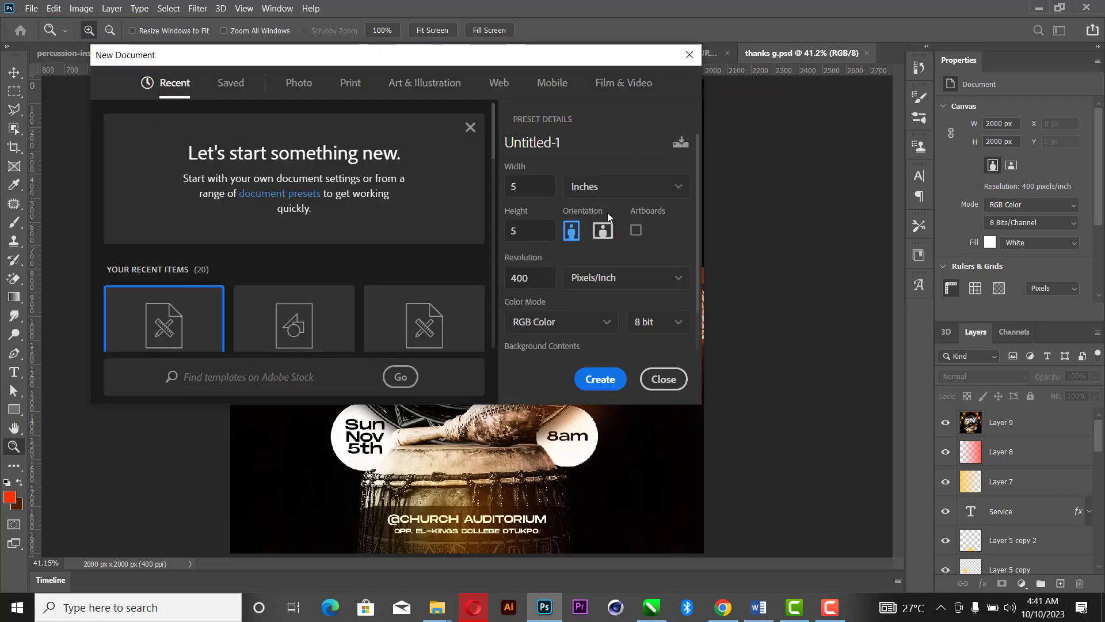
Create a 5 × 5 inch RGB document at 400 pixels/inch and fit the canvas on screen.
{"action": "left_click", "coordinate": [517, 232]}
{"action": "left_click", "coordinate": [601, 379]}
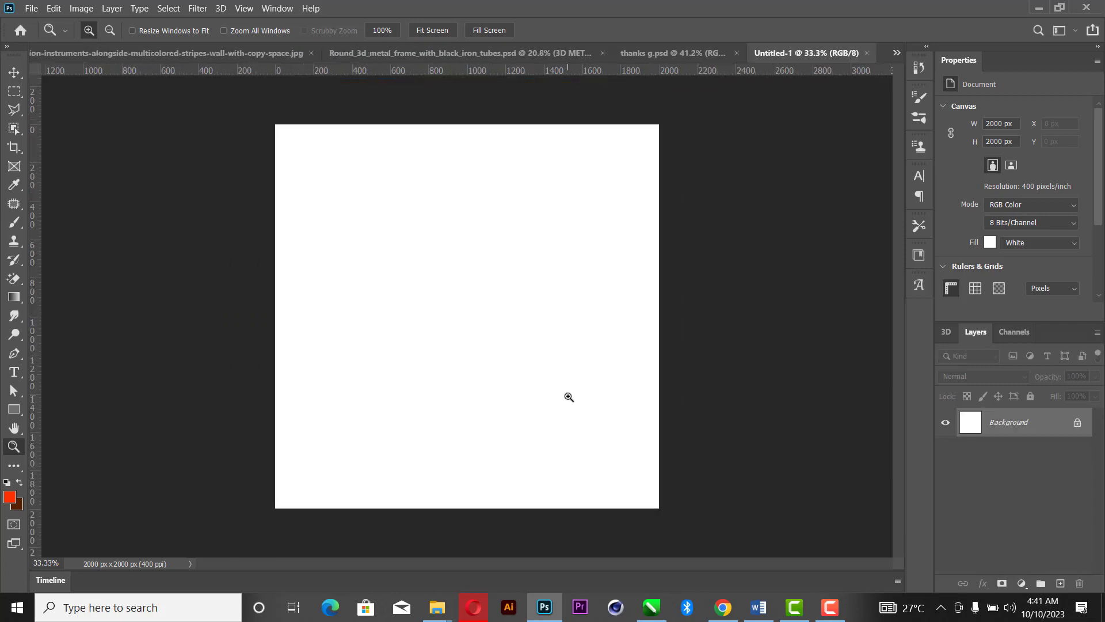
{"action": "right_click", "coordinate": [513, 276]}
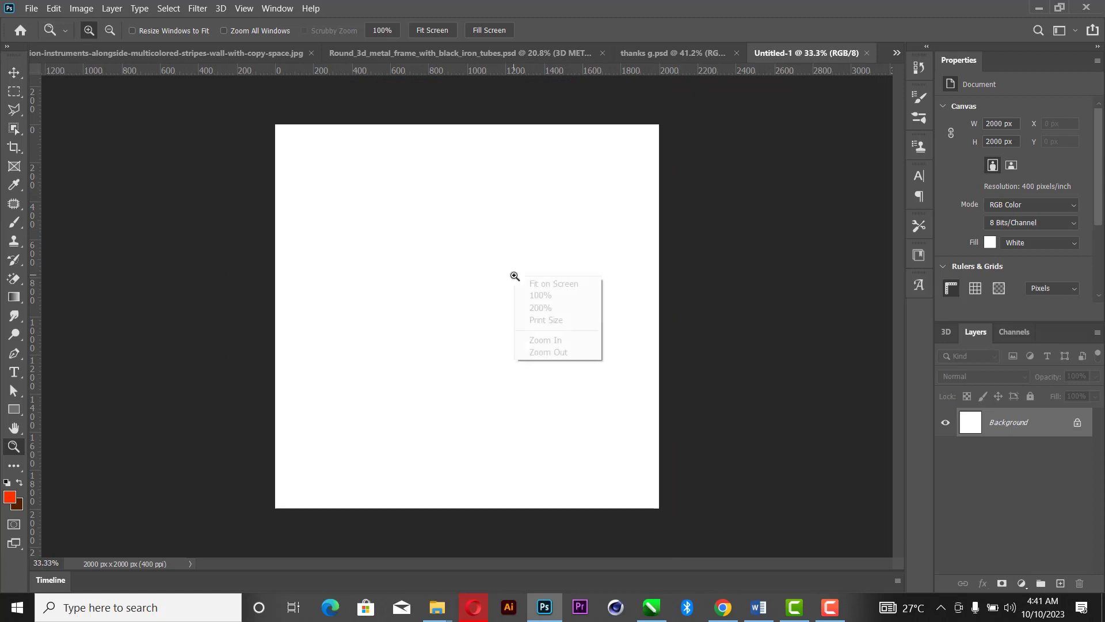
{"action": "left_click", "coordinate": [527, 284]}
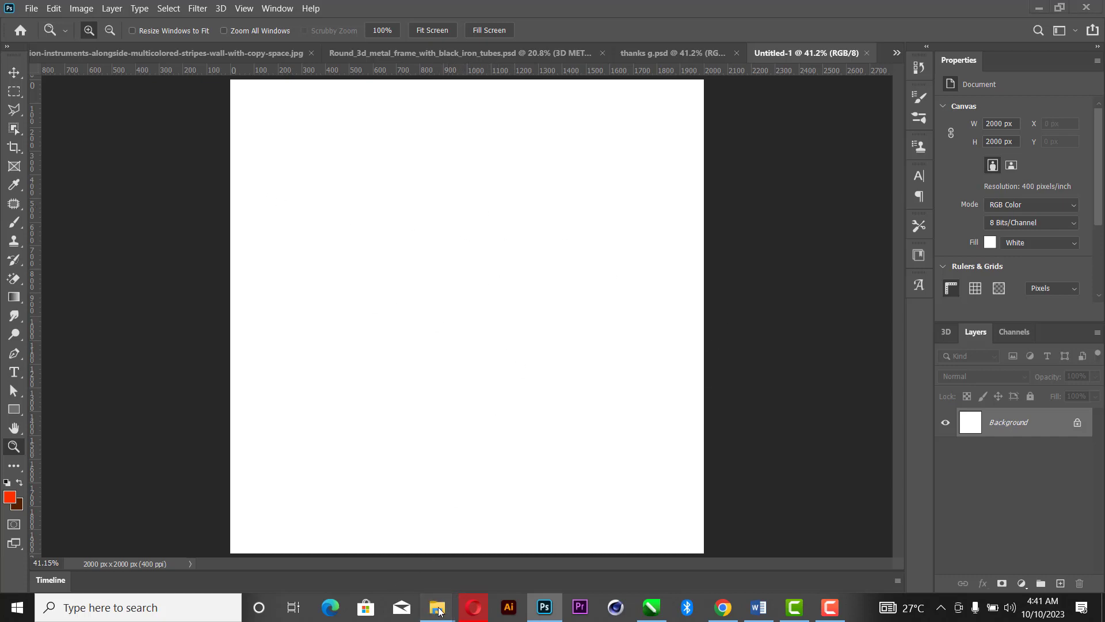
Place the orange stage-lights image b57f2a3f408267e15ef27ad3ddef5052 from the round-3d-metal-frame-with-black-iron-tubes folder into the new document.
{"action": "mouse_move", "coordinate": [433, 604]}
{"action": "left_click", "coordinate": [507, 536]}
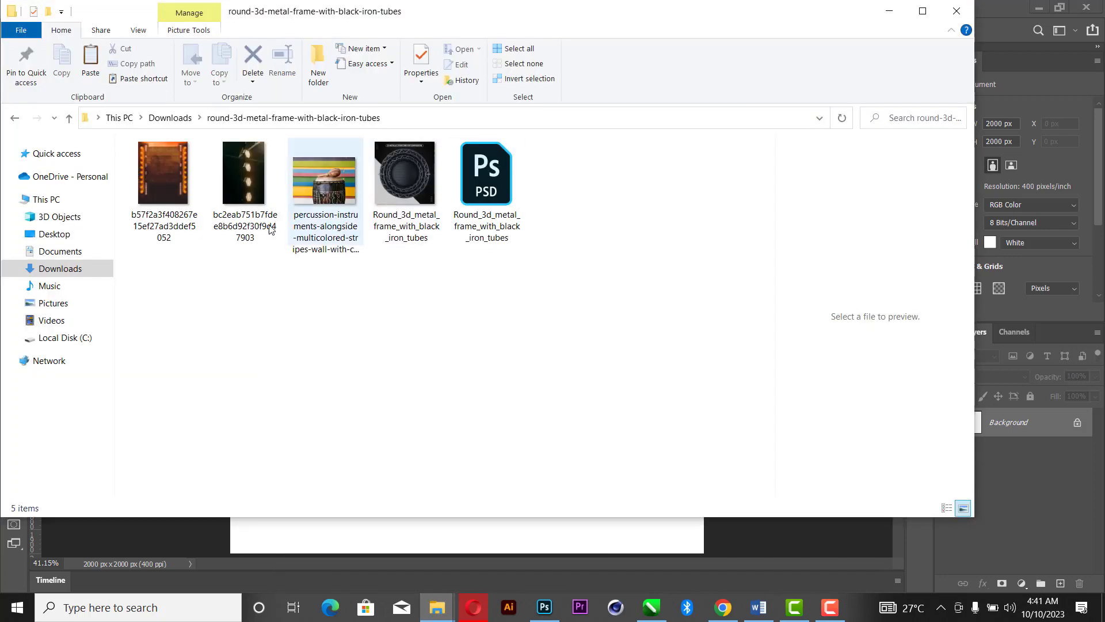
{"action": "left_click", "coordinate": [161, 168]}
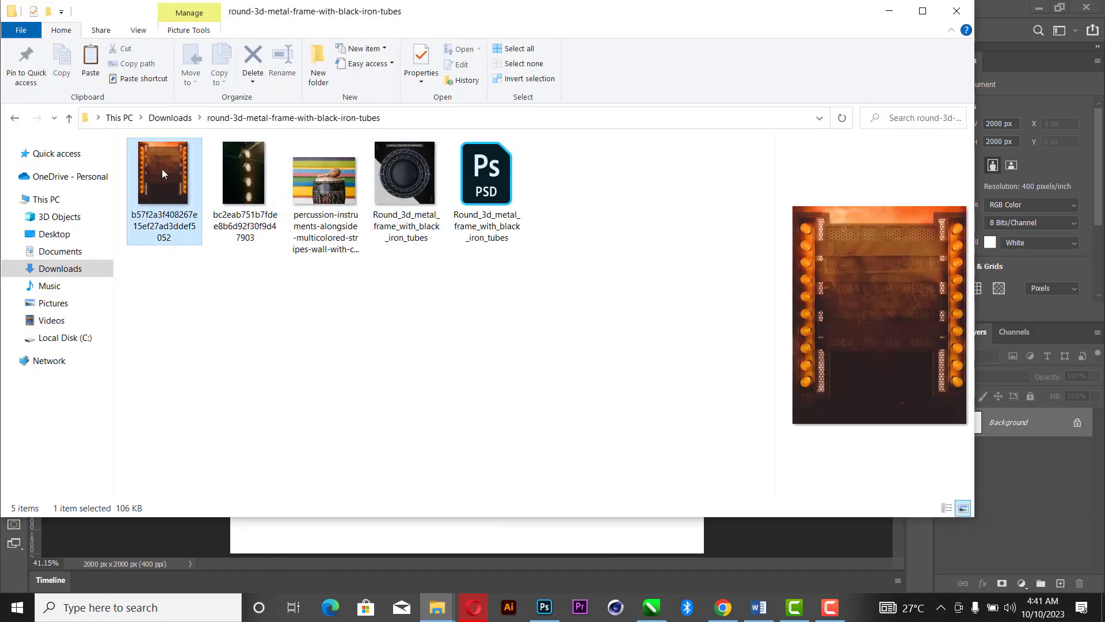
{"action": "left_click_drag", "start_coordinate": [151, 162], "coordinate": [675, 534]}
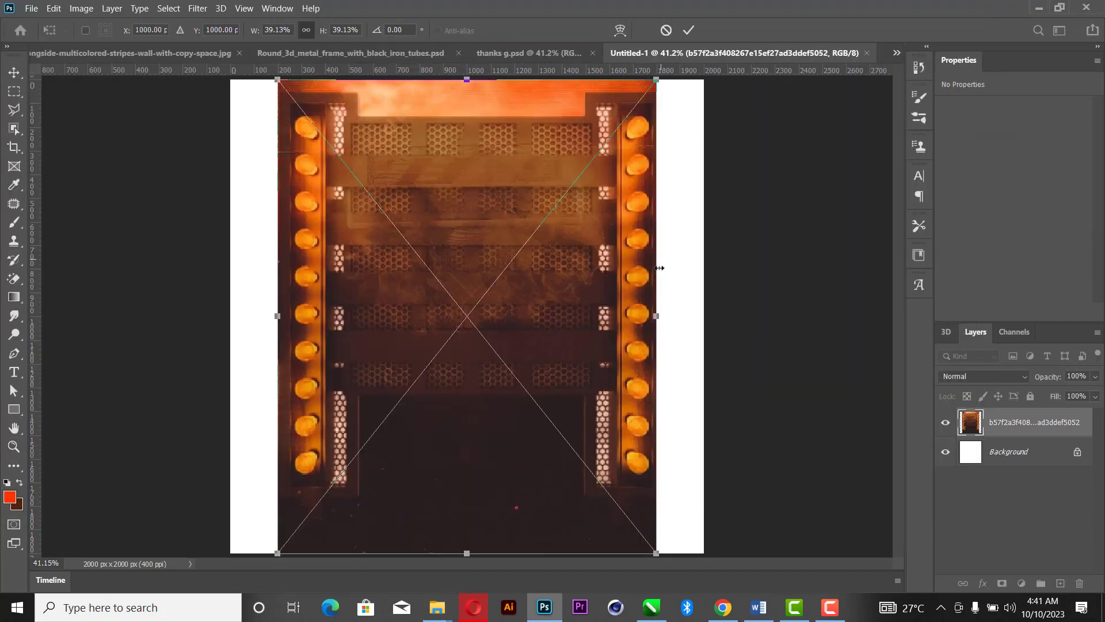
Scale the placed stage-lights image to about 48.91% and position it so it covers the whole canvas.
{"action": "left_click_drag", "start_coordinate": [669, 316], "coordinate": [741, 317]}
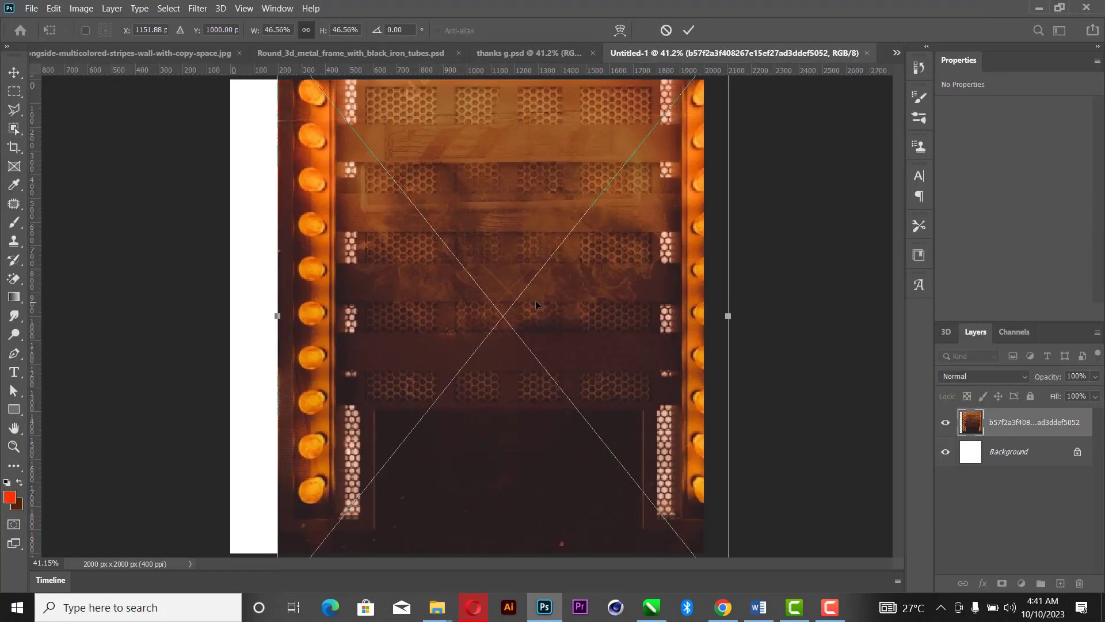
{"action": "left_click_drag", "start_coordinate": [535, 299], "coordinate": [490, 356]}
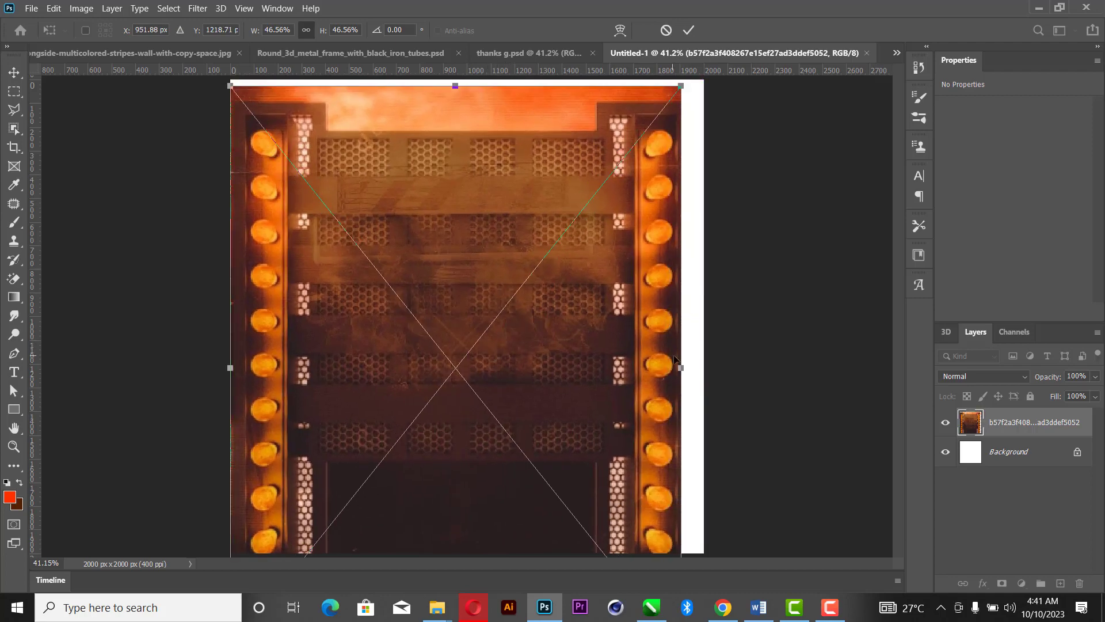
{"action": "left_click_drag", "start_coordinate": [696, 370], "coordinate": [704, 368]}
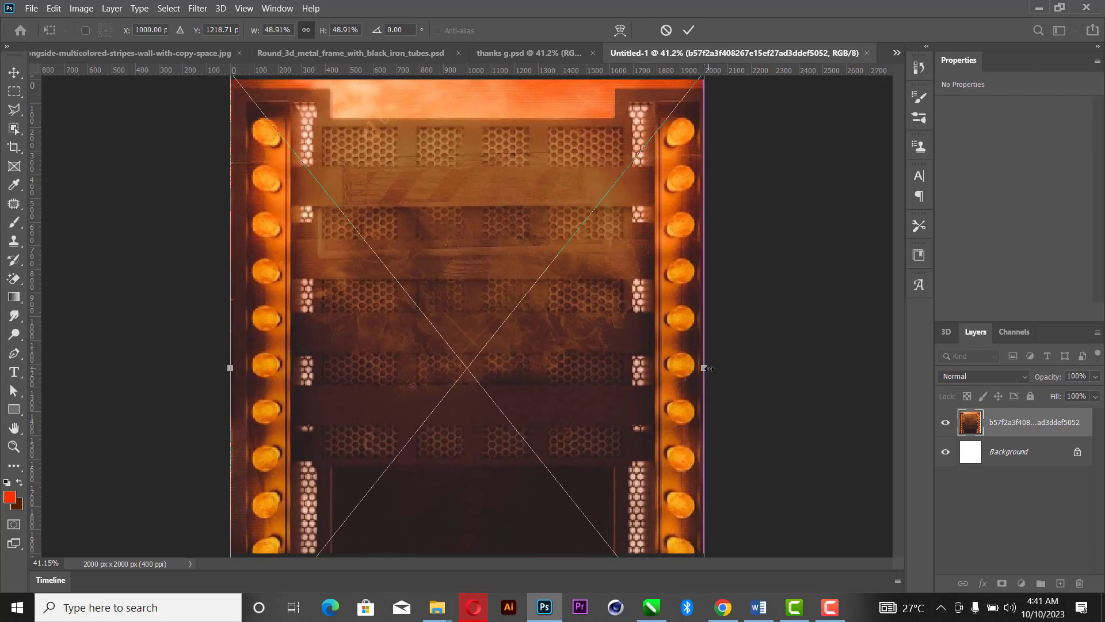
{"action": "left_click", "coordinate": [689, 31]}
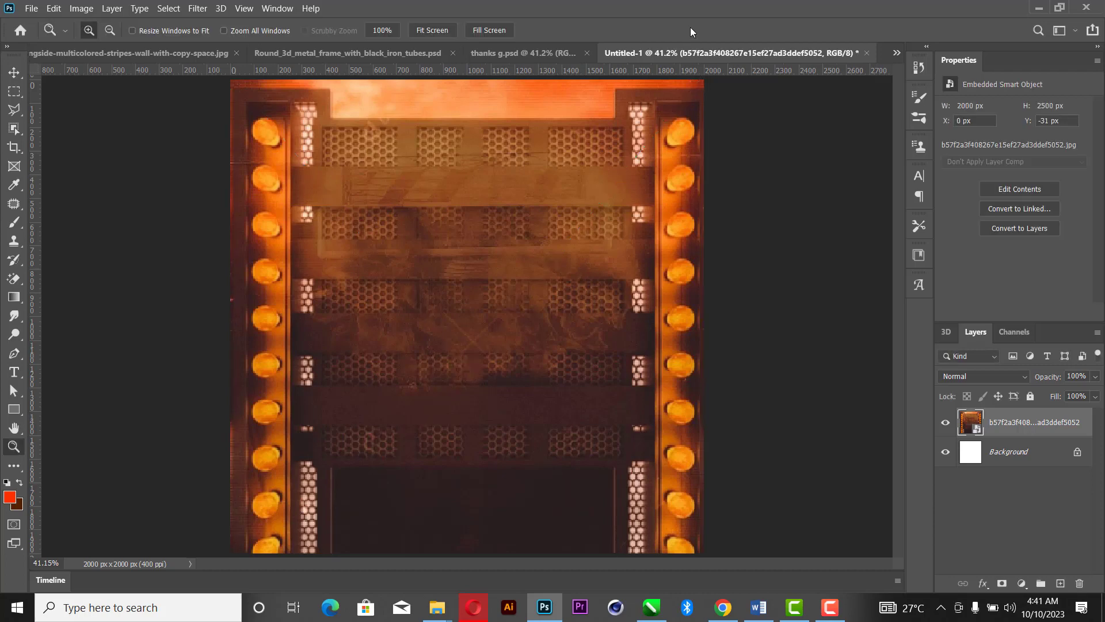
{"action": "left_click", "coordinate": [623, 182]}
{"action": "right_click", "coordinate": [625, 165]}
{"action": "left_click", "coordinate": [646, 173]}
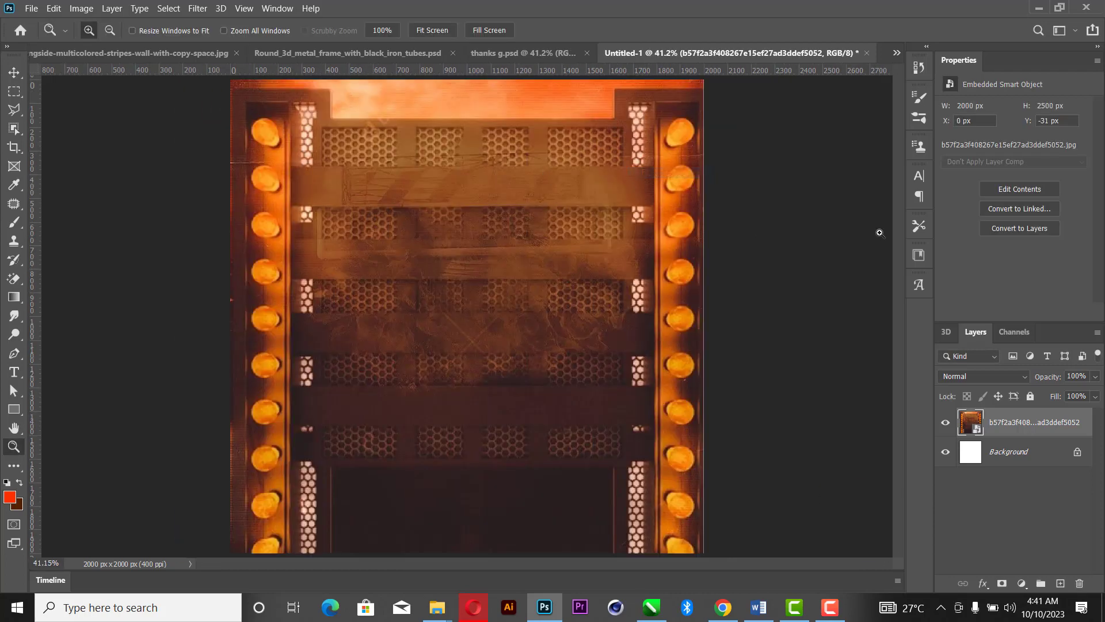
Apply a Camera Raw filter to the stage-lights layer with Contrast +34, Highlights -30, Shadows -29 and Blacks -38.
{"action": "left_click", "coordinate": [13, 72]}
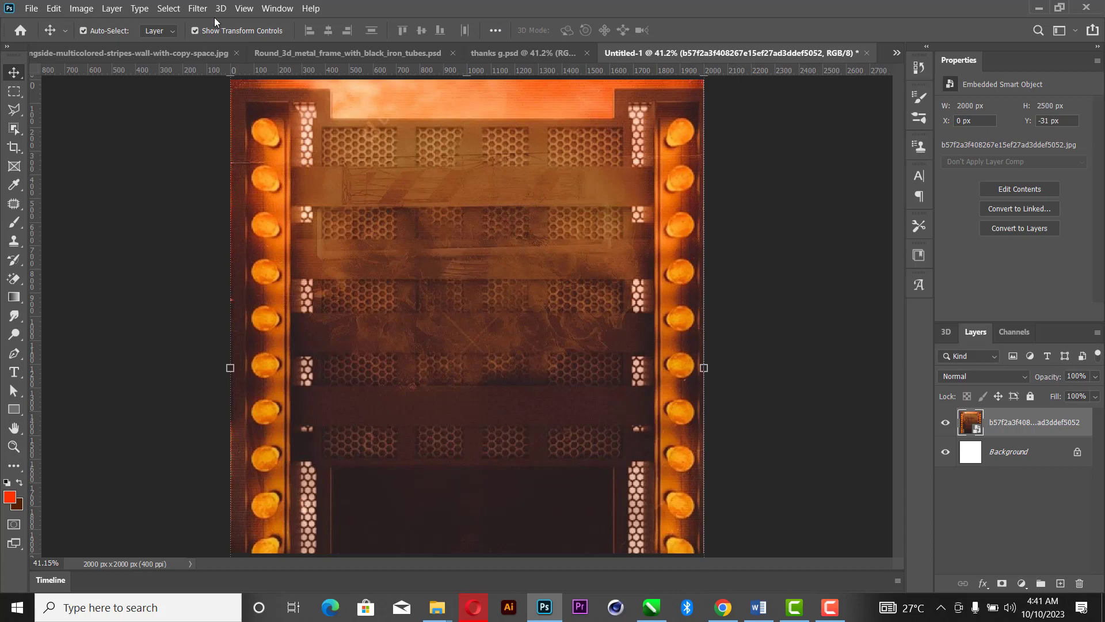
{"action": "left_click", "coordinate": [199, 8]}
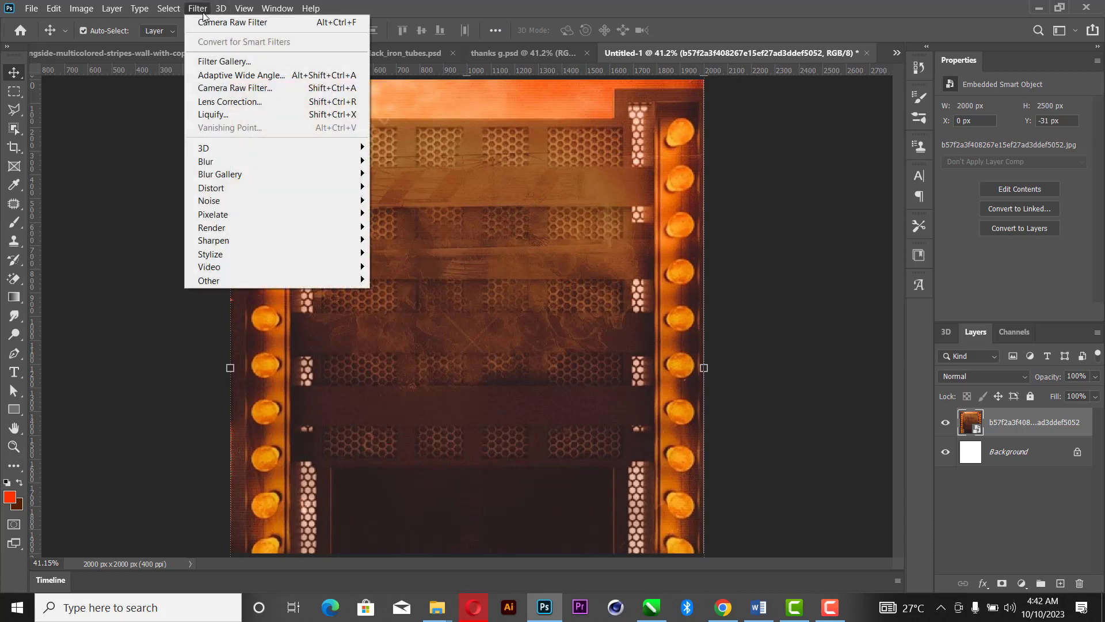
{"action": "left_click", "coordinate": [234, 91]}
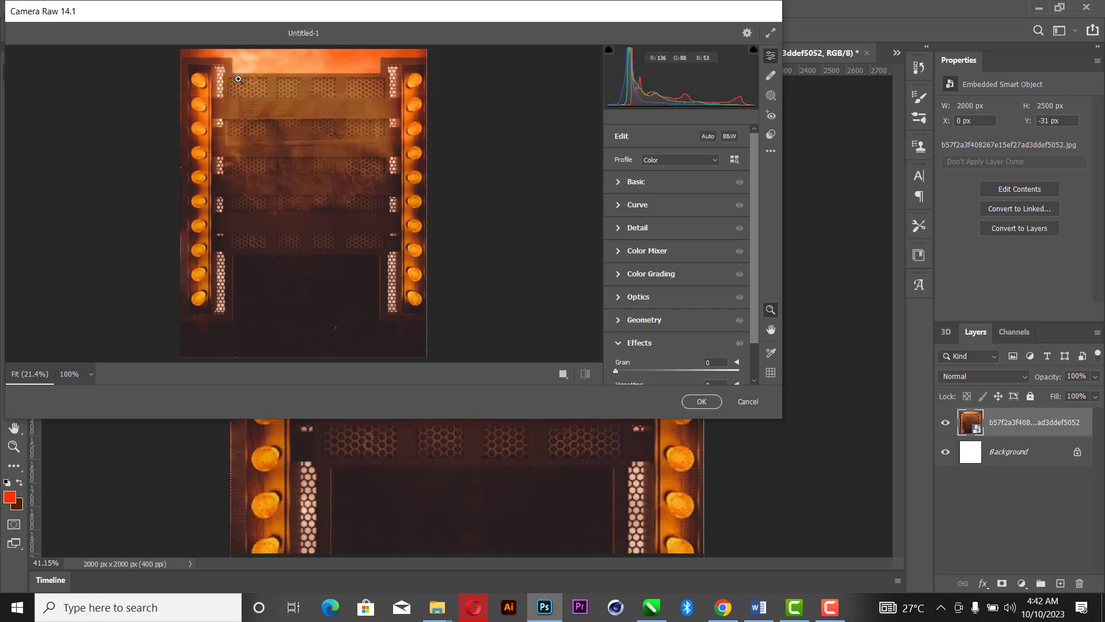
{"action": "left_click", "coordinate": [616, 182]}
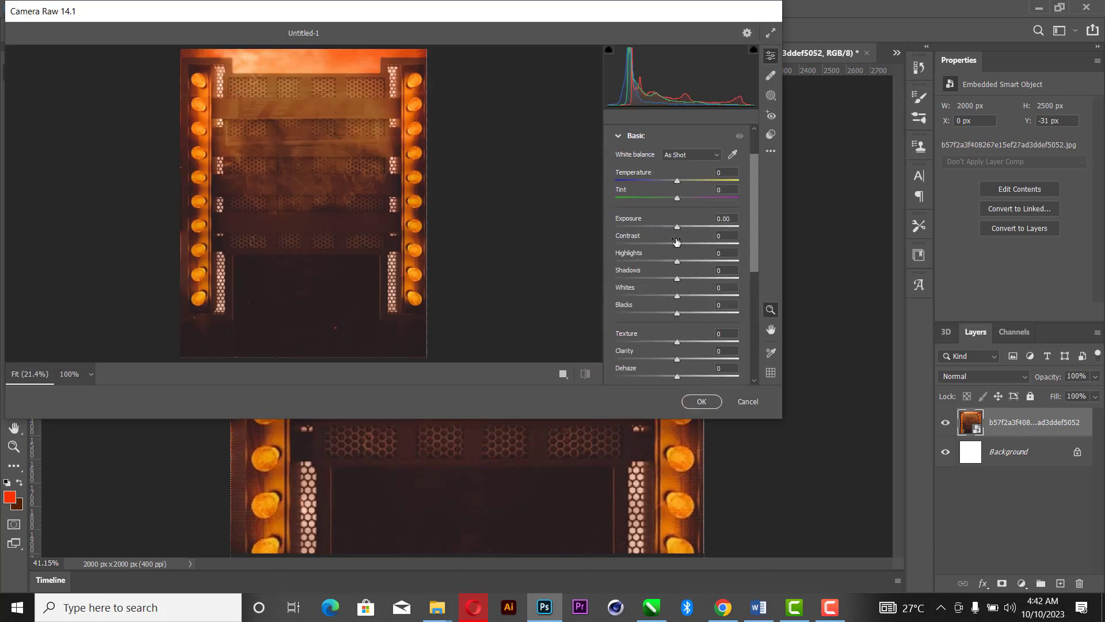
{"action": "left_click_drag", "start_coordinate": [680, 248], "coordinate": [689, 243]}
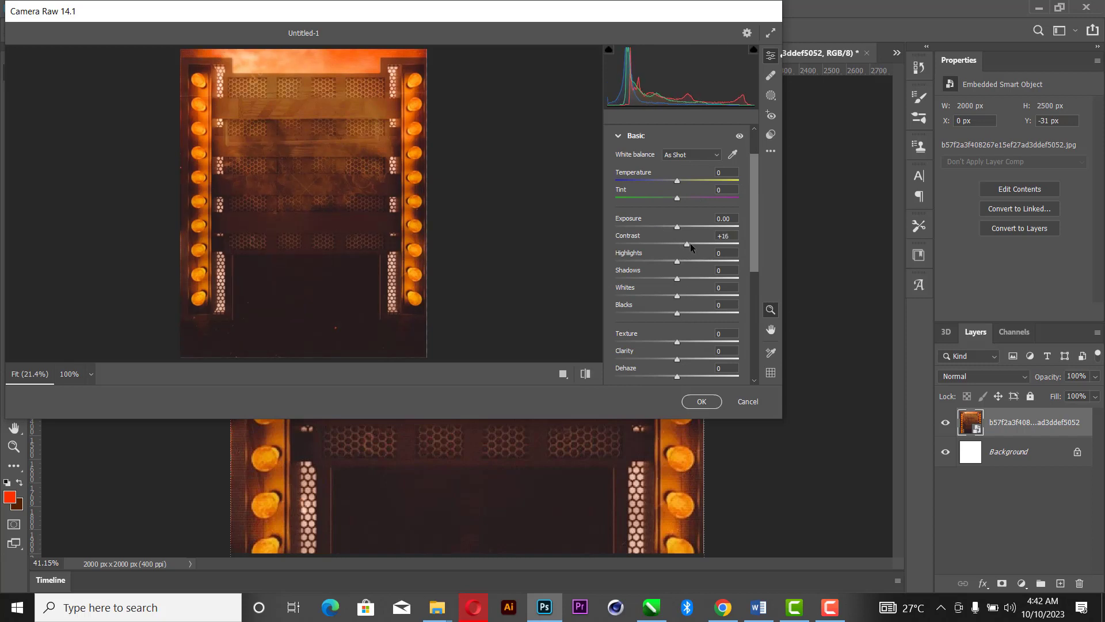
{"action": "left_click_drag", "start_coordinate": [678, 315], "coordinate": [660, 316]}
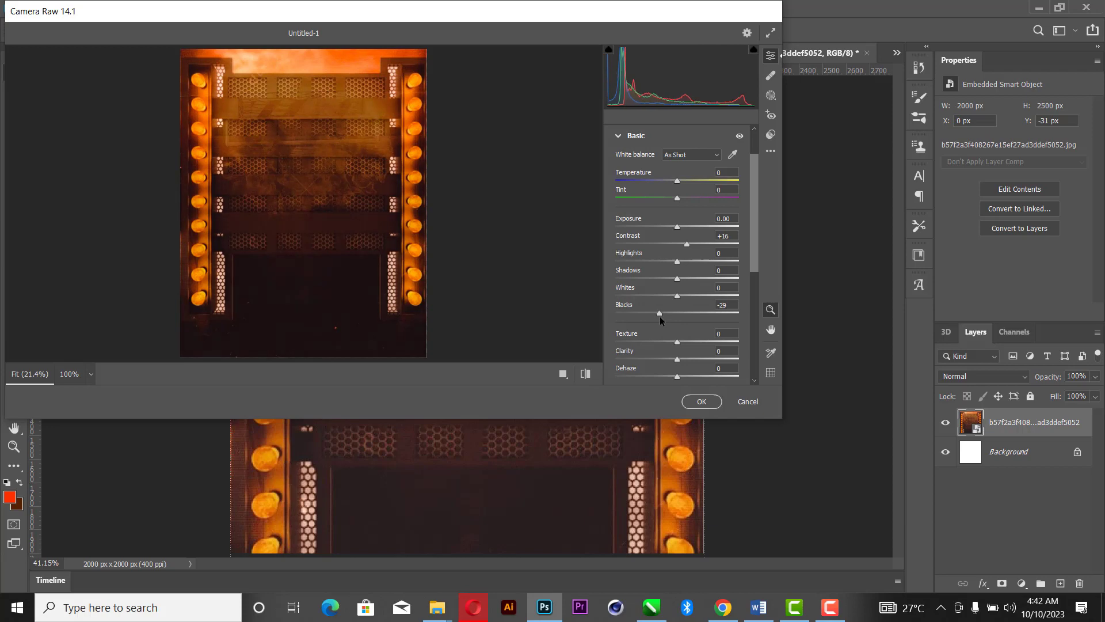
{"action": "left_click_drag", "start_coordinate": [677, 280], "coordinate": [656, 268]}
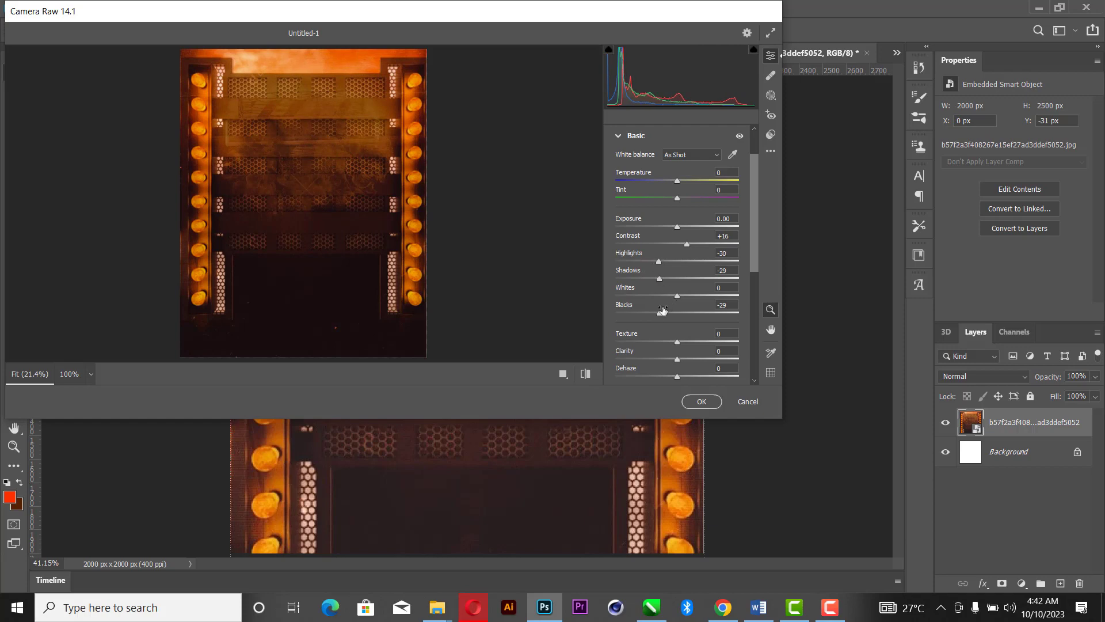
{"action": "left_click_drag", "start_coordinate": [655, 312], "coordinate": [651, 315]}
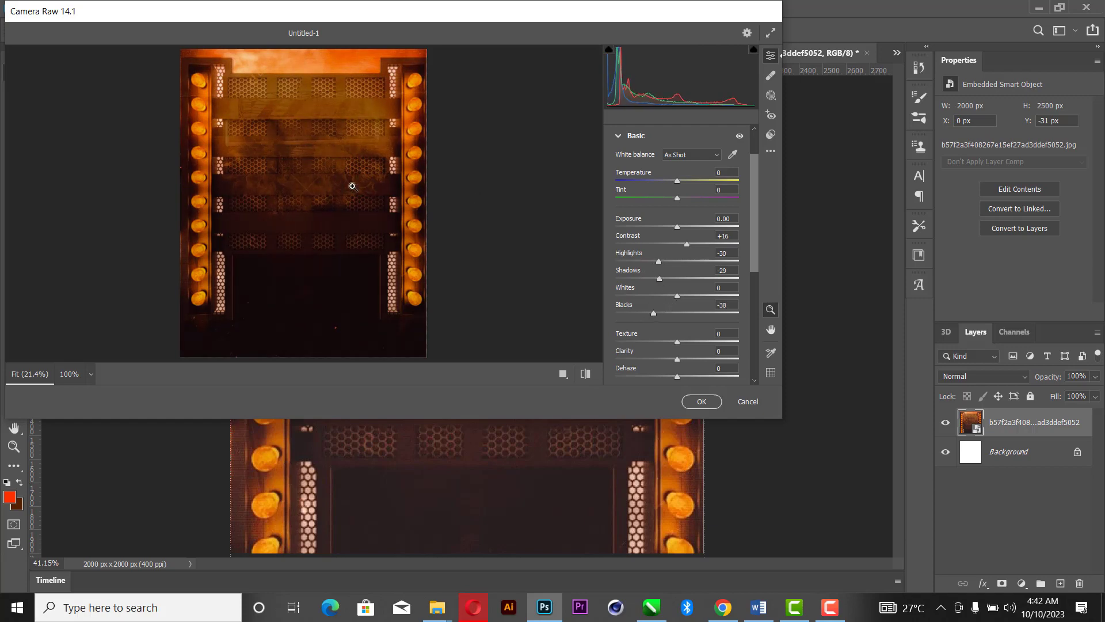
{"action": "left_click_drag", "start_coordinate": [687, 244], "coordinate": [697, 248]}
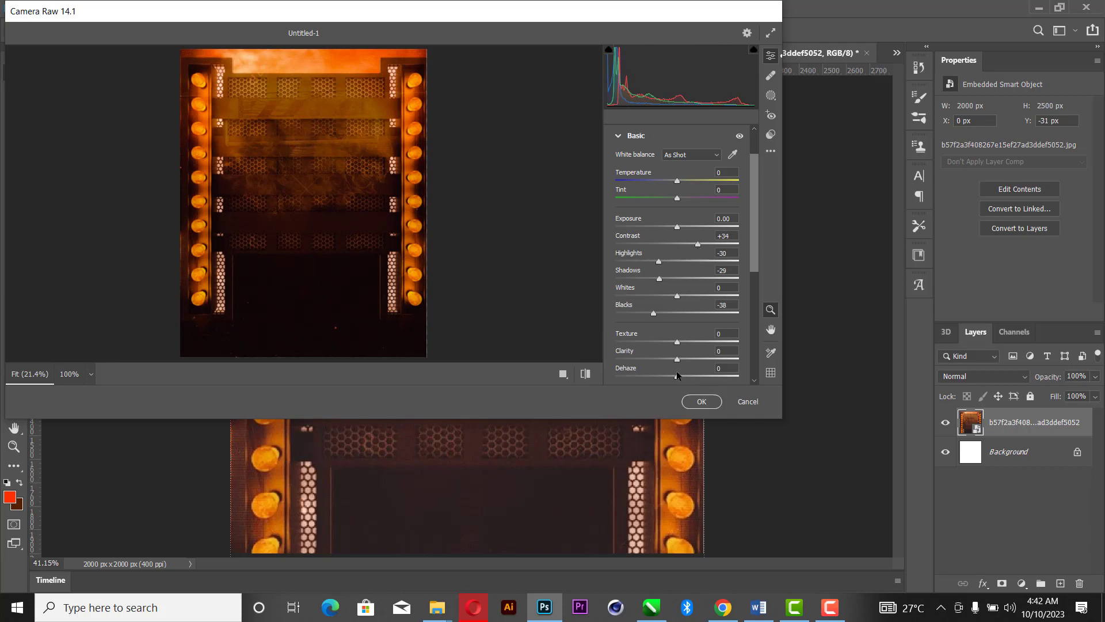
{"action": "left_click_drag", "start_coordinate": [677, 343], "coordinate": [659, 369]}
{"action": "left_click", "coordinate": [700, 399]}
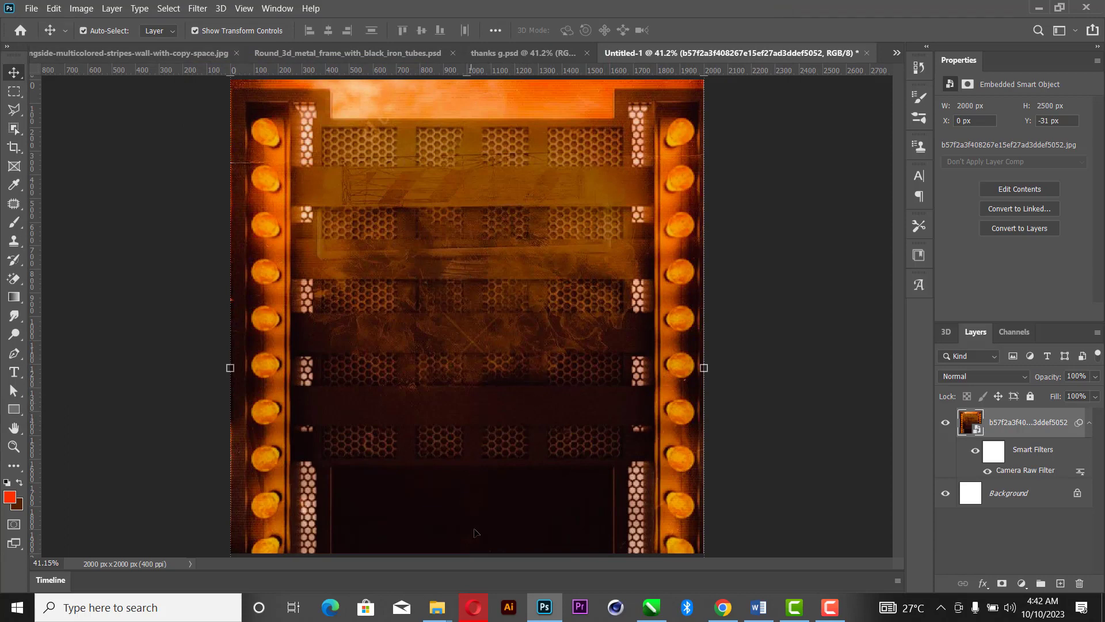
Place the purple light-streak image 3f5e6350b8c9b1494addc4bceb3f456c from the Bluethoo folder in Pictures over the whole canvas.
{"action": "left_click", "coordinate": [436, 603]}
{"action": "left_click", "coordinate": [484, 540]}
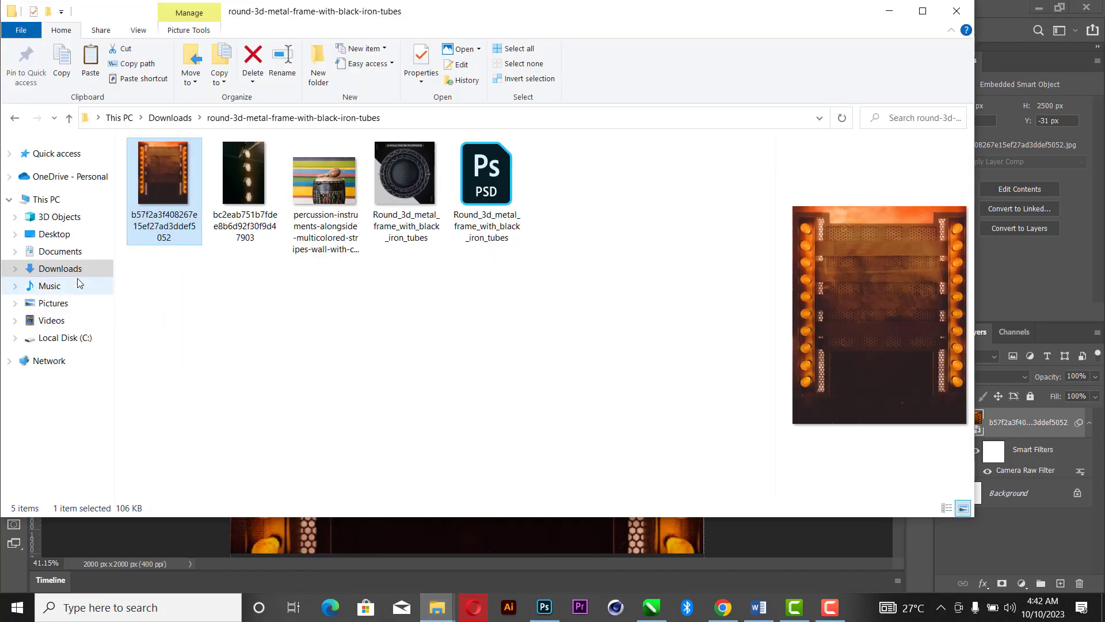
{"action": "left_click", "coordinate": [72, 299]}
{"action": "left_click", "coordinate": [404, 195]}
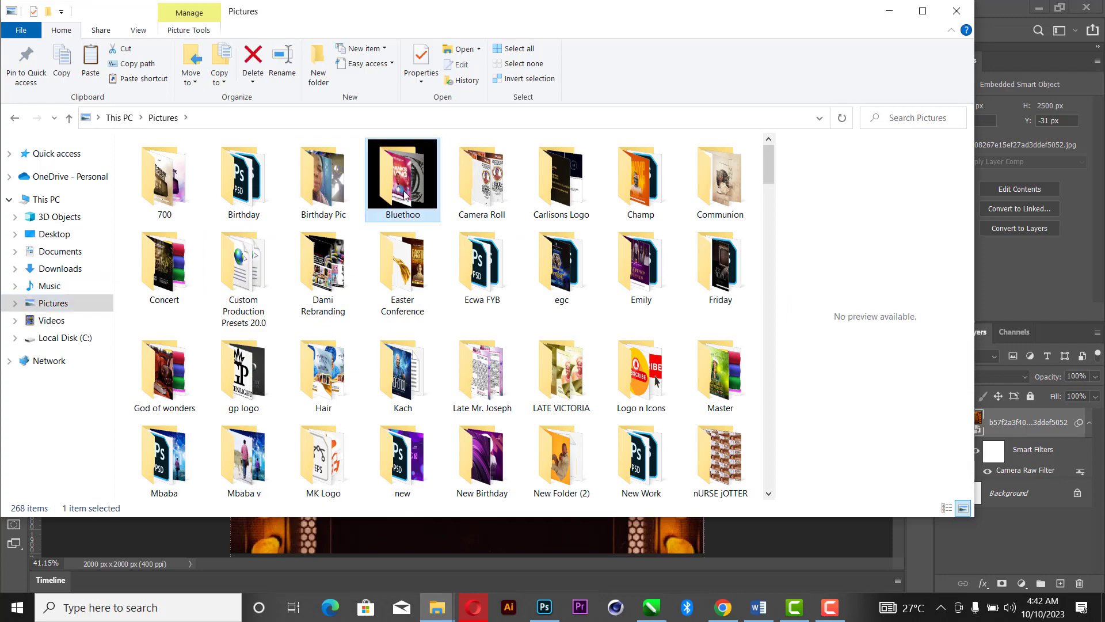
{"action": "double_click", "coordinate": [404, 196]}
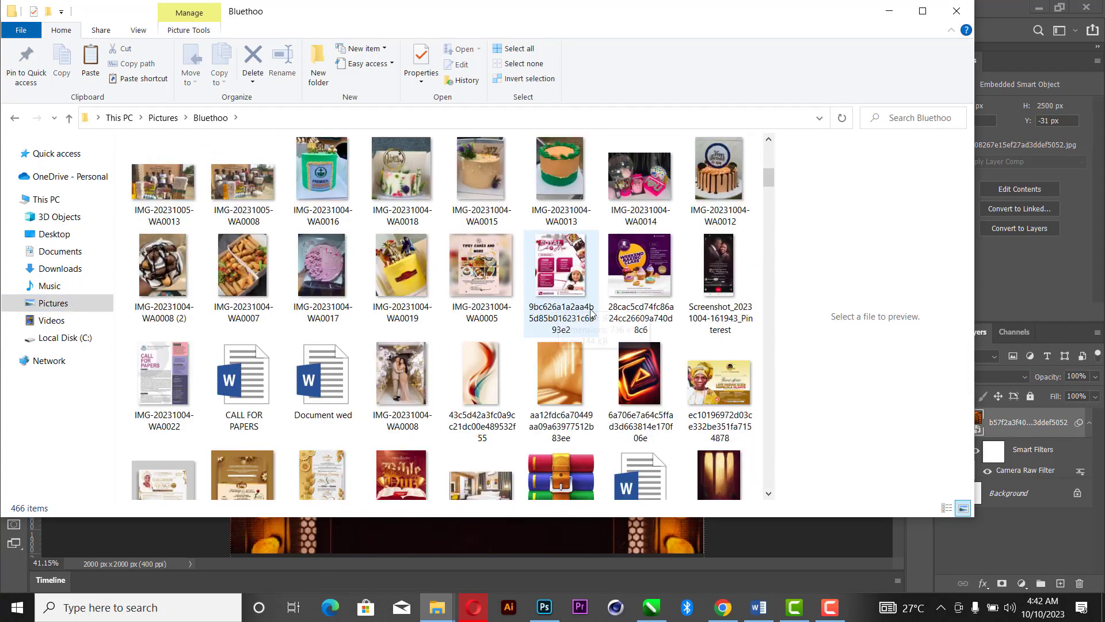
{"action": "scroll", "coordinate": [630, 305], "scroll_direction": "down", "scroll_amount": 5}
{"action": "left_click", "coordinate": [581, 310]}
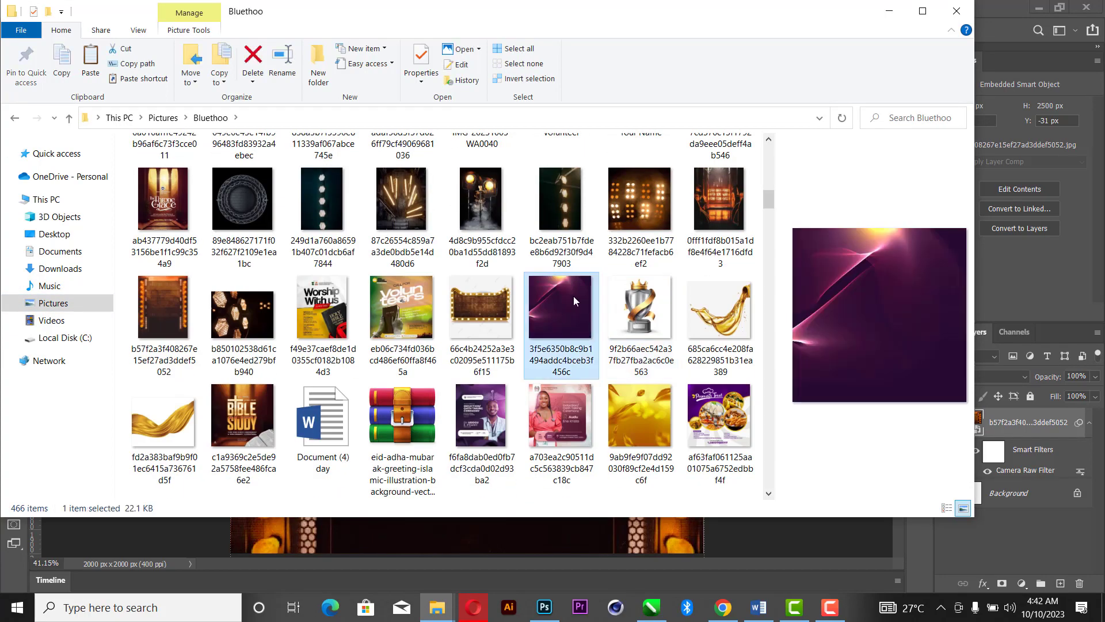
{"action": "left_click_drag", "start_coordinate": [573, 296], "coordinate": [582, 538]}
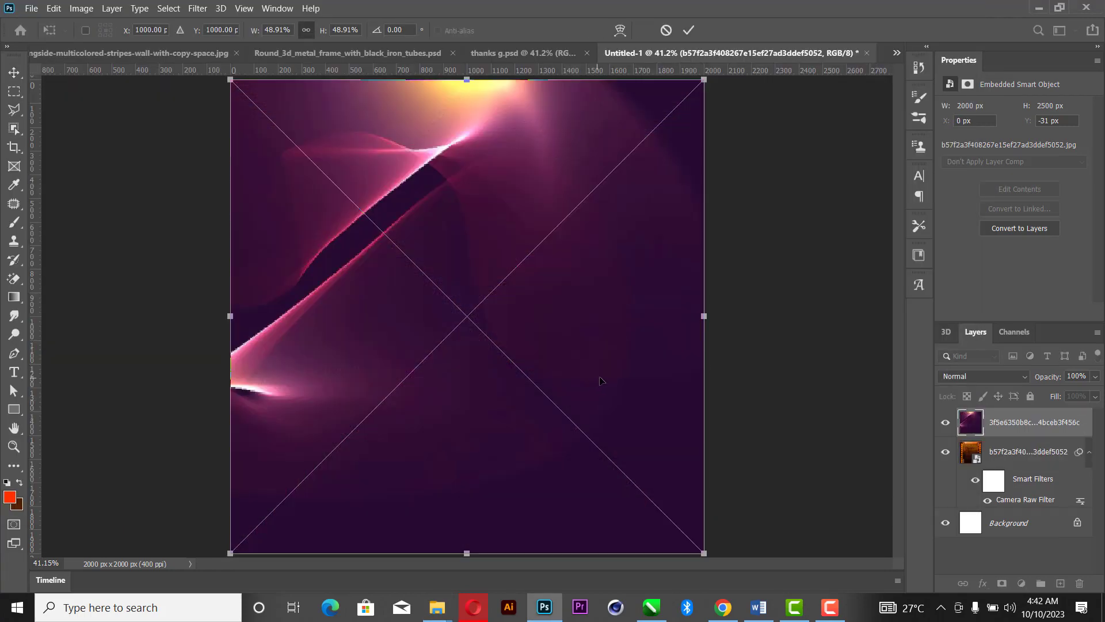
{"action": "left_click", "coordinate": [689, 31]}
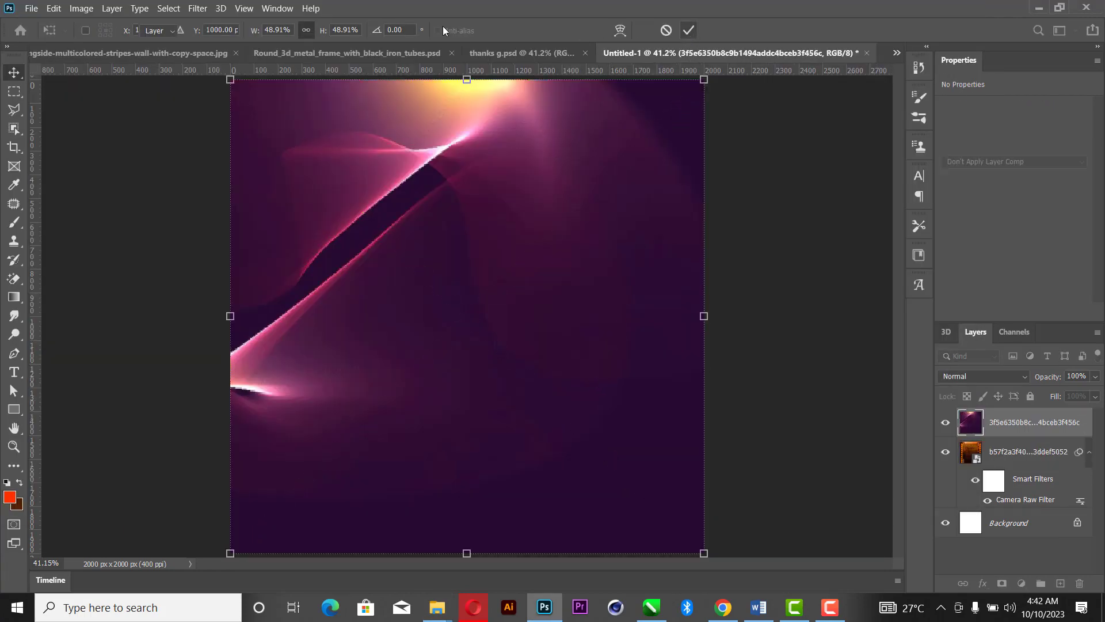
Apply a Camera Raw filter to the purple image layer with Contrast +74, Shadows -58 and Blacks -7.
{"action": "left_click", "coordinate": [203, 7]}
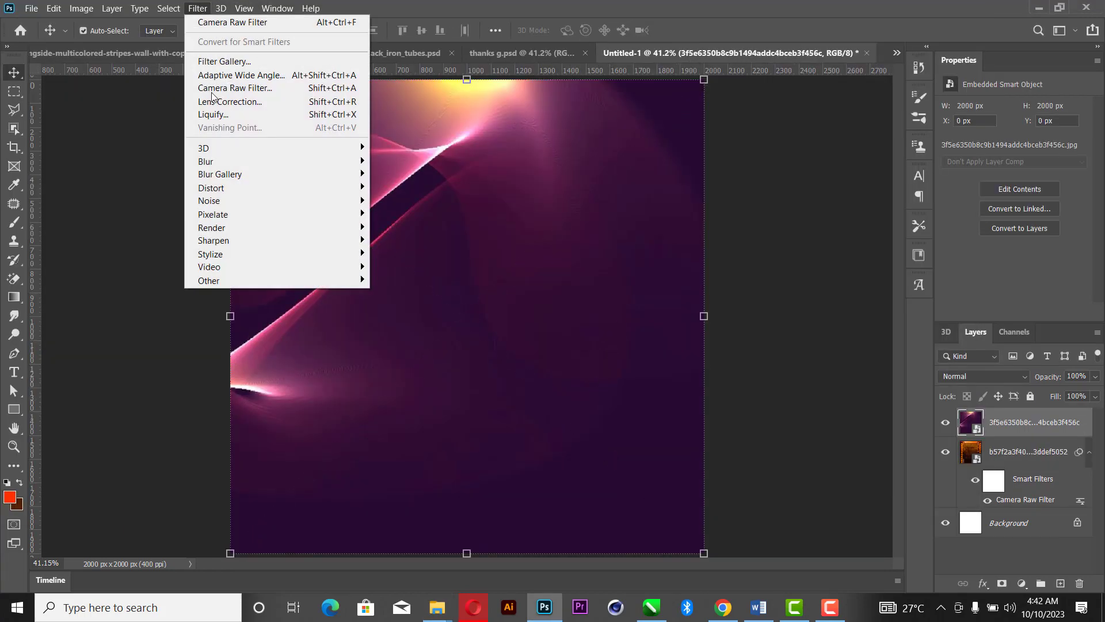
{"action": "left_click", "coordinate": [242, 88]}
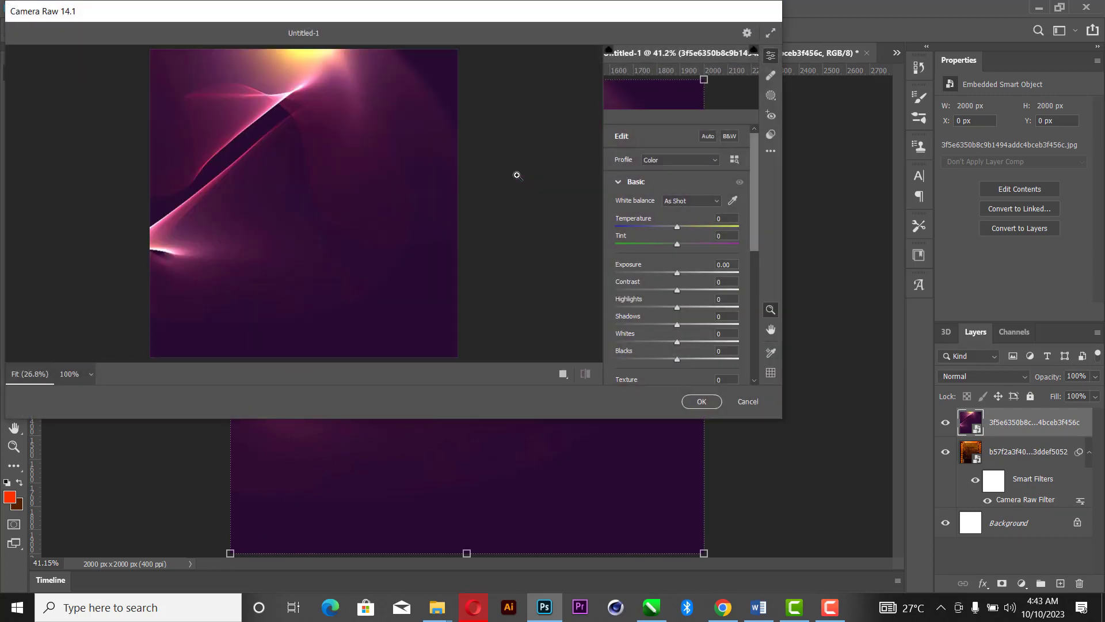
{"action": "left_click_drag", "start_coordinate": [678, 291], "coordinate": [672, 368]}
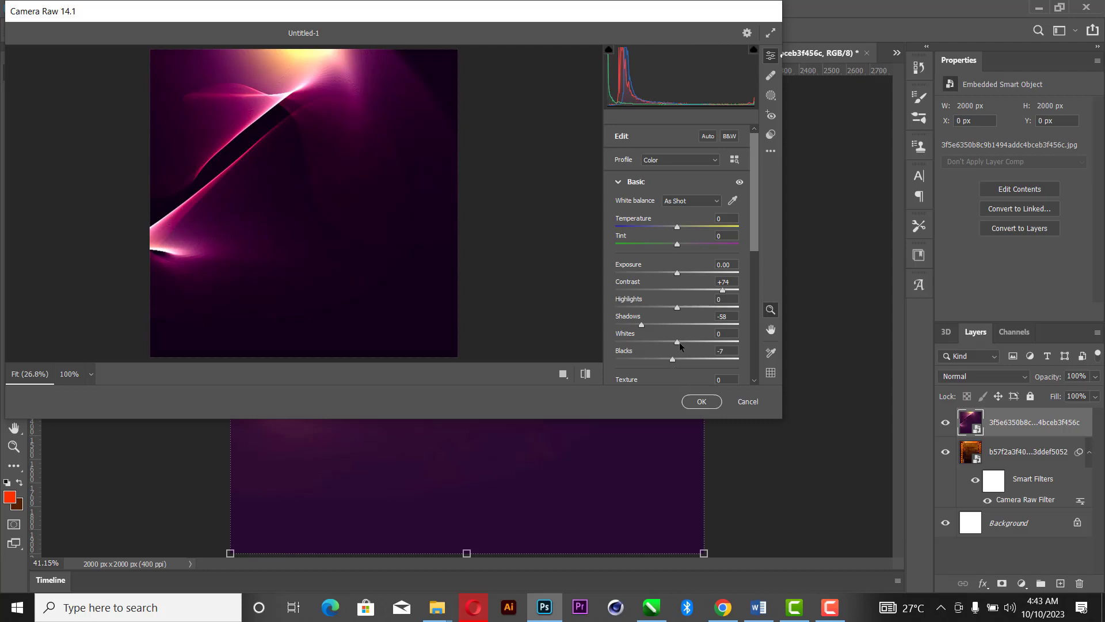
{"action": "left_click", "coordinate": [701, 401]}
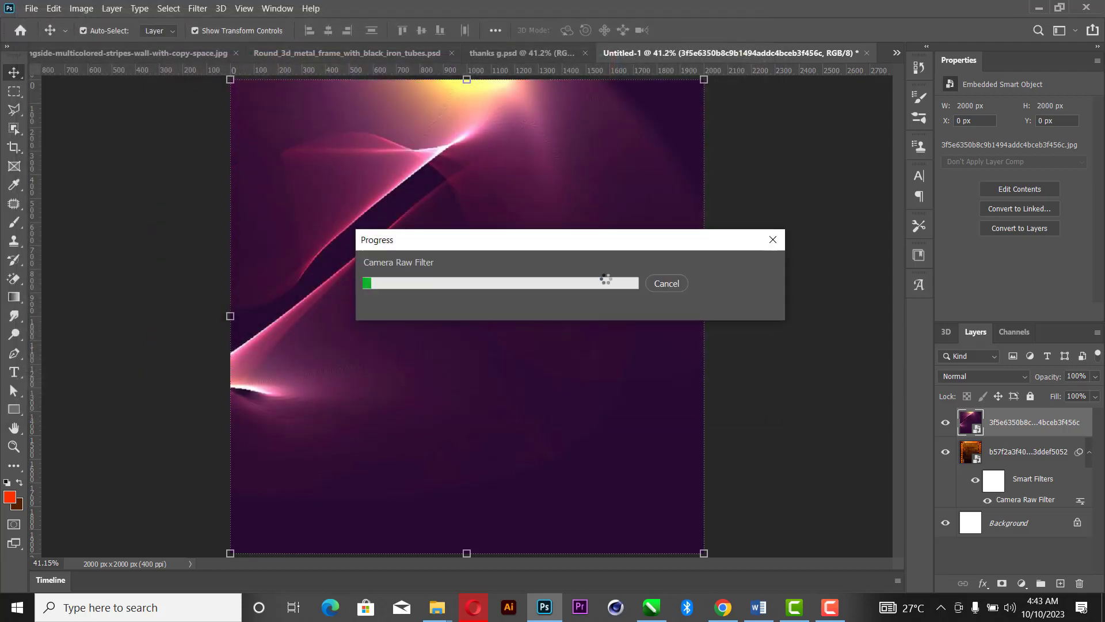
Apply a Gaussian Blur with a radius of about 153.2 pixels to the purple image layer.
{"action": "left_click", "coordinate": [197, 8]}
{"action": "mouse_move", "coordinate": [241, 167]}
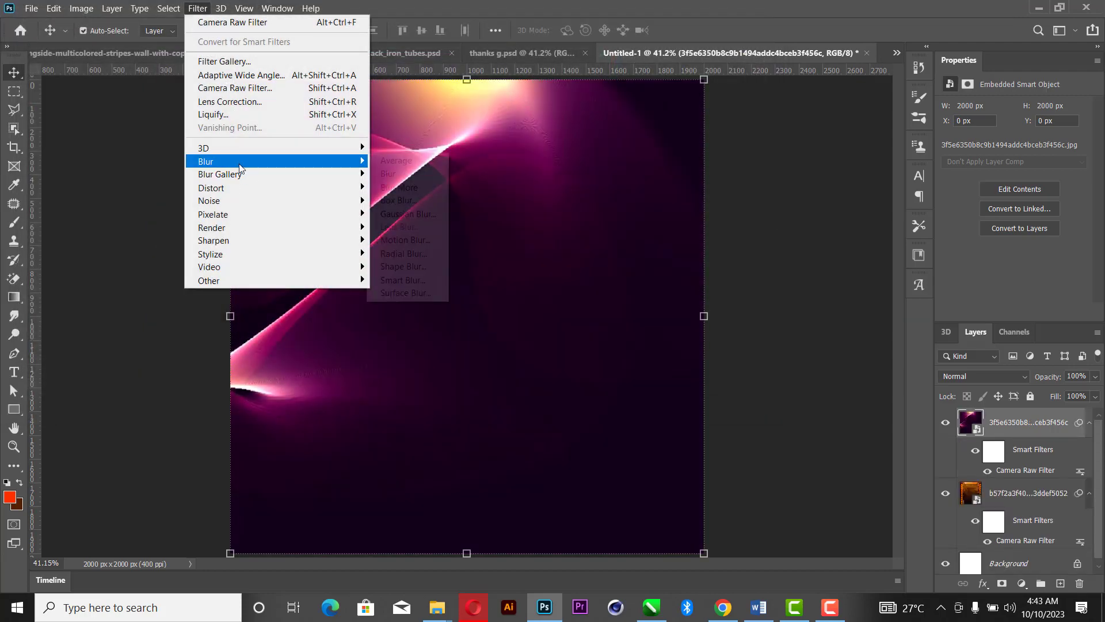
{"action": "left_click", "coordinate": [425, 214]}
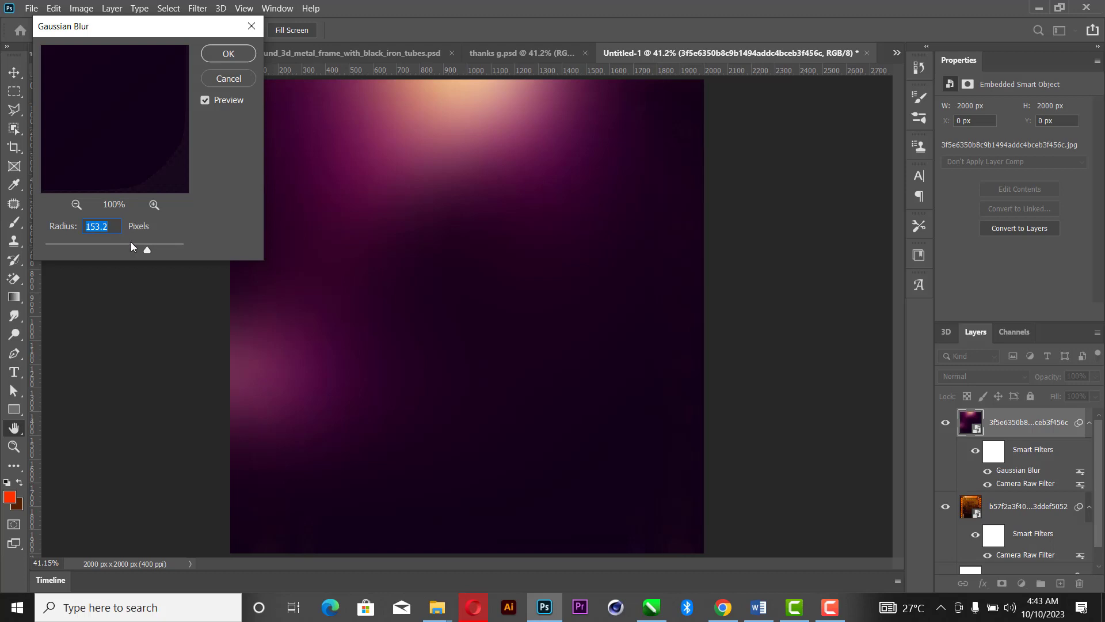
{"action": "left_click", "coordinate": [228, 53]}
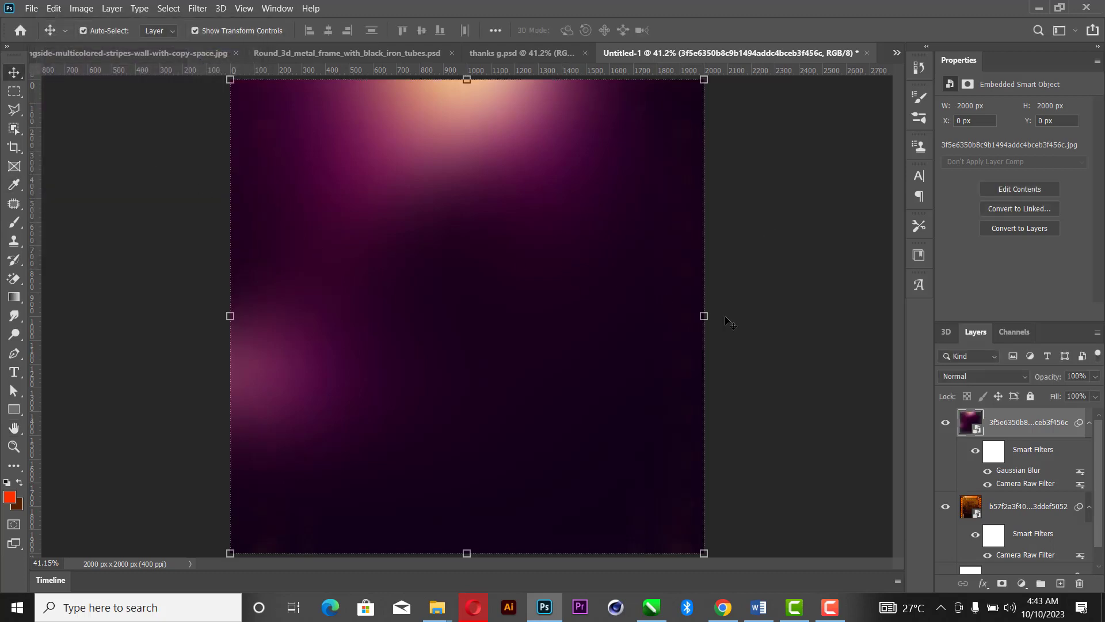
Enlarge the blurred purple image layer evenly about its centre to about 2860 × 2860 px.
{"action": "key", "text": "ctrl+t"}
{"action": "left_click_drag", "start_coordinate": [704, 316], "coordinate": [806, 286]}
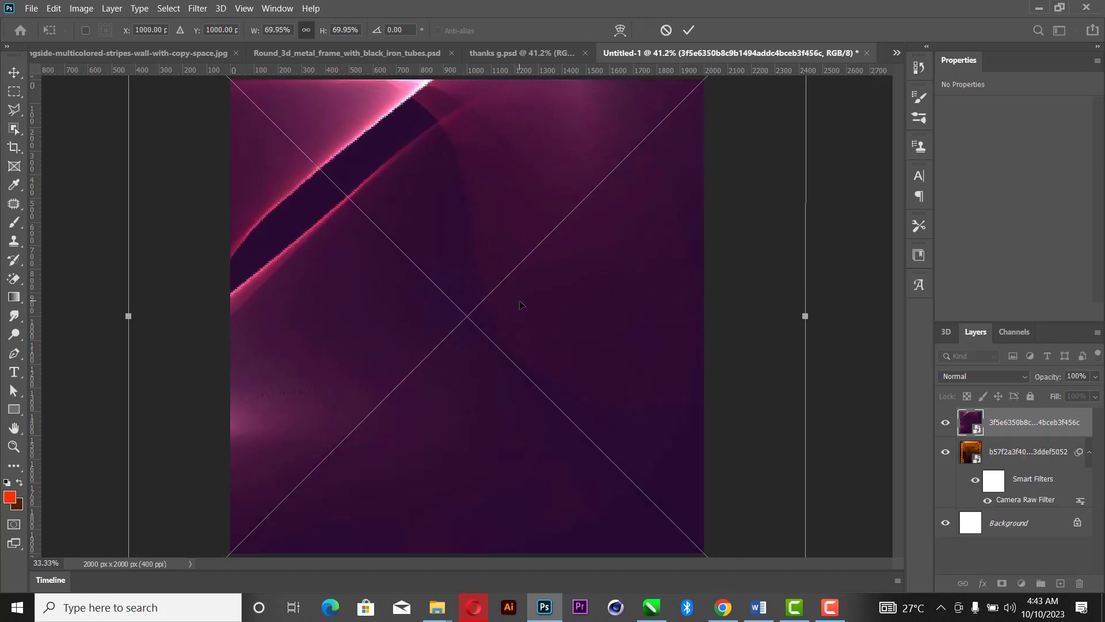
{"action": "key", "text": "ctrl+minus"}
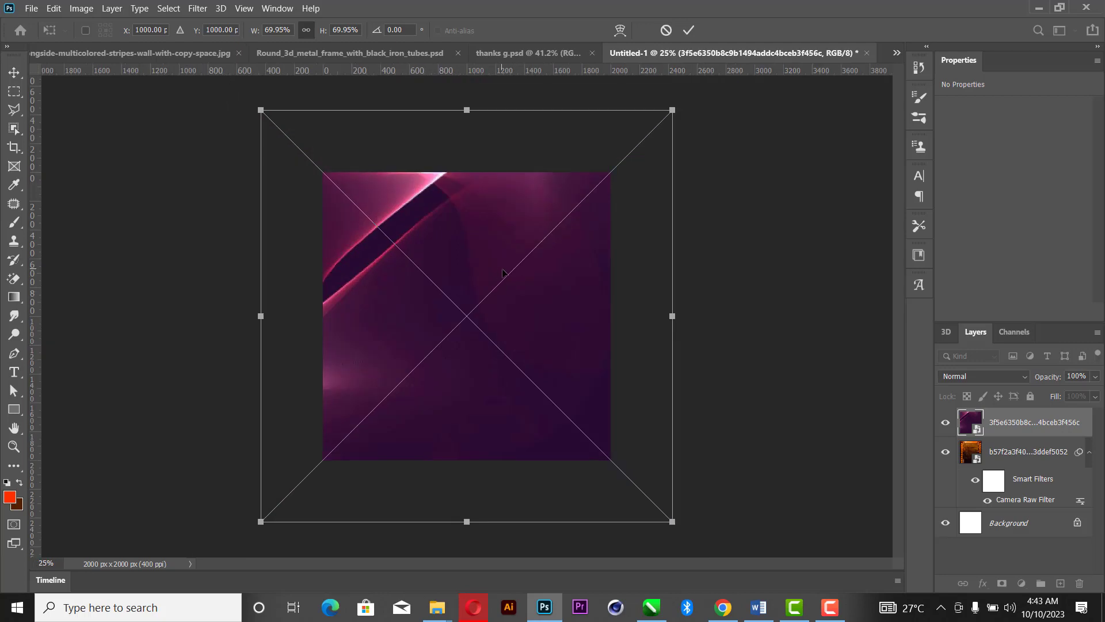
{"action": "left_click", "coordinate": [689, 30]}
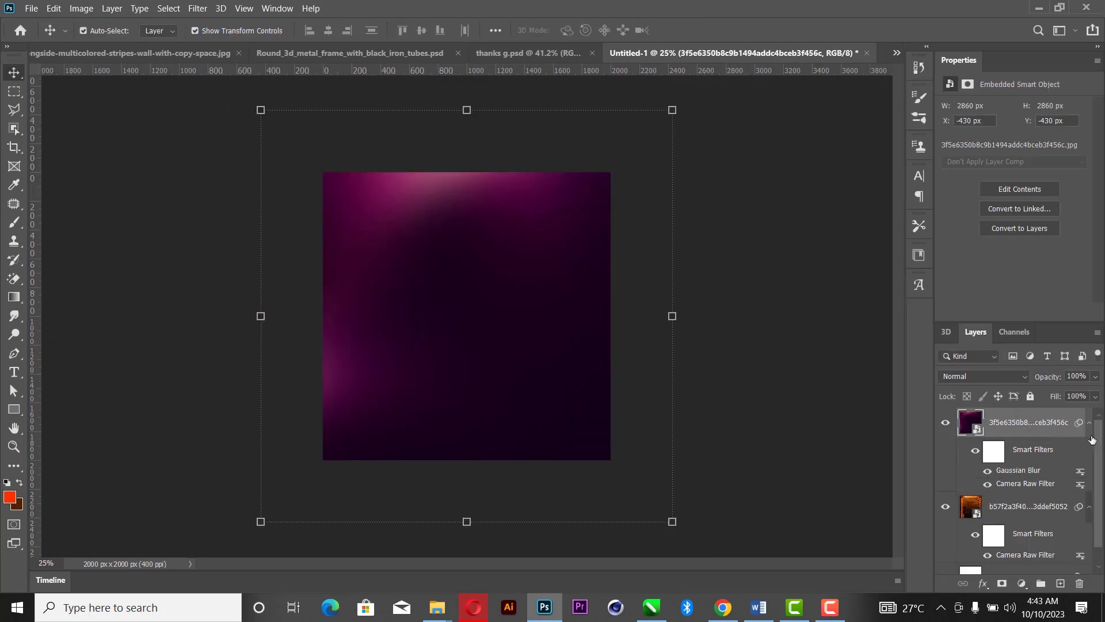
Collapse the smart filter lists of both image layers and put the stage-lights layer above the purple layer.
{"action": "left_click", "coordinate": [1089, 423]}
{"action": "left_click", "coordinate": [1090, 453]}
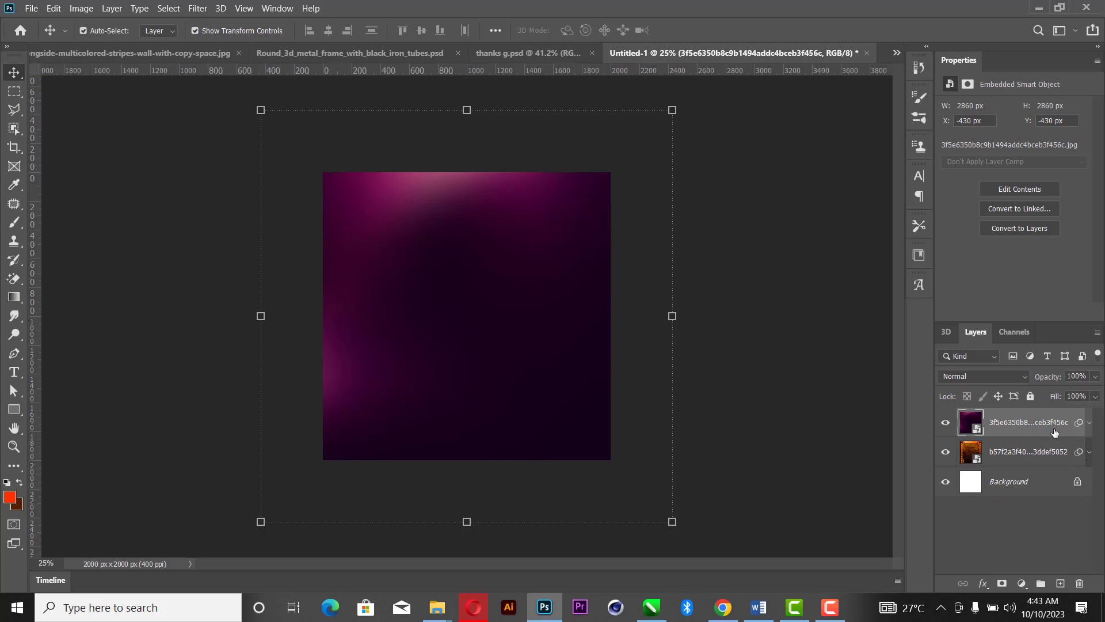
{"action": "left_click_drag", "start_coordinate": [1048, 461], "coordinate": [968, 435]}
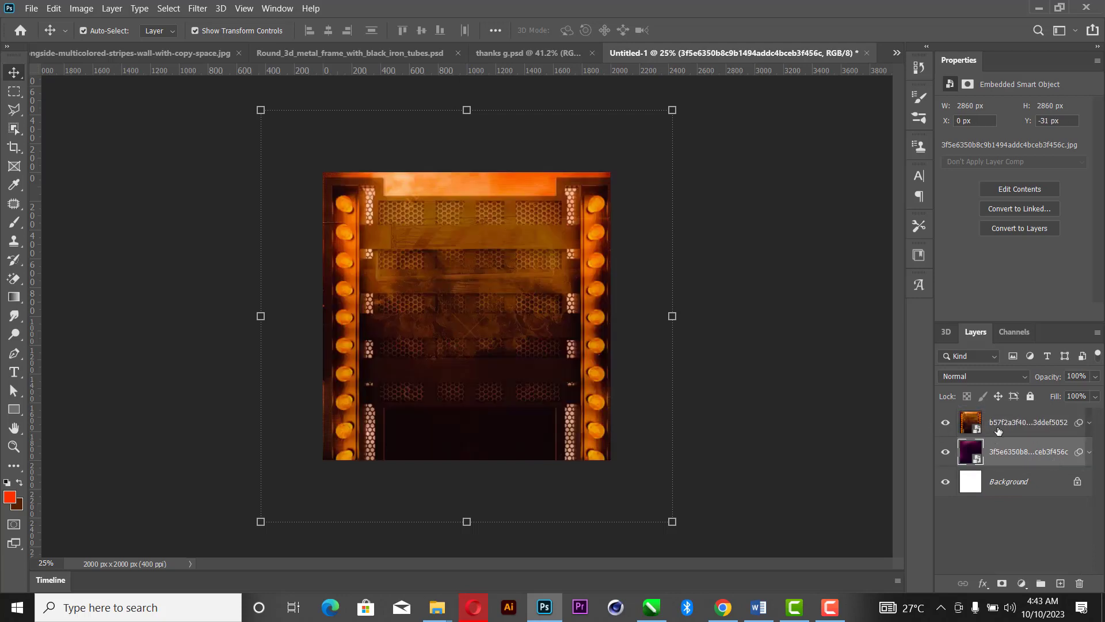
Set the stage-lights layer to the Overlay blend mode with 87% opacity.
{"action": "left_click", "coordinate": [991, 428]}
{"action": "left_click", "coordinate": [996, 375]}
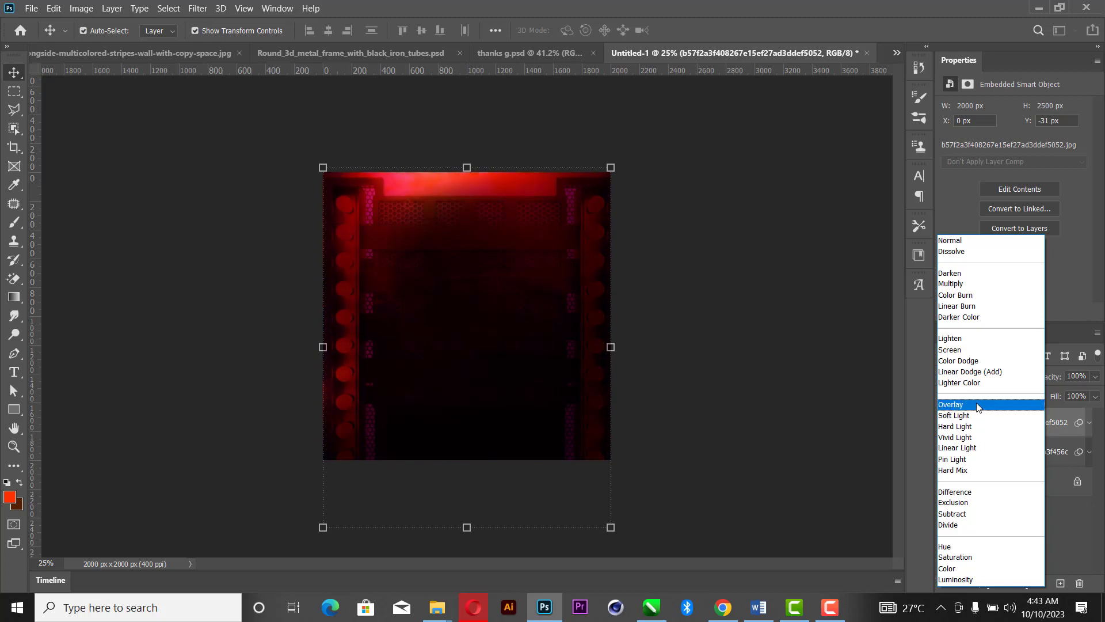
{"action": "left_click", "coordinate": [977, 406]}
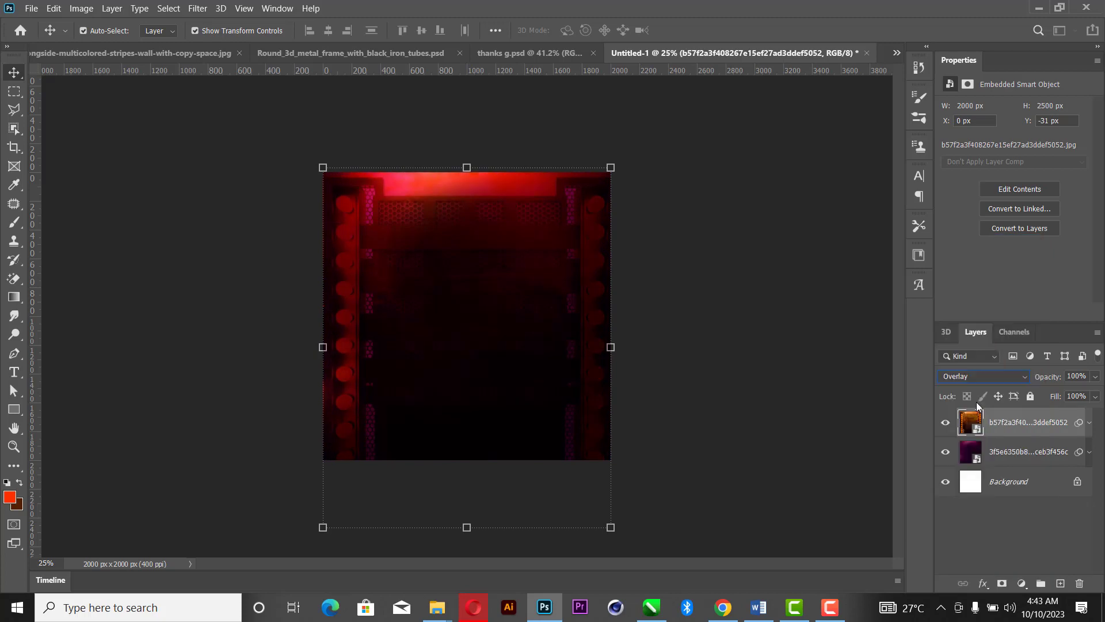
{"action": "left_click", "coordinate": [1094, 379]}
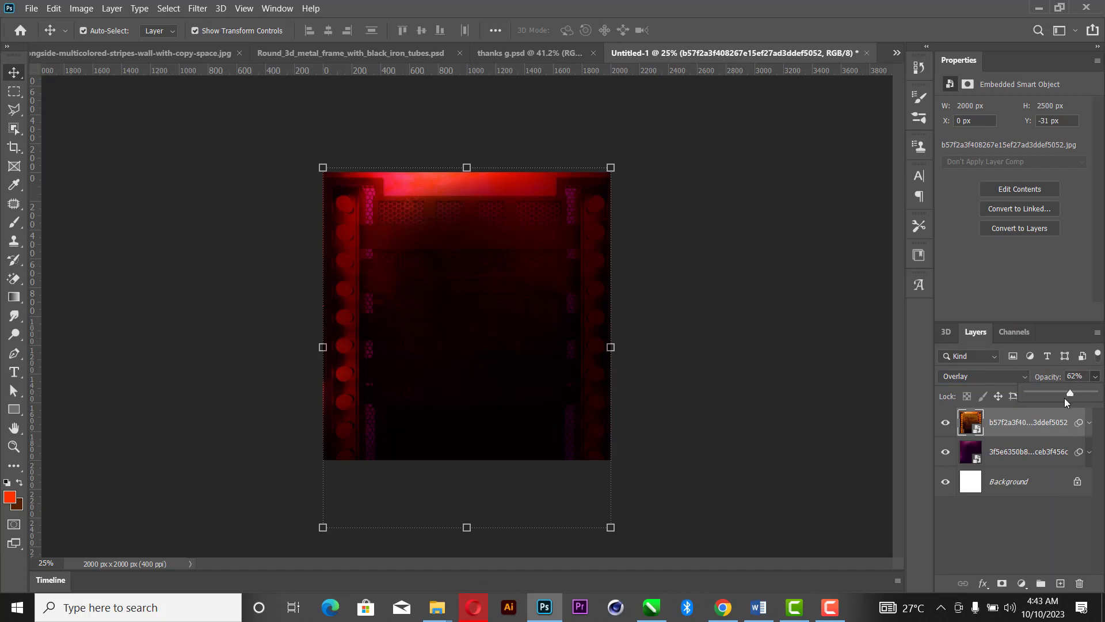
{"action": "left_click_drag", "start_coordinate": [1065, 399], "coordinate": [1082, 400]}
Enlarge the purple image layer to about 4260 × 4260 px and shift it upward, still covering the whole canvas.
{"action": "left_click", "coordinate": [1050, 453]}
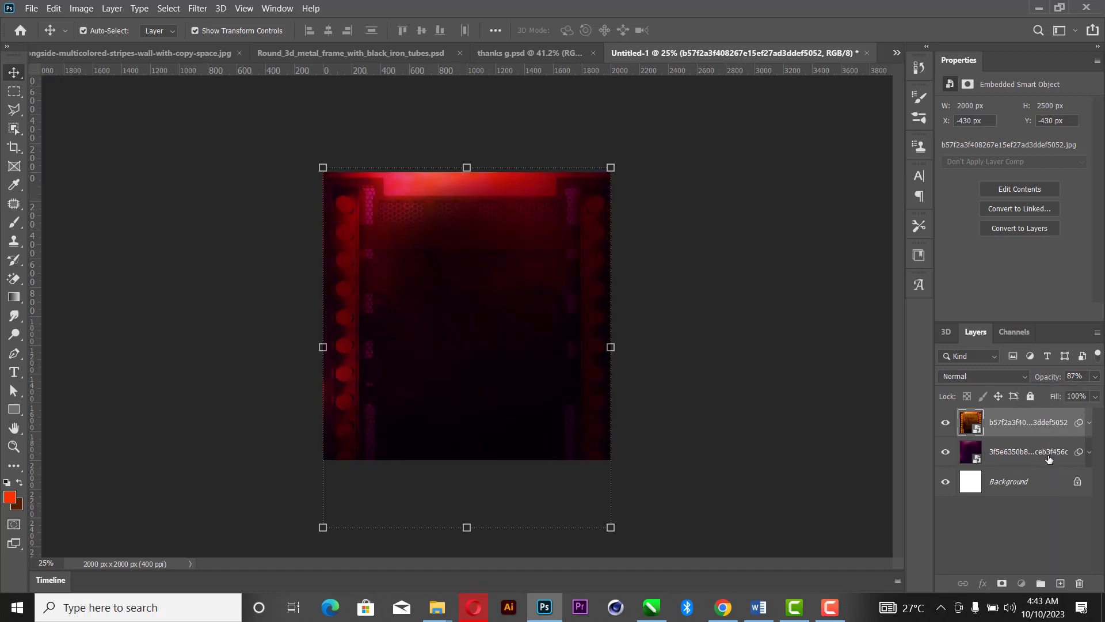
{"action": "left_click_drag", "start_coordinate": [256, 319], "coordinate": [75, 295]}
{"action": "left_click_drag", "start_coordinate": [508, 281], "coordinate": [553, 178]}
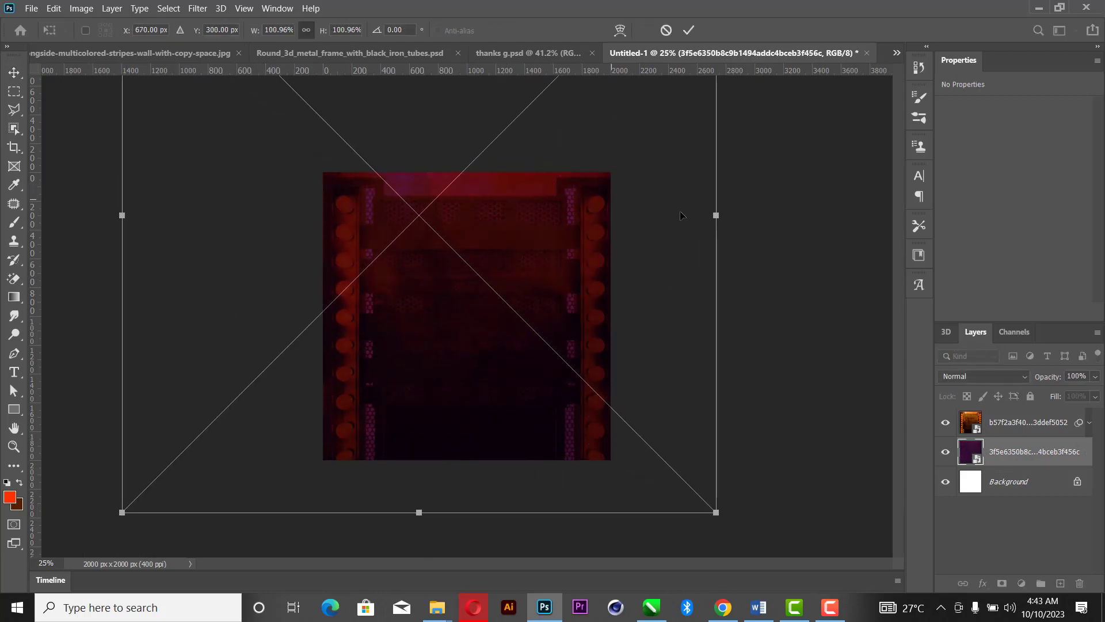
{"action": "left_click_drag", "start_coordinate": [720, 215], "coordinate": [741, 209]}
{"action": "left_click_drag", "start_coordinate": [487, 270], "coordinate": [506, 249]}
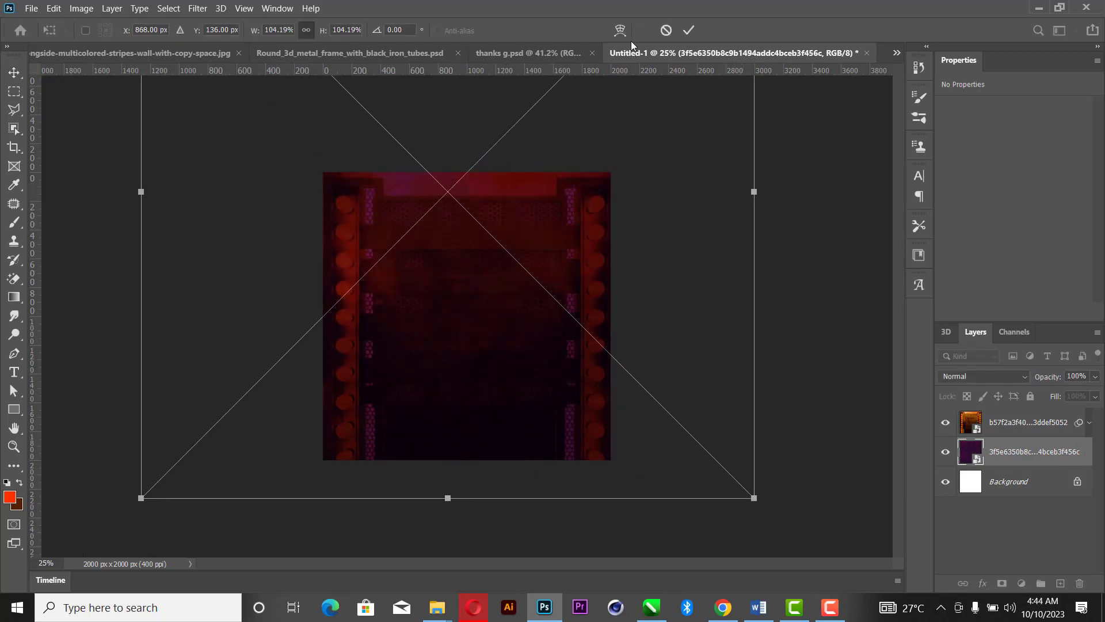
{"action": "left_click", "coordinate": [689, 30]}
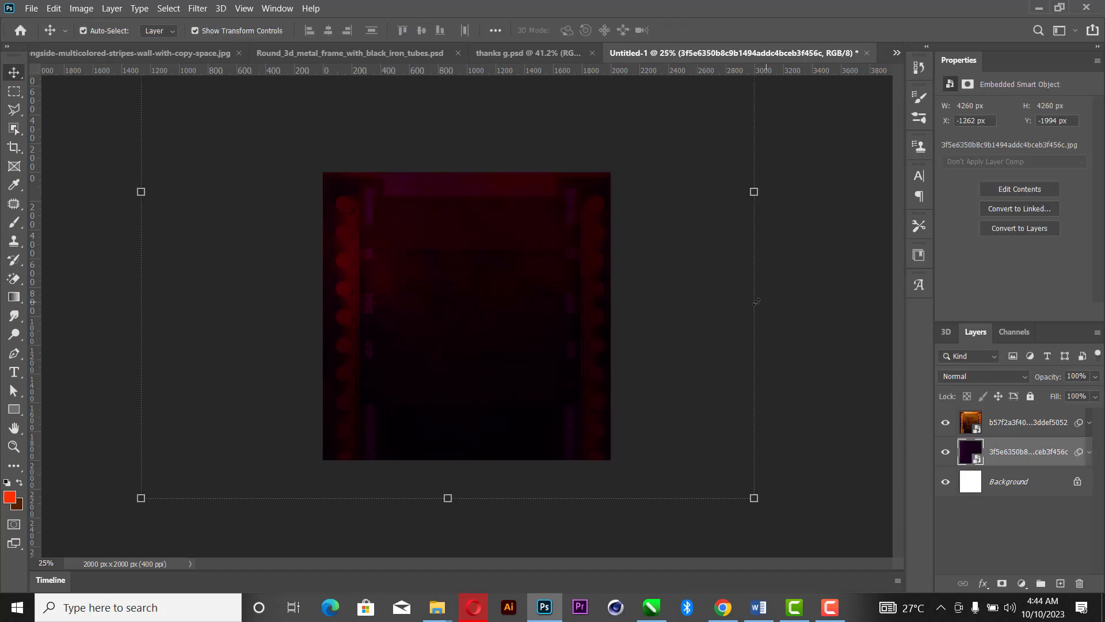
Place the hexagonal spotlights image bc2eab751b7fdee8b6d92f30f9d47903 from the round-3d-metal-frame-with-black-iron-tubes folder and make it the topmost layer.
{"action": "left_click", "coordinate": [489, 313]}
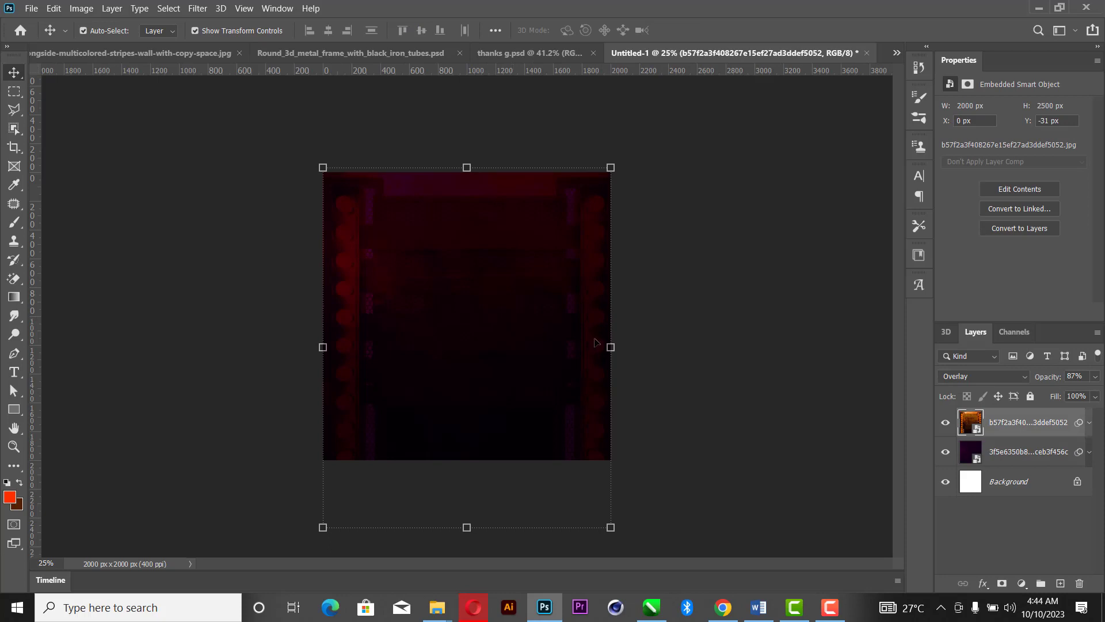
{"action": "left_click", "coordinate": [1009, 457]}
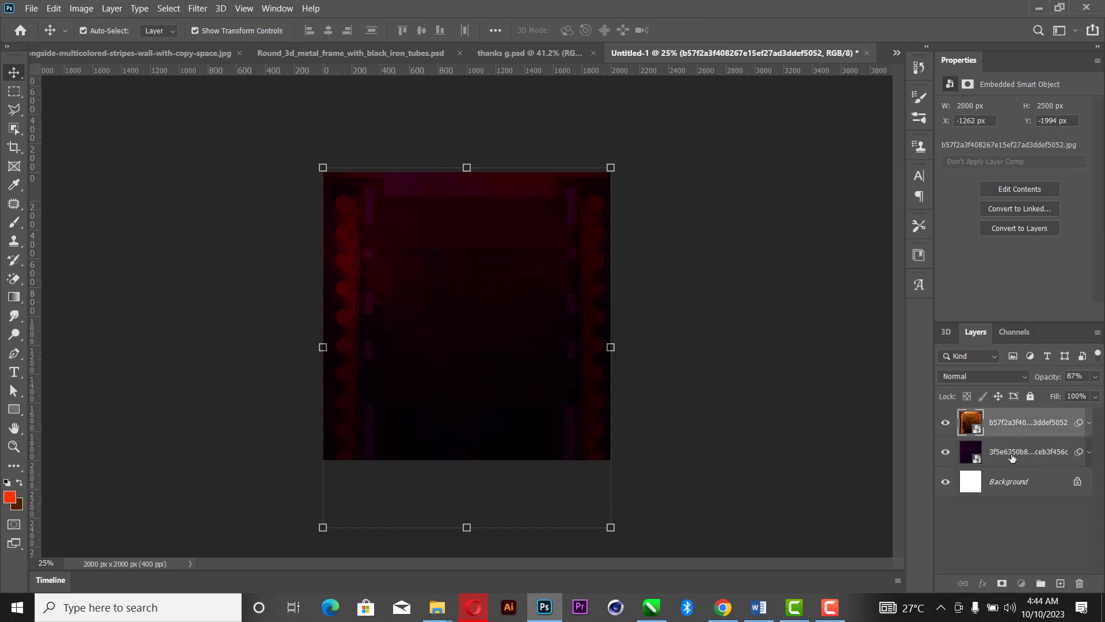
{"action": "key", "text": "z"}
{"action": "right_click", "coordinate": [521, 344]}
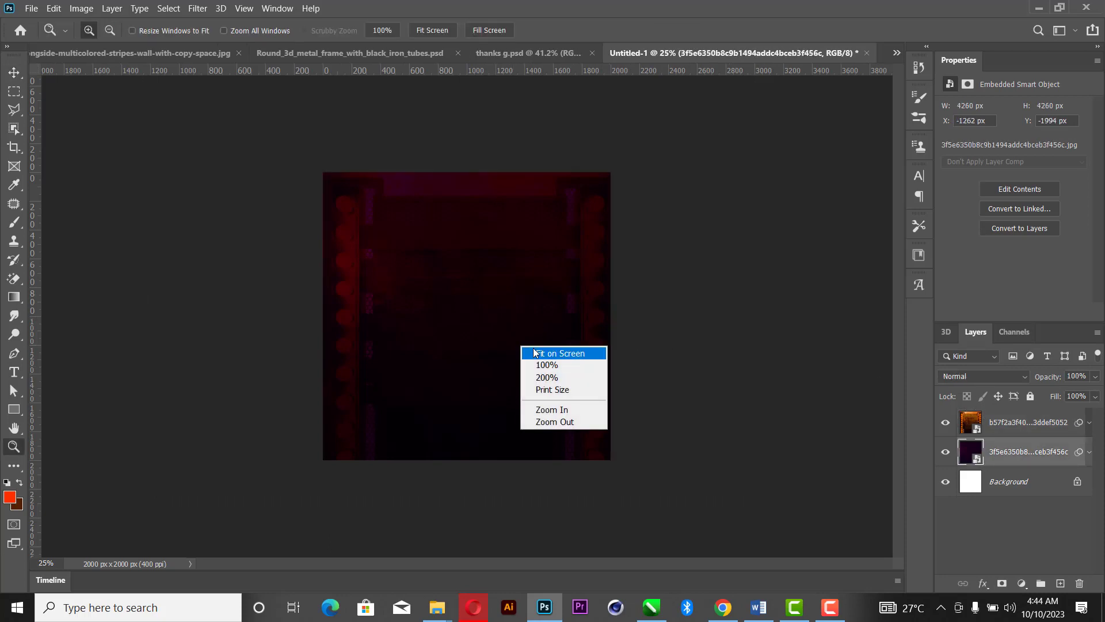
{"action": "left_click", "coordinate": [530, 352]}
{"action": "left_click", "coordinate": [14, 73]}
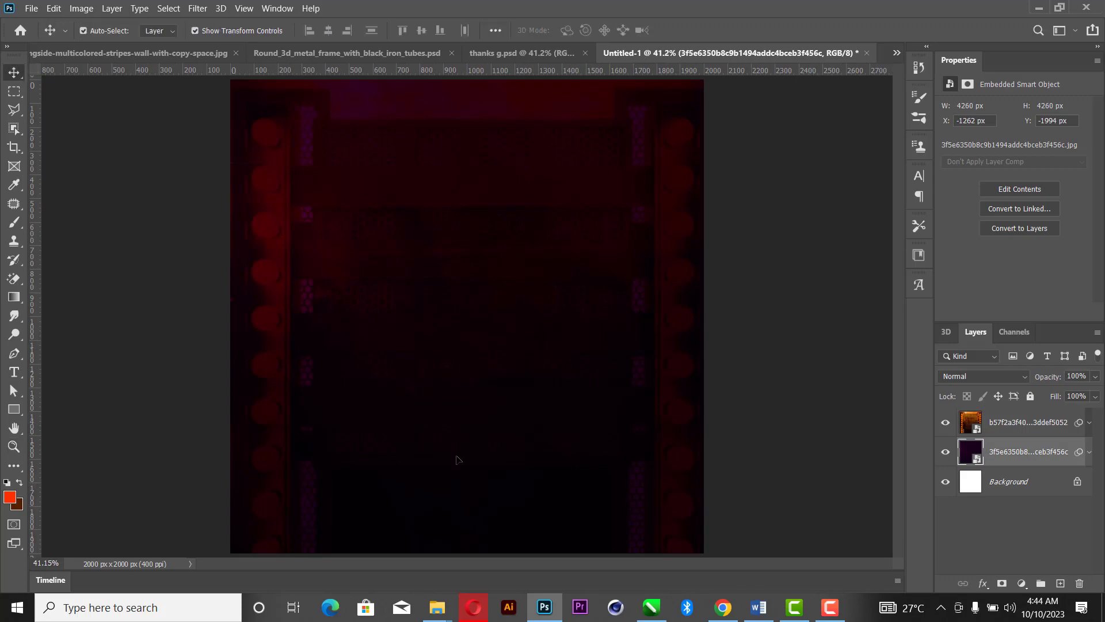
{"action": "mouse_move", "coordinate": [448, 602]}
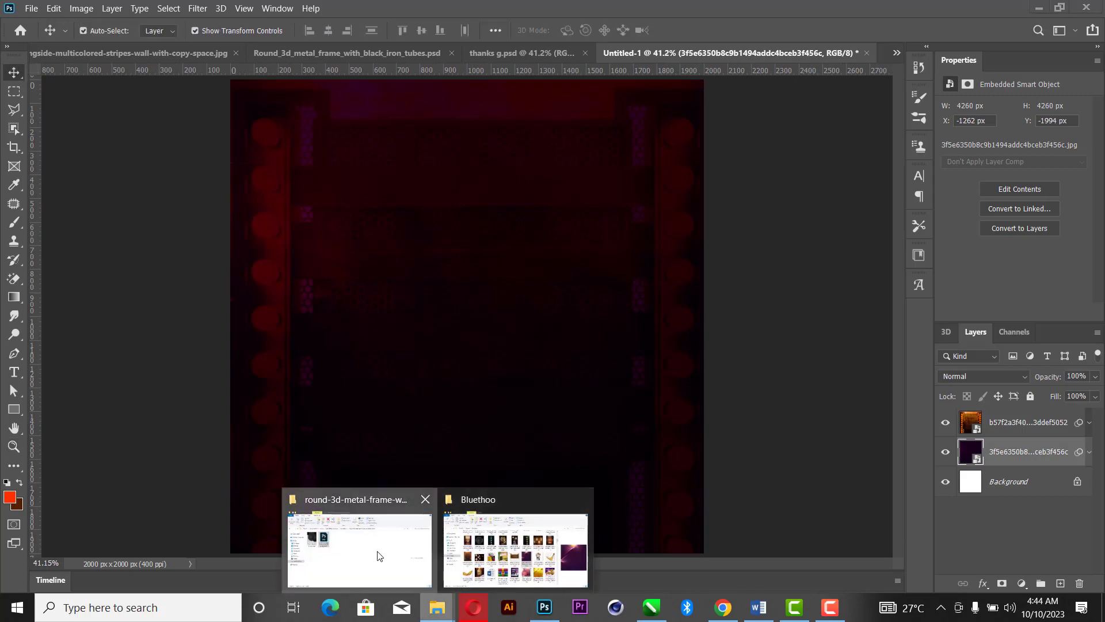
{"action": "left_click", "coordinate": [379, 552]}
{"action": "left_click", "coordinate": [151, 189]}
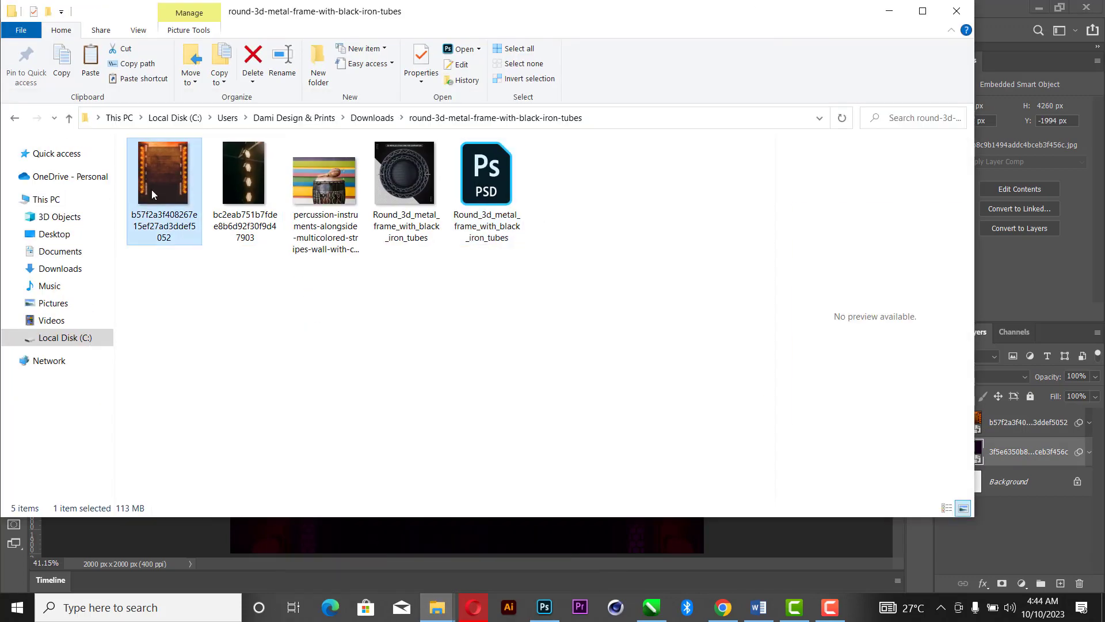
{"action": "left_click", "coordinate": [246, 167]}
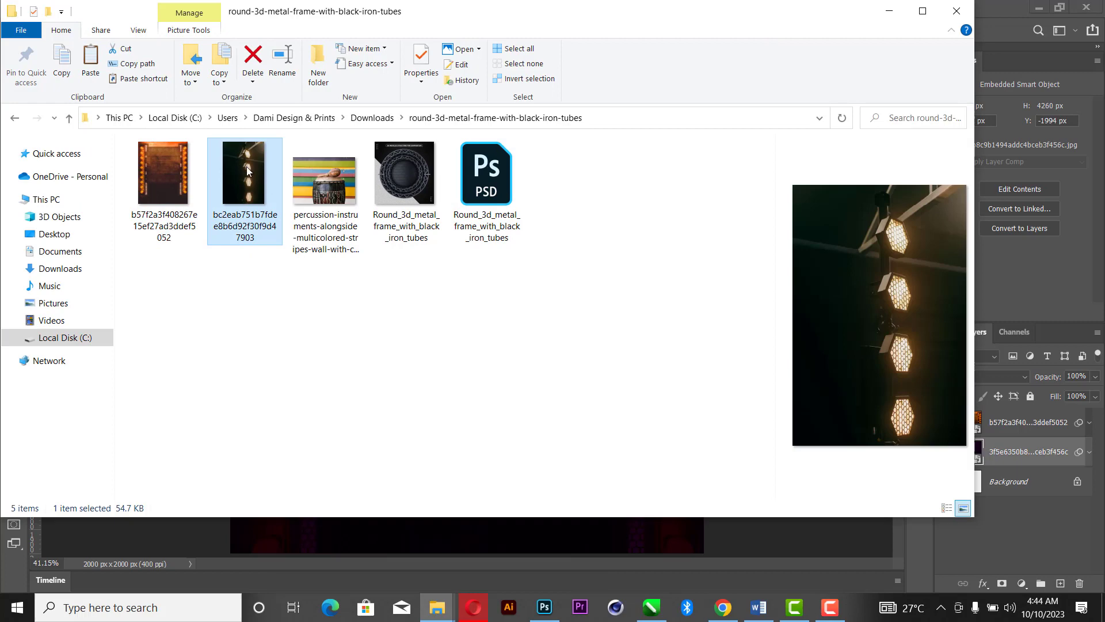
{"action": "left_click", "coordinate": [627, 534]}
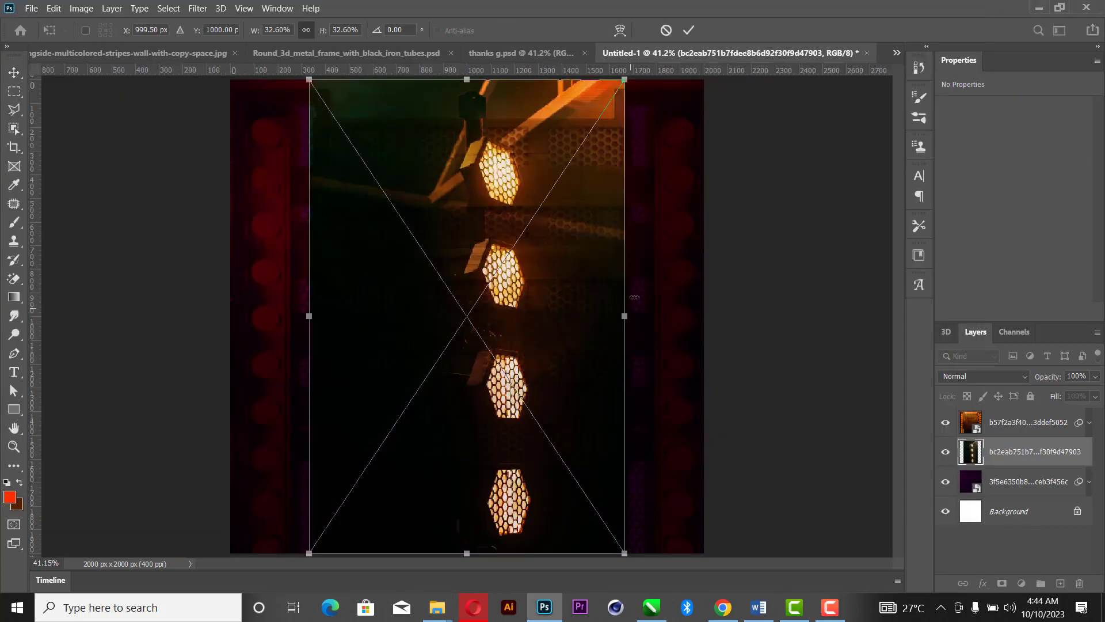
{"action": "left_click", "coordinate": [689, 30]}
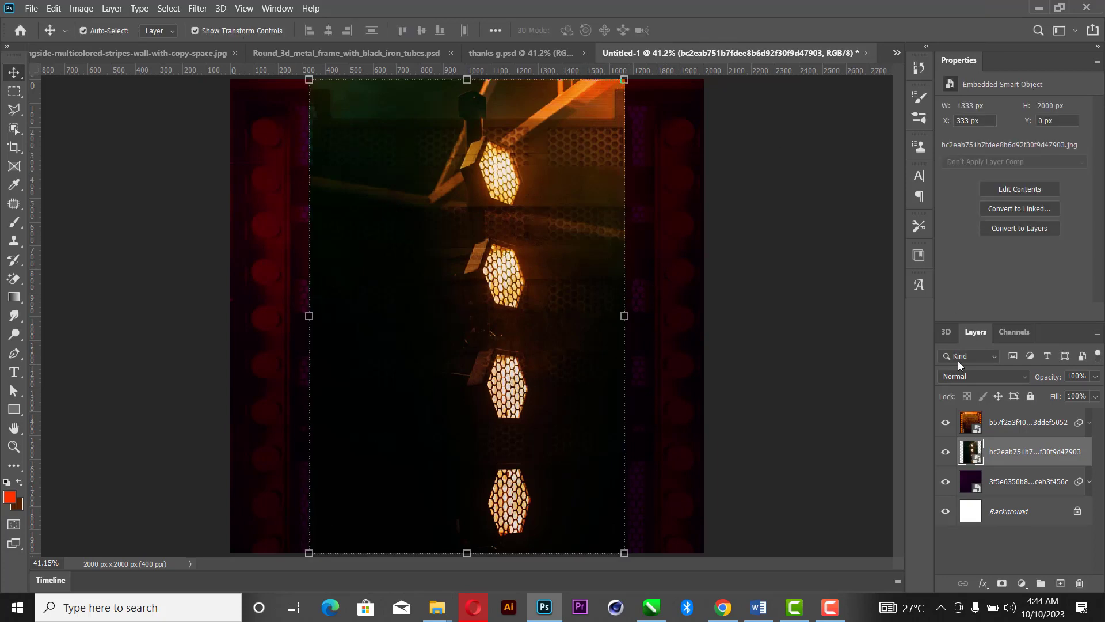
{"action": "left_click_drag", "start_coordinate": [1015, 454], "coordinate": [1015, 417]}
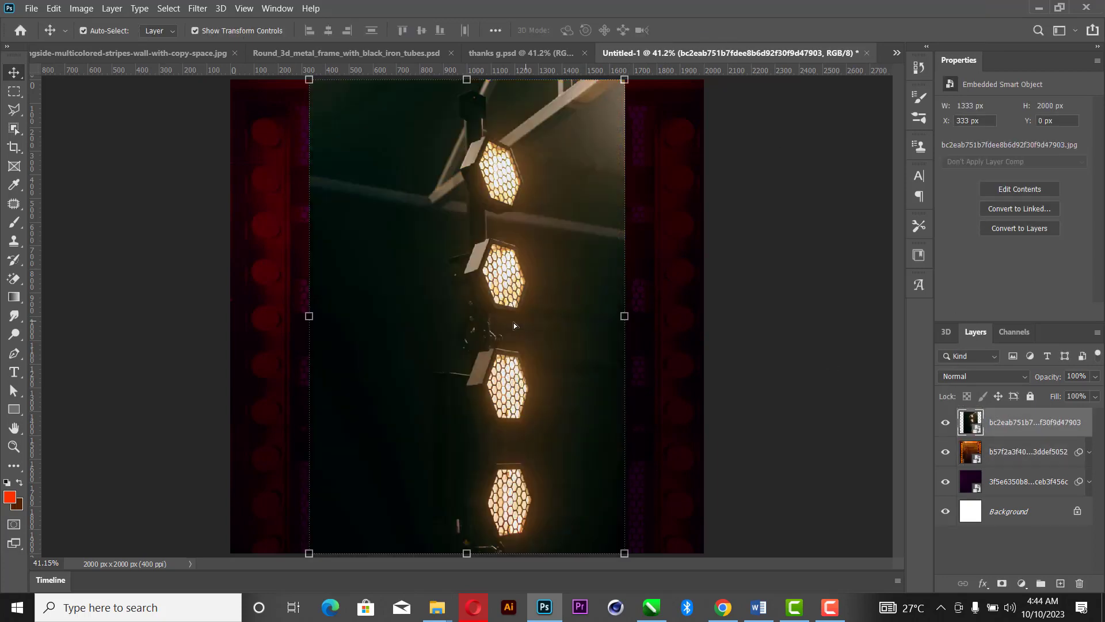
Rotate the spotlights image about 32°, scale it to about 34.2%, and position it diagonally across the canvas's upper-left corner.
{"action": "left_click_drag", "start_coordinate": [514, 323], "coordinate": [396, 163]}
{"action": "left_click_drag", "start_coordinate": [518, 171], "coordinate": [578, 323]}
{"action": "left_click_drag", "start_coordinate": [591, 163], "coordinate": [585, 131]}
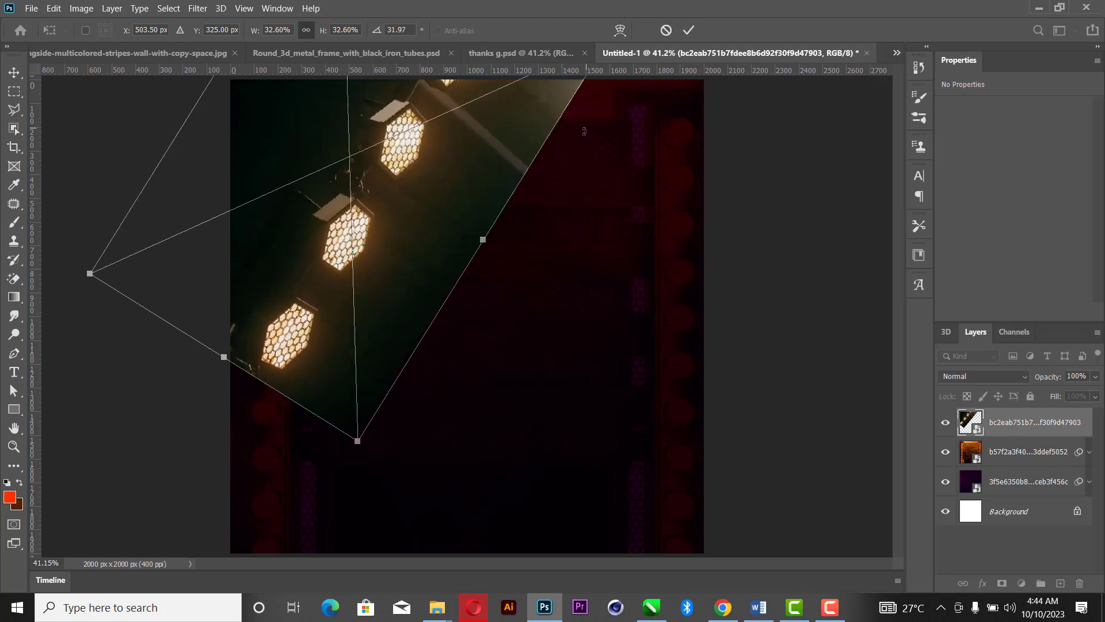
{"action": "left_click_drag", "start_coordinate": [458, 182], "coordinate": [427, 196]}
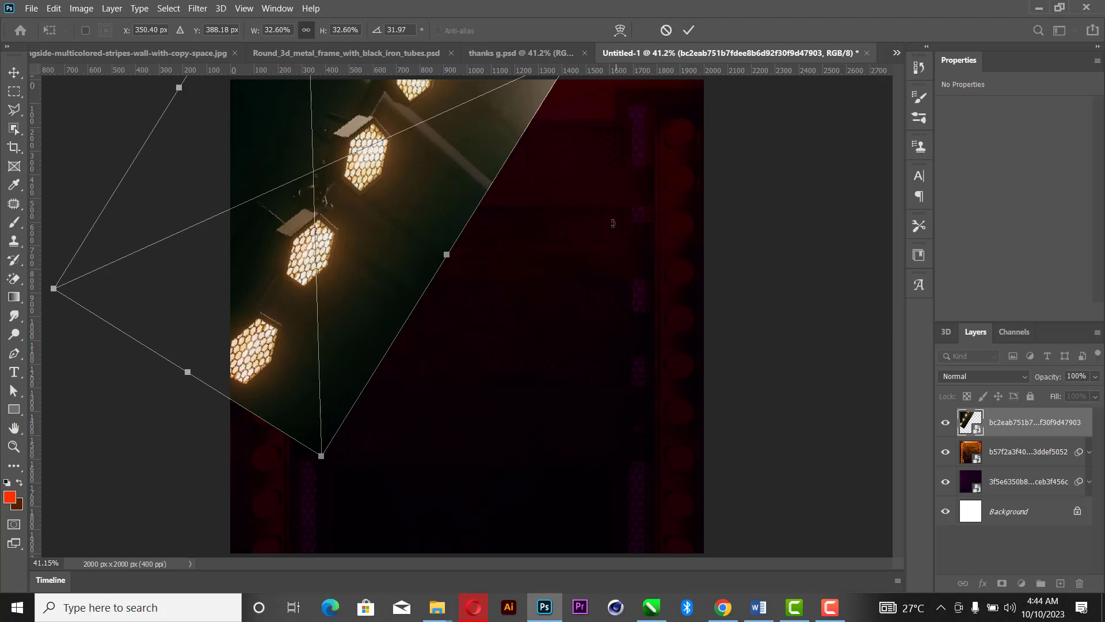
{"action": "scroll", "coordinate": [504, 256], "scroll_direction": "down", "scroll_amount": 3}
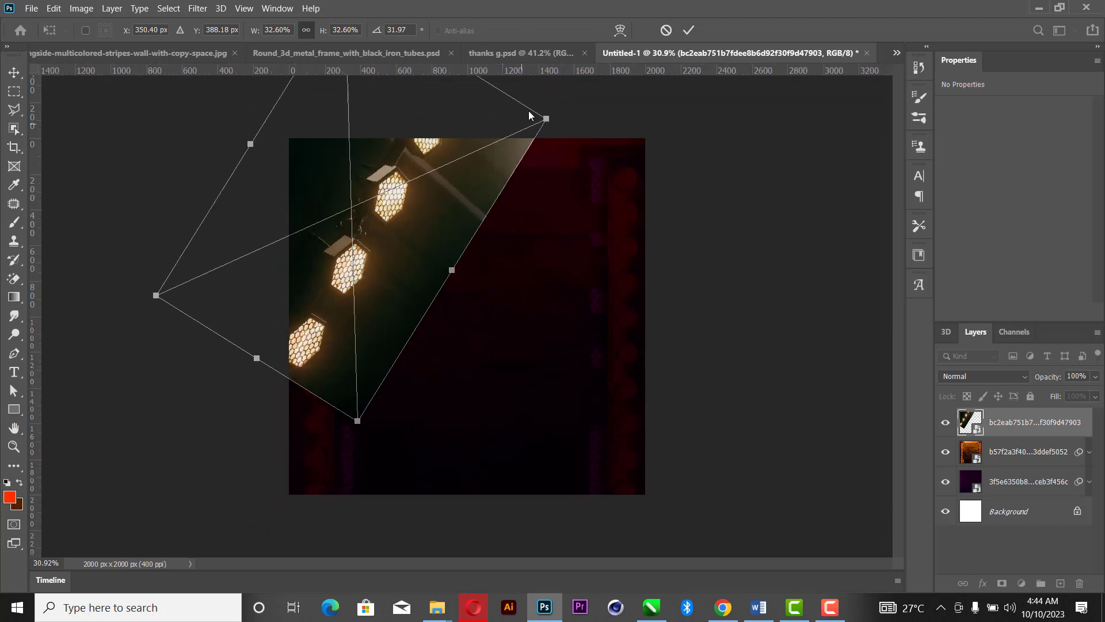
{"action": "left_click_drag", "start_coordinate": [544, 118], "coordinate": [577, 102]}
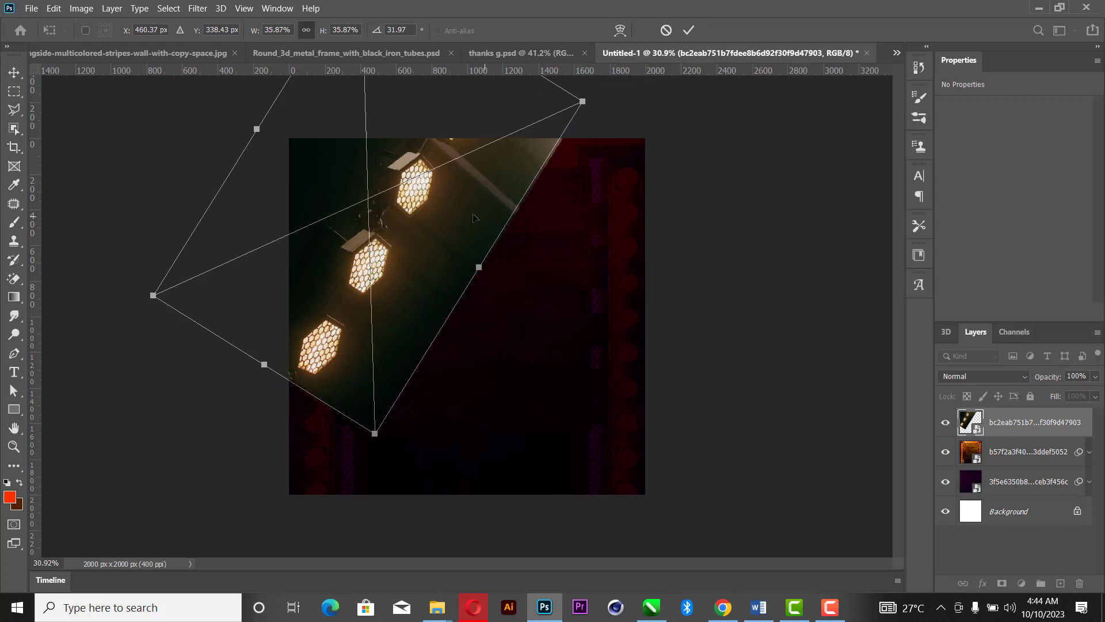
{"action": "left_click_drag", "start_coordinate": [478, 221], "coordinate": [471, 214]}
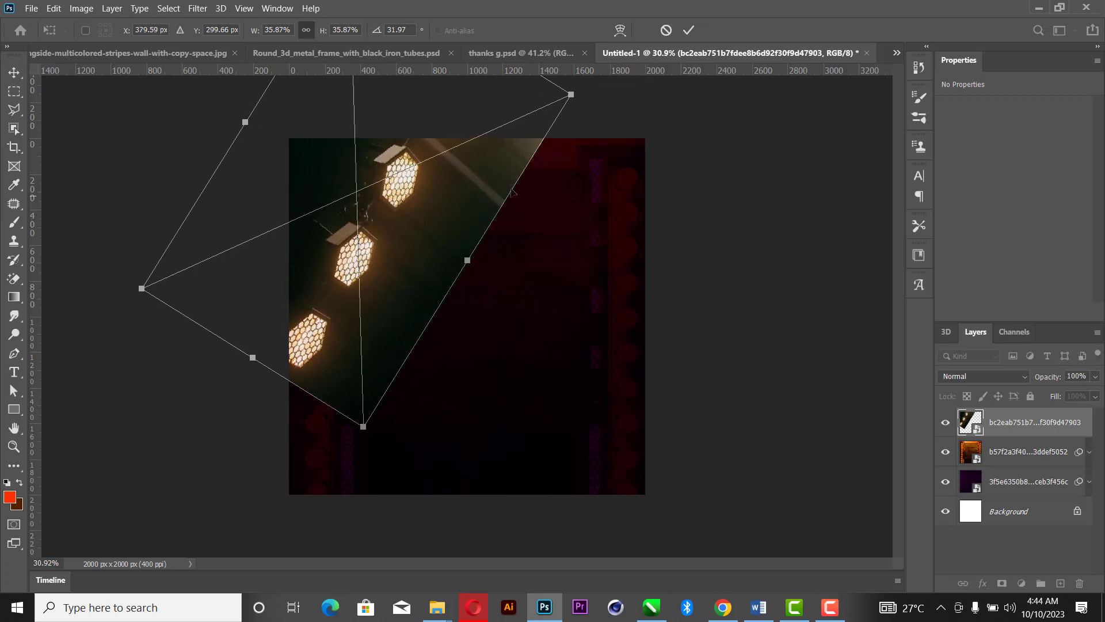
{"action": "left_click_drag", "start_coordinate": [550, 86], "coordinate": [536, 98]}
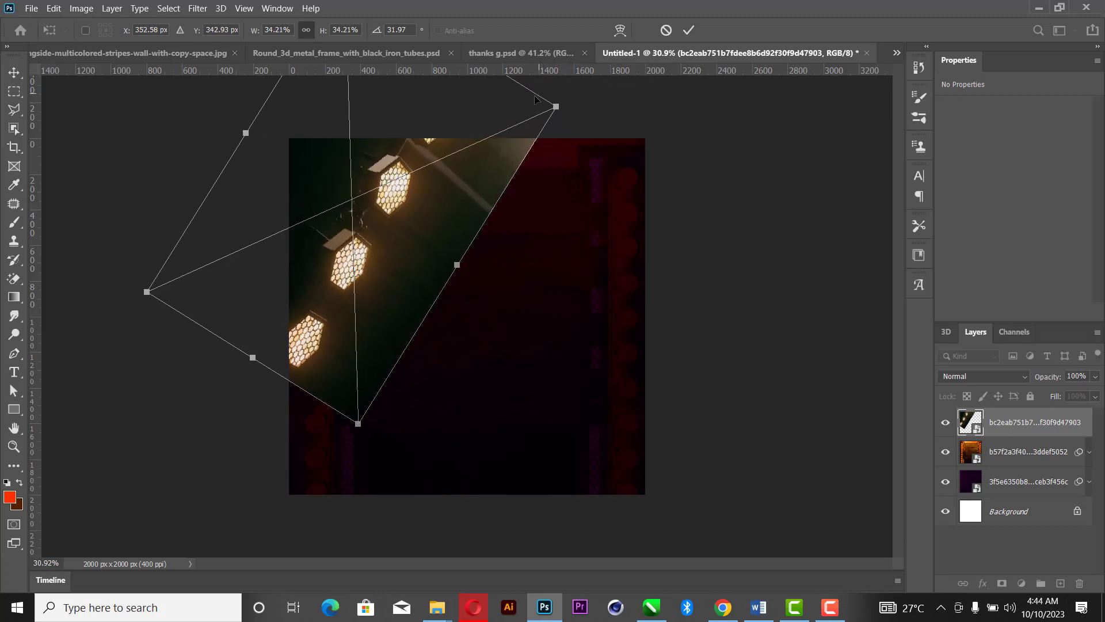
{"action": "left_click", "coordinate": [689, 31]}
Open the spotlights layer in the Camera Raw Filter and set Contrast to +100, Highlights to -15 and Blacks to -20.
{"action": "left_click", "coordinate": [195, 9]}
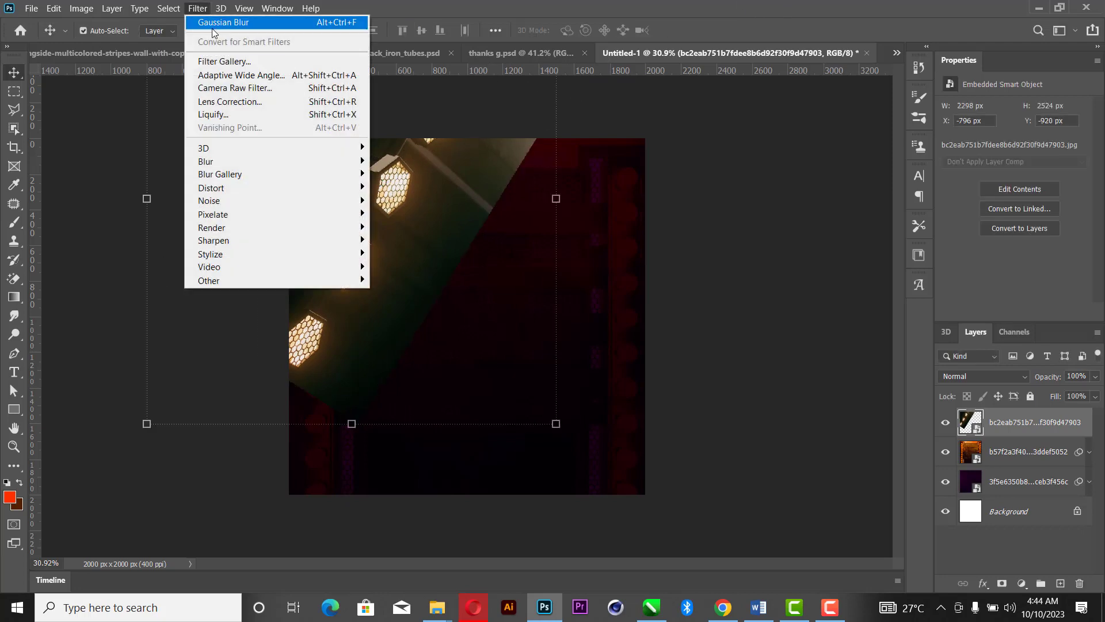
{"action": "left_click", "coordinate": [239, 90]}
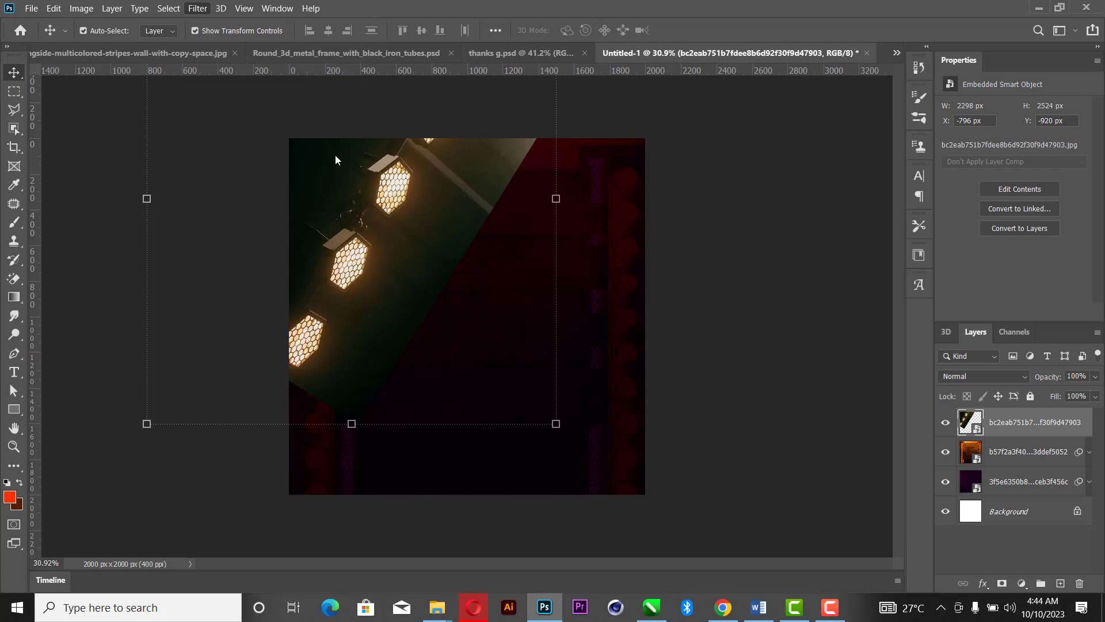
{"action": "left_click_drag", "start_coordinate": [677, 289], "coordinate": [747, 288]}
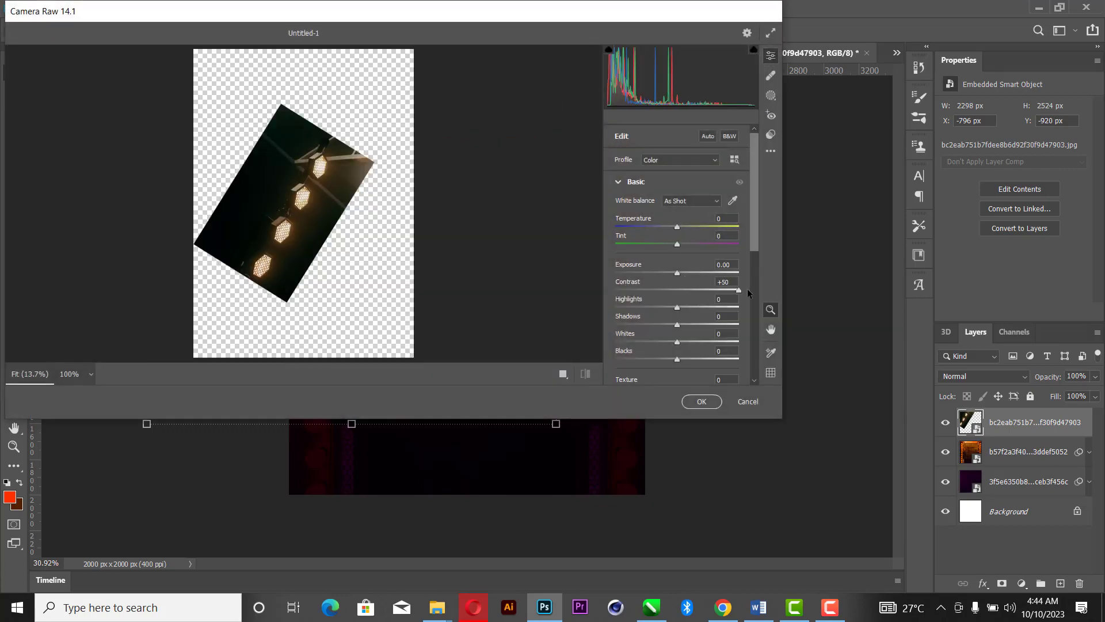
{"action": "mouse_move", "coordinate": [678, 307]}
{"action": "left_mouse_down"}
{"action": "mouse_move", "coordinate": [643, 309]}
{"action": "mouse_move", "coordinate": [668, 309]}
{"action": "left_mouse_up"}
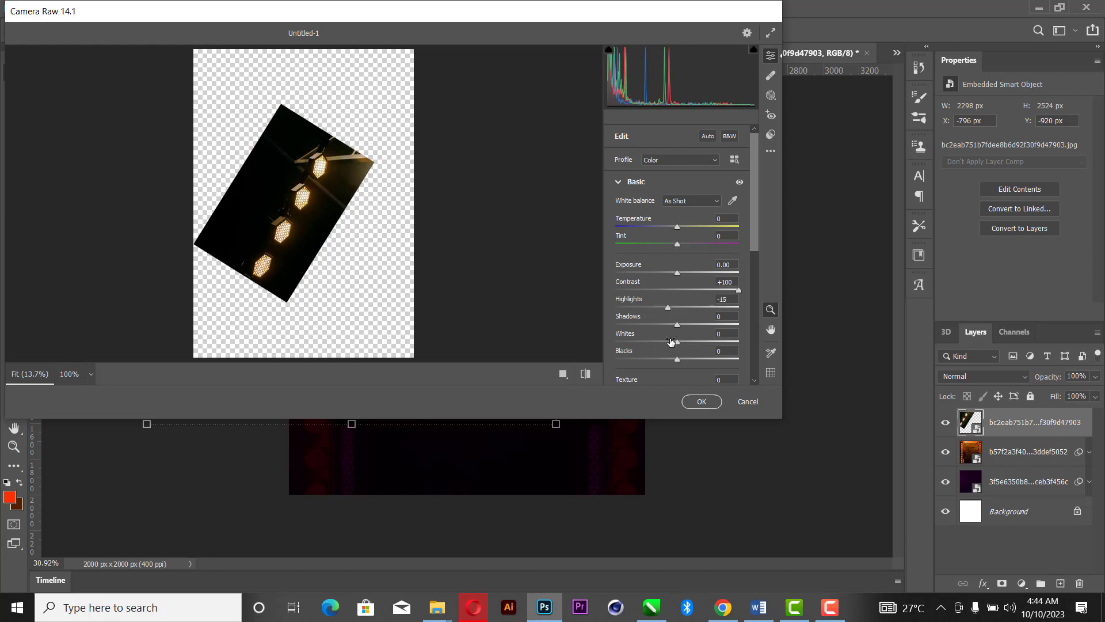
{"action": "left_click_drag", "start_coordinate": [677, 360], "coordinate": [665, 362]}
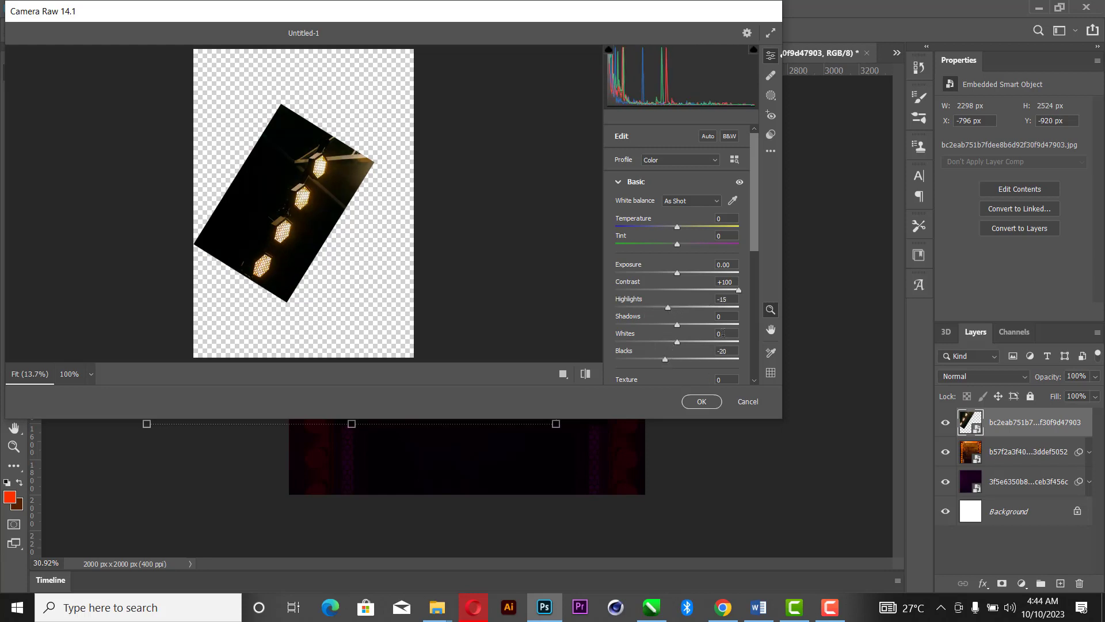
Set Vibrance to +100 and Saturation to about +15, apply the filter, and compare the spotlights with and without it.
{"action": "scroll", "coordinate": [724, 333], "scroll_direction": "down", "scroll_amount": 3}
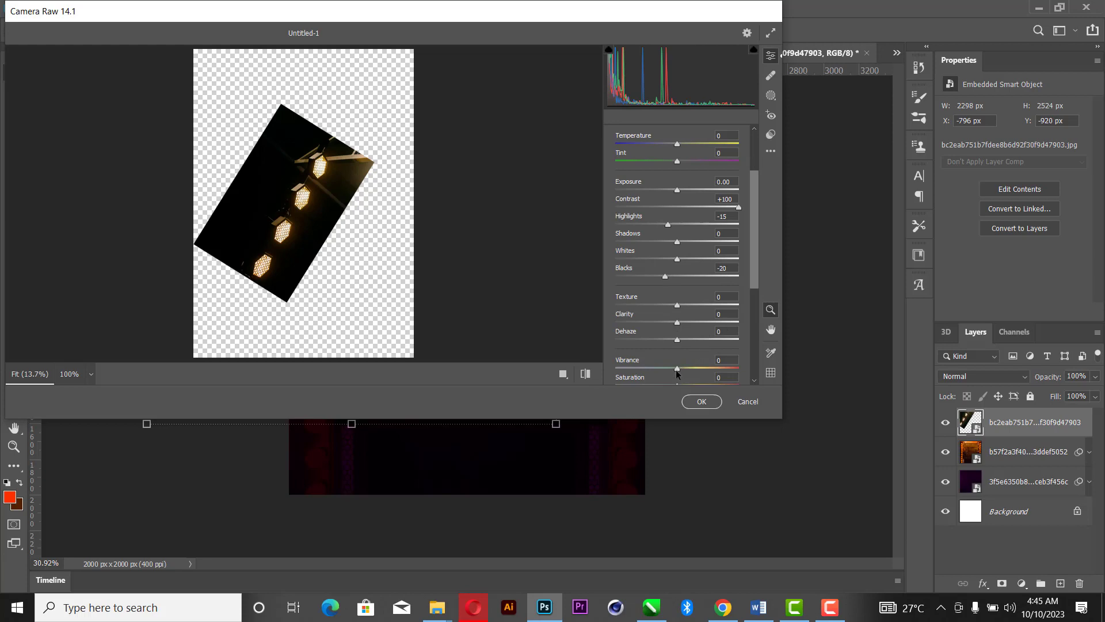
{"action": "left_click_drag", "start_coordinate": [677, 369], "coordinate": [756, 379]}
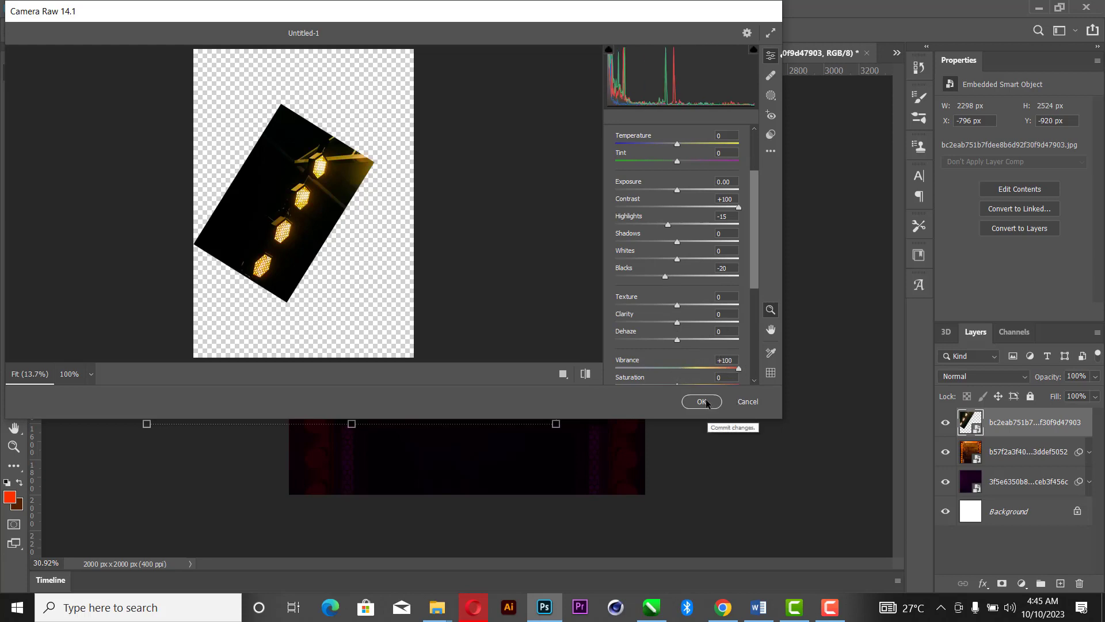
{"action": "scroll", "coordinate": [677, 357], "scroll_direction": "down", "scroll_amount": 1}
{"action": "left_click_drag", "start_coordinate": [677, 358], "coordinate": [688, 358]}
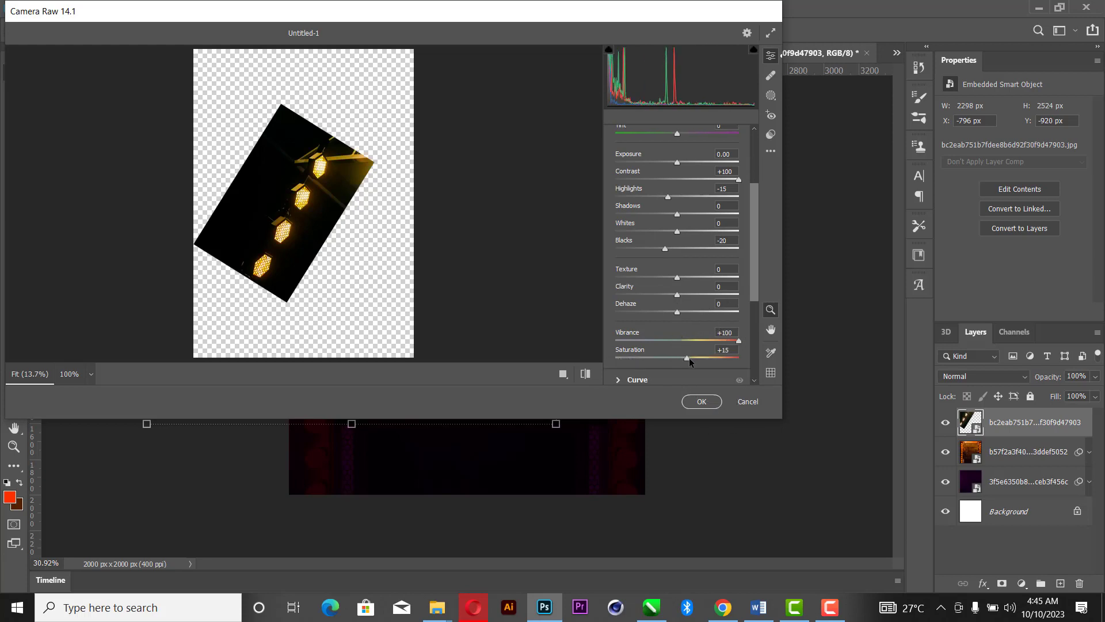
{"action": "left_click", "coordinate": [690, 401]}
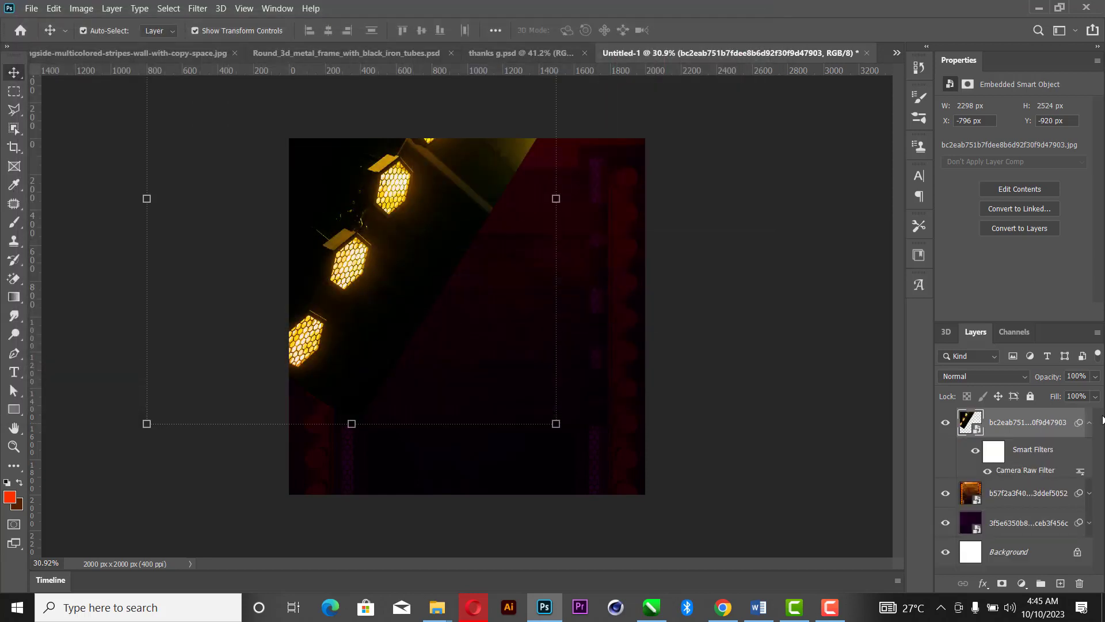
{"action": "left_click", "coordinate": [975, 450]}
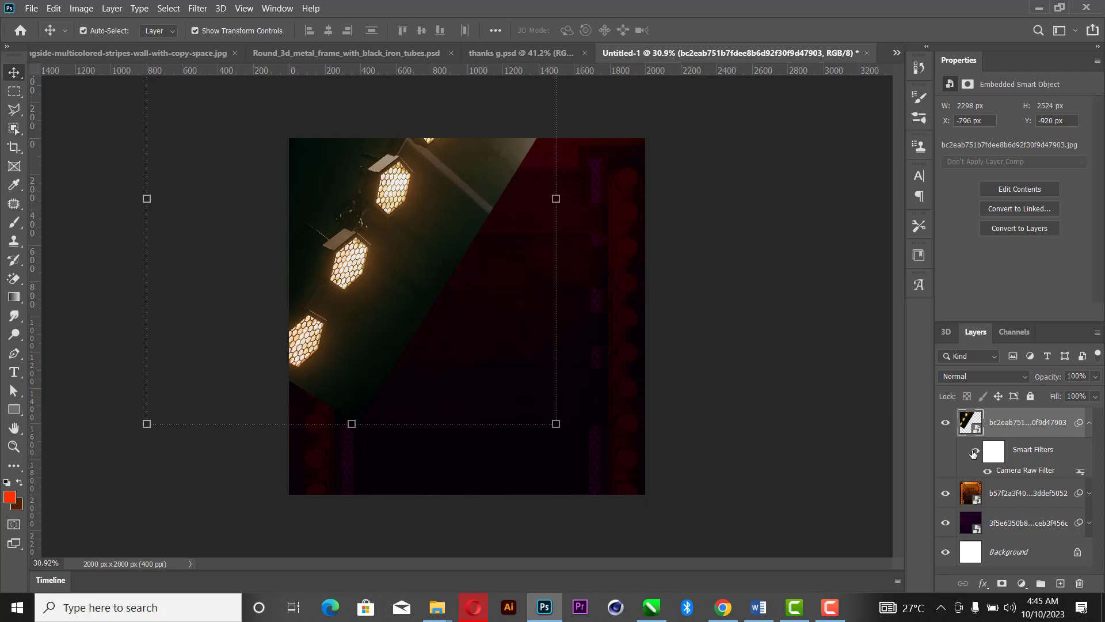
{"action": "left_click", "coordinate": [974, 451]}
Set the spotlights layer to the Screen blend mode and shift it up about 45 px.
{"action": "left_click", "coordinate": [1022, 378]}
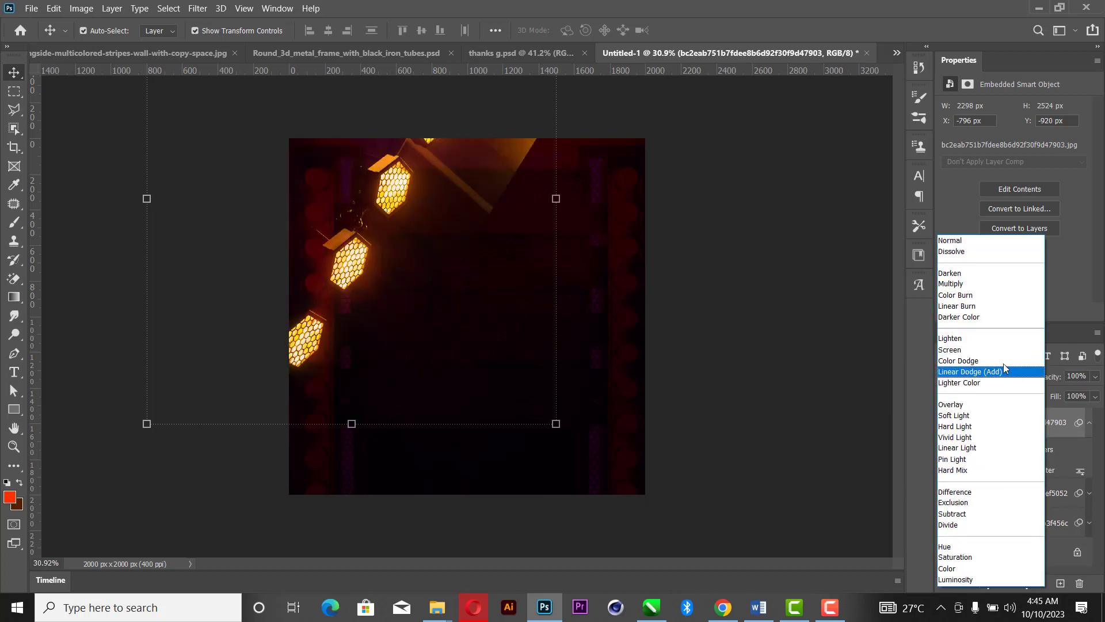
{"action": "left_click", "coordinate": [983, 350]}
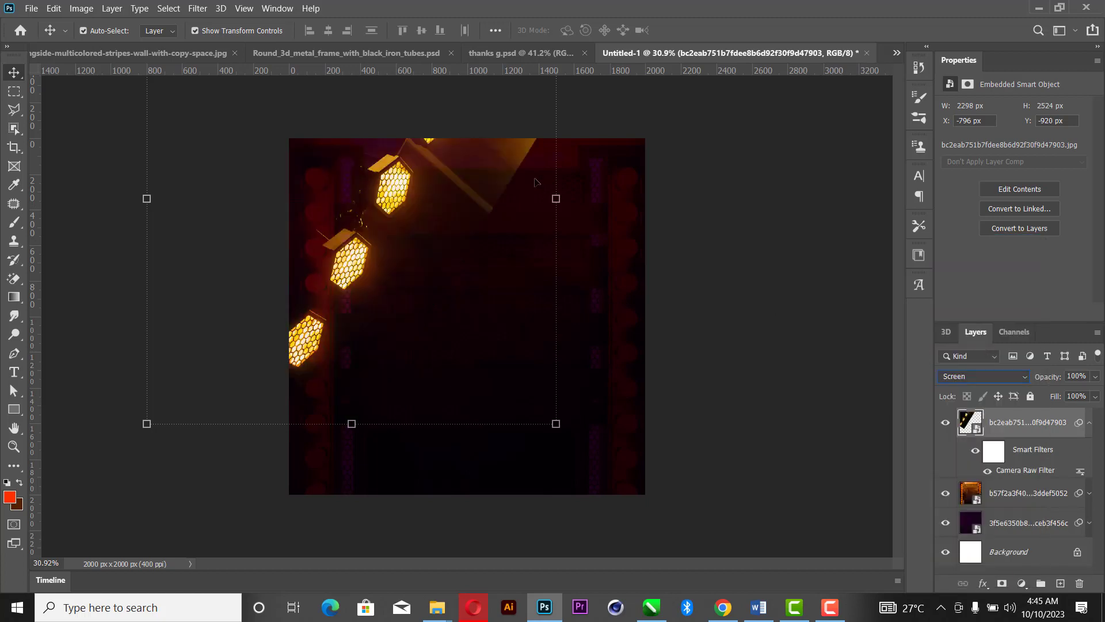
{"action": "mouse_move", "coordinate": [395, 229]}
{"action": "left_mouse_down"}
{"action": "mouse_move", "coordinate": [377, 202]}
{"action": "mouse_move", "coordinate": [387, 201]}
{"action": "mouse_move", "coordinate": [388, 221]}
{"action": "mouse_move", "coordinate": [398, 218]}
{"action": "left_mouse_up"}
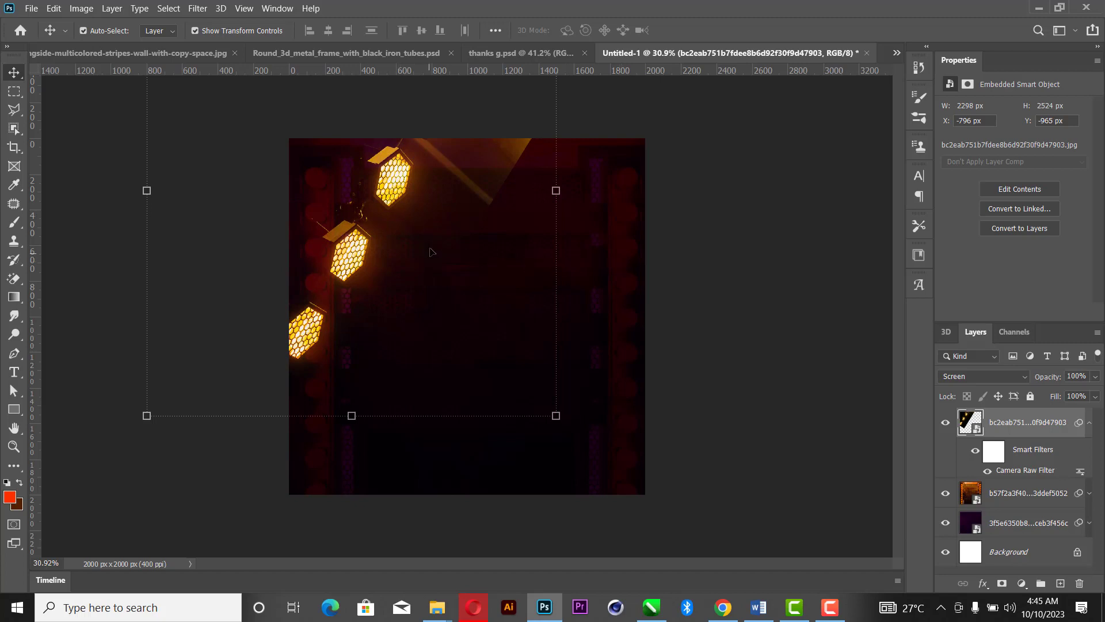
{"action": "left_click", "coordinate": [995, 376]}
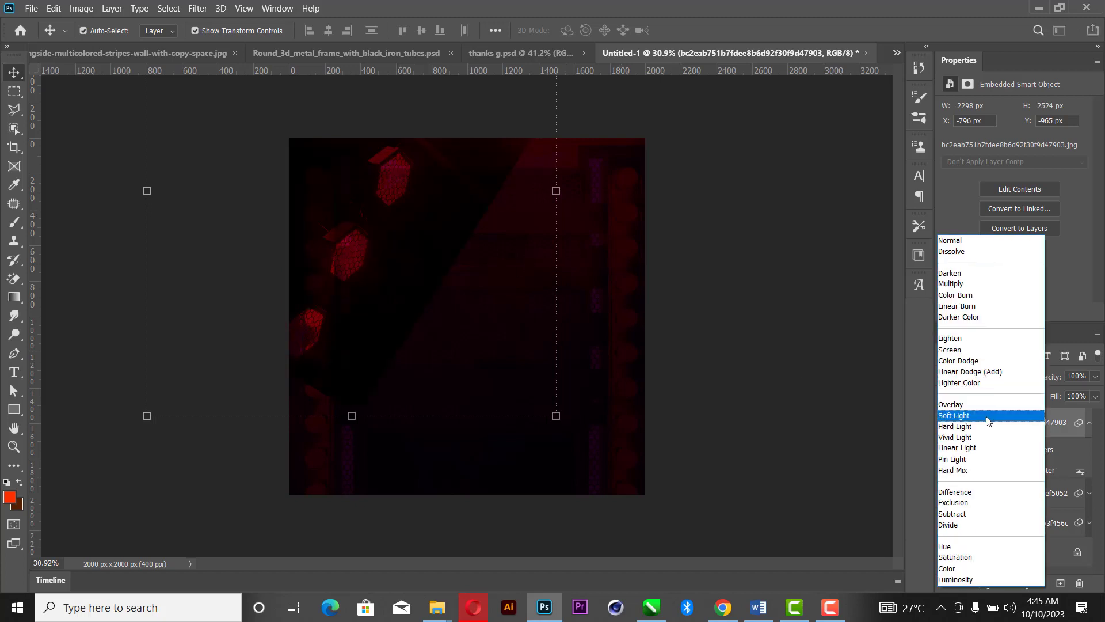
{"action": "left_click", "coordinate": [970, 349]}
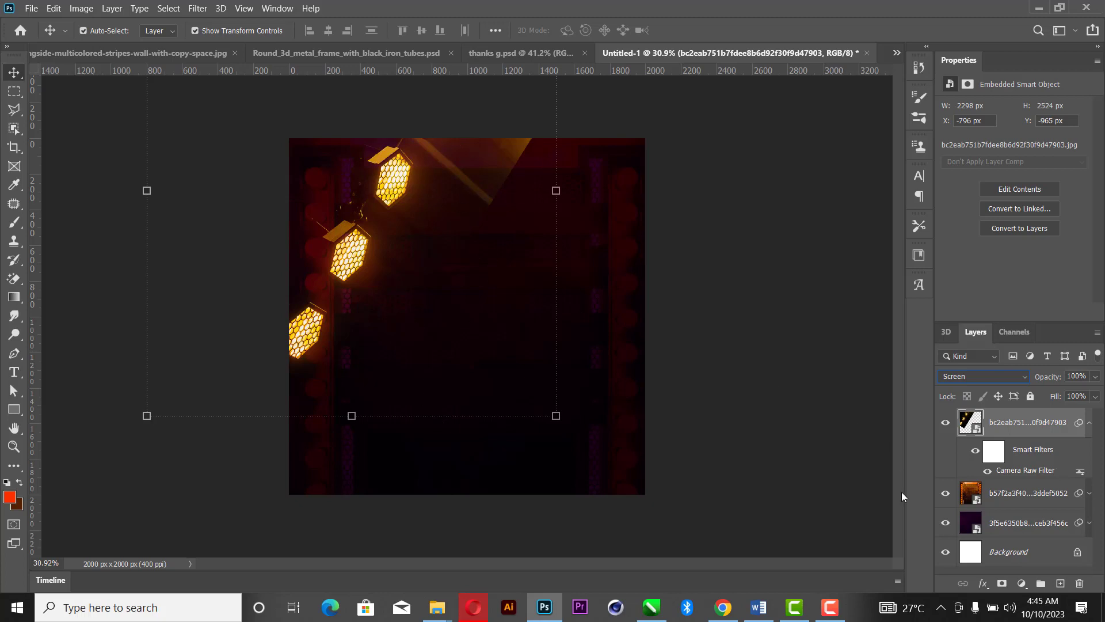
{"action": "left_click", "coordinate": [1090, 423]}
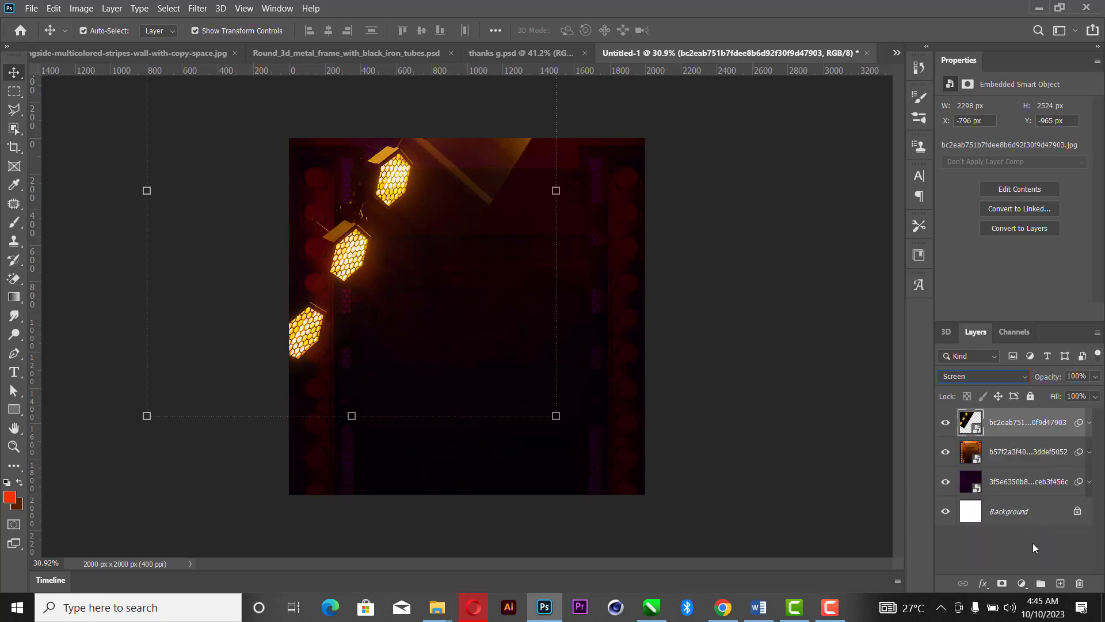
Mask out the spotlights image's hard outer edge with a soft black 600 px brush, and move the layer up about 36 px.
{"action": "left_click", "coordinate": [1002, 583]}
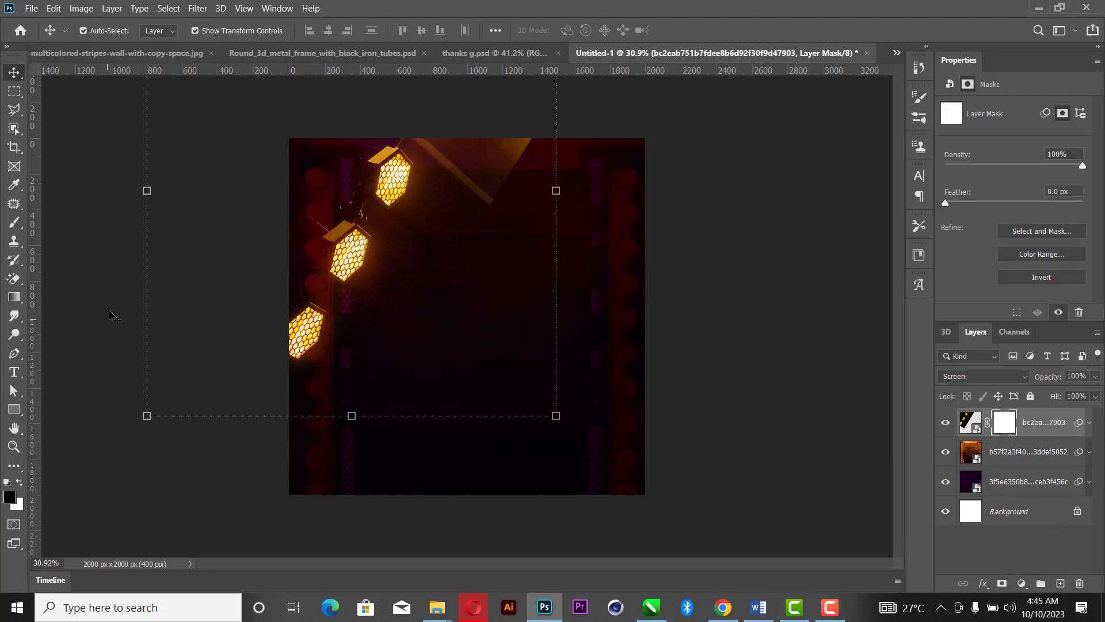
{"action": "left_click", "coordinate": [14, 223]}
{"action": "left_click_drag", "start_coordinate": [481, 177], "coordinate": [494, 214]}
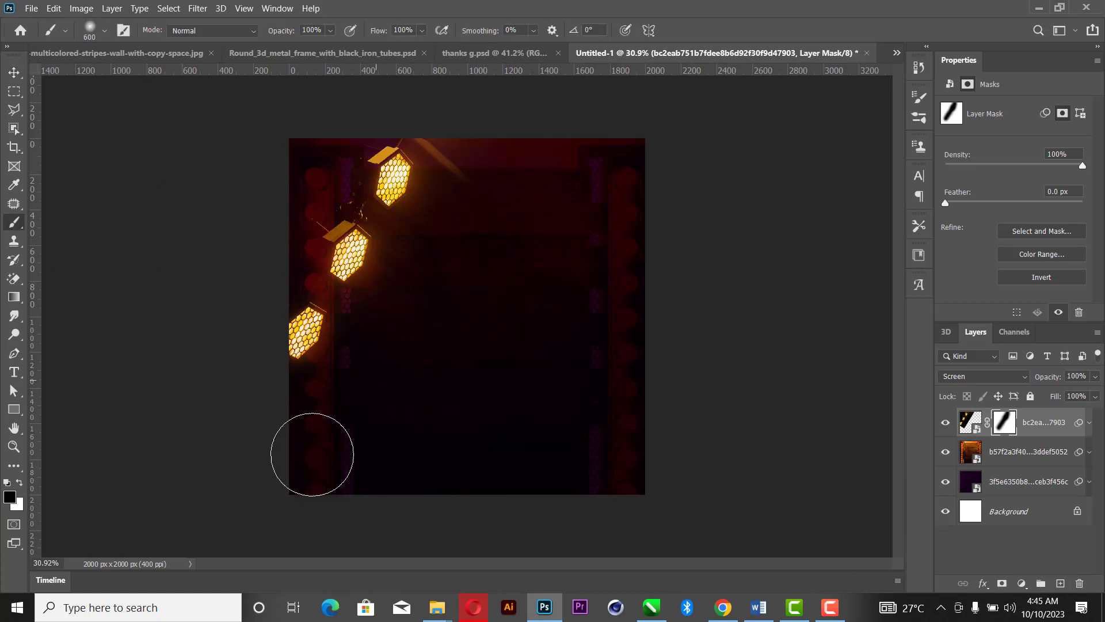
{"action": "left_click", "coordinate": [15, 72]}
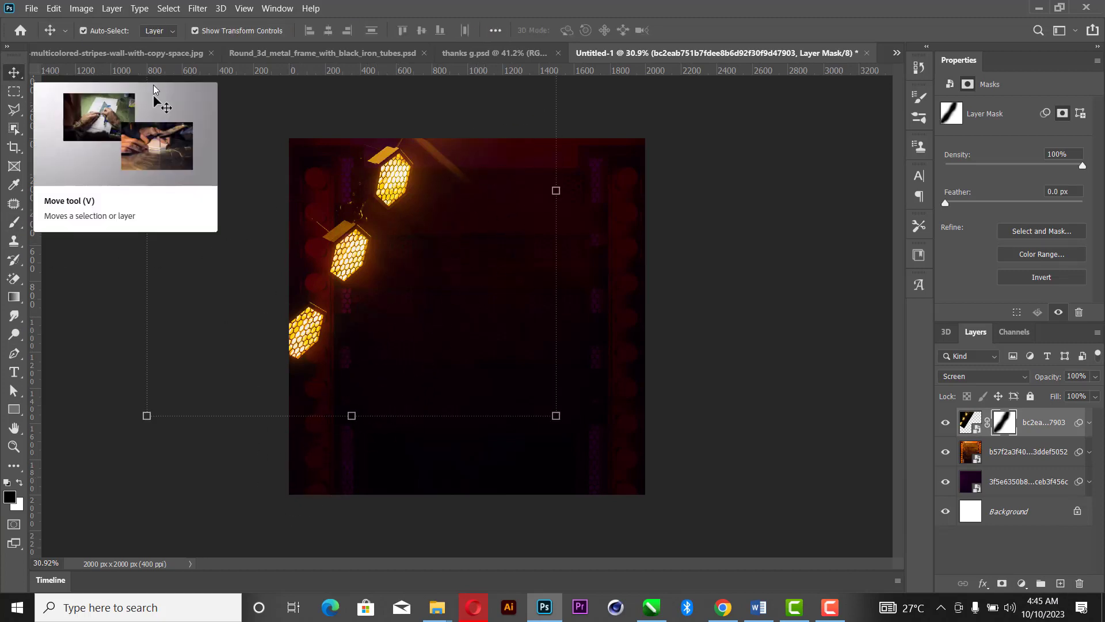
{"action": "left_click_drag", "start_coordinate": [362, 204], "coordinate": [392, 201]}
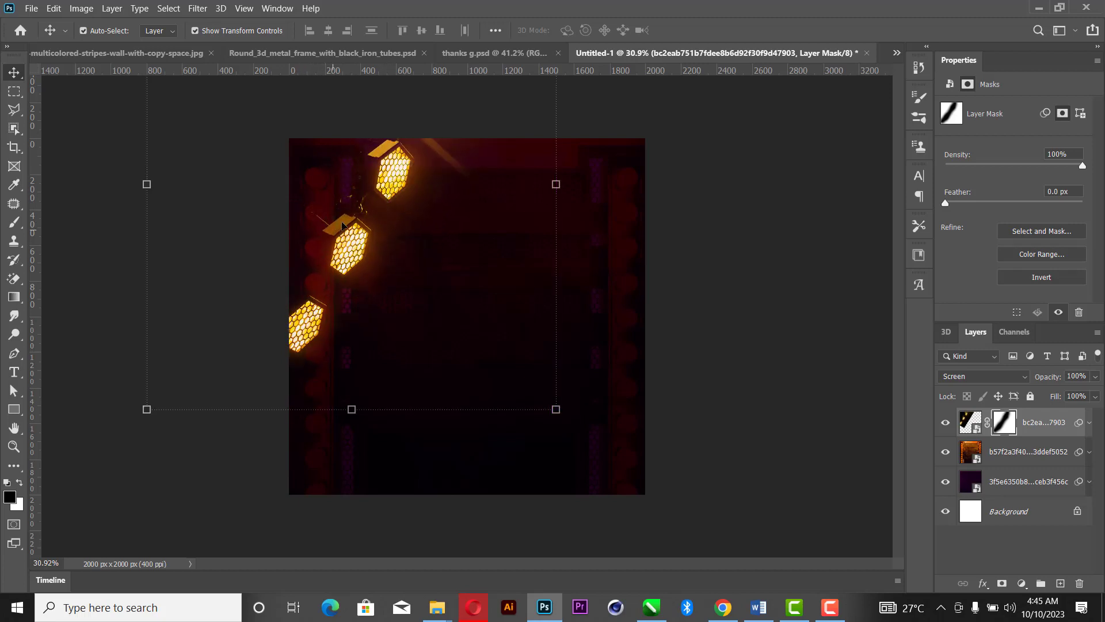
Check the stage-lights layer by toggling its visibility, and apply a Gaussian Blur of about 50 px radius to it.
{"action": "left_click", "coordinate": [1008, 458]}
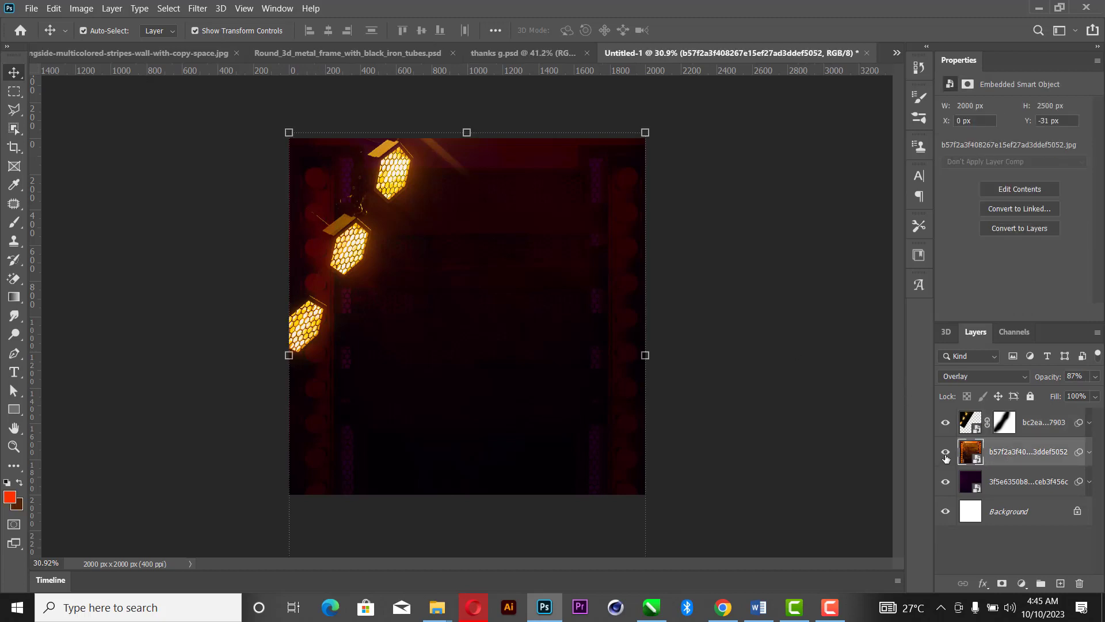
{"action": "left_click", "coordinate": [945, 453]}
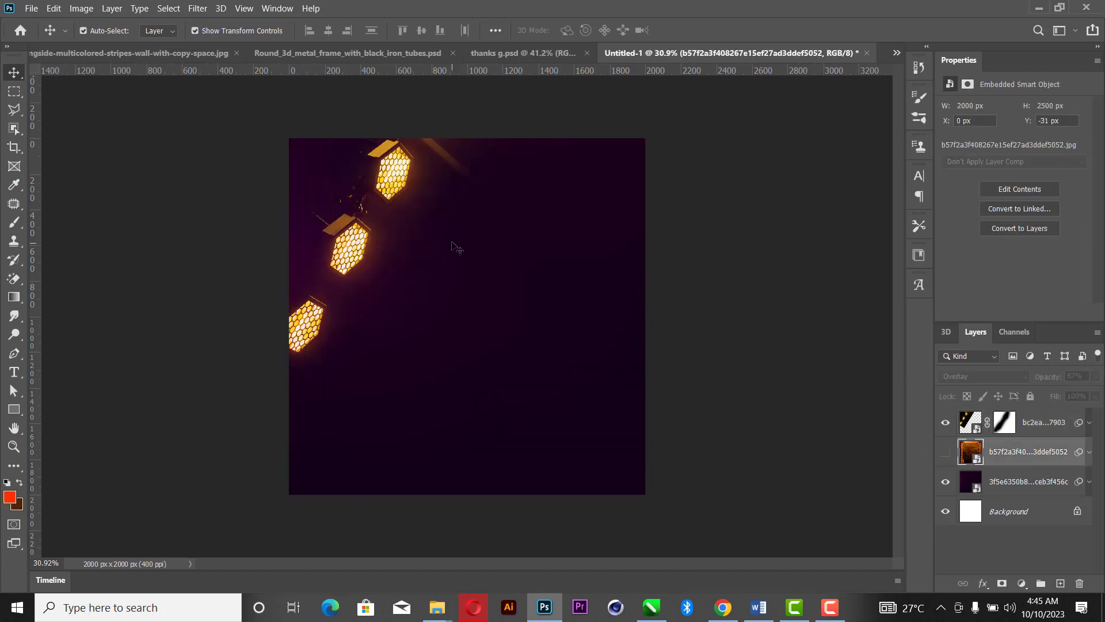
{"action": "left_click", "coordinate": [946, 453]}
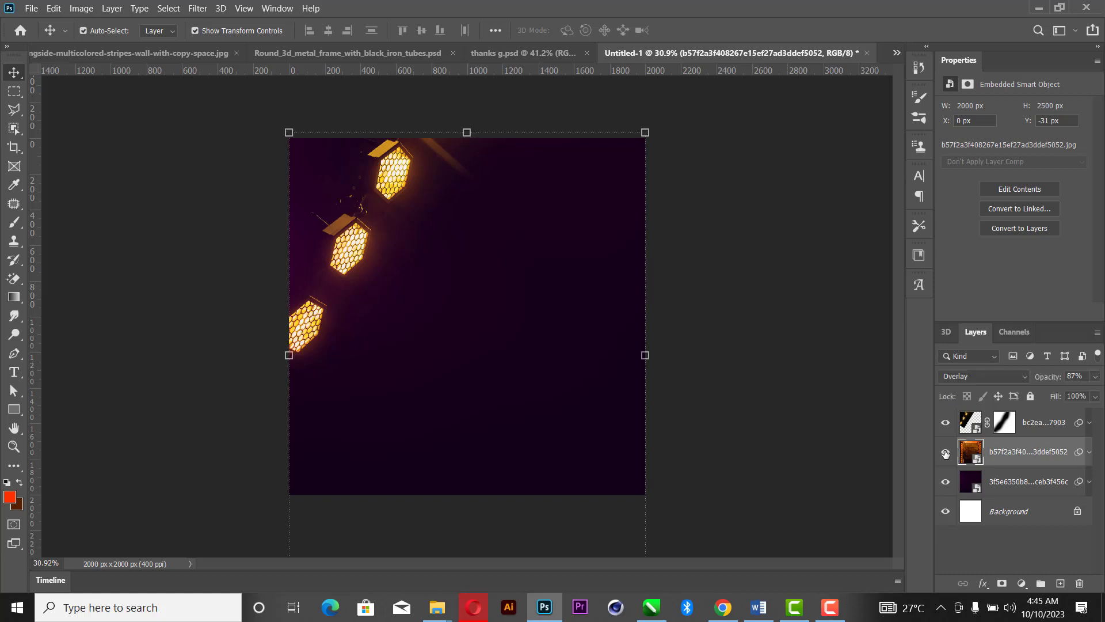
{"action": "left_click", "coordinate": [198, 8]}
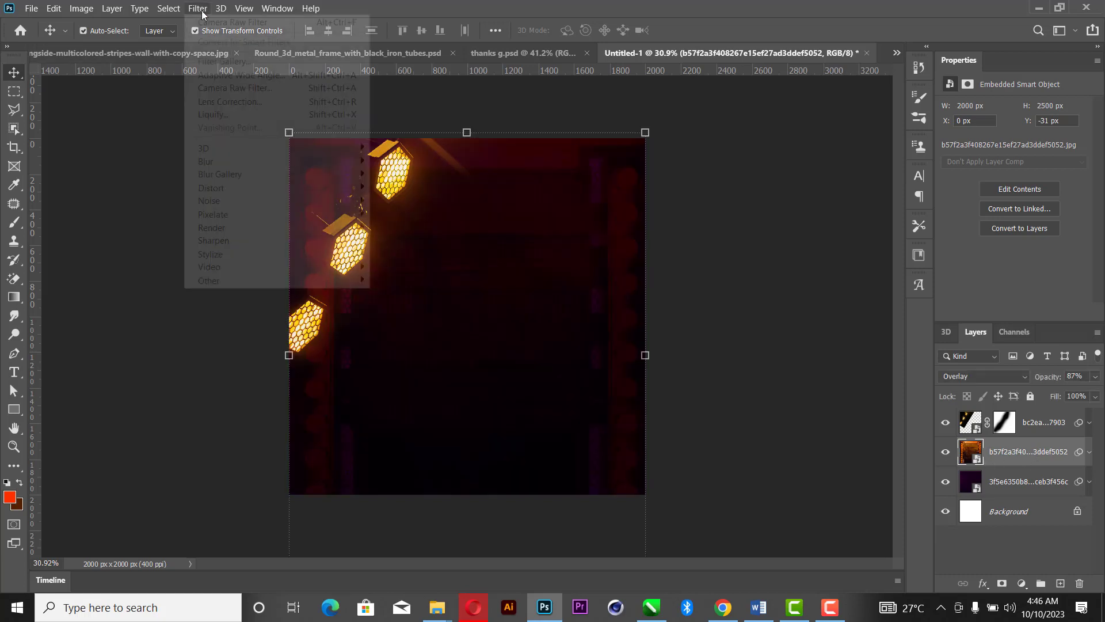
{"action": "mouse_move", "coordinate": [315, 170]}
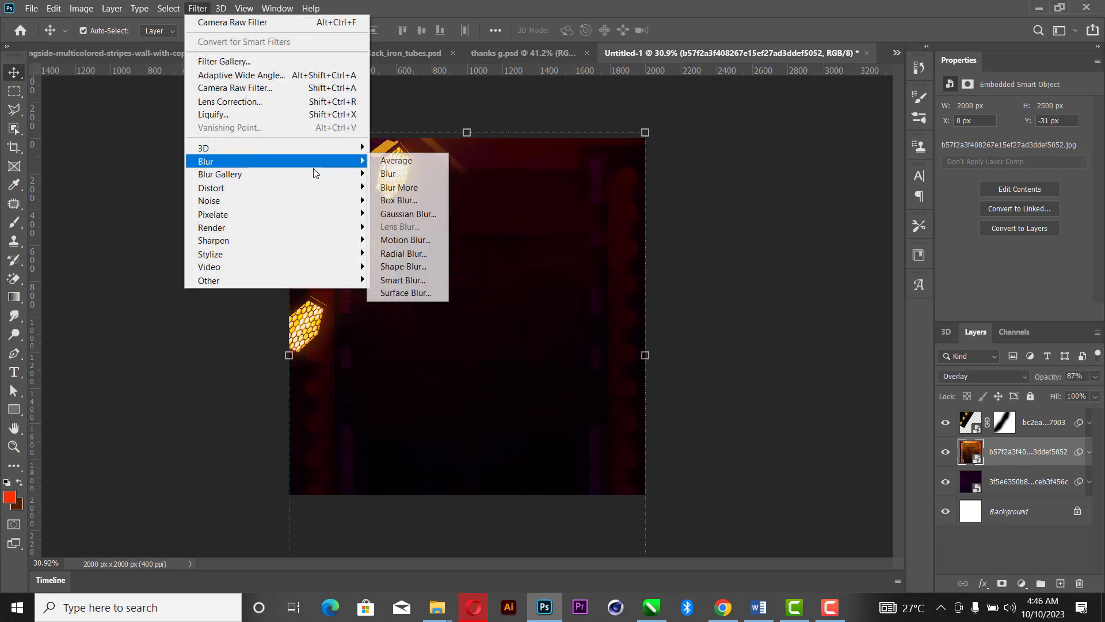
{"action": "left_click", "coordinate": [408, 217]}
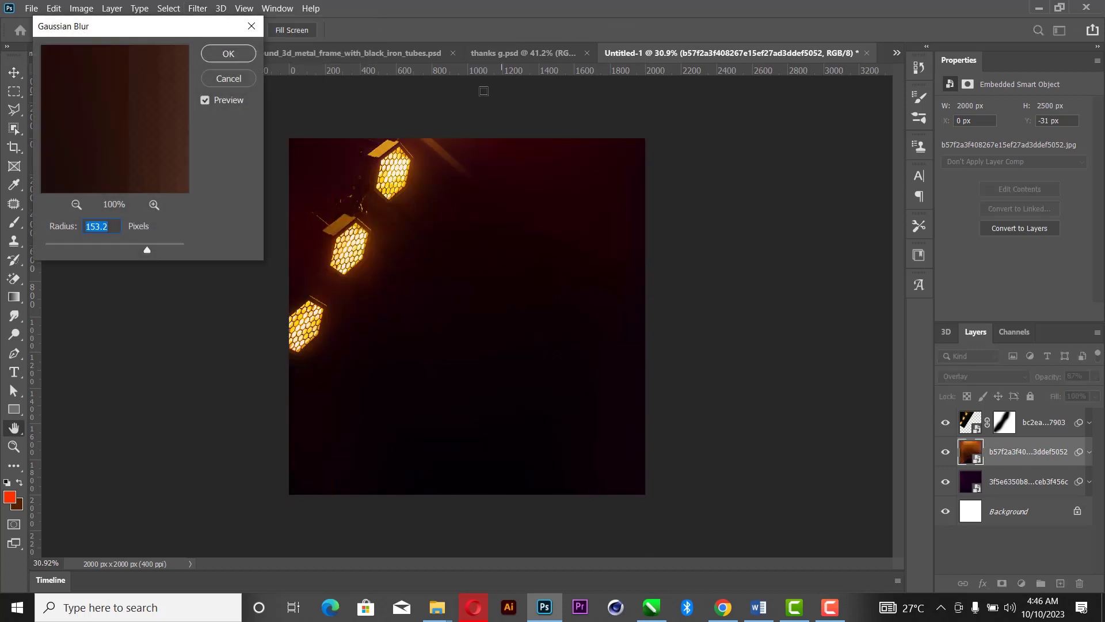
{"action": "left_click", "coordinate": [85, 247]}
{"action": "left_click_drag", "start_coordinate": [83, 247], "coordinate": [119, 248]}
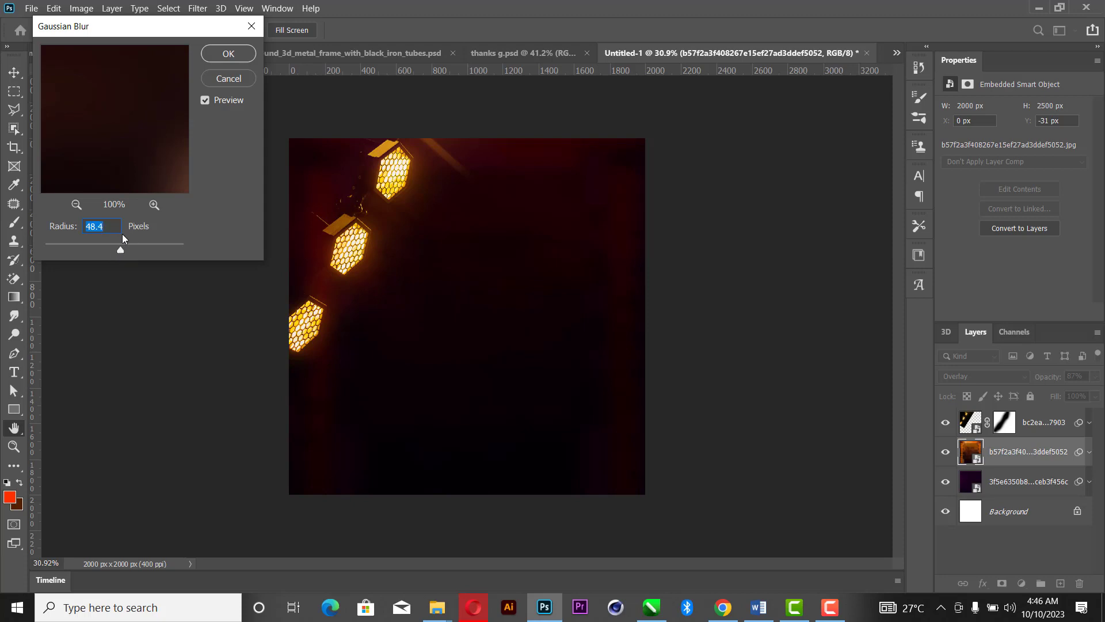
{"action": "left_click_drag", "start_coordinate": [122, 249], "coordinate": [123, 248]}
{"action": "left_click", "coordinate": [229, 53]}
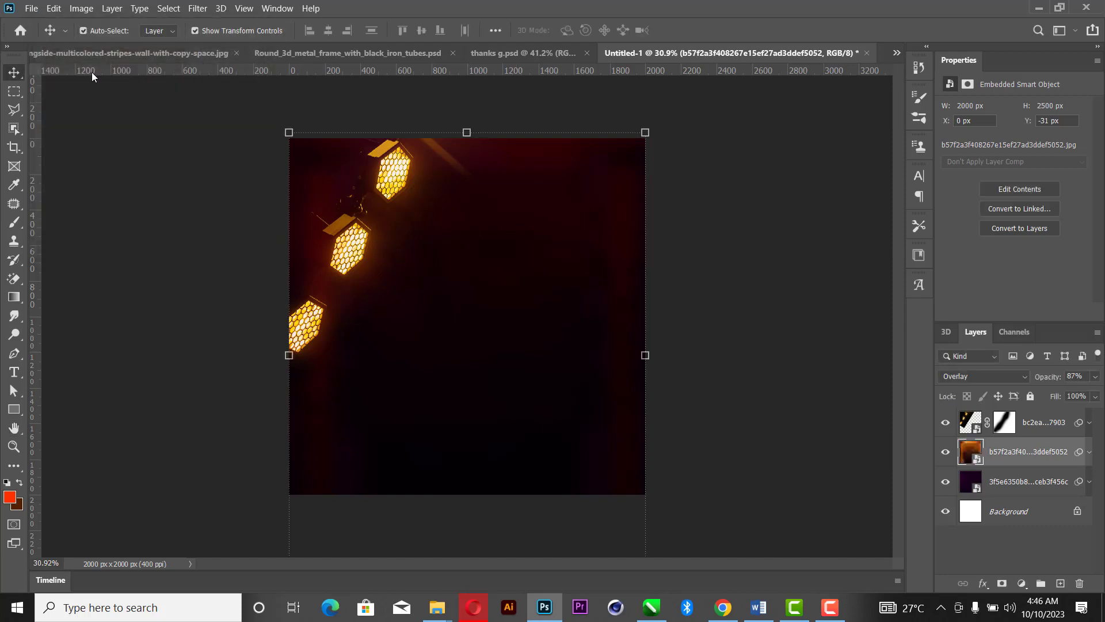
Rotate the spotlights layer by about -0.6° with Free Transform.
{"action": "left_click", "coordinate": [446, 151]}
{"action": "key", "text": "ctrl+t"}
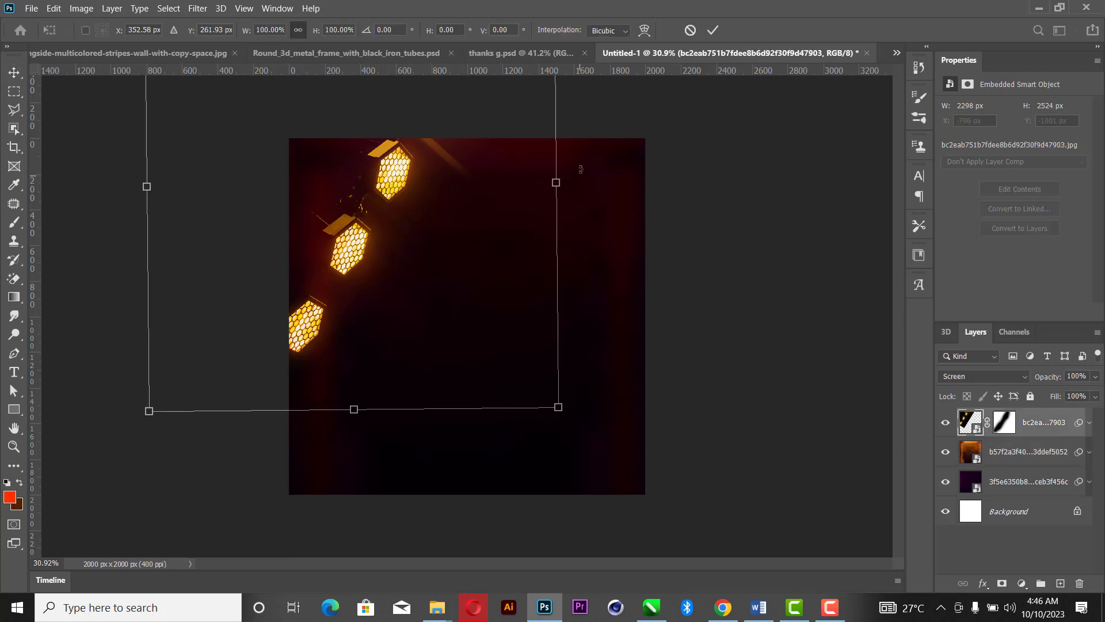
{"action": "left_click_drag", "start_coordinate": [581, 170], "coordinate": [578, 173]}
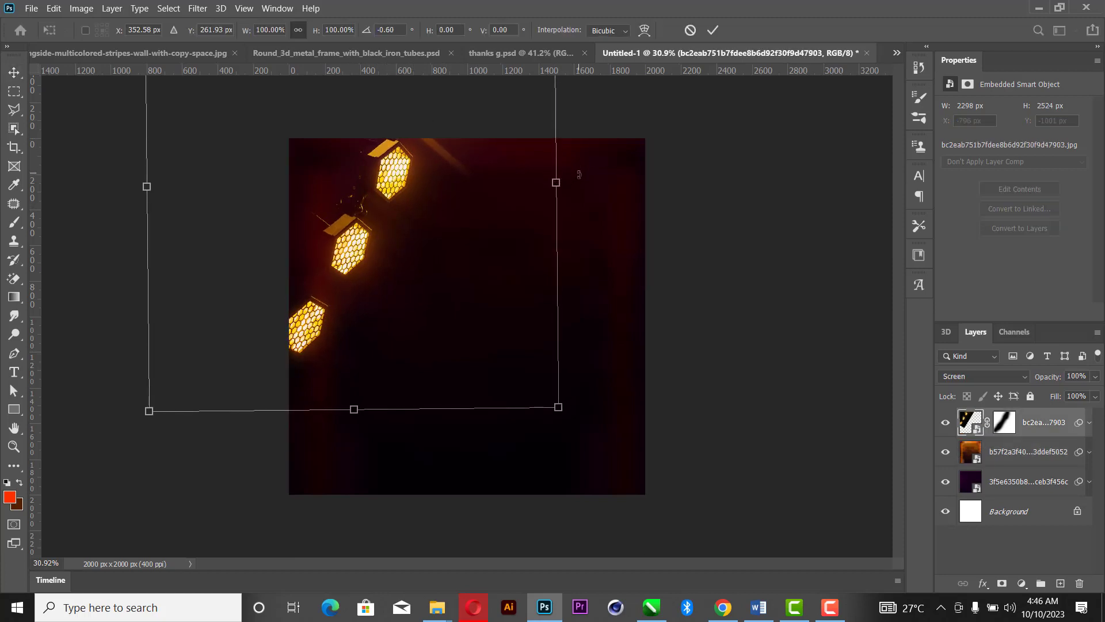
{"action": "left_click", "coordinate": [708, 34]}
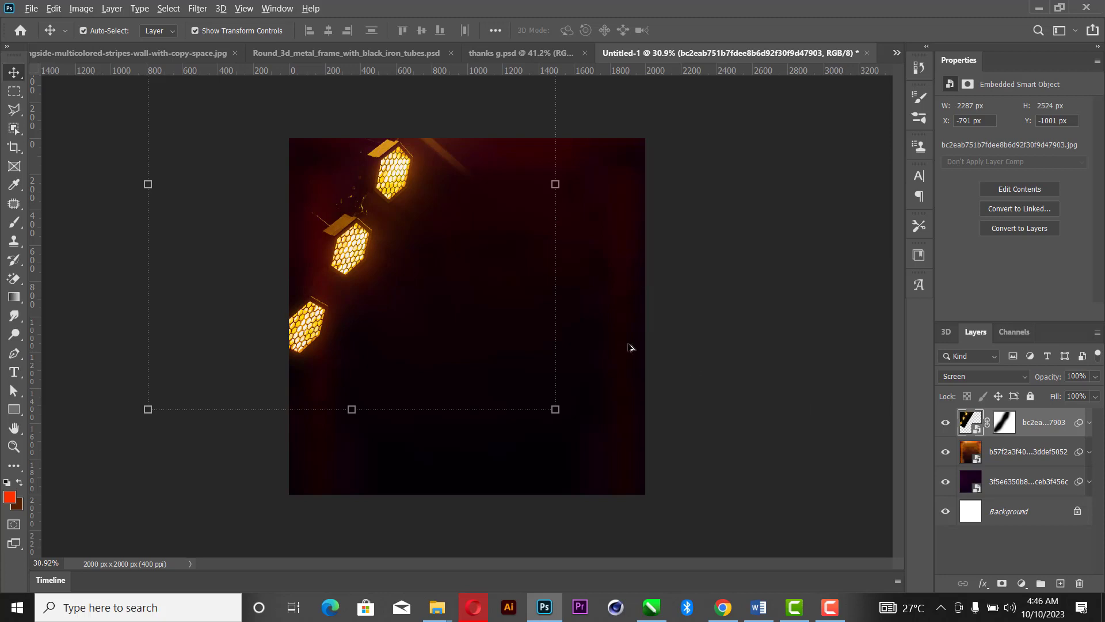
Add an empty layer above the spotlights and set the foreground color to a saturated golden yellow based on the lamps.
{"action": "scroll", "coordinate": [416, 222], "scroll_direction": "up", "scroll_amount": 2}
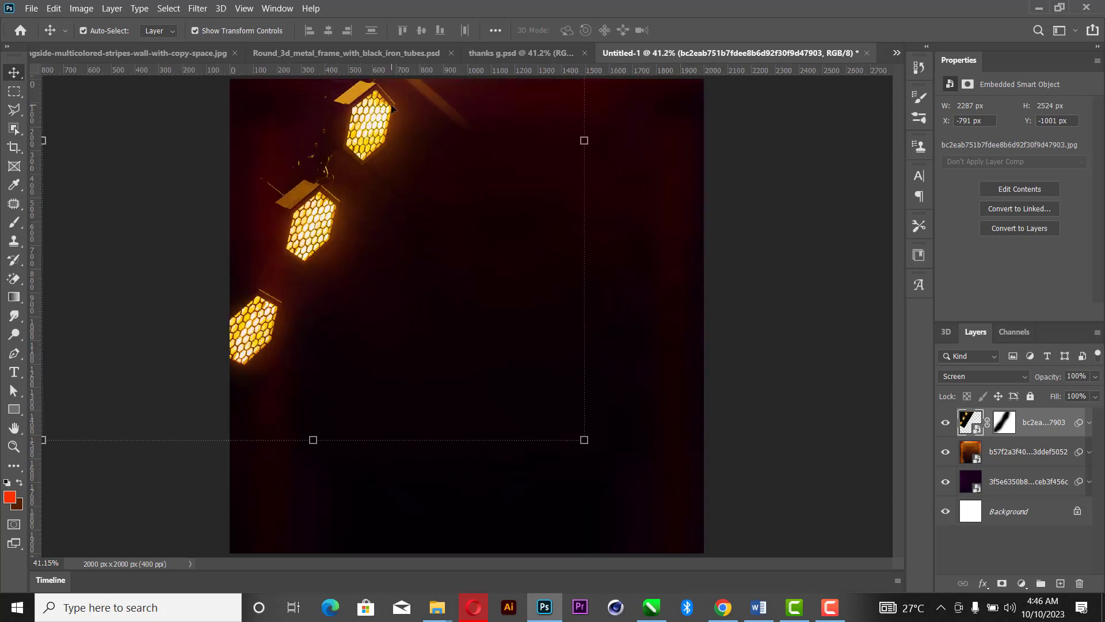
{"action": "left_click", "coordinate": [1060, 583]}
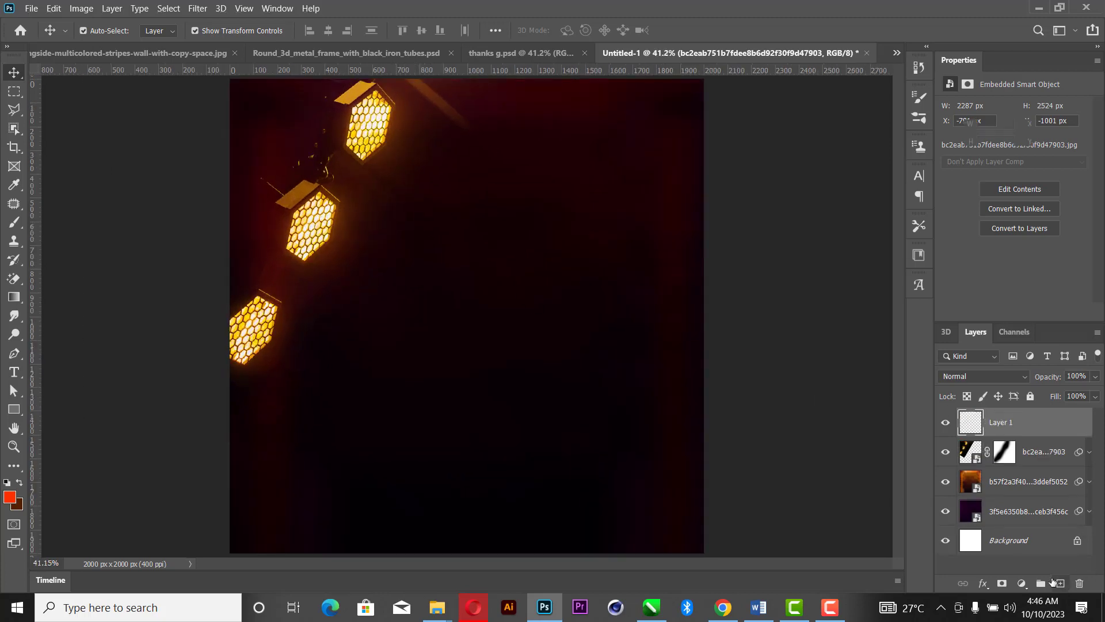
{"action": "left_click", "coordinate": [9, 496]}
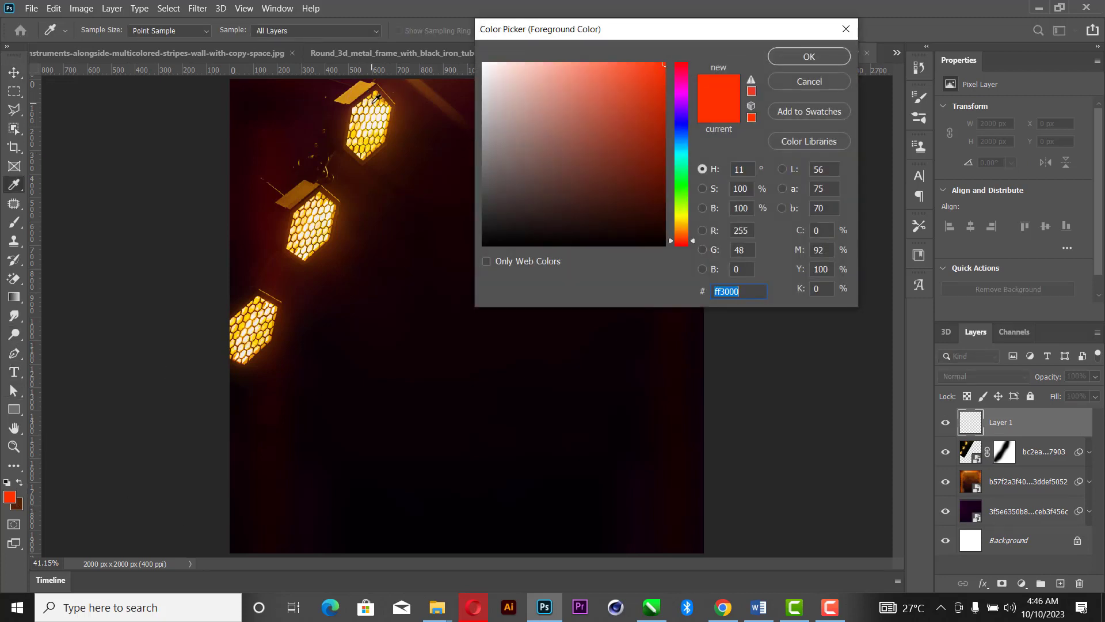
{"action": "left_click", "coordinate": [384, 101]}
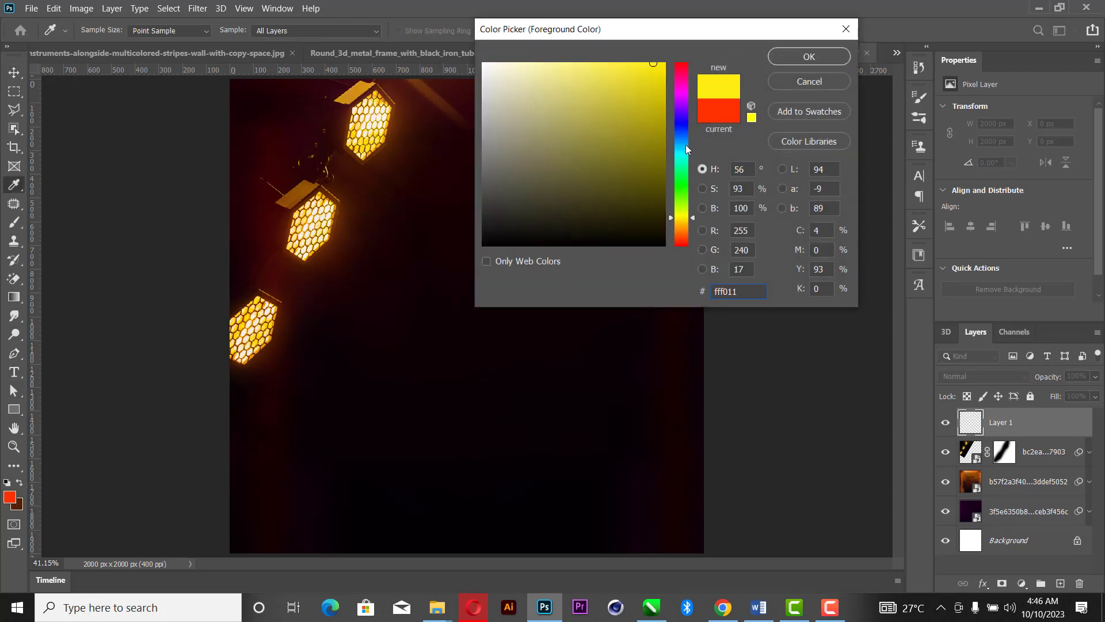
{"action": "left_click_drag", "start_coordinate": [687, 218], "coordinate": [689, 223]}
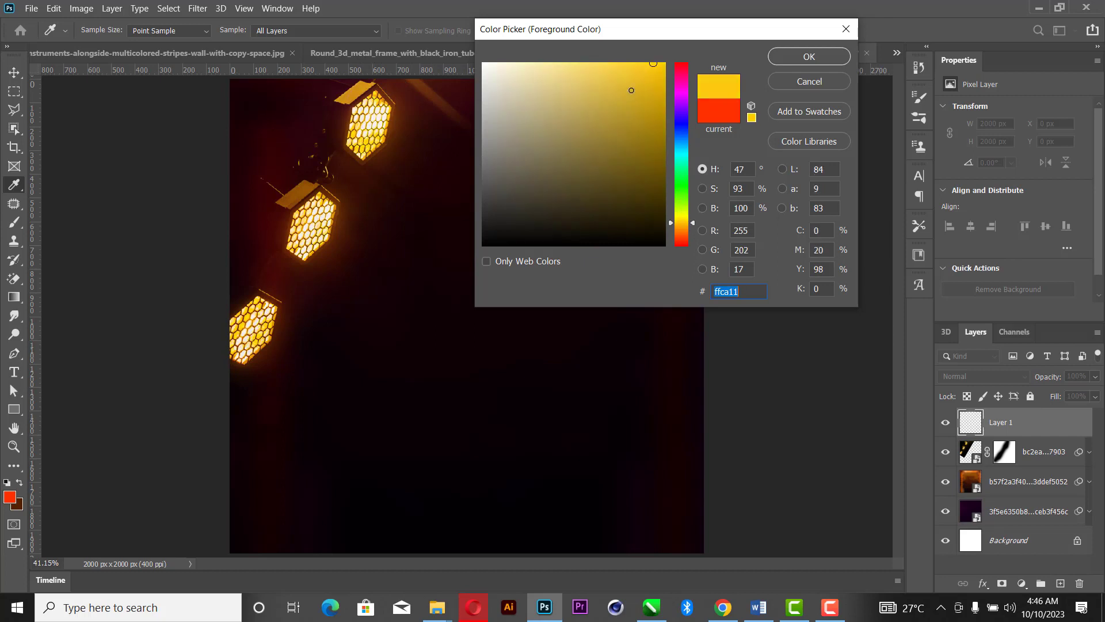
{"action": "left_click_drag", "start_coordinate": [631, 91], "coordinate": [744, 10]}
{"action": "left_click_drag", "start_coordinate": [753, 293], "coordinate": [662, 296]}
{"action": "left_click", "coordinate": [808, 57]}
{"action": "key", "text": "v"}
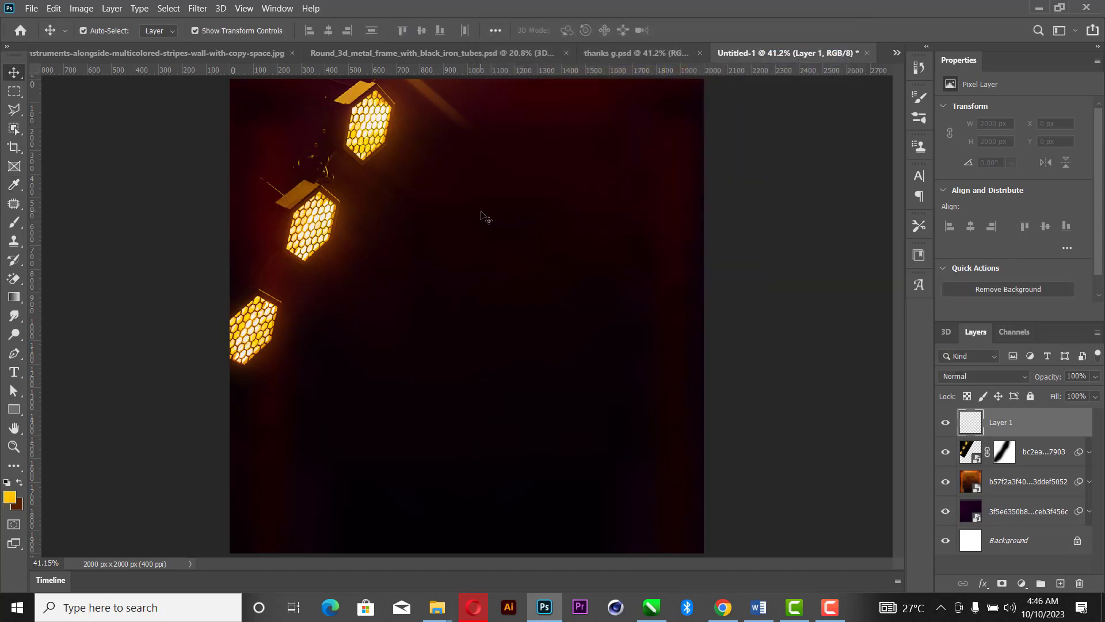
Paint a golden glow over each of the three lamps on the new layer with a soft 400 px brush.
{"action": "key", "text": "b"}
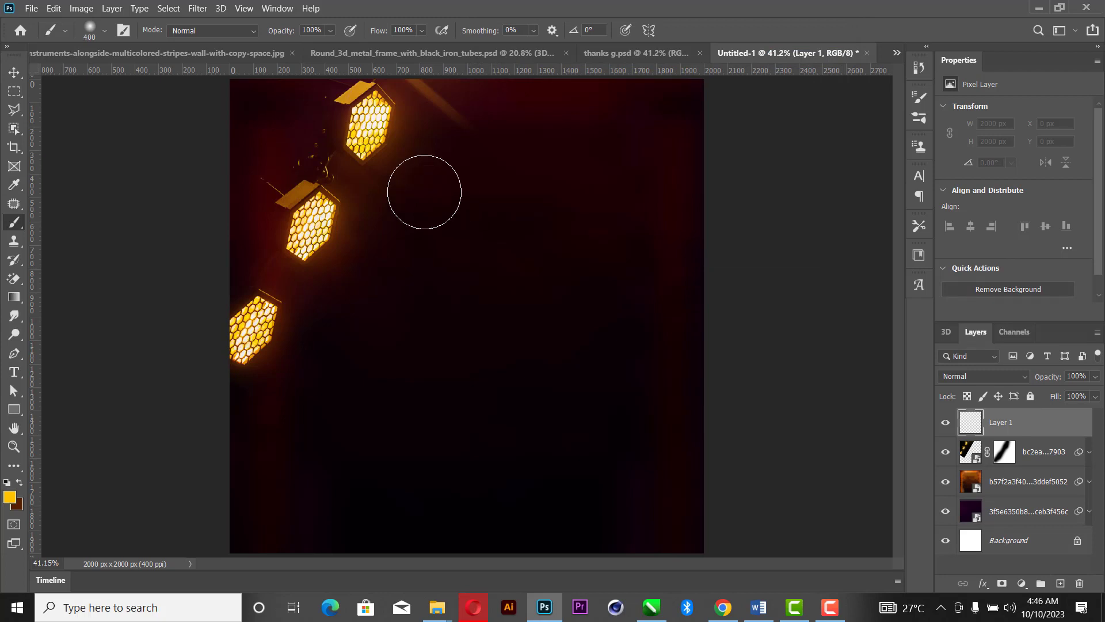
{"action": "left_click", "coordinate": [320, 230]}
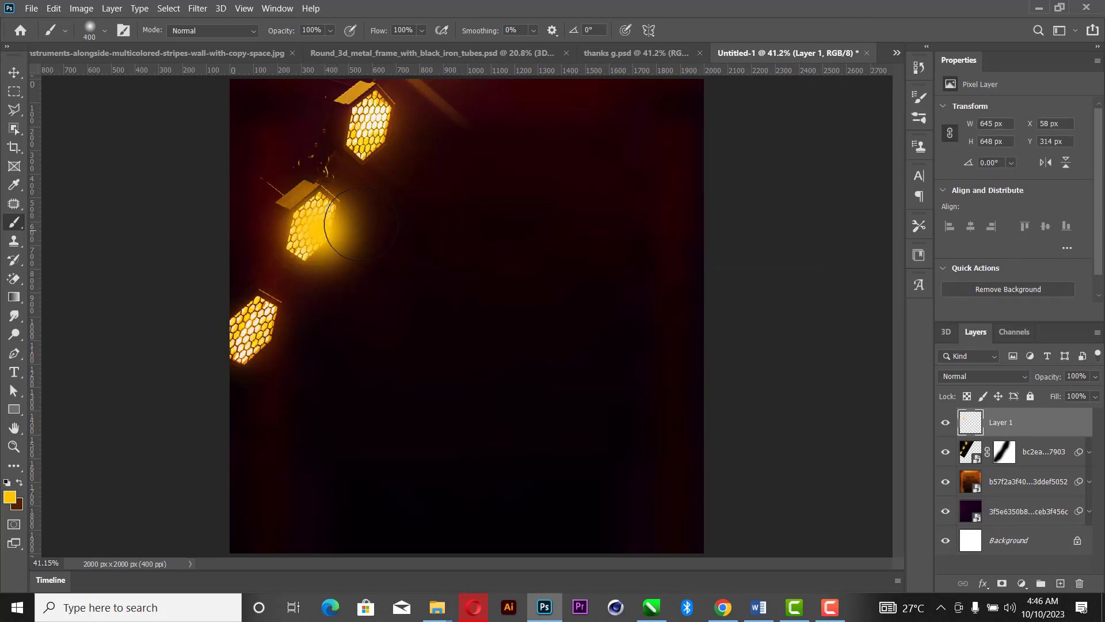
{"action": "left_click", "coordinate": [369, 124]}
{"action": "left_click", "coordinate": [263, 329]}
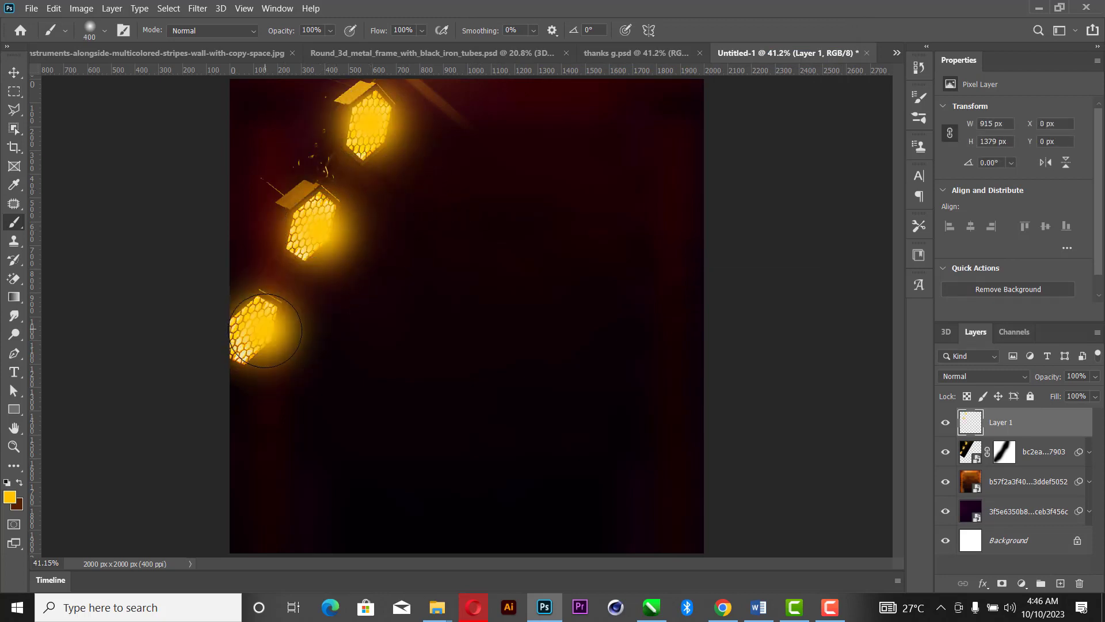
{"action": "key", "text": "v"}
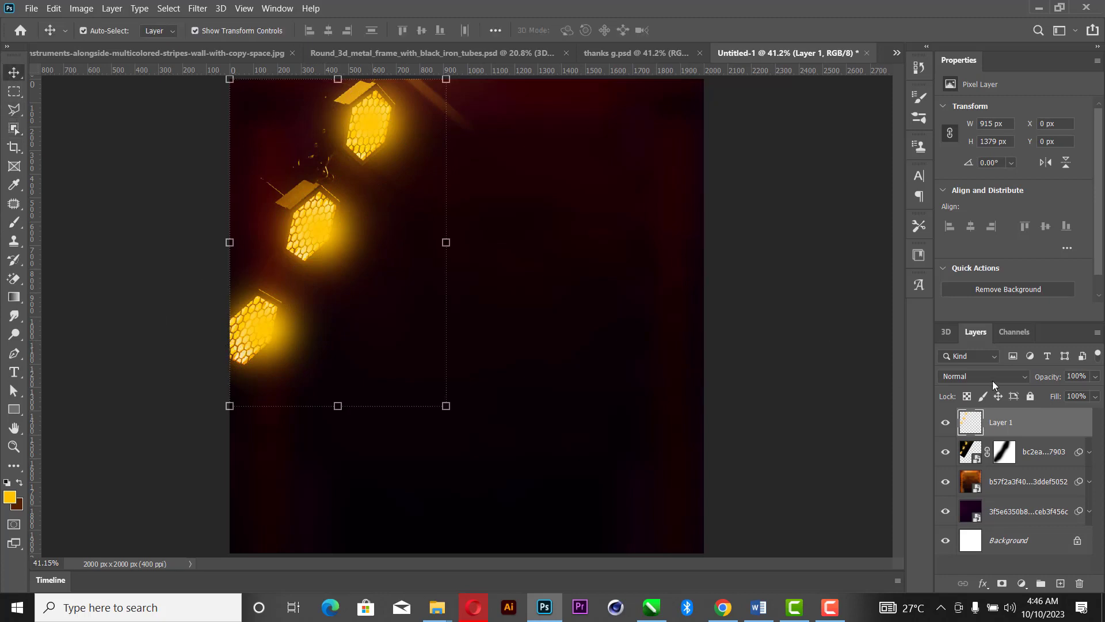
Set the glow layer to the Linear Light blend mode and enlarge it to about 992 × 1496 px.
{"action": "left_click", "coordinate": [992, 379]}
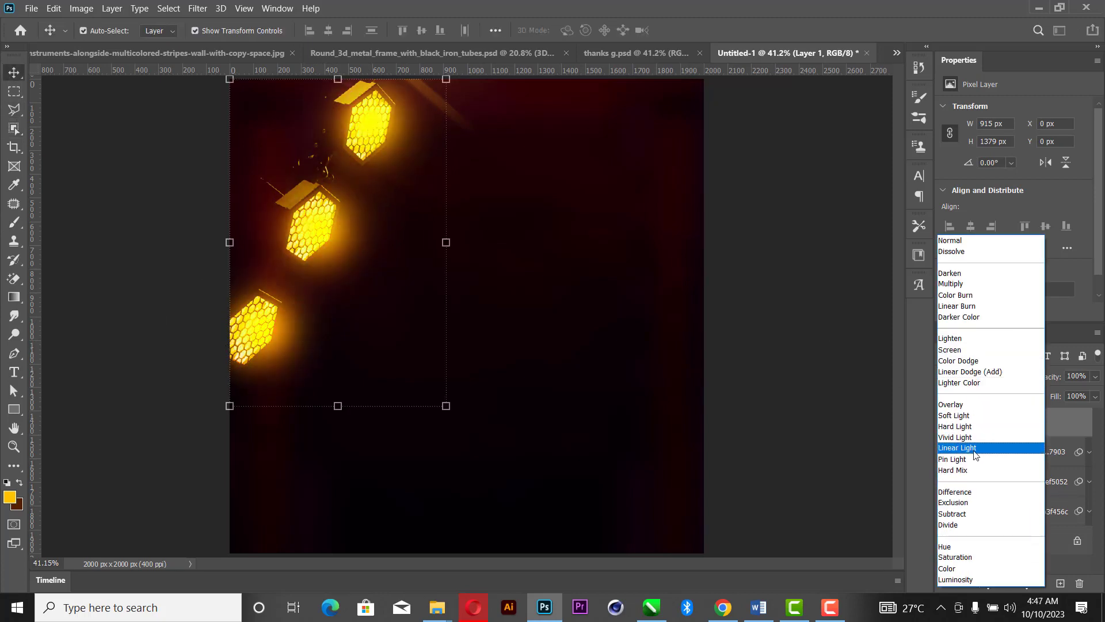
{"action": "left_click", "coordinate": [974, 448]}
{"action": "left_click_drag", "start_coordinate": [230, 242], "coordinate": [212, 242]}
{"action": "left_click_drag", "start_coordinate": [334, 242], "coordinate": [338, 238]}
{"action": "left_click", "coordinate": [713, 30]}
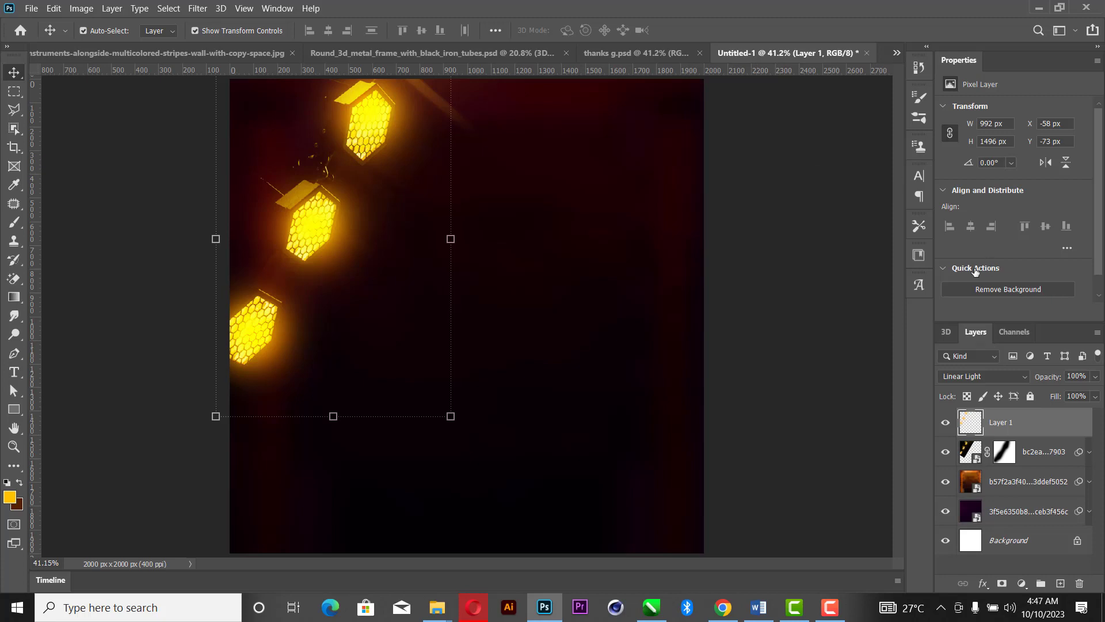
Duplicate the glow and spotlights layers together, flip the copies horizontally and move them to the canvas's opposite side, about 1330 px to the right.
{"action": "left_click", "coordinate": [1028, 454], "text": "shift"}
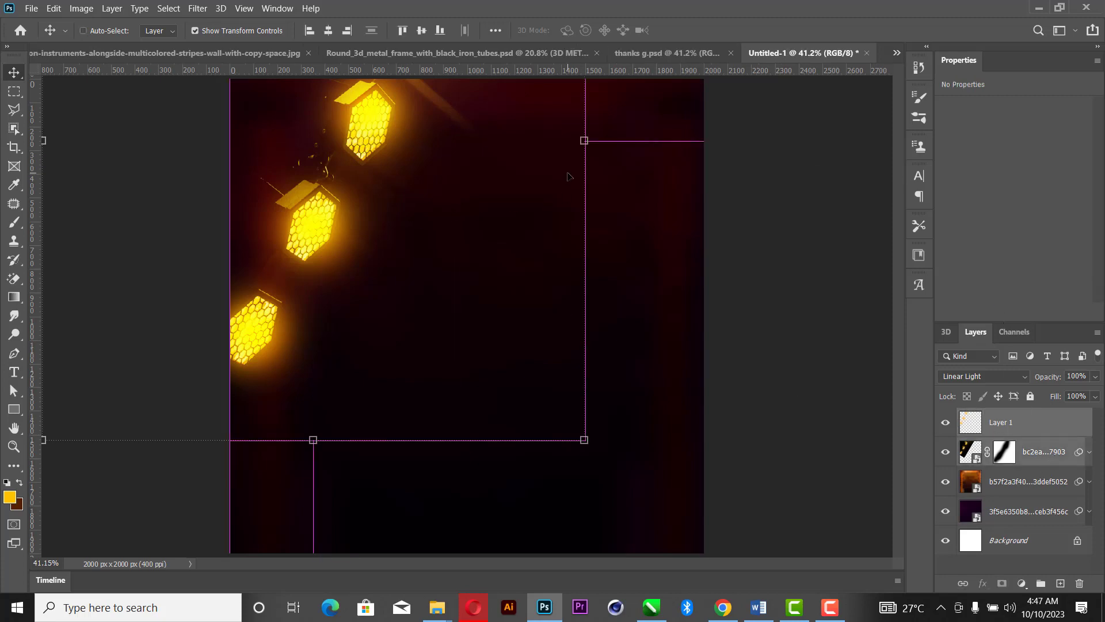
{"action": "key", "text": "ctrl+j"}
{"action": "key", "text": "ctrl+t"}
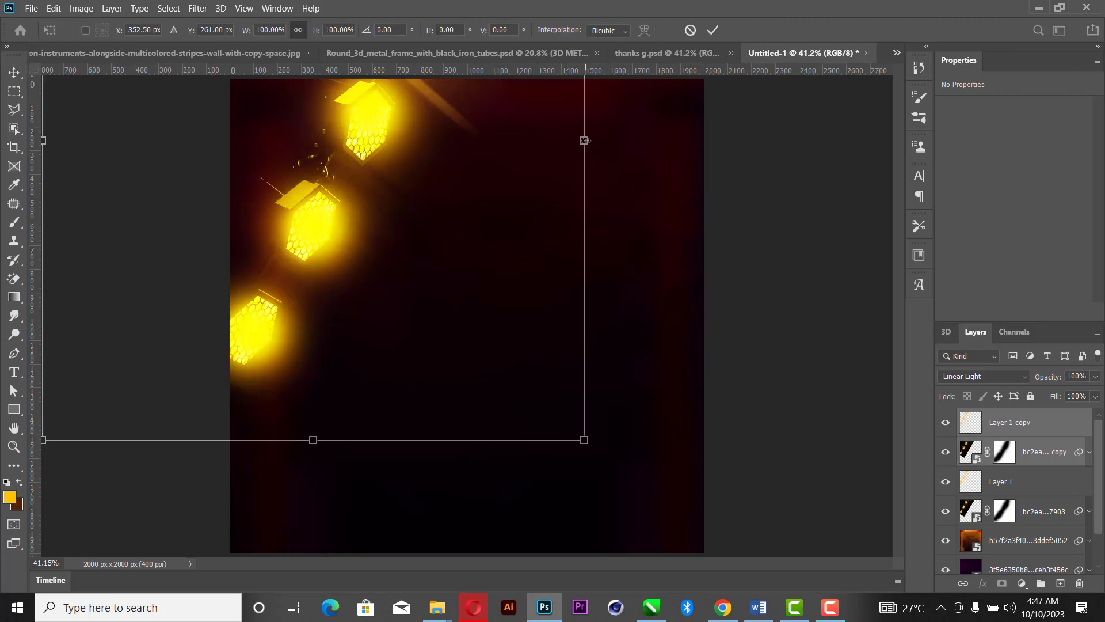
{"action": "right_click", "coordinate": [345, 167]}
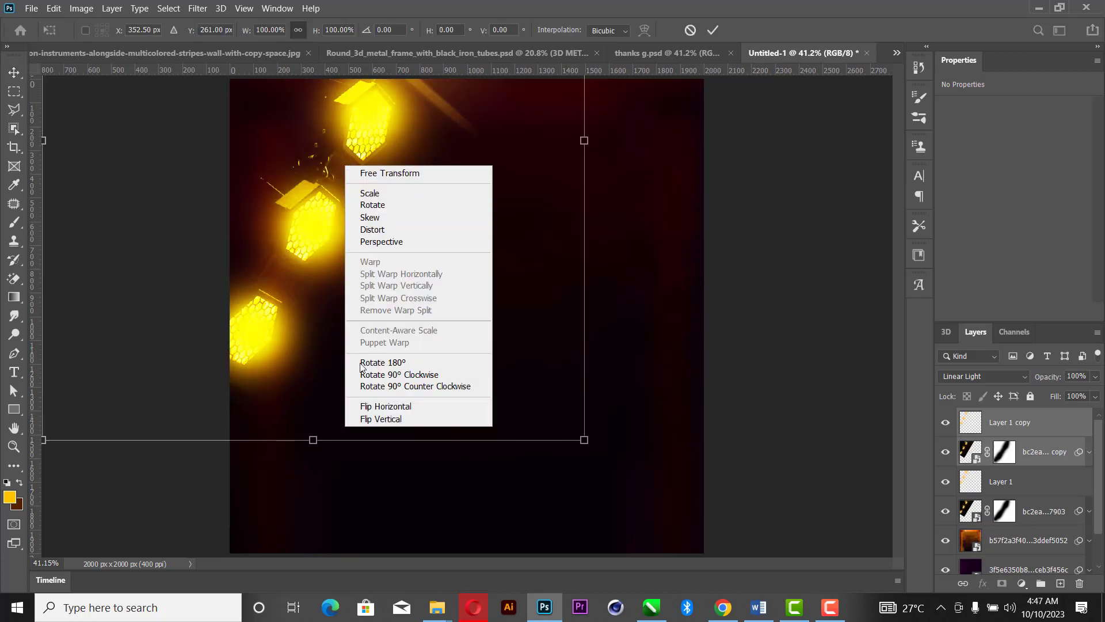
{"action": "left_click", "coordinate": [386, 406]}
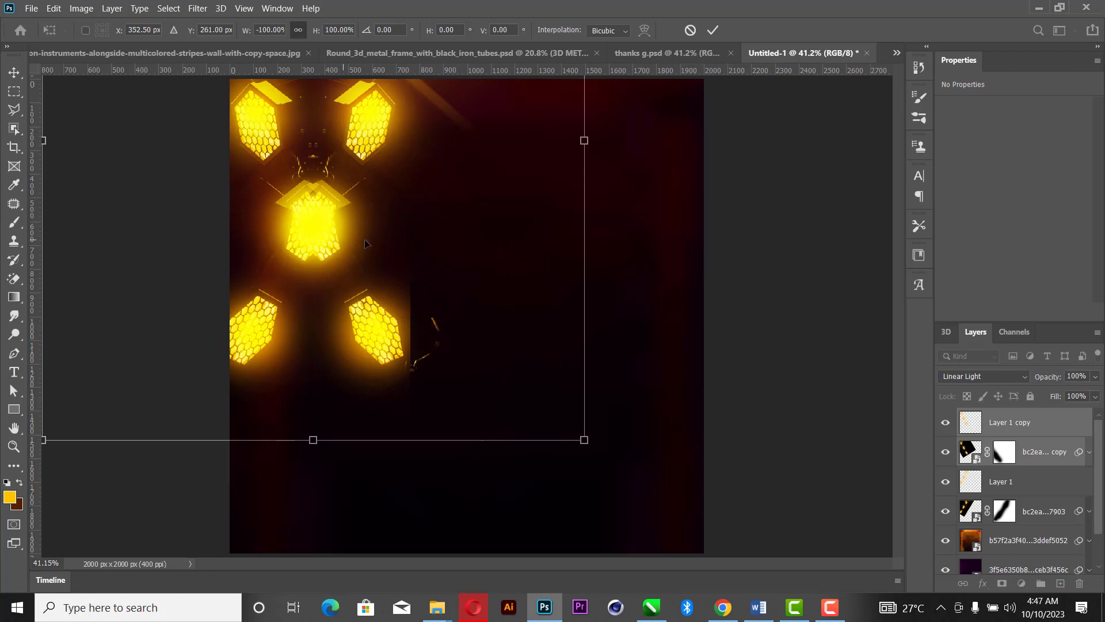
{"action": "left_click_drag", "start_coordinate": [364, 243], "coordinate": [658, 250]}
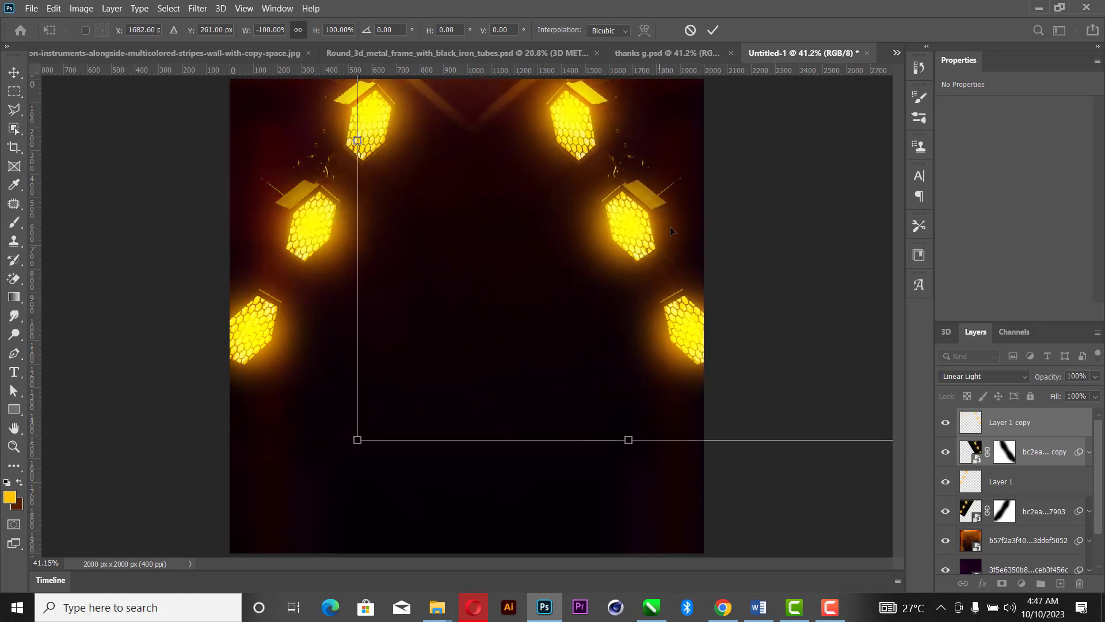
{"action": "left_click", "coordinate": [713, 30]}
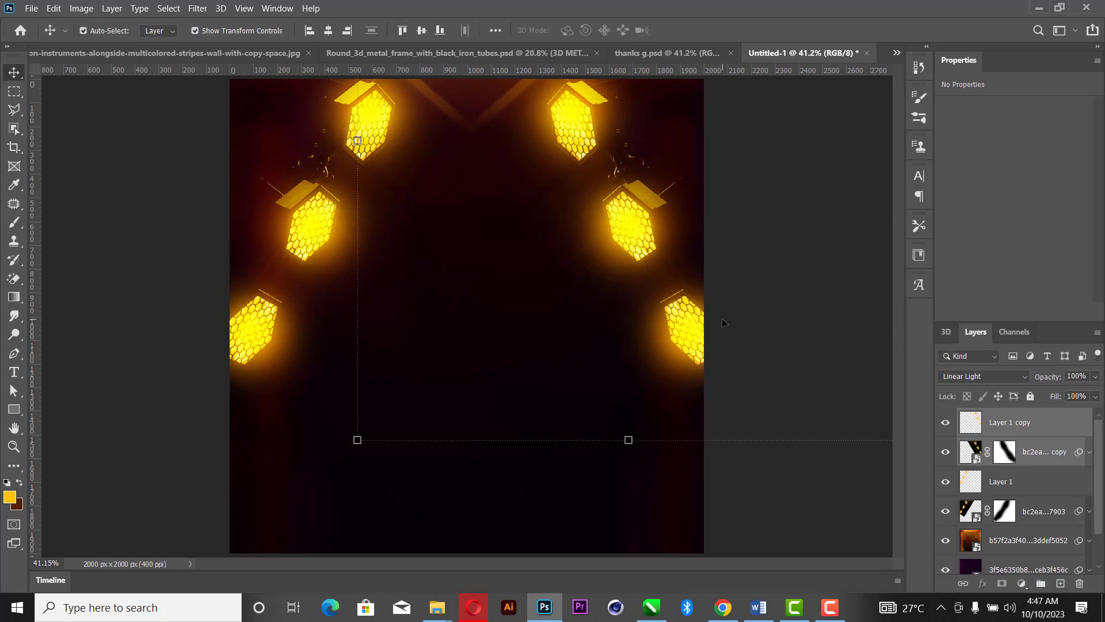
Nudge the mirrored spotlights and glow about 20 px to the left.
{"action": "key", "text": "Left"}
{"action": "key", "text": "Left"}
{"action": "key", "text": "Left"}
{"action": "key", "text": "Left"}
{"action": "key", "text": "Left"}
{"action": "key", "text": "Left"}
{"action": "key", "text": "Left"}
{"action": "key", "text": "Left"}
{"action": "key", "text": "Left"}
{"action": "key", "text": "Left"}
{"action": "key", "text": "Left"}
{"action": "key", "text": "Left"}
{"action": "key", "text": "Left"}
{"action": "key", "text": "Left"}
{"action": "key", "text": "Left"}
{"action": "key", "text": "Left"}
{"action": "key", "text": "Left"}
{"action": "key", "text": "Left"}
{"action": "key", "text": "Left"}
{"action": "key", "text": "Left"}
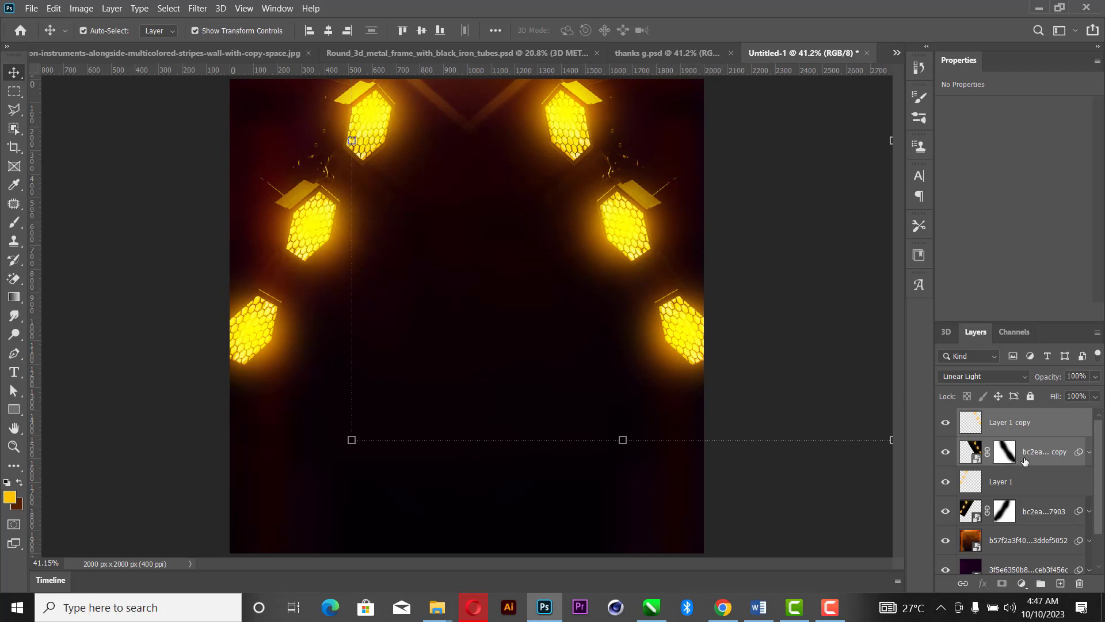
Group both spotlights layers with their two glow layers, and toggle the group's visibility to check its effect.
{"action": "left_click", "coordinate": [1050, 516], "text": "shift"}
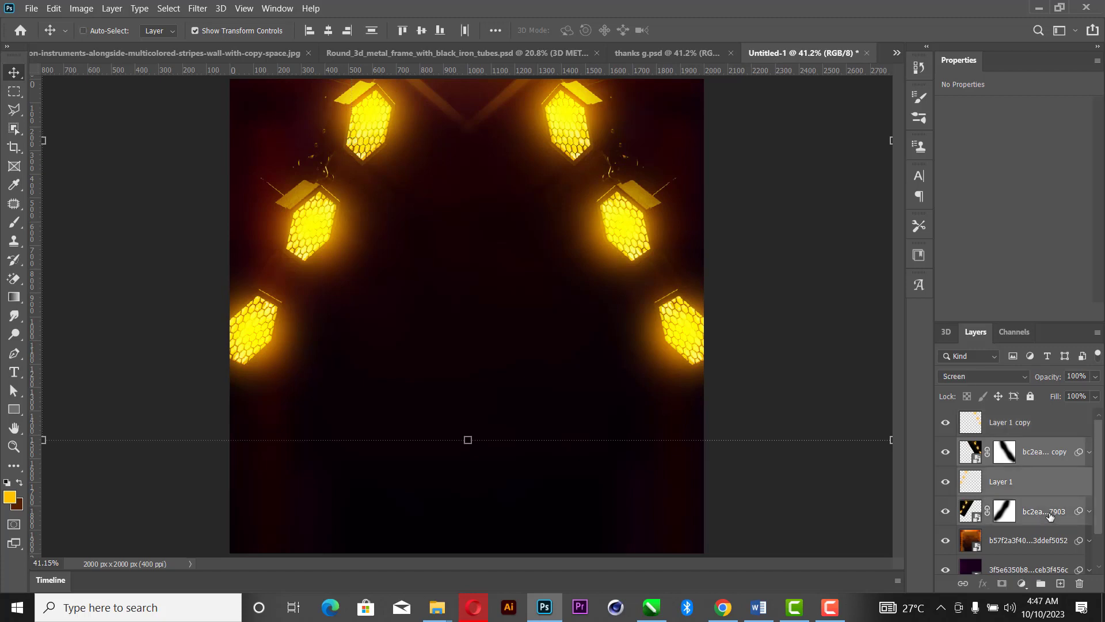
{"action": "left_click", "coordinate": [1002, 426], "text": "ctrl"}
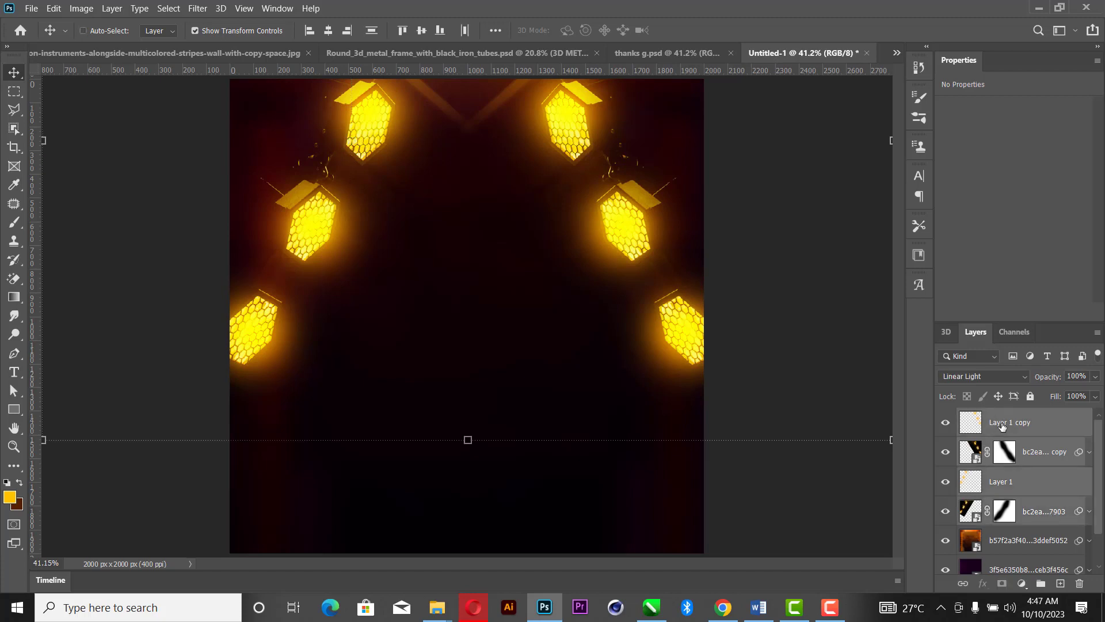
{"action": "key", "text": "ctrl+g"}
{"action": "left_click", "coordinate": [946, 417]}
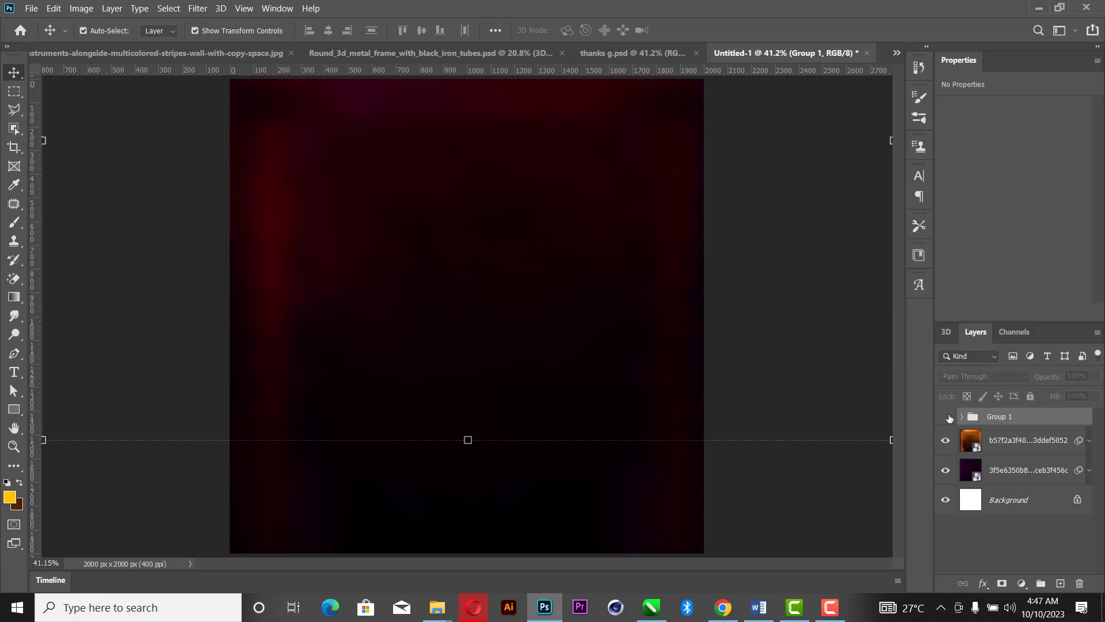
{"action": "left_click", "coordinate": [947, 417]}
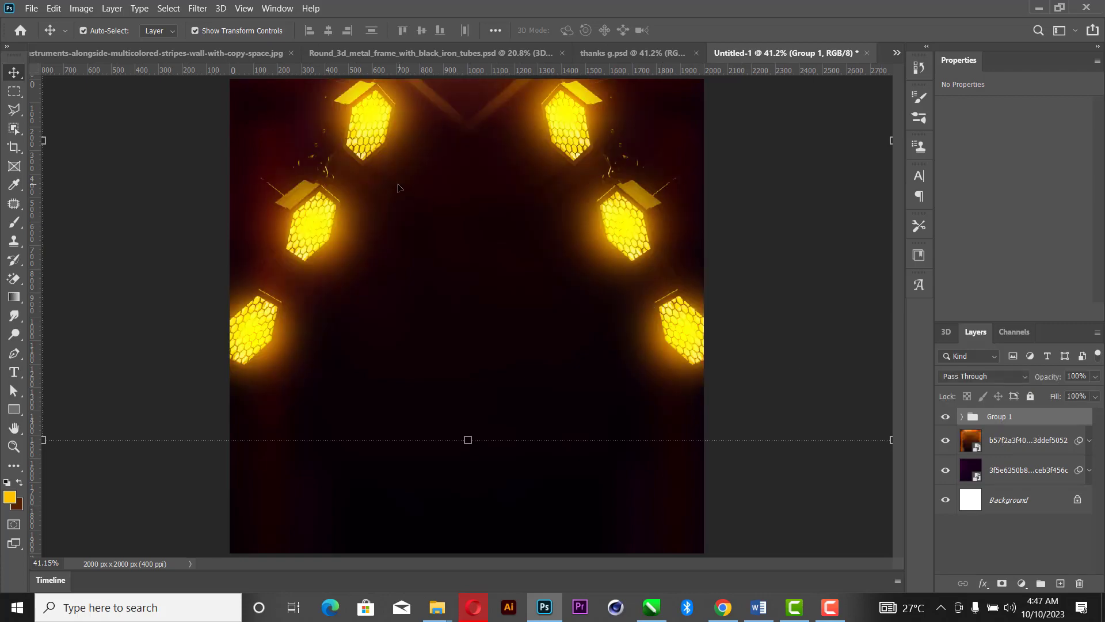
Bring the cut-out drum and maraca layer from the percussion photo into the flyer, scaled to about 940 × 1024 px at the canvas's bottom center.
{"action": "left_click", "coordinate": [206, 50]}
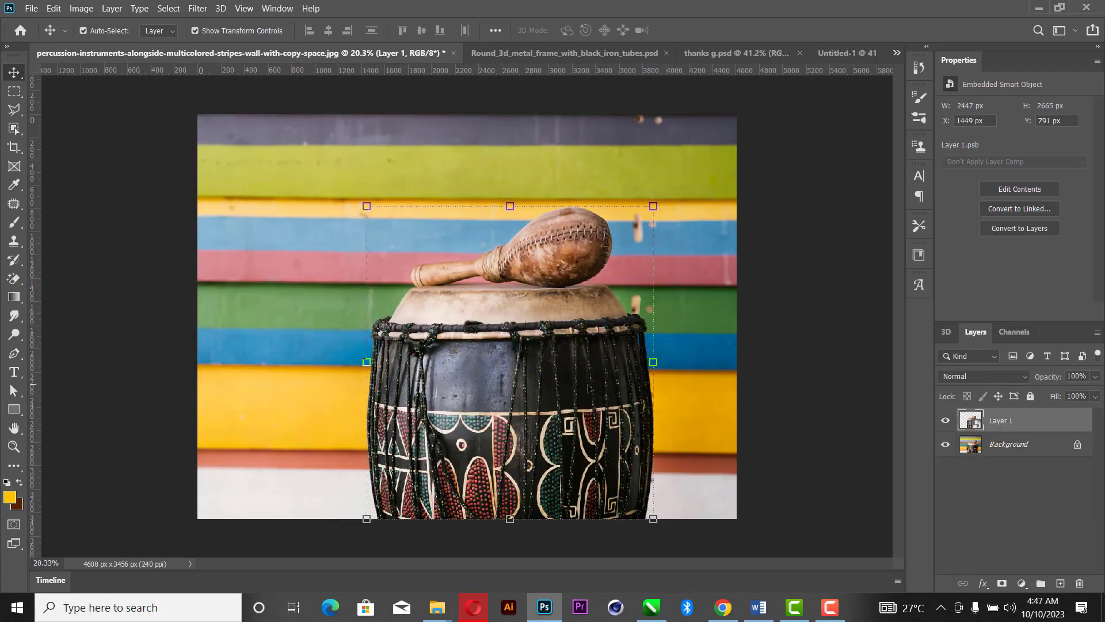
{"action": "left_click_drag", "start_coordinate": [482, 409], "coordinate": [615, 362]}
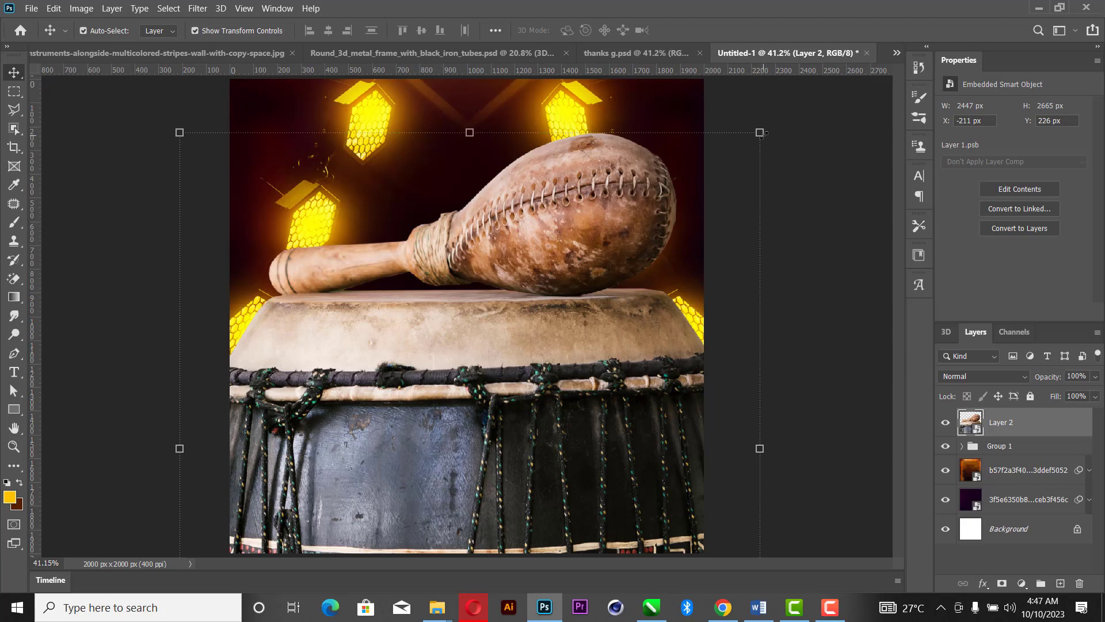
{"action": "left_click_drag", "start_coordinate": [760, 132], "coordinate": [531, 383]}
{"action": "left_click_drag", "start_coordinate": [451, 316], "coordinate": [451, 412]}
{"action": "left_click_drag", "start_coordinate": [447, 483], "coordinate": [489, 436]}
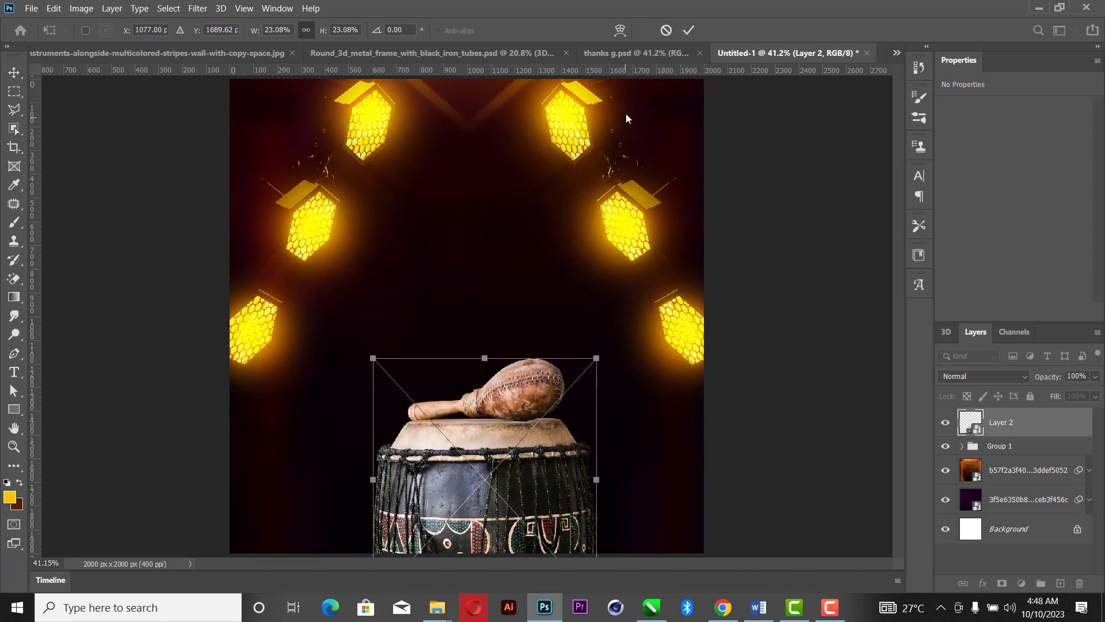
{"action": "left_click", "coordinate": [688, 30]}
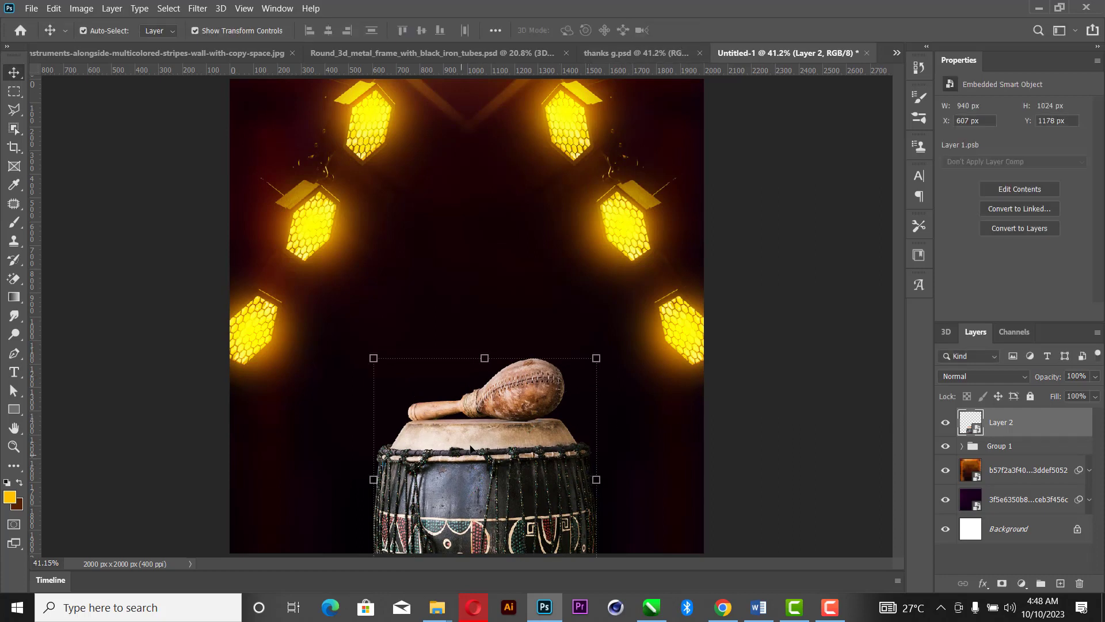
Apply a Camera Raw Filter to the drum: Contrast +53, Highlights -28, Shadows -15, Blacks -35, Texture +79, Clarity +7, Vibrance -55, Saturation -21.
{"action": "left_click", "coordinate": [201, 10]}
{"action": "left_click", "coordinate": [247, 88]}
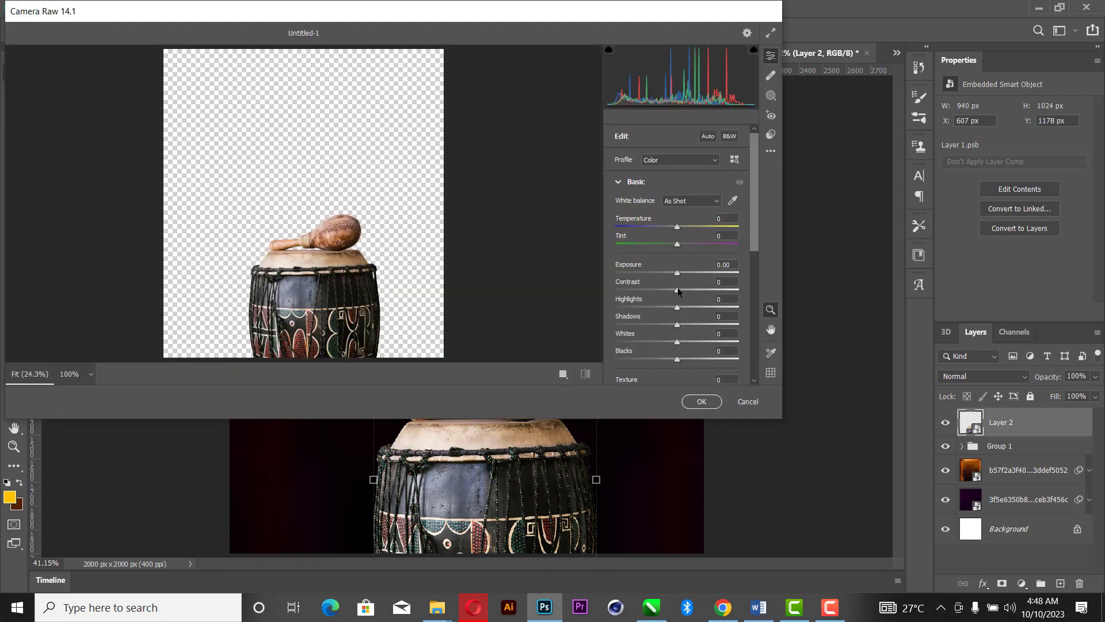
{"action": "left_click_drag", "start_coordinate": [676, 290], "coordinate": [656, 363]}
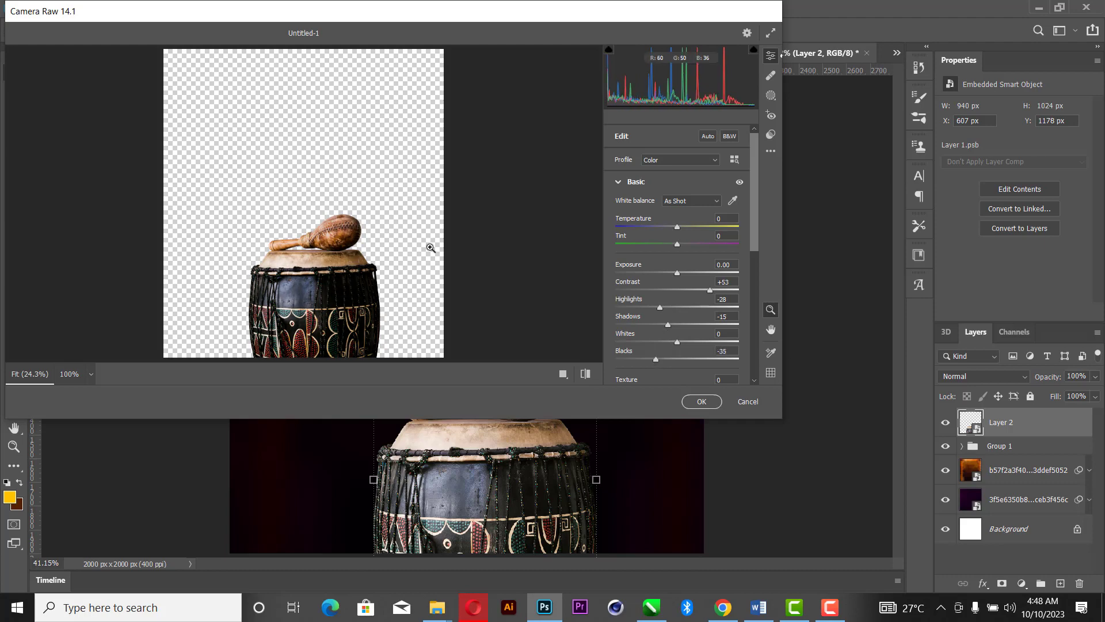
{"action": "scroll", "coordinate": [673, 291], "scroll_direction": "down", "scroll_amount": 4}
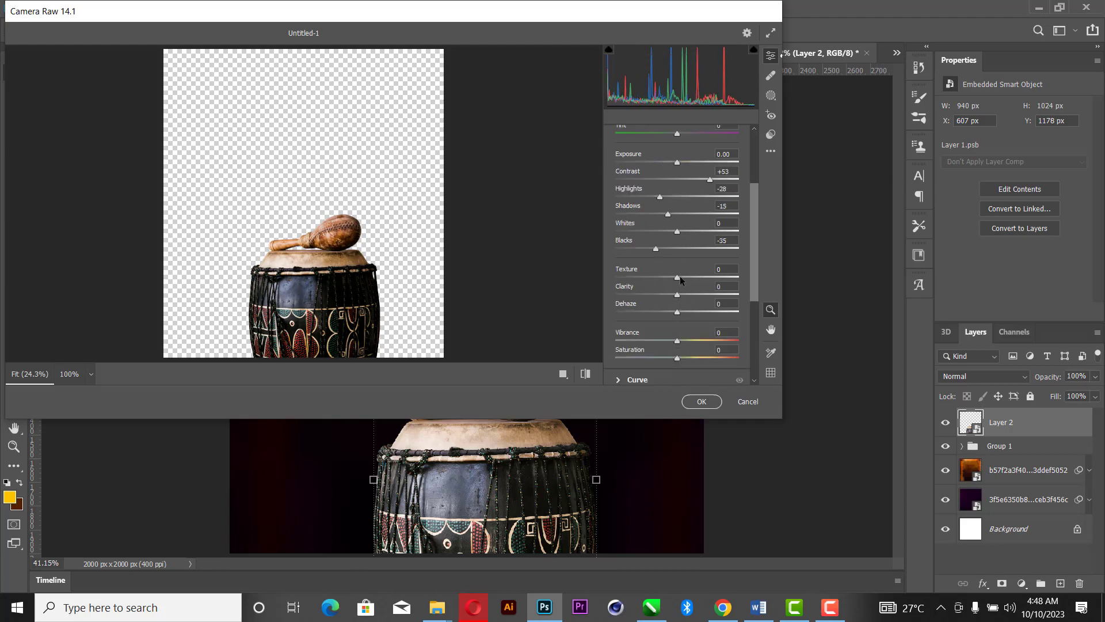
{"action": "mouse_move", "coordinate": [678, 278]}
{"action": "left_mouse_down"}
{"action": "mouse_move", "coordinate": [724, 278]}
{"action": "mouse_move", "coordinate": [683, 297]}
{"action": "left_mouse_up"}
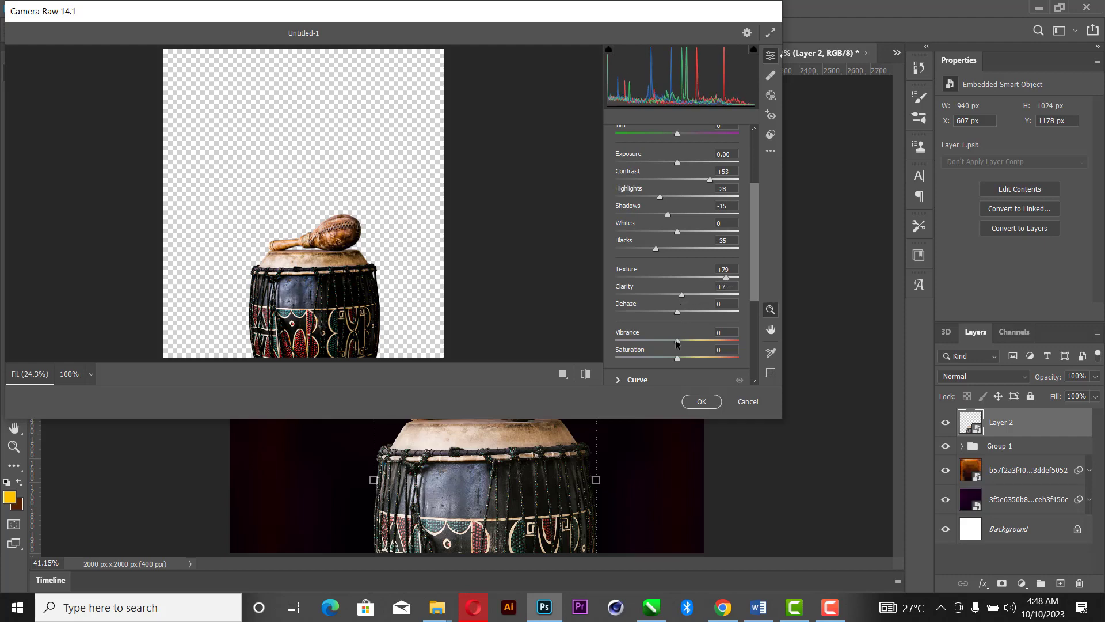
{"action": "left_click_drag", "start_coordinate": [676, 343], "coordinate": [653, 364]}
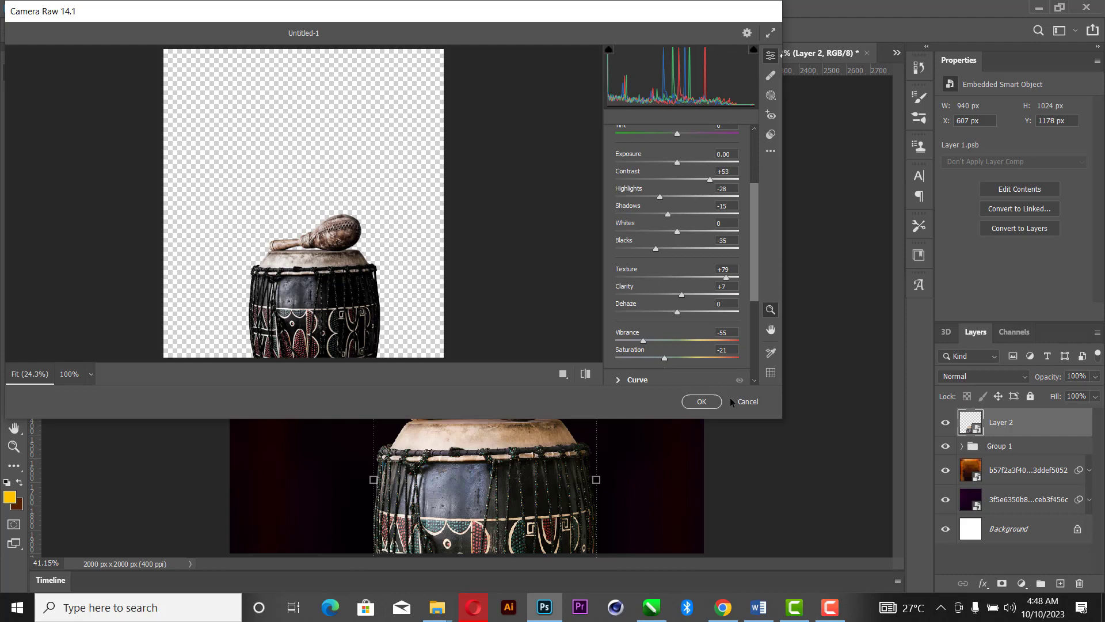
{"action": "left_click", "coordinate": [702, 401]}
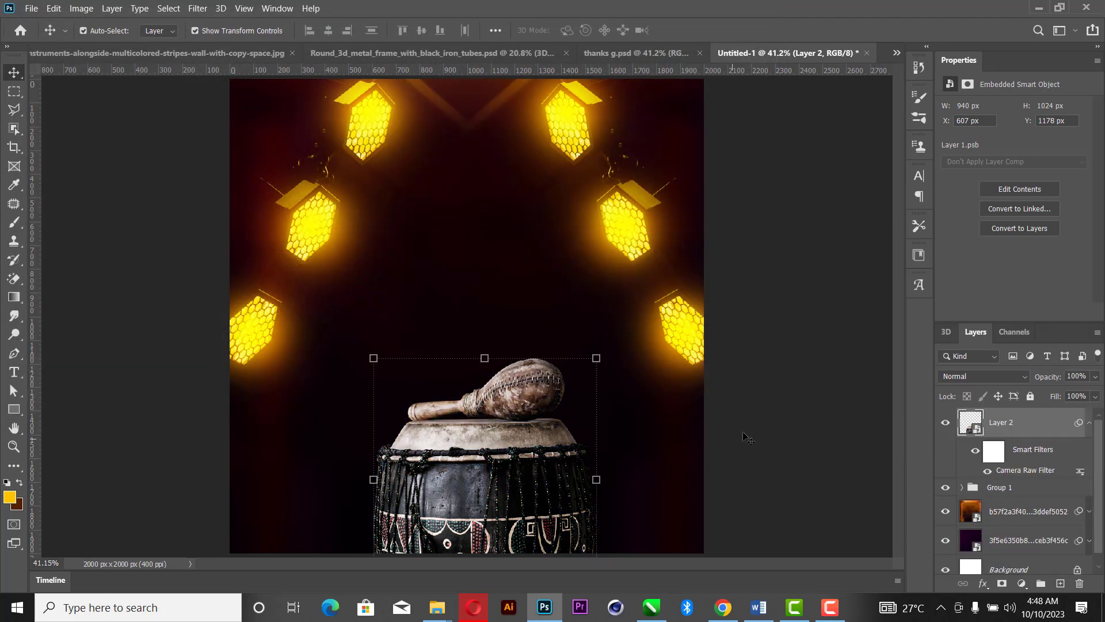
Duplicate the color-graded drum layer and hide the original beneath the copy.
{"action": "left_click", "coordinate": [889, 451]}
{"action": "left_click", "coordinate": [1089, 424]}
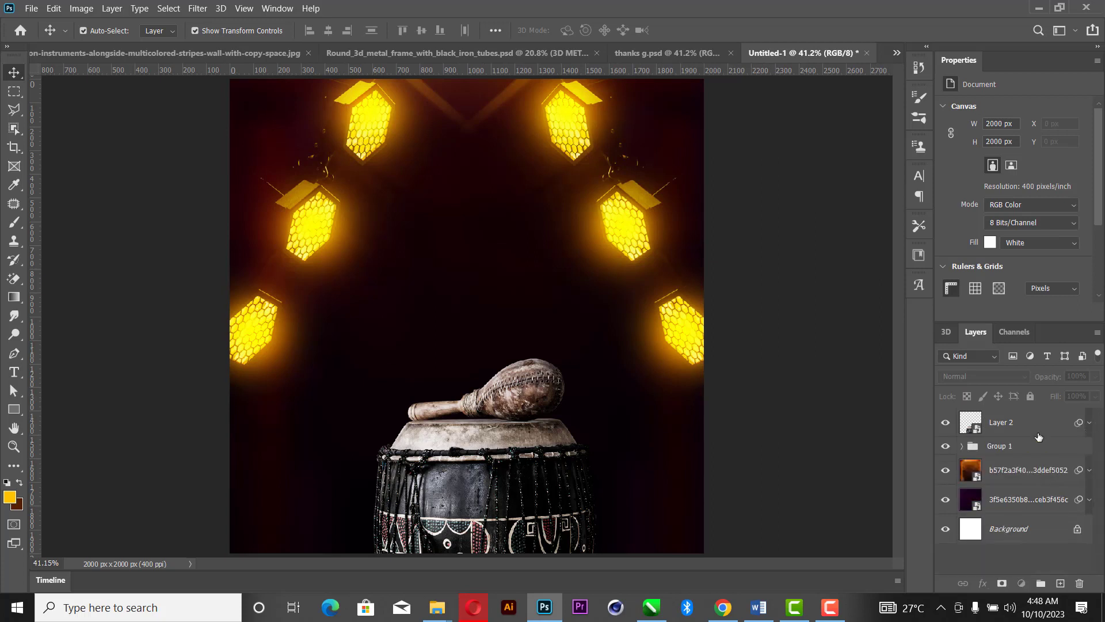
{"action": "left_click", "coordinate": [1039, 433]}
{"action": "key", "text": "ctrl+j"}
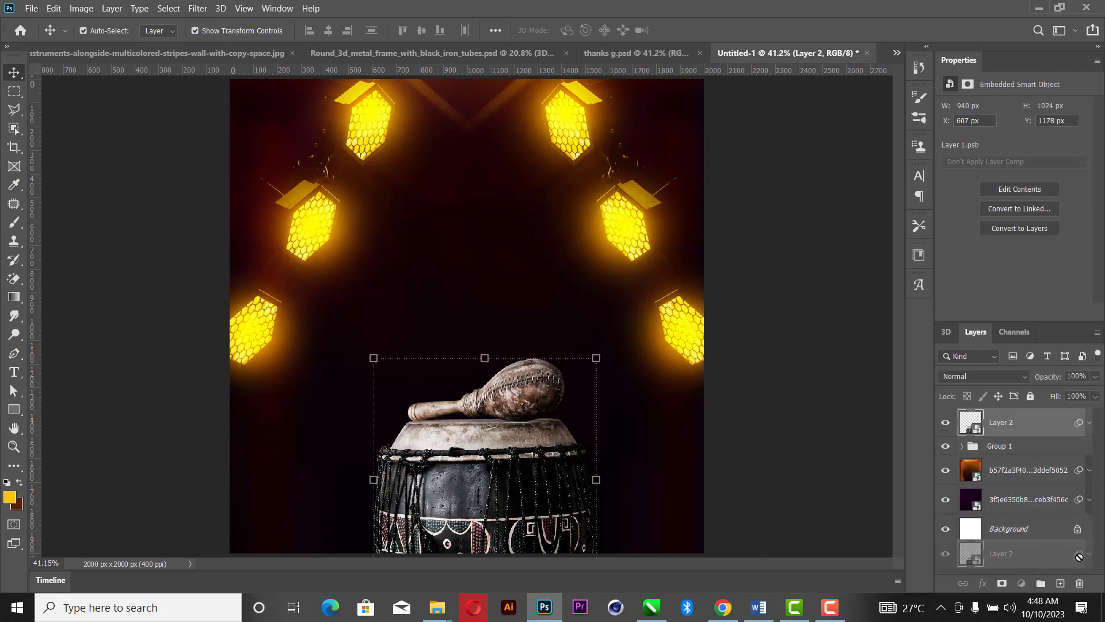
{"action": "left_click", "coordinate": [945, 453]}
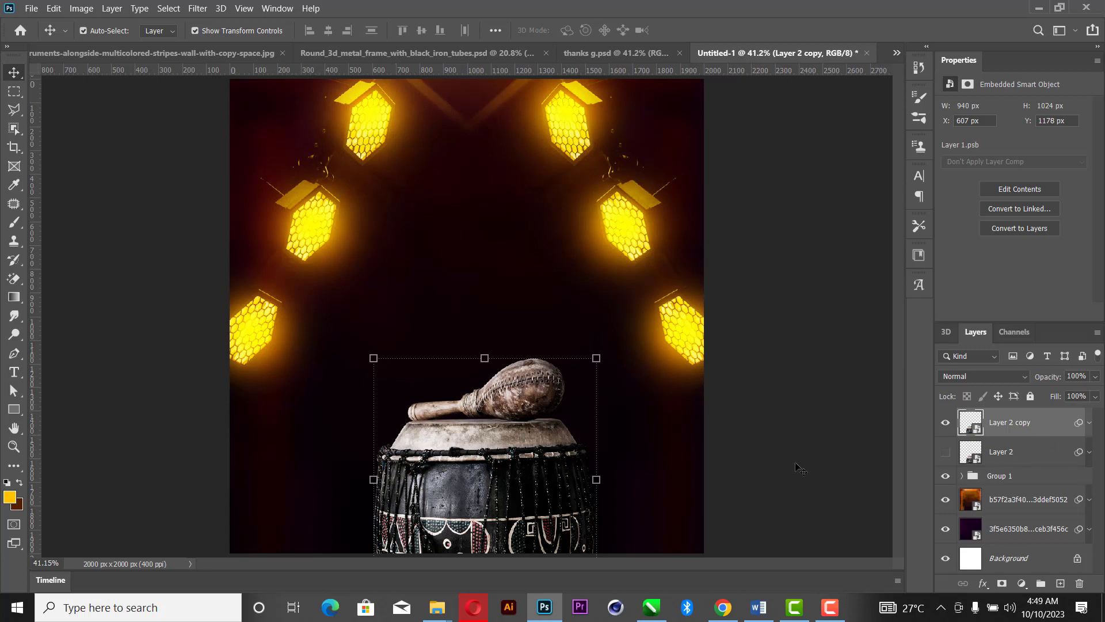
Rasterize the drum copy and brighten the edges of the drum and maraca with the Dodge tool, Midtones range at 100% exposure.
{"action": "left_click", "coordinate": [15, 334]}
{"action": "right_click", "coordinate": [15, 334]}
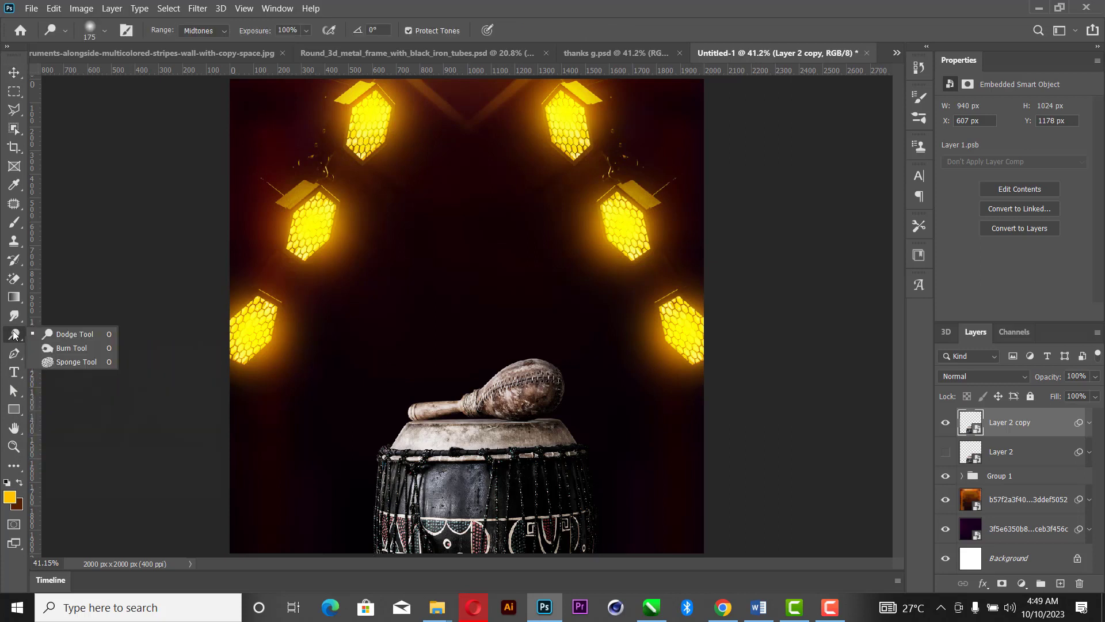
{"action": "left_click", "coordinate": [76, 333]}
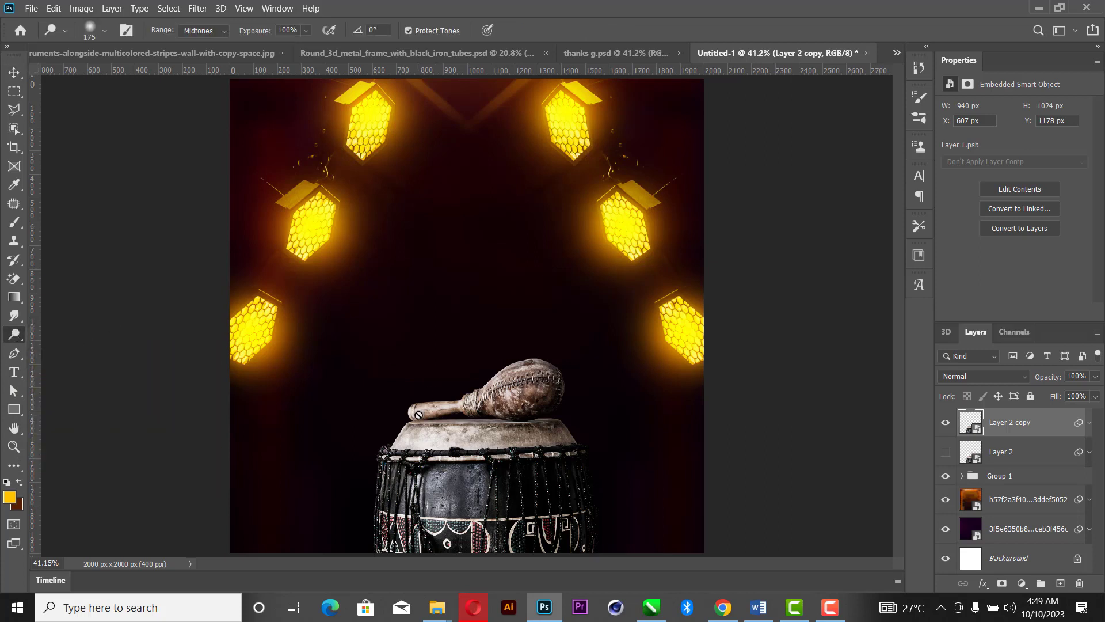
{"action": "left_click", "coordinate": [458, 429]}
{"action": "left_click", "coordinate": [567, 253]}
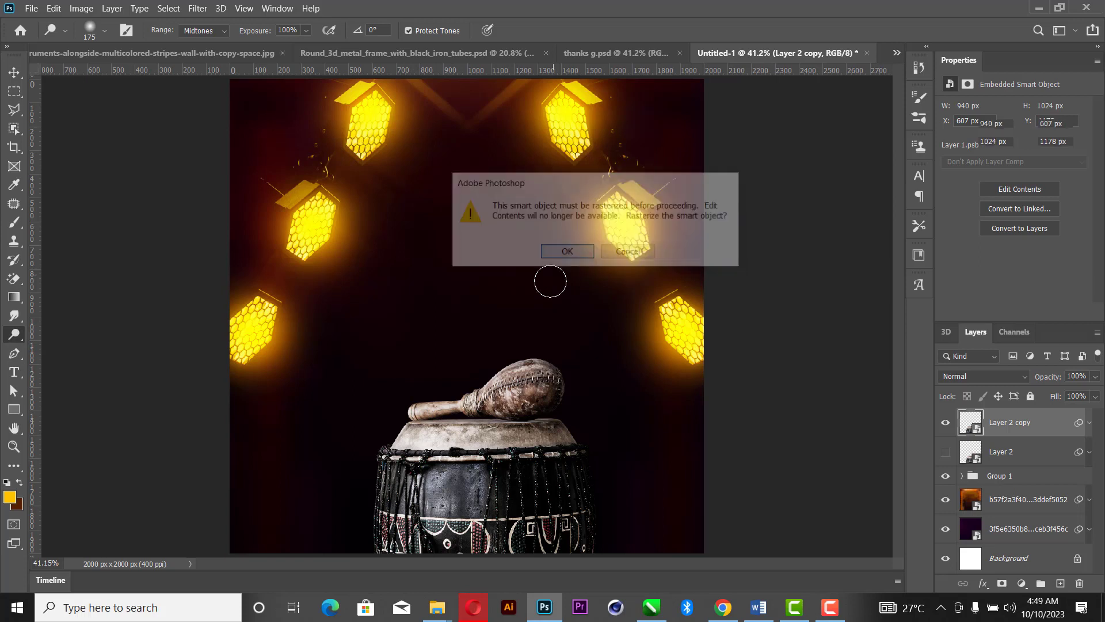
{"action": "left_click_drag", "start_coordinate": [381, 425], "coordinate": [377, 528]}
{"action": "mouse_move", "coordinate": [542, 357]}
{"action": "left_mouse_down"}
{"action": "mouse_move", "coordinate": [395, 400]}
{"action": "mouse_move", "coordinate": [374, 513]}
{"action": "left_mouse_up"}
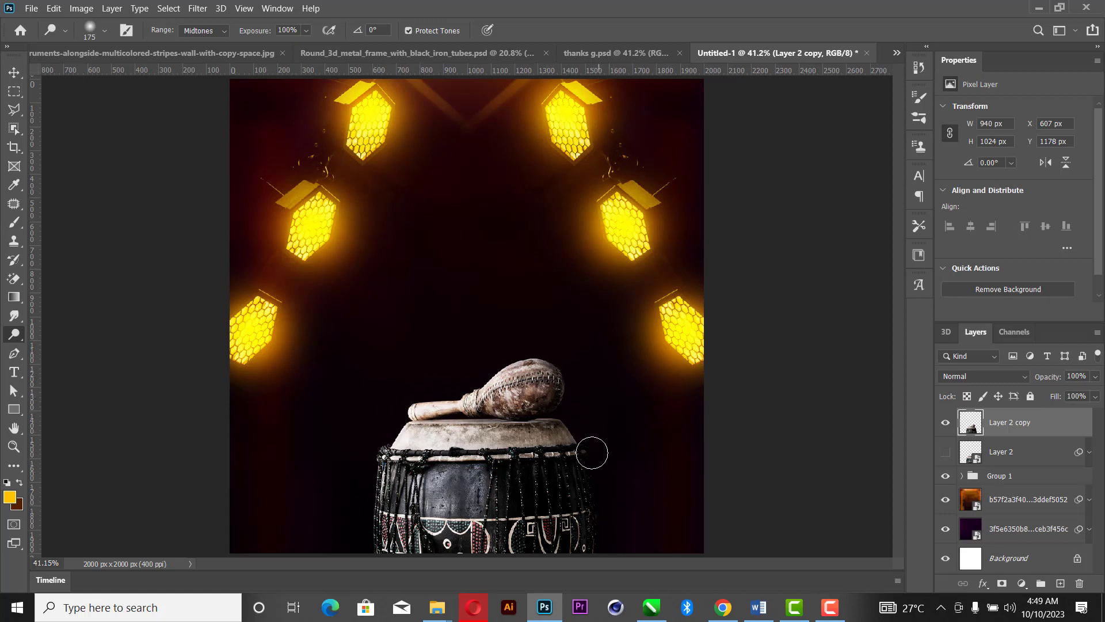
{"action": "left_click_drag", "start_coordinate": [404, 418], "coordinate": [380, 452]}
{"action": "right_click", "coordinate": [12, 335]}
{"action": "left_click", "coordinate": [65, 349]}
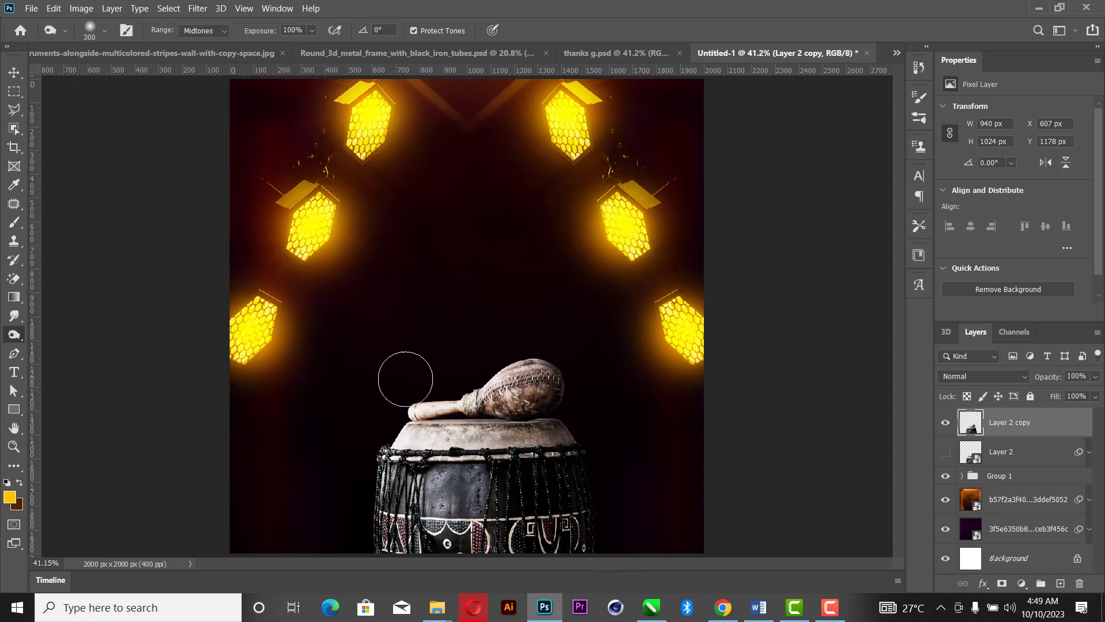
{"action": "left_click", "coordinate": [13, 71]}
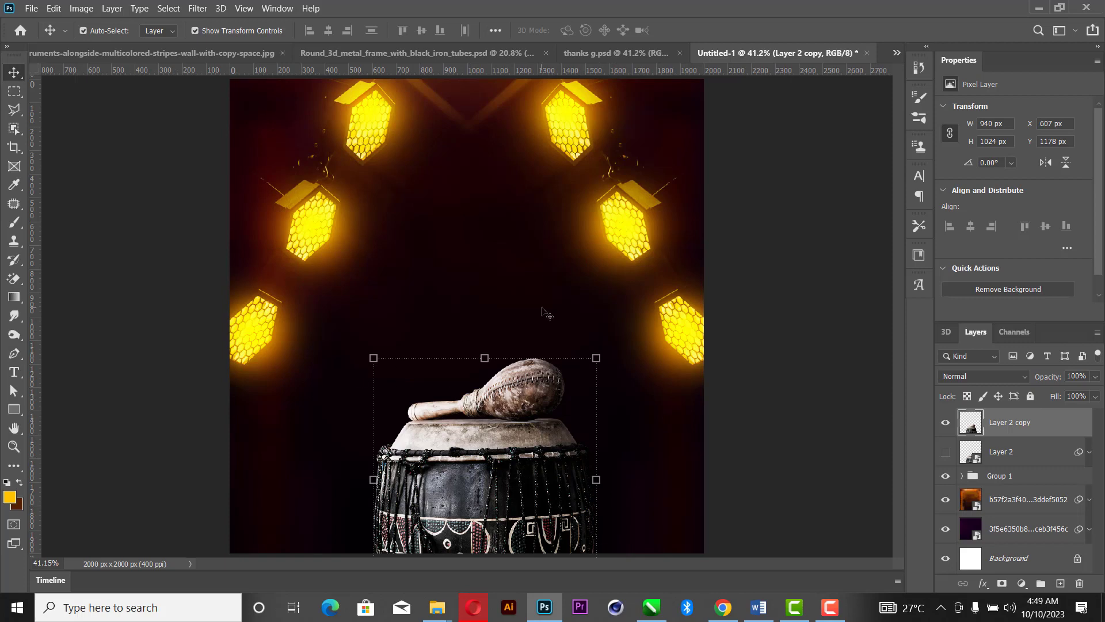
{"action": "left_click", "coordinate": [852, 459]}
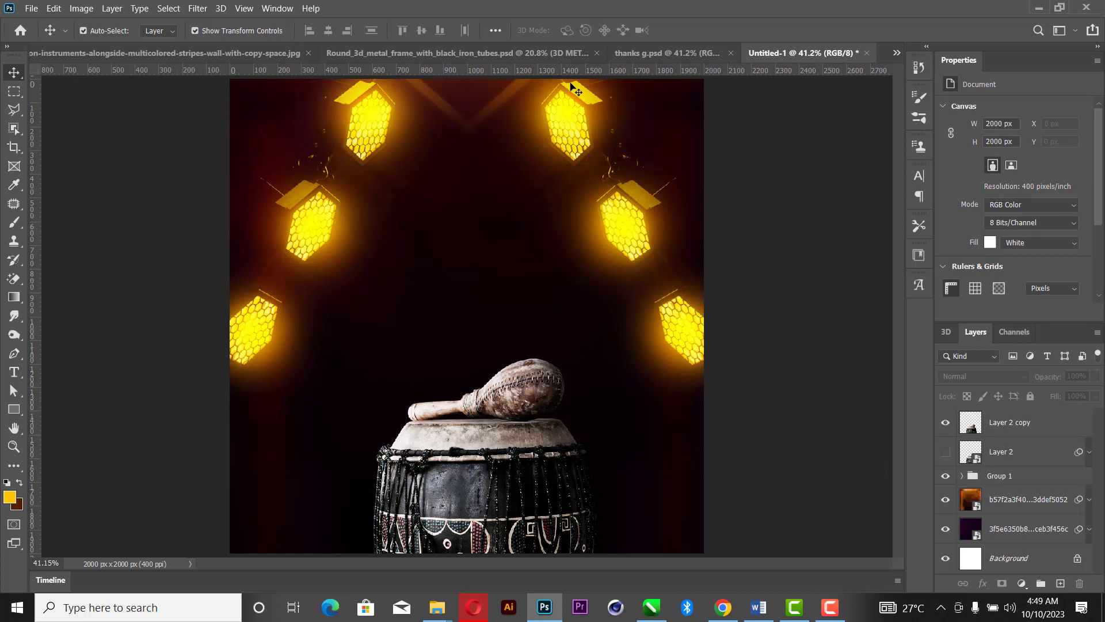
Bring the masked round metal structure from the 3D metal frame file into the flyer, scaled to about 1276 × 1206 px and centered above the drum.
{"action": "left_click", "coordinate": [475, 56]}
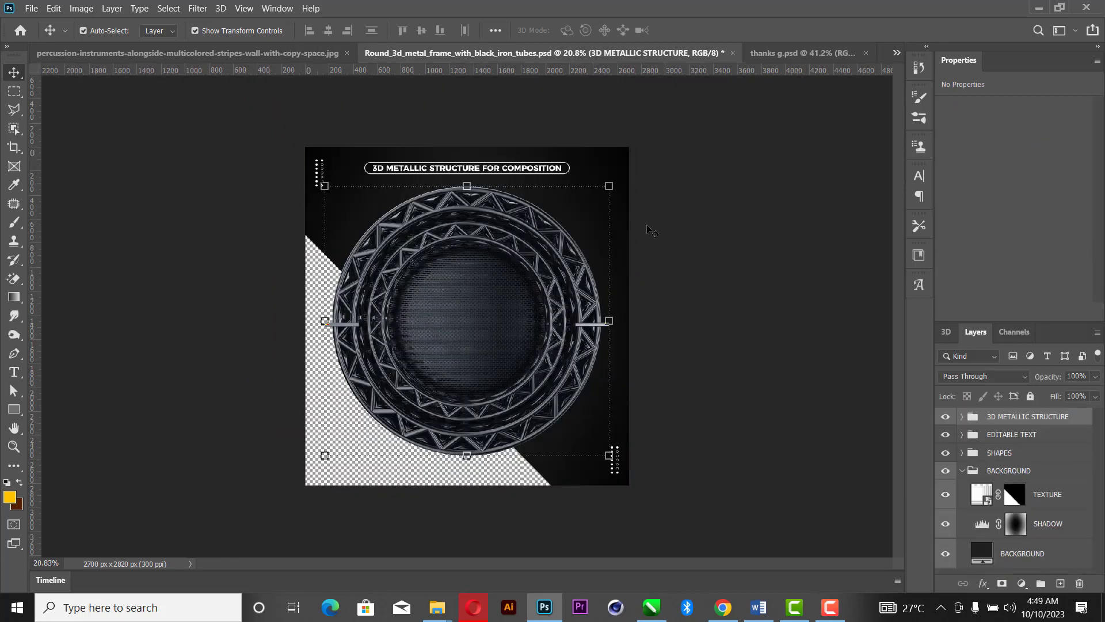
{"action": "left_click", "coordinate": [962, 417]}
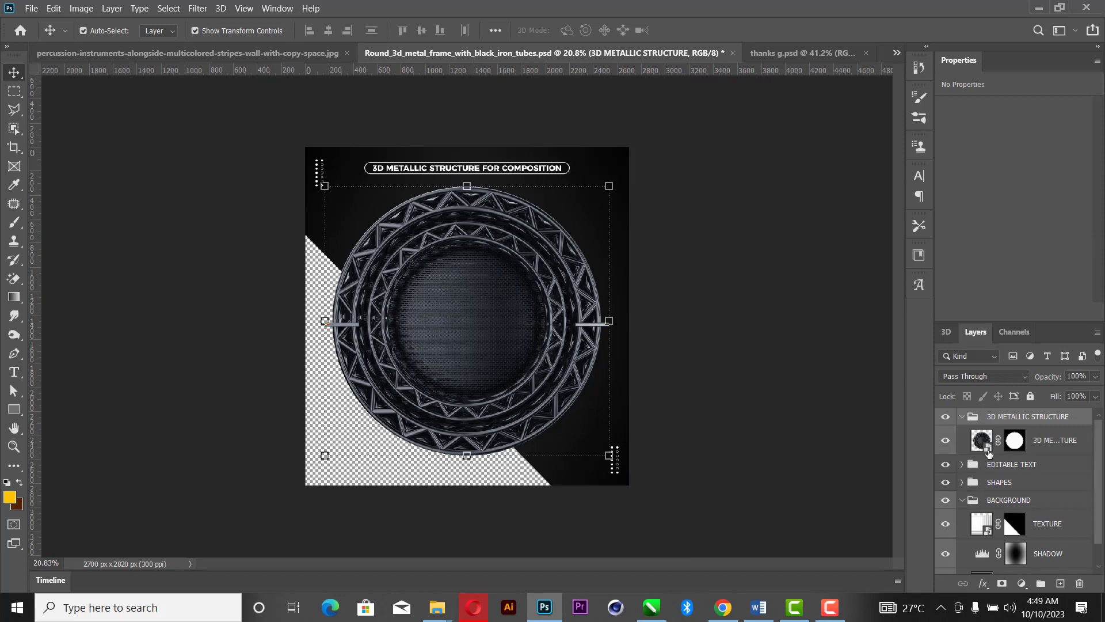
{"action": "left_click_drag", "start_coordinate": [991, 439], "coordinate": [459, 316]}
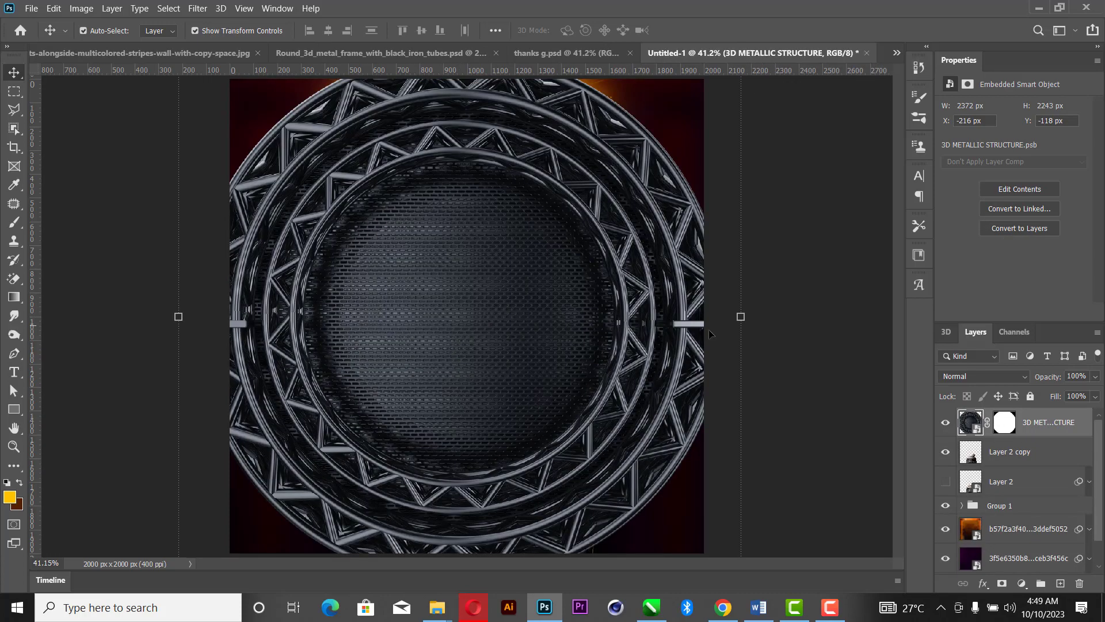
{"action": "left_click_drag", "start_coordinate": [720, 318], "coordinate": [605, 317]}
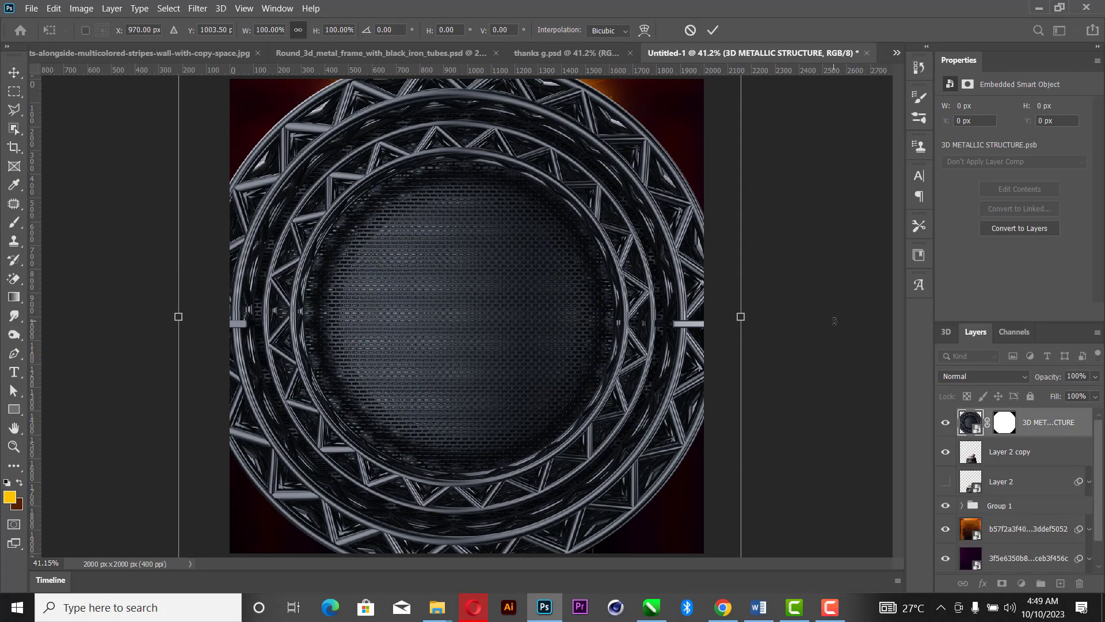
{"action": "left_click_drag", "start_coordinate": [741, 316], "coordinate": [449, 317]}
{"action": "left_click_drag", "start_coordinate": [464, 331], "coordinate": [625, 331]}
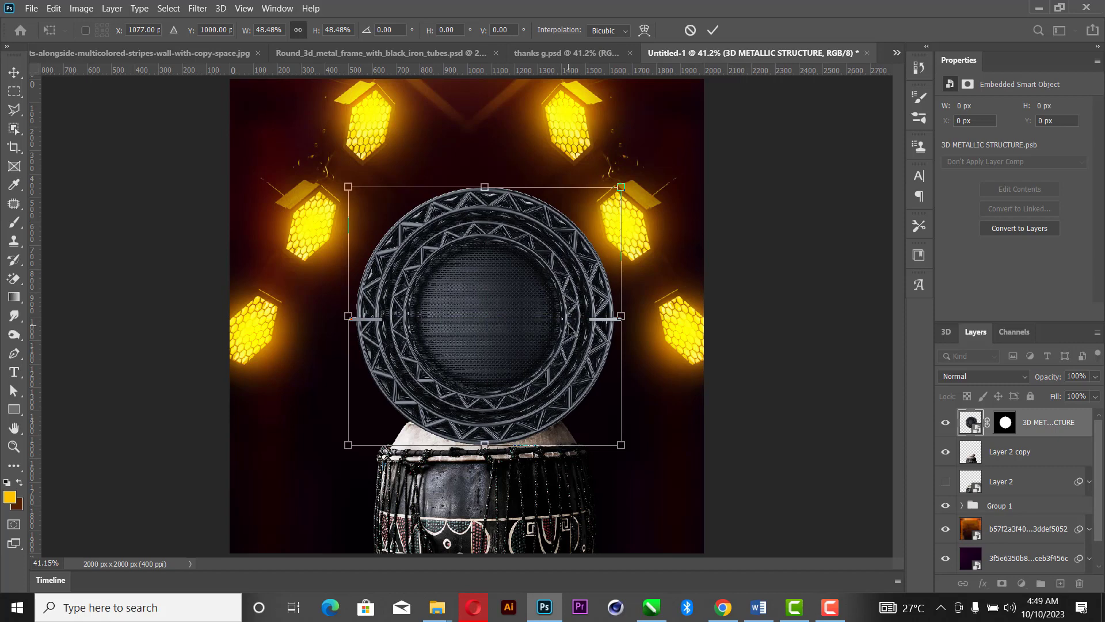
{"action": "left_click_drag", "start_coordinate": [484, 188], "coordinate": [493, 159]}
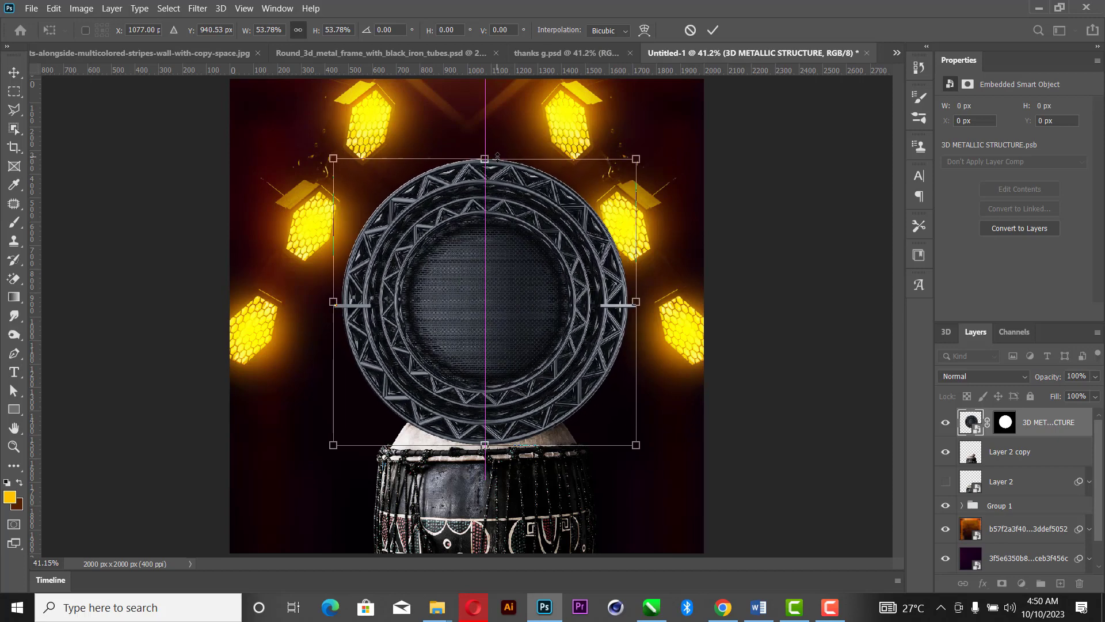
{"action": "left_click", "coordinate": [717, 31]}
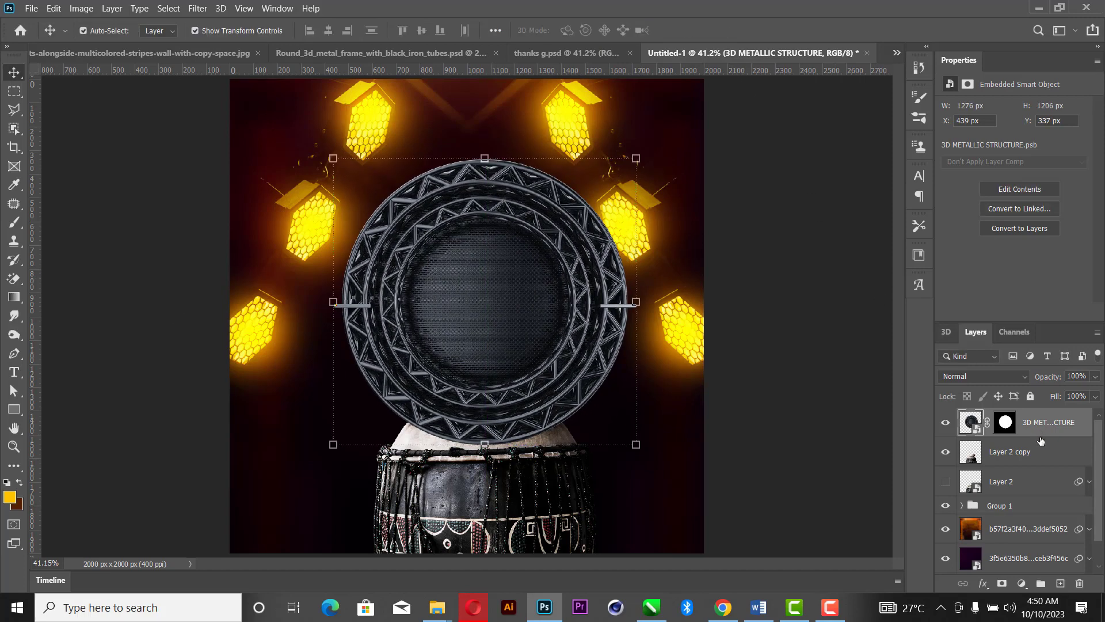
Place the metal structure layer behind the drum copy, and move the drum straight down about 64 px.
{"action": "left_click_drag", "start_coordinate": [1040, 425], "coordinate": [1039, 459]}
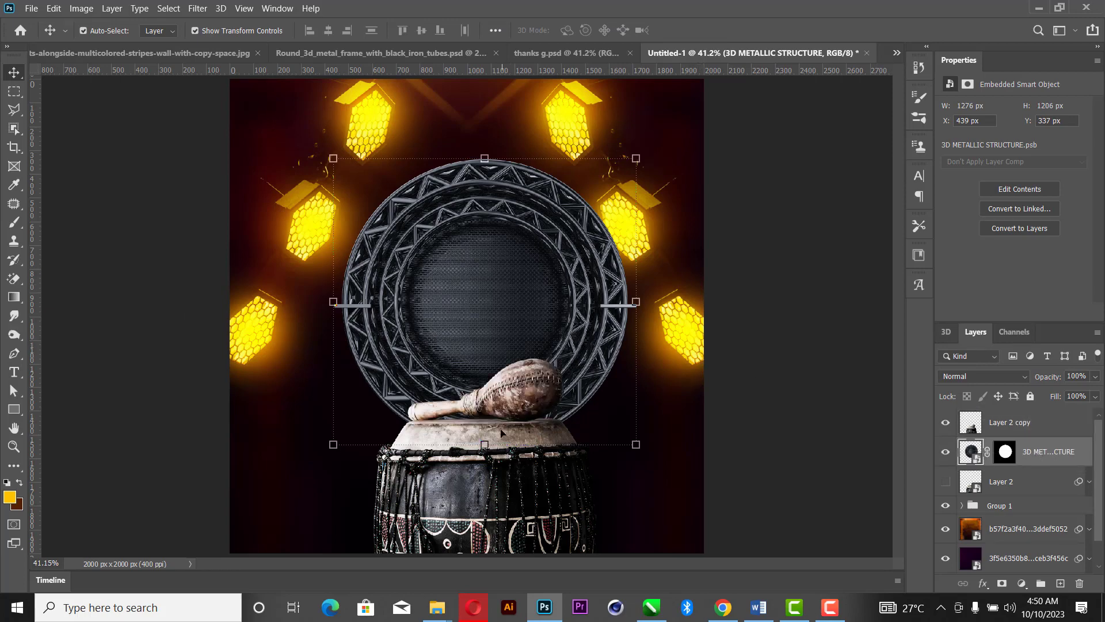
{"action": "left_click_drag", "start_coordinate": [505, 487], "coordinate": [505, 501]}
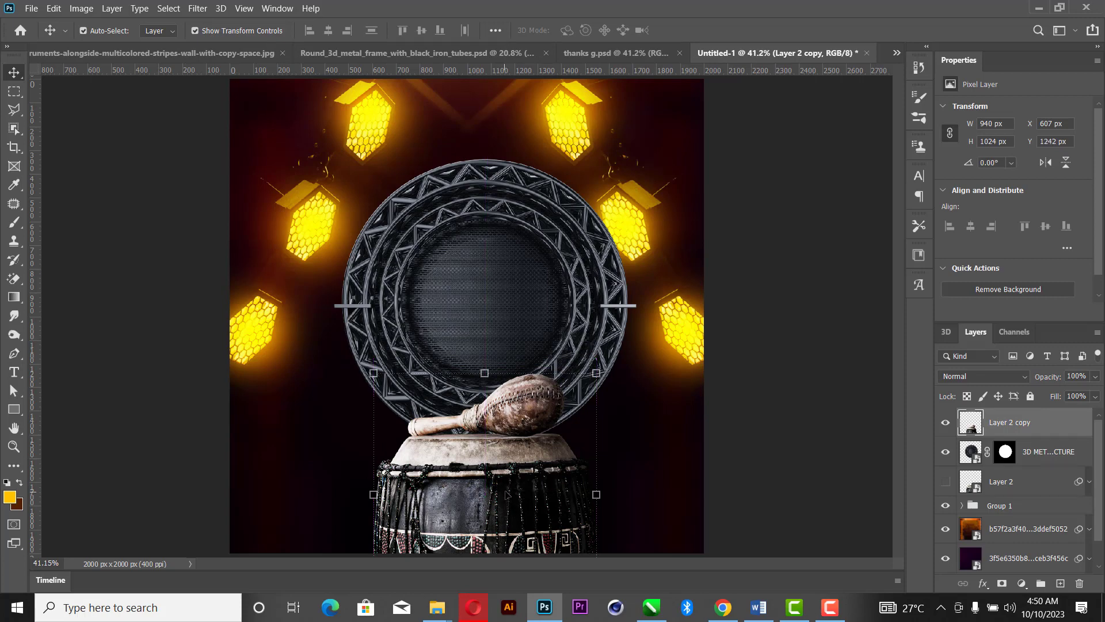
Nudge the metal structure down 2 px and scale it to about 1258 × 1189 px, keeping its lower edge in place.
{"action": "left_click", "coordinate": [460, 282]}
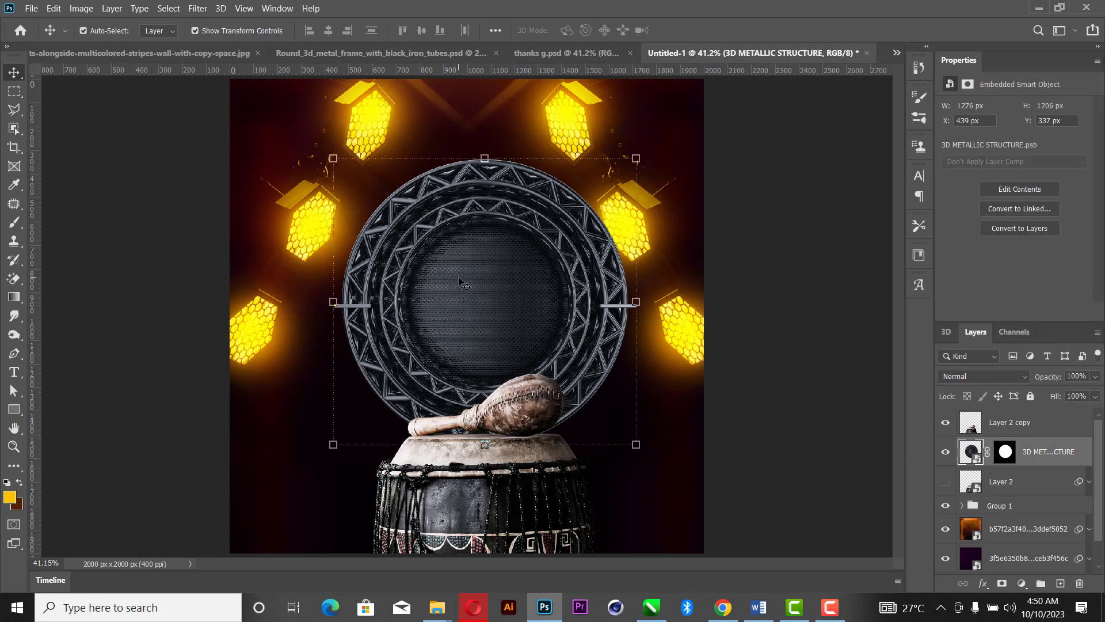
{"action": "key", "text": "Down"}
{"action": "key", "text": "Down"}
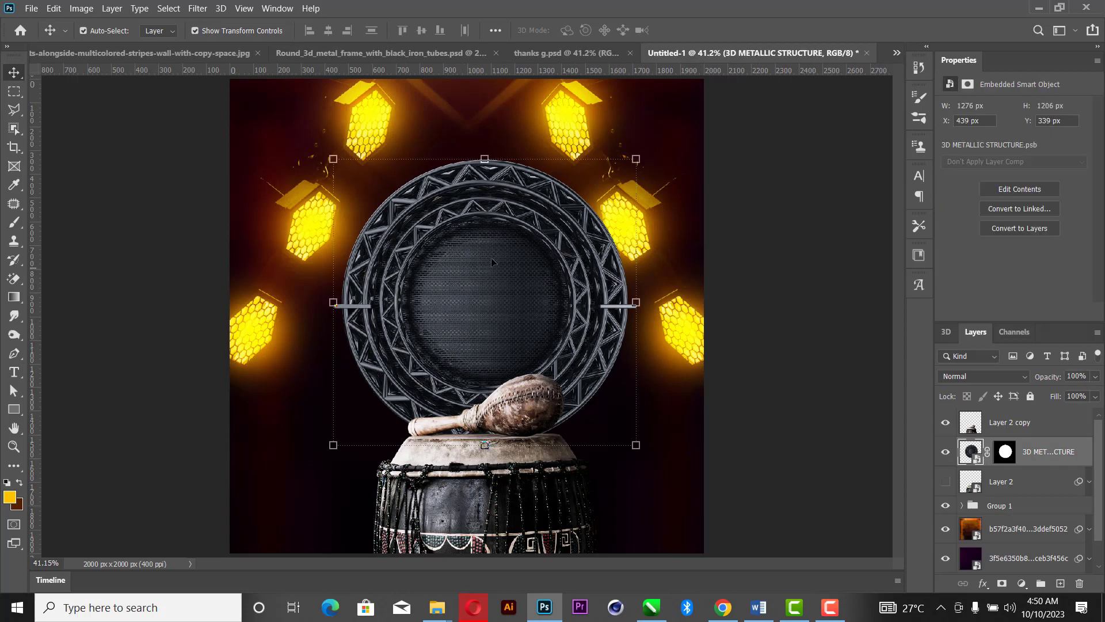
{"action": "left_click_drag", "start_coordinate": [496, 154], "coordinate": [588, 155]}
{"action": "left_click", "coordinate": [713, 30]}
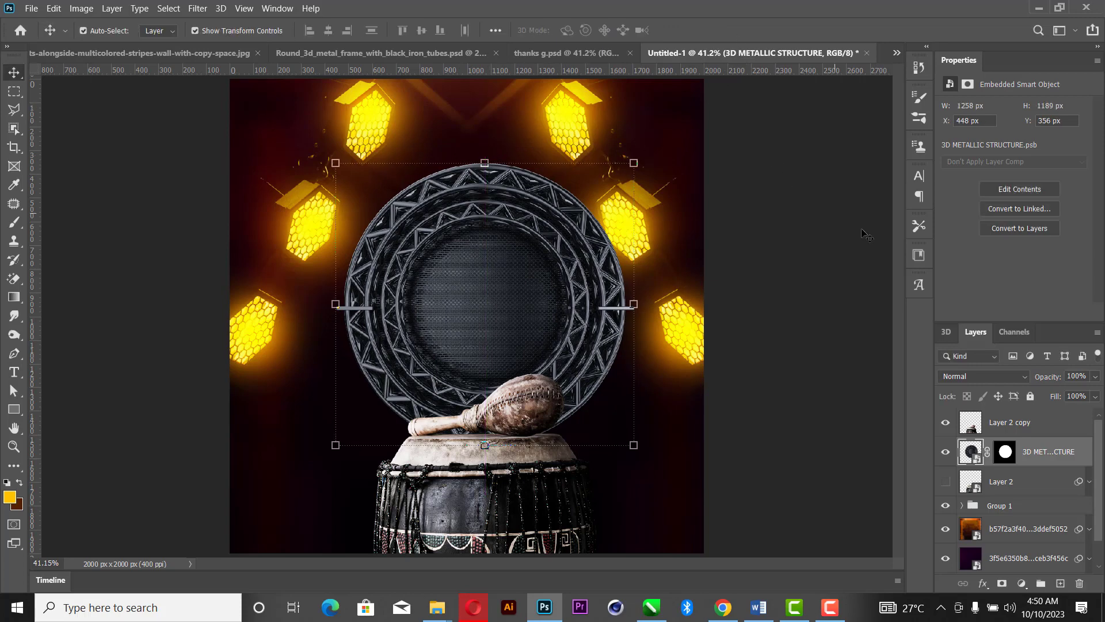
Rasterize the metal structure layer and convert it together with its mask into a smart object.
{"action": "left_click", "coordinate": [1019, 506]}
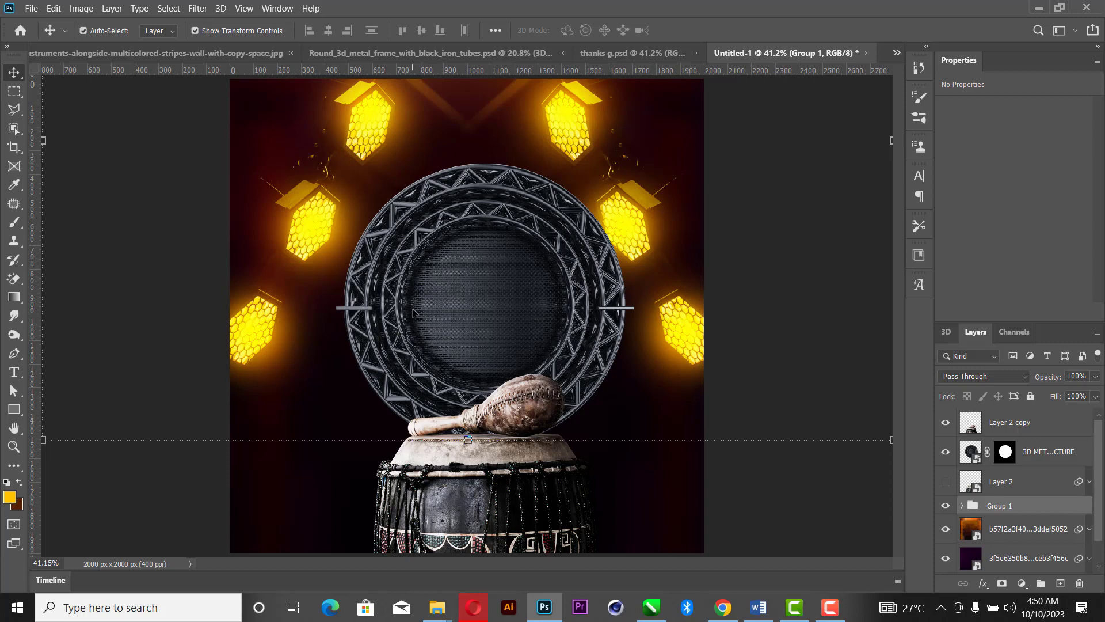
{"action": "left_click", "coordinate": [494, 250]}
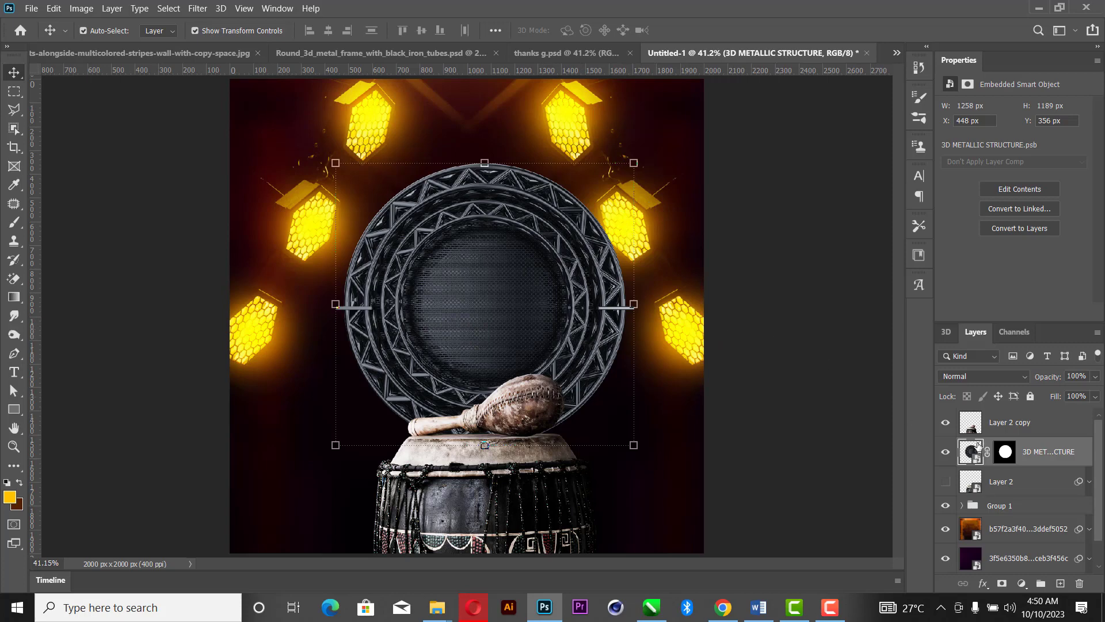
{"action": "right_click", "coordinate": [1033, 451]}
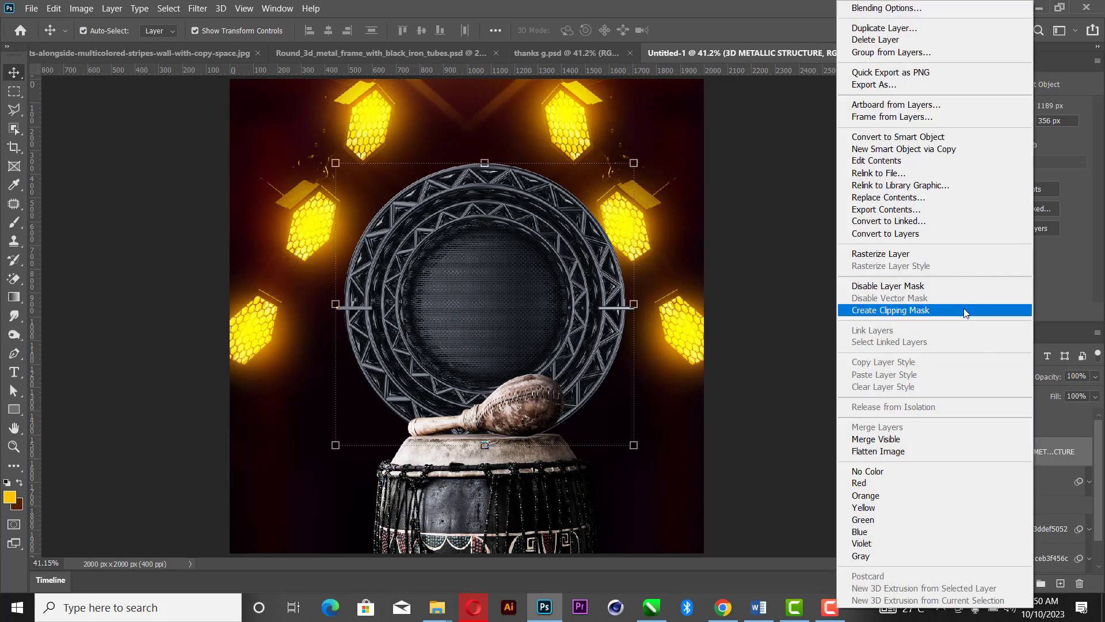
{"action": "left_click", "coordinate": [945, 254]}
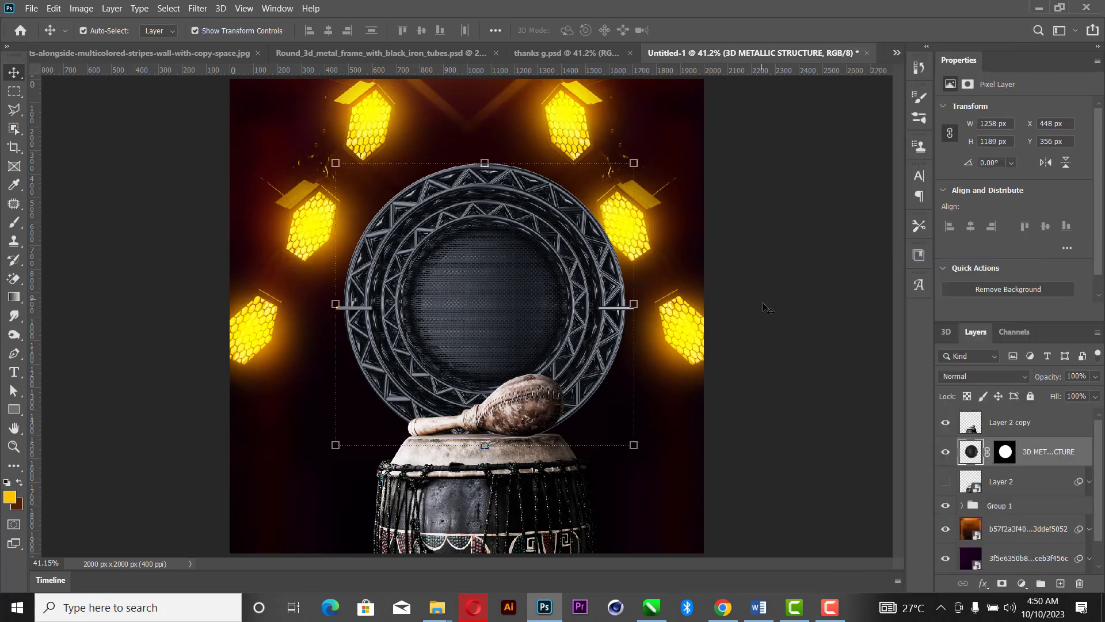
{"action": "right_click", "coordinate": [1056, 456]}
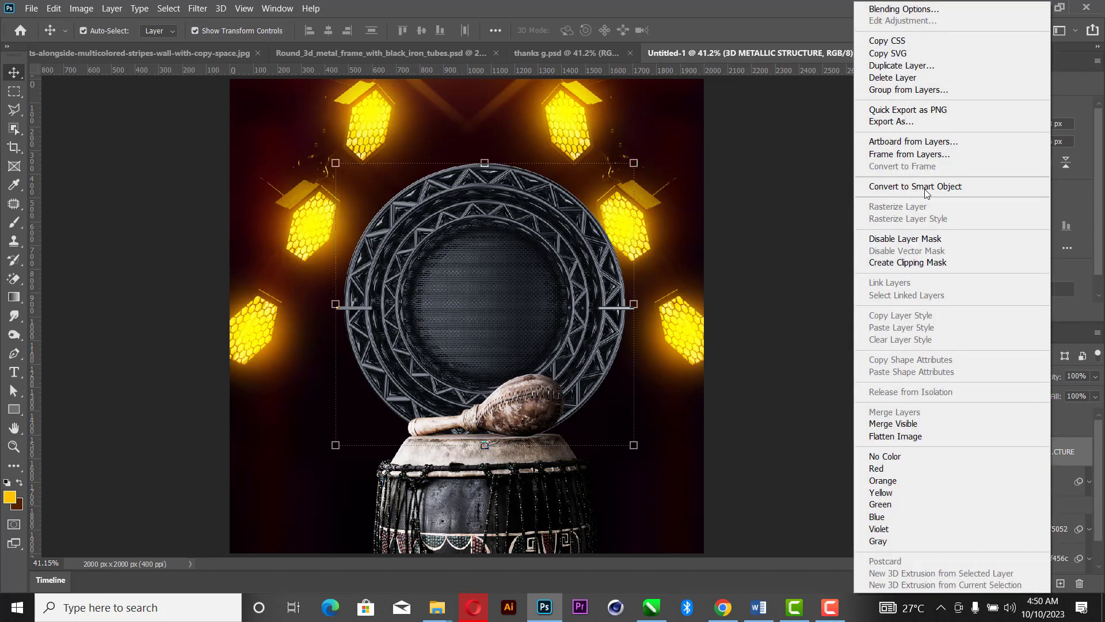
{"action": "left_click", "coordinate": [926, 187]}
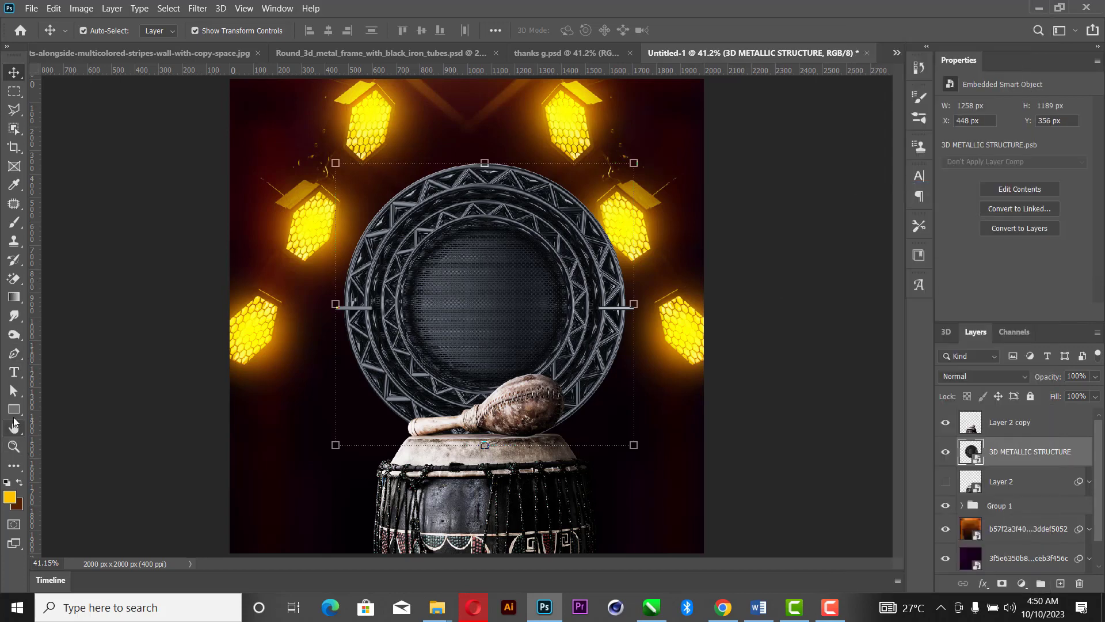
Rasterize the metal structure again and brighten its outer truss ring with the Dodge tool, Midtones range at 100% exposure.
{"action": "left_click", "coordinate": [14, 334]}
{"action": "right_click", "coordinate": [14, 334]}
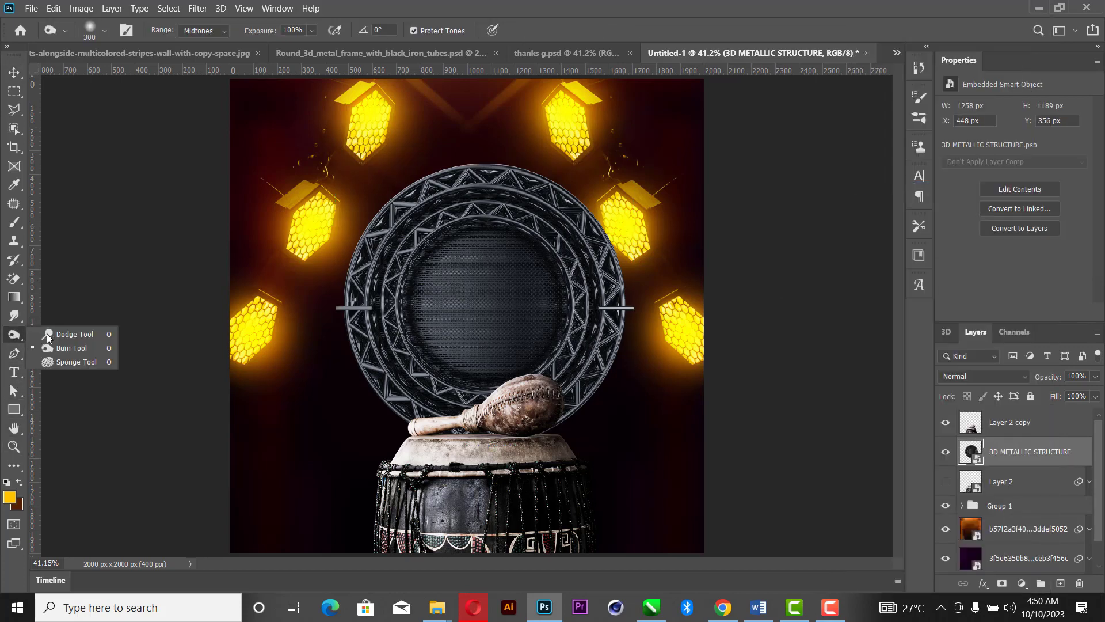
{"action": "left_click", "coordinate": [47, 333]}
{"action": "left_click", "coordinate": [380, 218]}
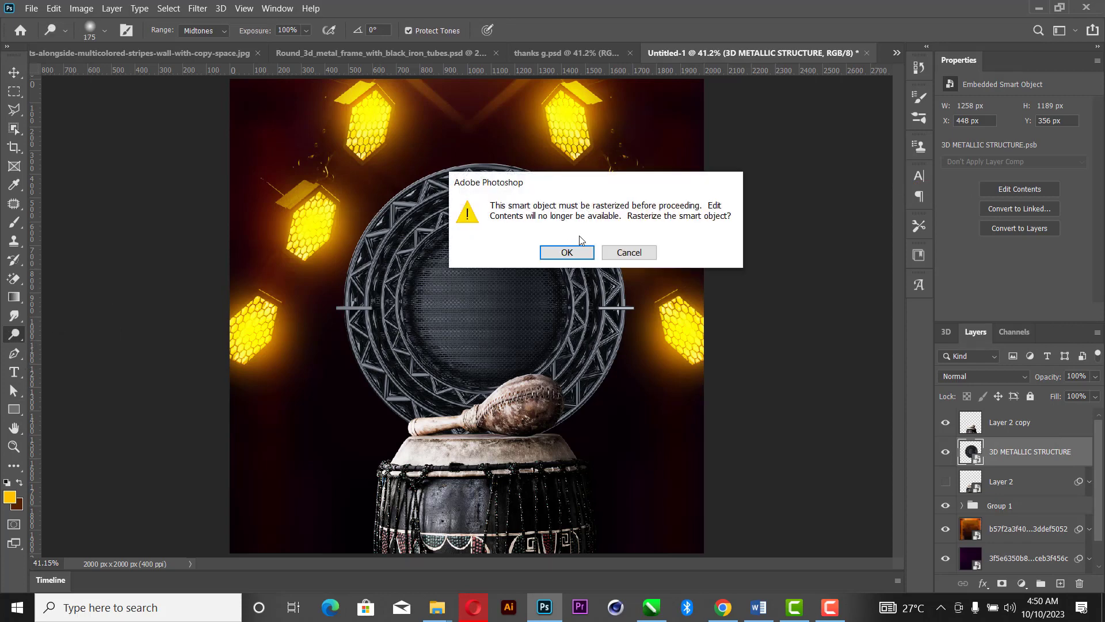
{"action": "left_click", "coordinate": [571, 256]}
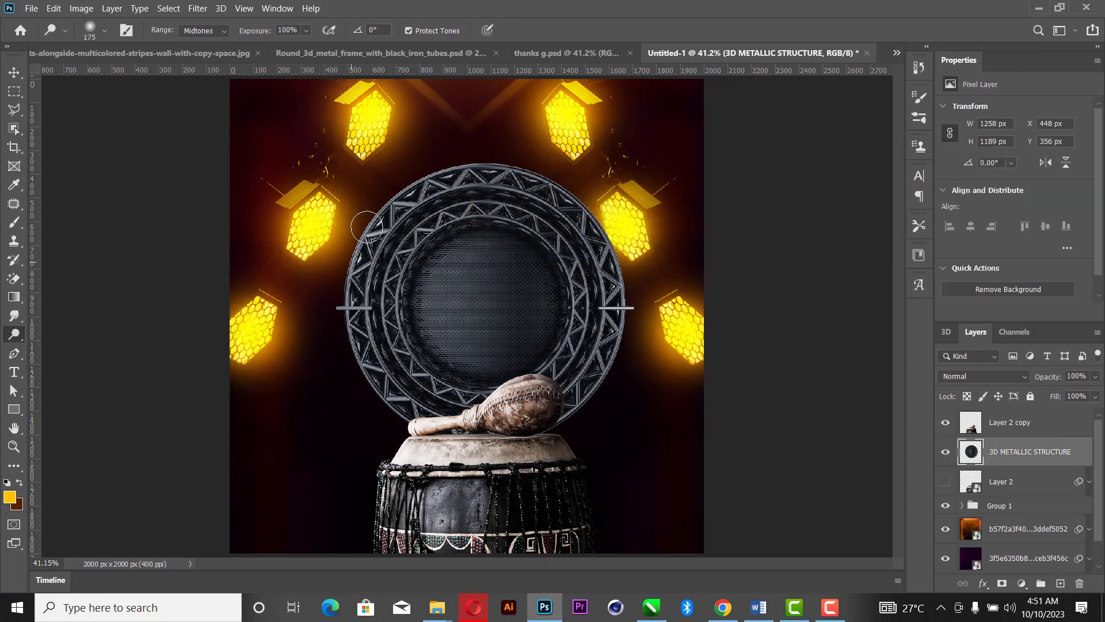
{"action": "mouse_move", "coordinate": [367, 227]}
{"action": "left_mouse_down"}
{"action": "mouse_move", "coordinate": [351, 270]}
{"action": "mouse_move", "coordinate": [369, 228]}
{"action": "mouse_move", "coordinate": [356, 271]}
{"action": "mouse_move", "coordinate": [420, 188]}
{"action": "mouse_move", "coordinate": [404, 199]}
{"action": "mouse_move", "coordinate": [533, 174]}
{"action": "mouse_move", "coordinate": [568, 187]}
{"action": "mouse_move", "coordinate": [517, 173]}
{"action": "mouse_move", "coordinate": [578, 210]}
{"action": "mouse_move", "coordinate": [592, 243]}
{"action": "left_mouse_up"}
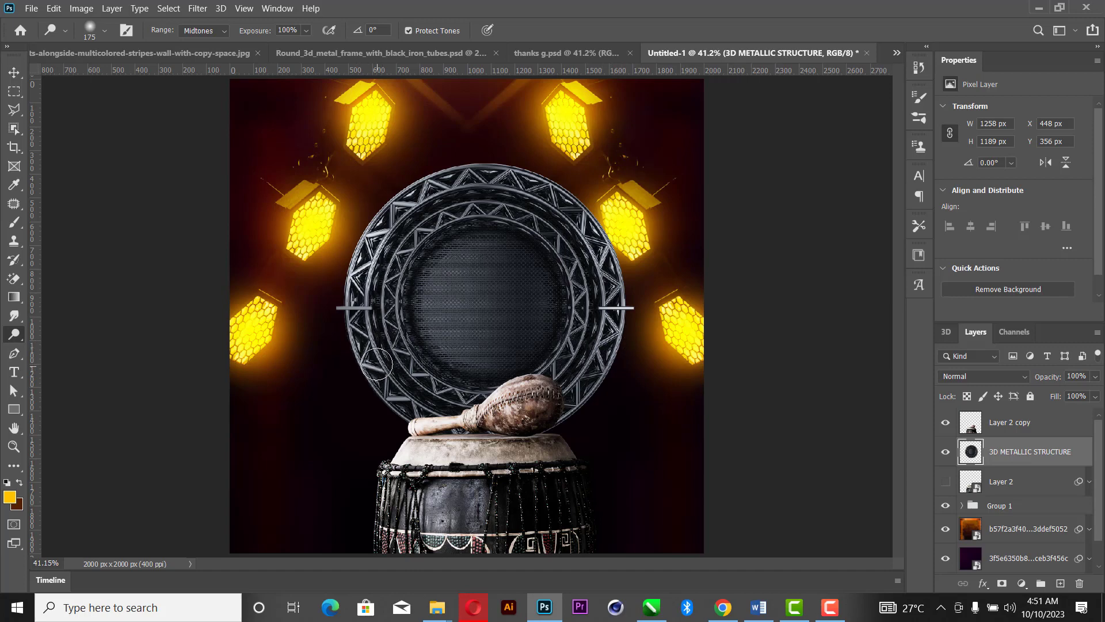
{"action": "left_click", "coordinate": [13, 73]}
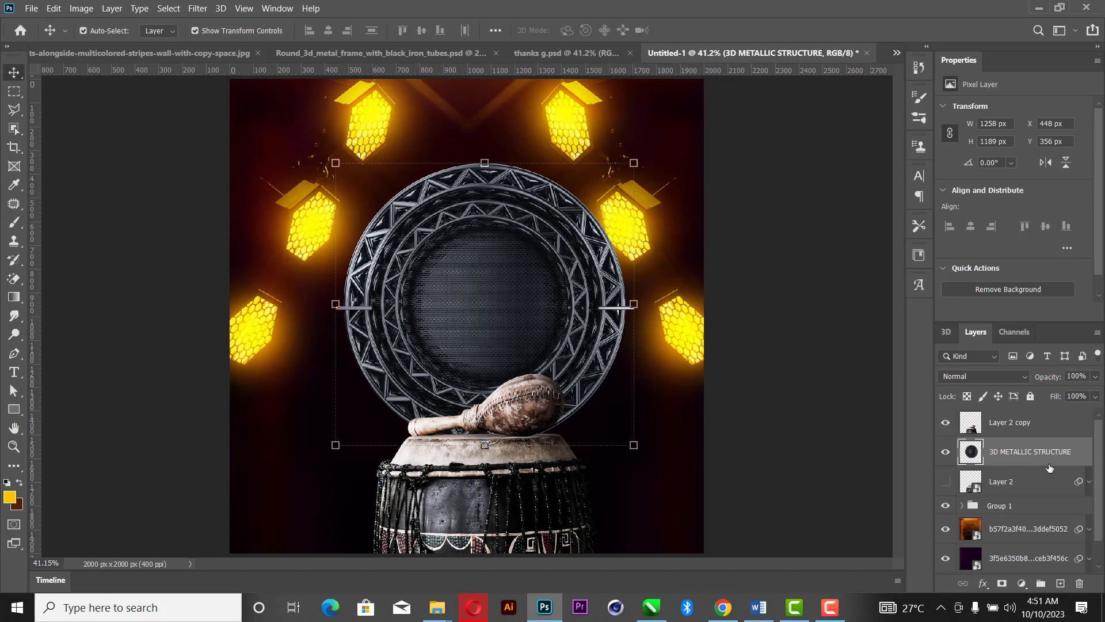
Move the metal structure layer below the spotlights group, and shift it to X 371 px, Y 334 px, horizontally centered on the canvas.
{"action": "left_click_drag", "start_coordinate": [1029, 456], "coordinate": [1017, 517]}
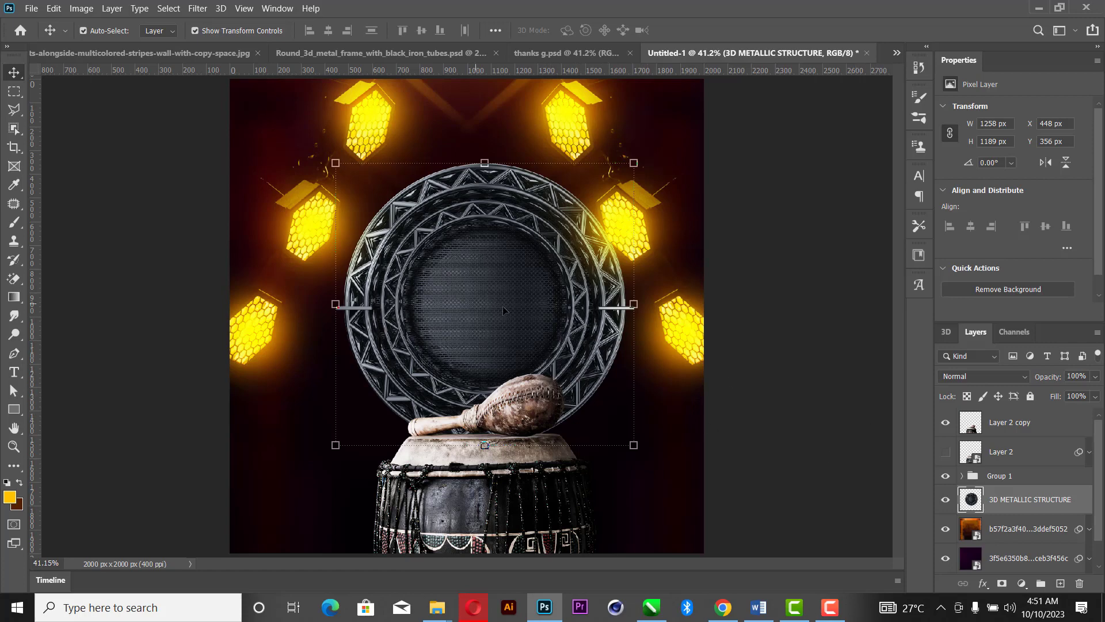
{"action": "left_click_drag", "start_coordinate": [484, 306], "coordinate": [476, 298]}
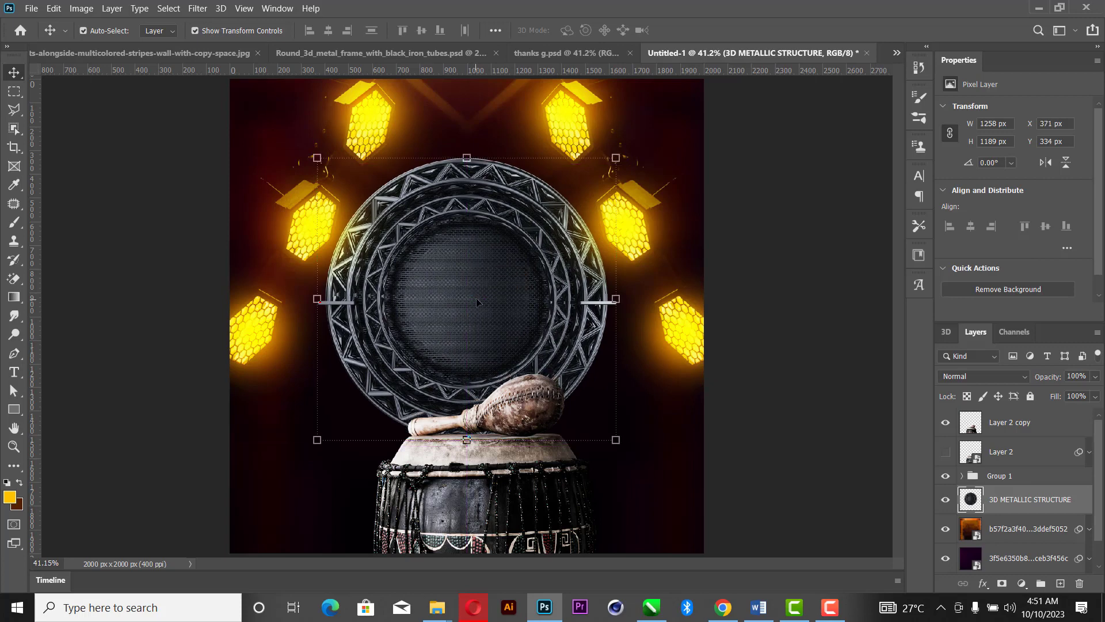
Scale the spotlights group down to 94.61%, raising its lower edge.
{"action": "left_click", "coordinate": [1000, 478]}
{"action": "left_click_drag", "start_coordinate": [468, 439], "coordinate": [469, 408]}
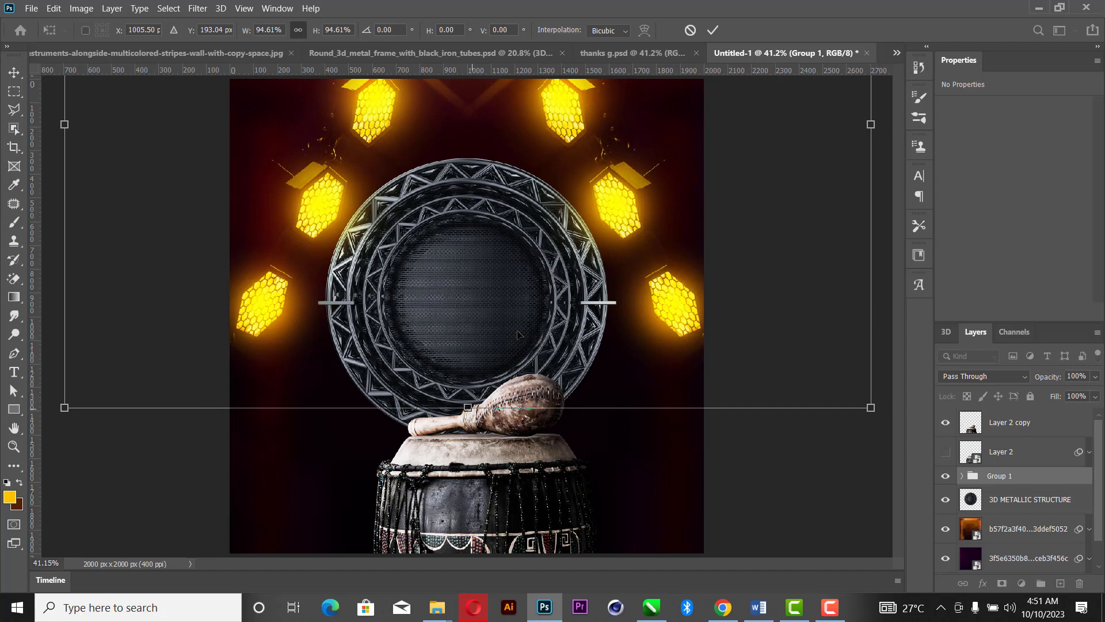
{"action": "left_click", "coordinate": [713, 30]}
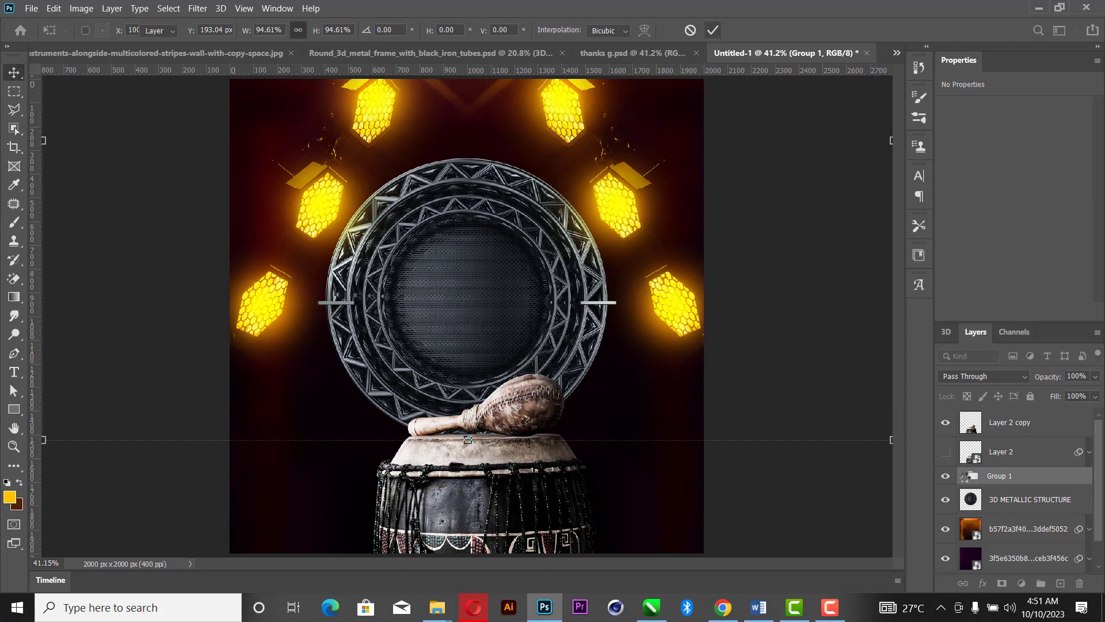
Scale the right-hand spotlights and their glow layer together to 92.93% and rotate them -4.3°.
{"action": "left_click", "coordinate": [963, 476]}
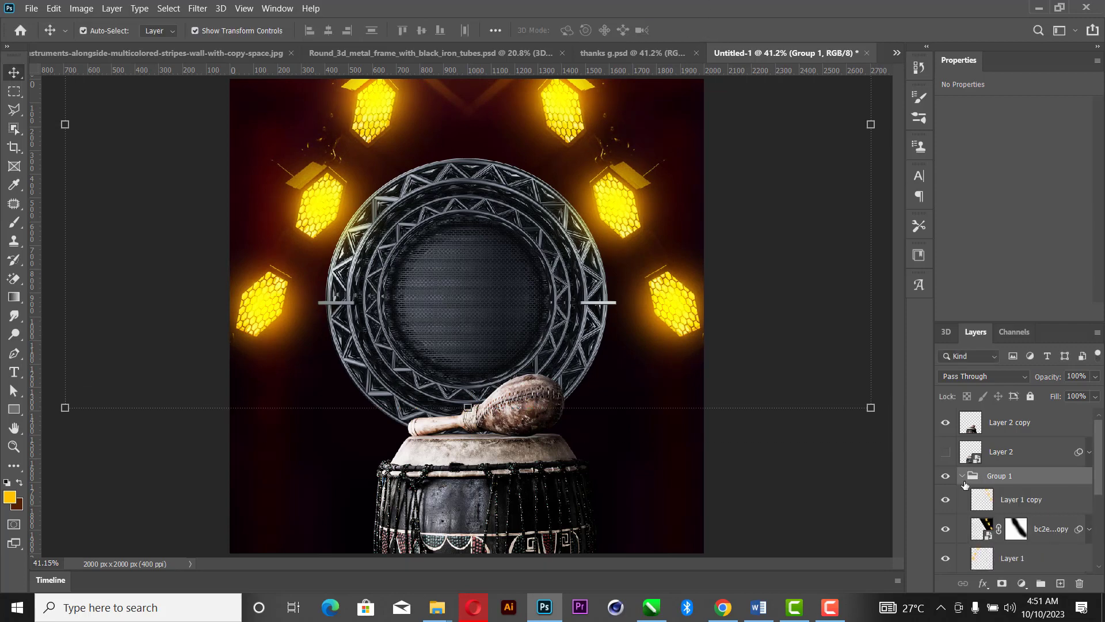
{"action": "left_click", "coordinate": [1046, 511]}
{"action": "left_click", "coordinate": [1051, 531], "text": "ctrl"}
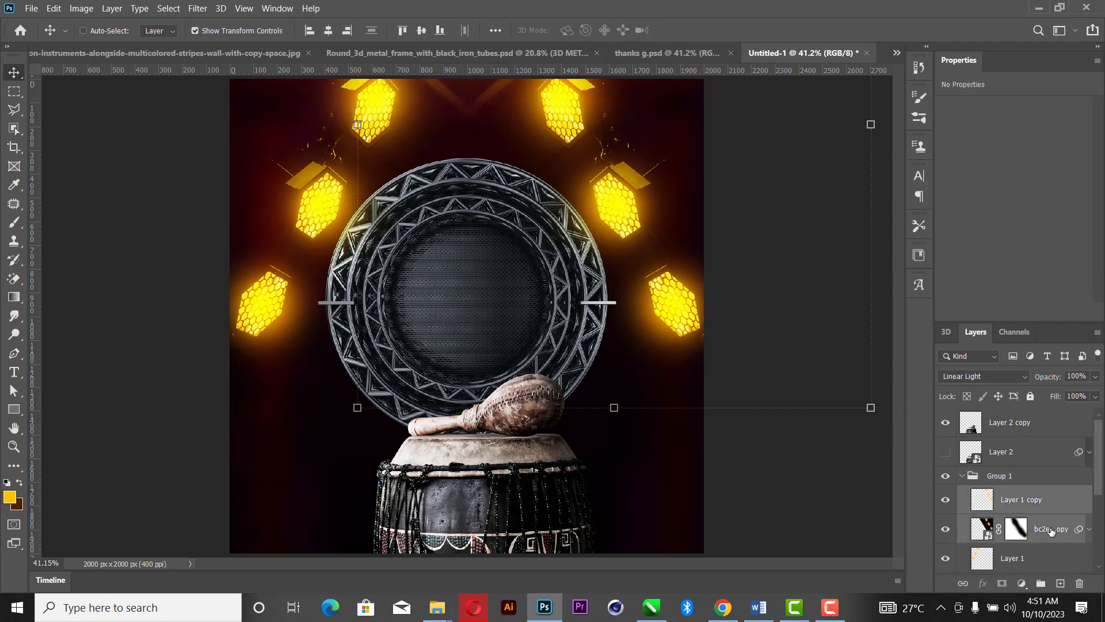
{"action": "left_click_drag", "start_coordinate": [358, 126], "coordinate": [394, 123]}
{"action": "left_click_drag", "start_coordinate": [795, 435], "coordinate": [838, 400]}
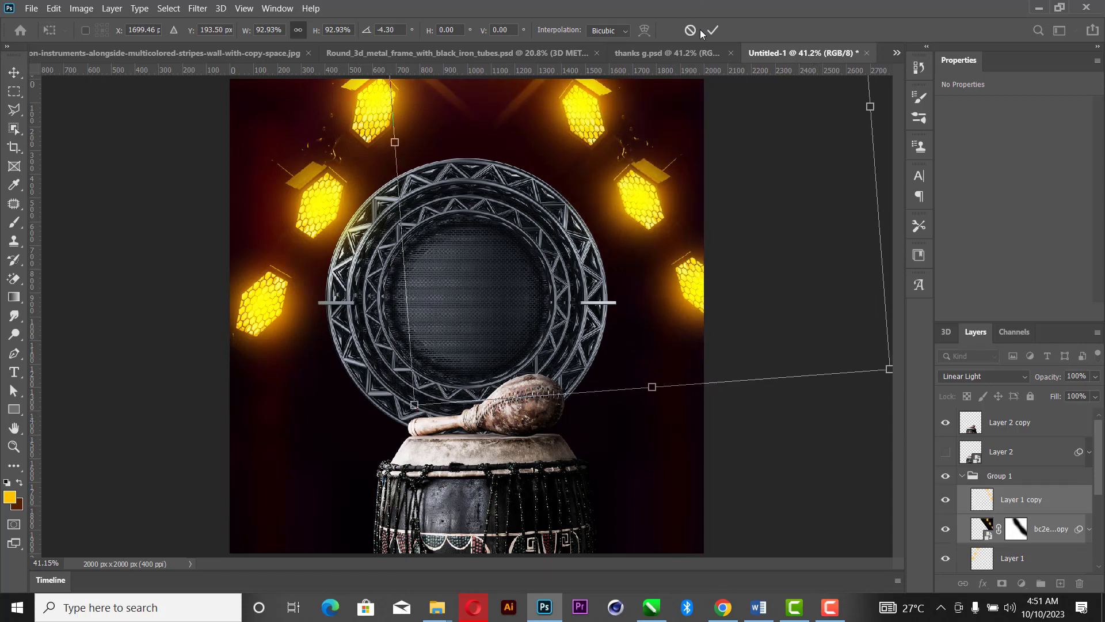
{"action": "left_click", "coordinate": [713, 31]}
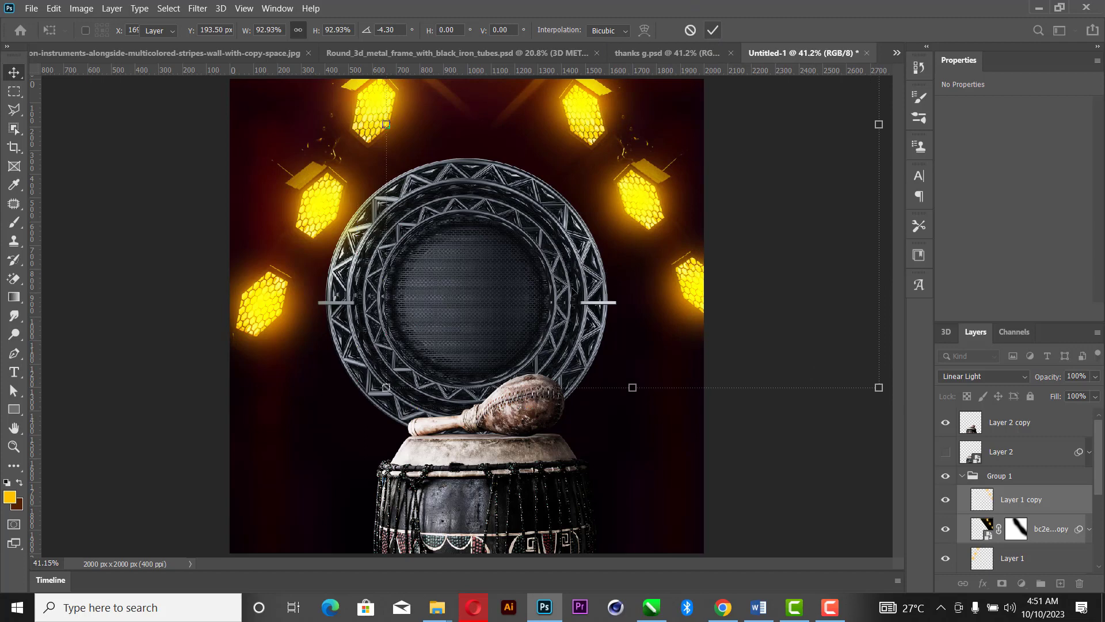
Scale the right-hand spotlights and glow to 96.26%, rotate them 0.9° and reposition them beside the metal structure's upper right.
{"action": "scroll", "coordinate": [584, 282], "scroll_direction": "down", "scroll_amount": 3}
{"action": "key", "text": "ctrl+t"}
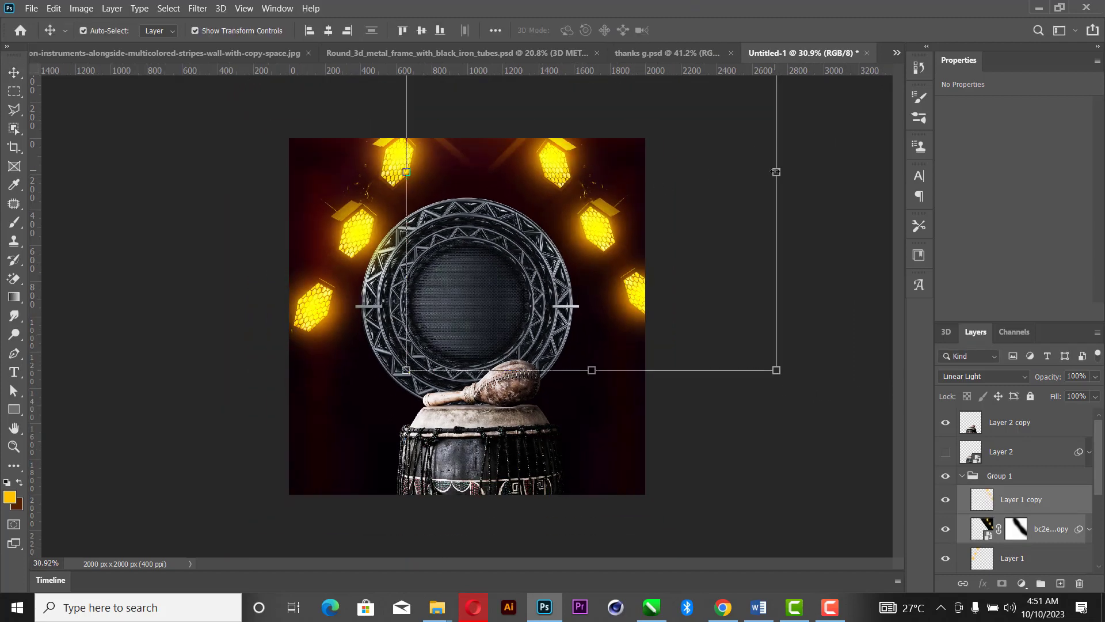
{"action": "left_click_drag", "start_coordinate": [407, 111], "coordinate": [594, 218]}
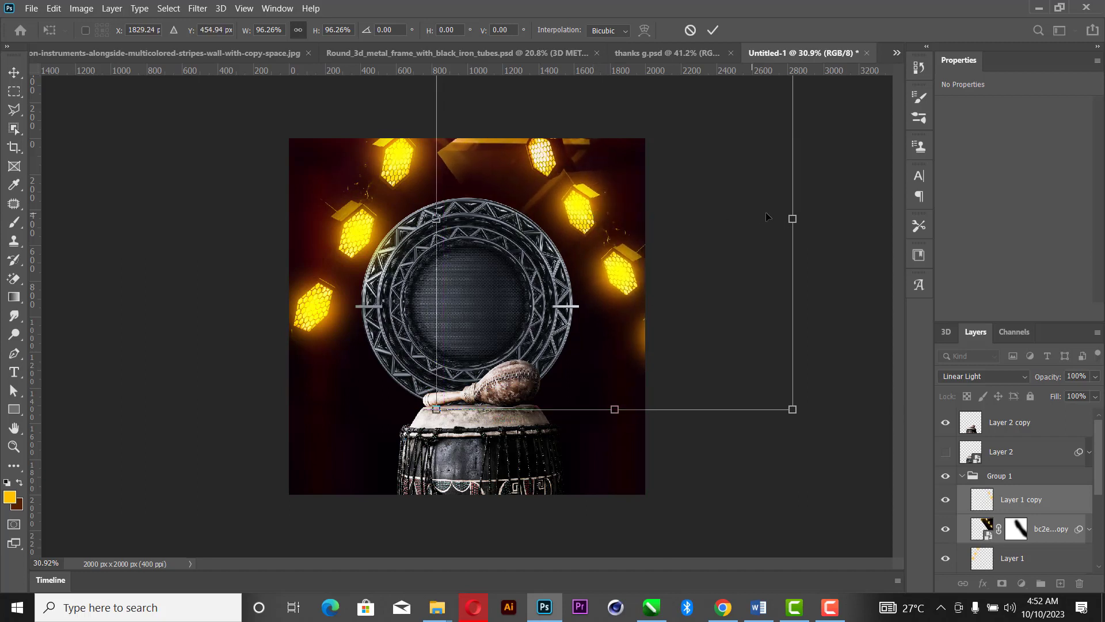
{"action": "mouse_move", "coordinate": [823, 206]}
{"action": "left_mouse_down"}
{"action": "mouse_move", "coordinate": [824, 224]}
{"action": "mouse_move", "coordinate": [825, 209]}
{"action": "left_mouse_up"}
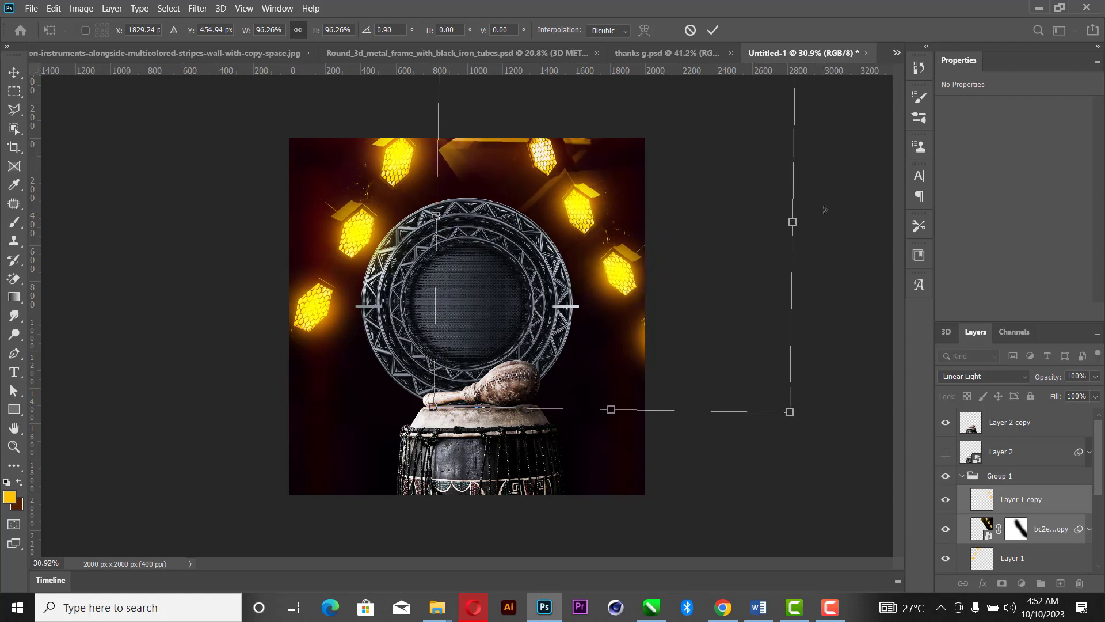
{"action": "left_click_drag", "start_coordinate": [644, 205], "coordinate": [640, 170]}
{"action": "left_click", "coordinate": [713, 30]}
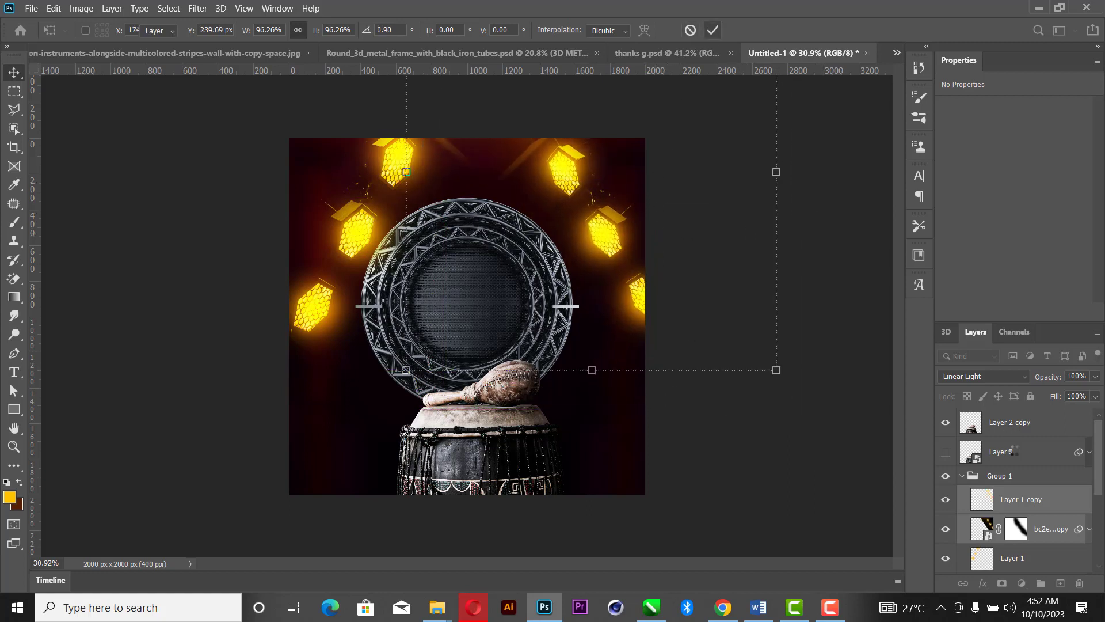
Delete the left-hand glow layer and the left-hand spotlight layer from Group 1.
{"action": "scroll", "coordinate": [1050, 516], "scroll_direction": "down", "scroll_amount": 2}
{"action": "left_click", "coordinate": [1050, 514]}
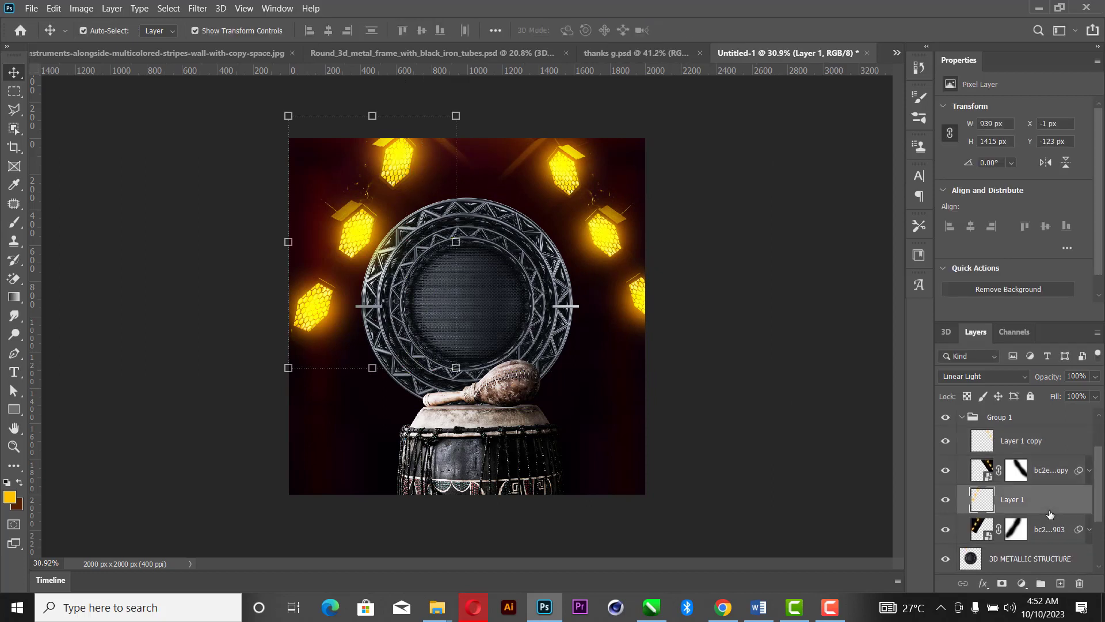
{"action": "key", "text": "Delete"}
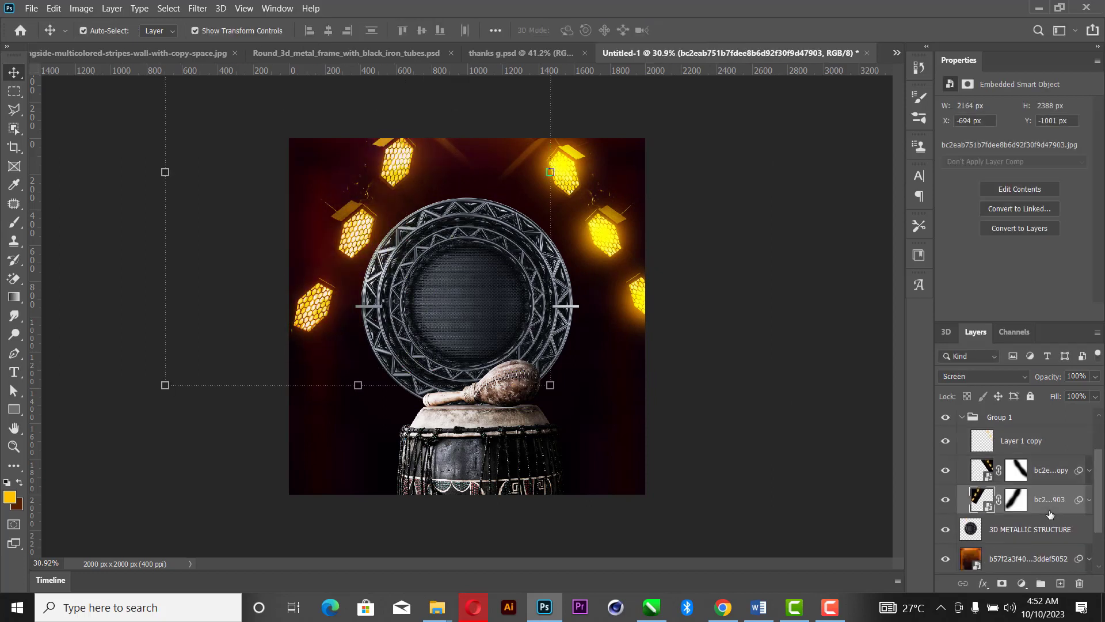
{"action": "key", "text": "Delete"}
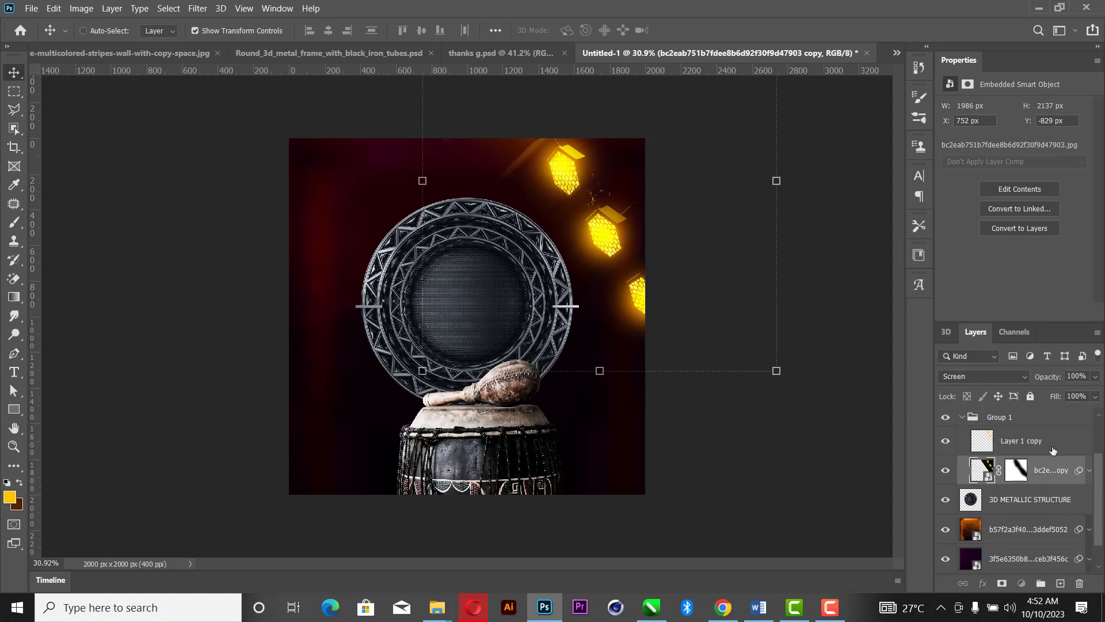
Duplicate the right-hand spotlight and glow layers, flip the copies horizontally, move them to the canvas's left side and rotate them about 5° counterclockwise.
{"action": "left_click", "coordinate": [1054, 450], "text": "shift"}
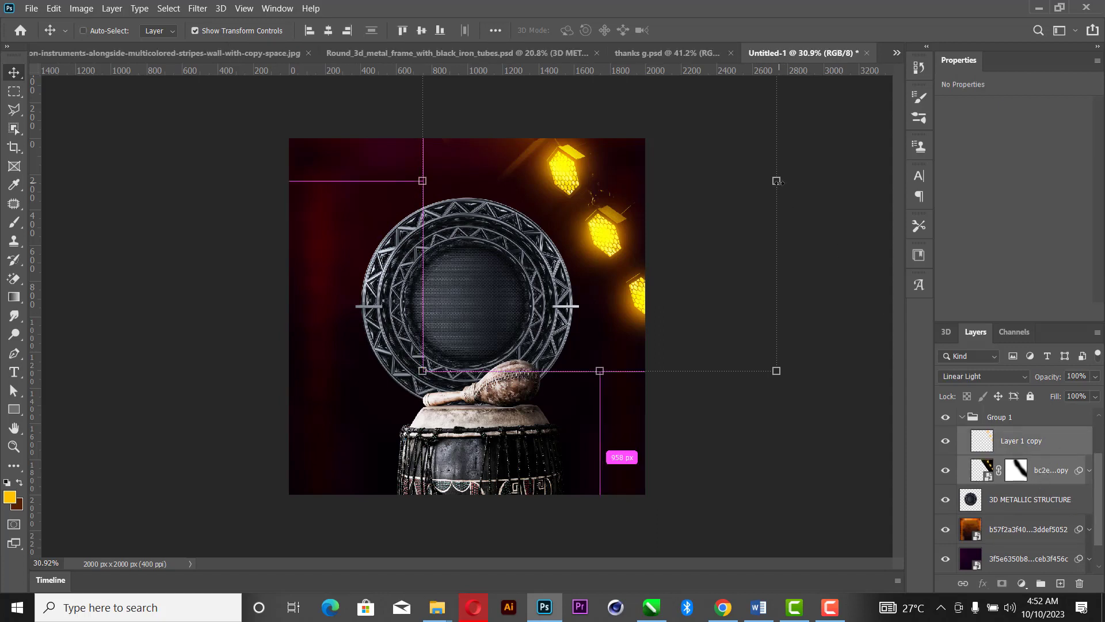
{"action": "key", "text": "ctrl+j"}
{"action": "key", "text": "ctrl+t"}
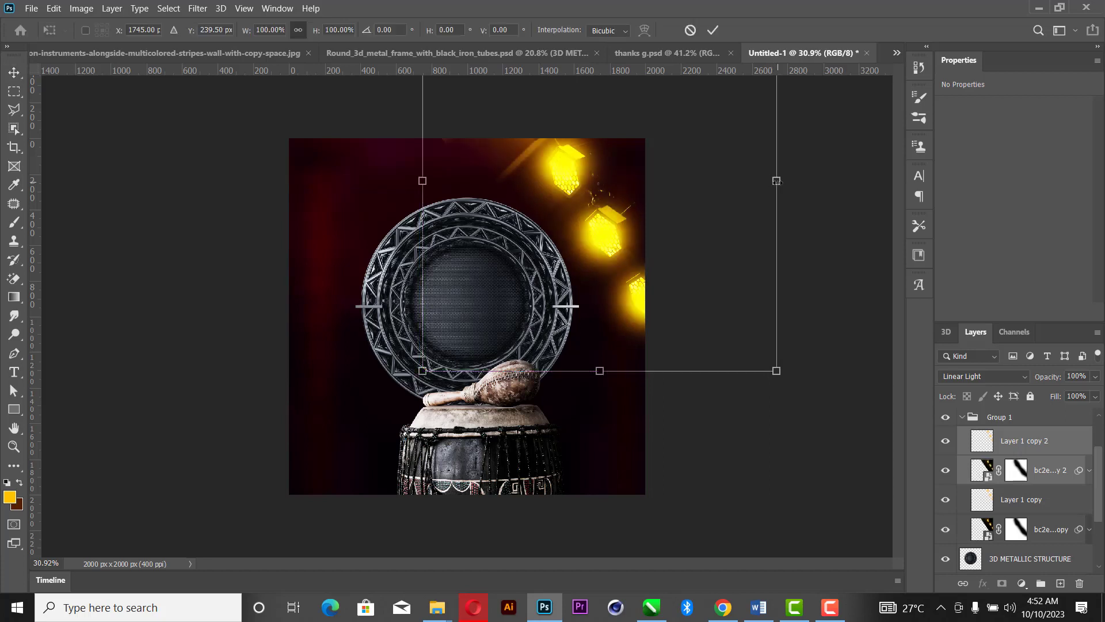
{"action": "right_click", "coordinate": [613, 206]}
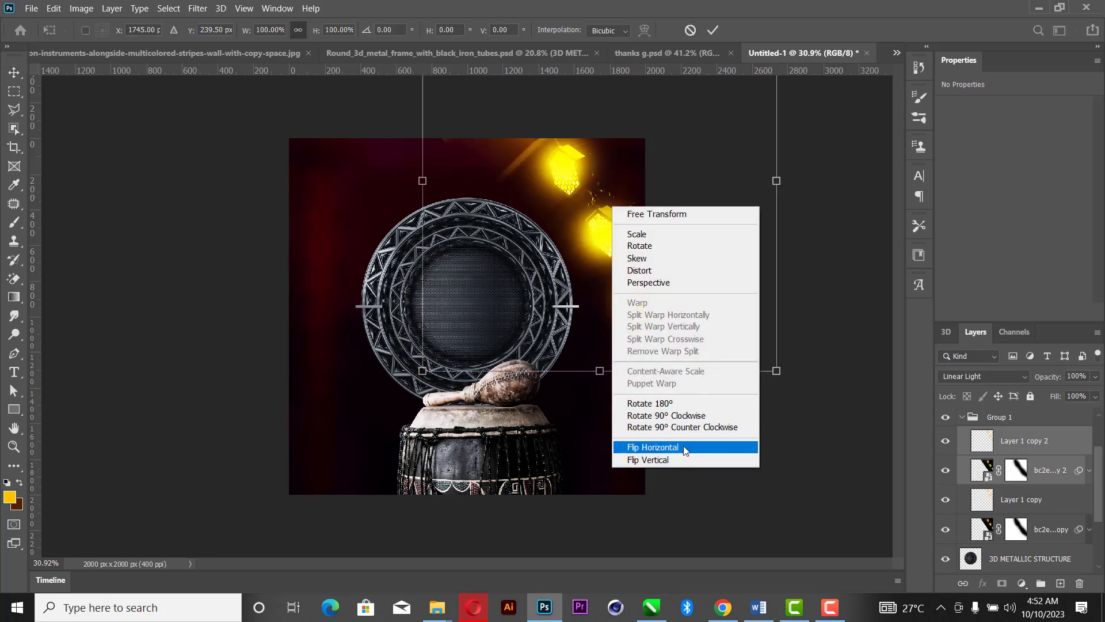
{"action": "left_click", "coordinate": [662, 447]}
{"action": "left_click_drag", "start_coordinate": [594, 218], "coordinate": [329, 220]}
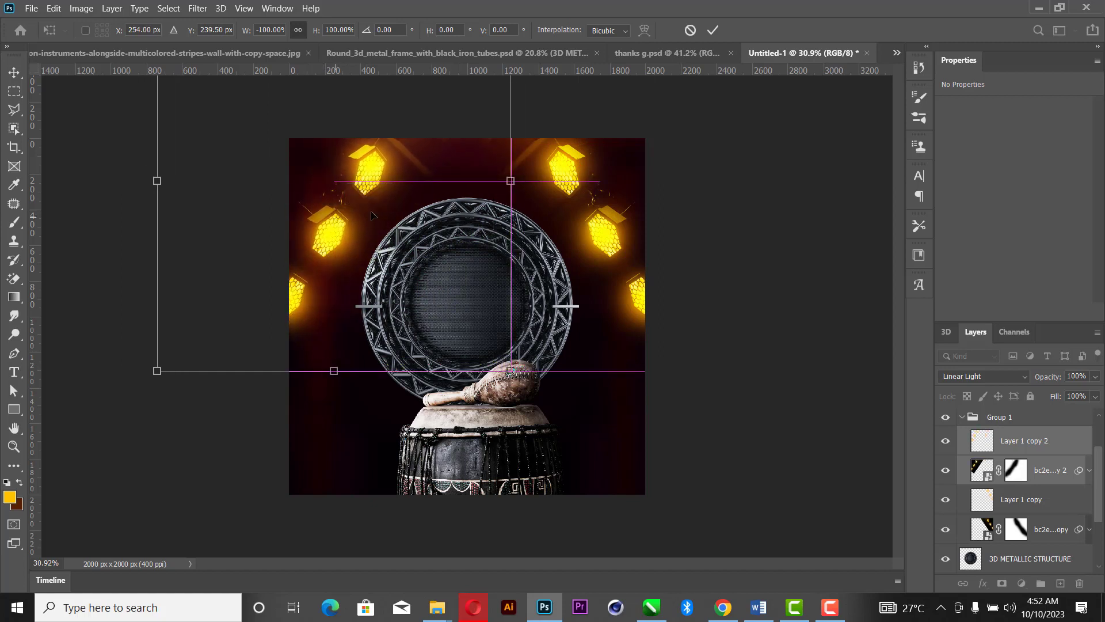
{"action": "left_click_drag", "start_coordinate": [544, 192], "coordinate": [558, 172]}
{"action": "left_click", "coordinate": [712, 32]}
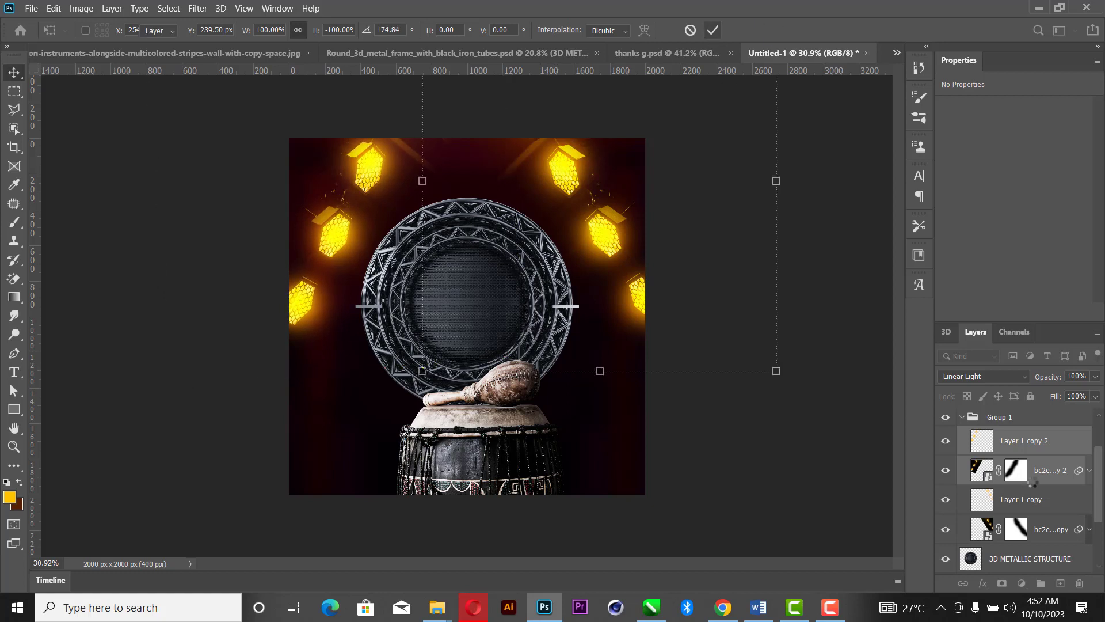
Rotate the right-hand spotlights and their glow layer together 4.66° clockwise to match the left side.
{"action": "left_click", "coordinate": [1044, 508]}
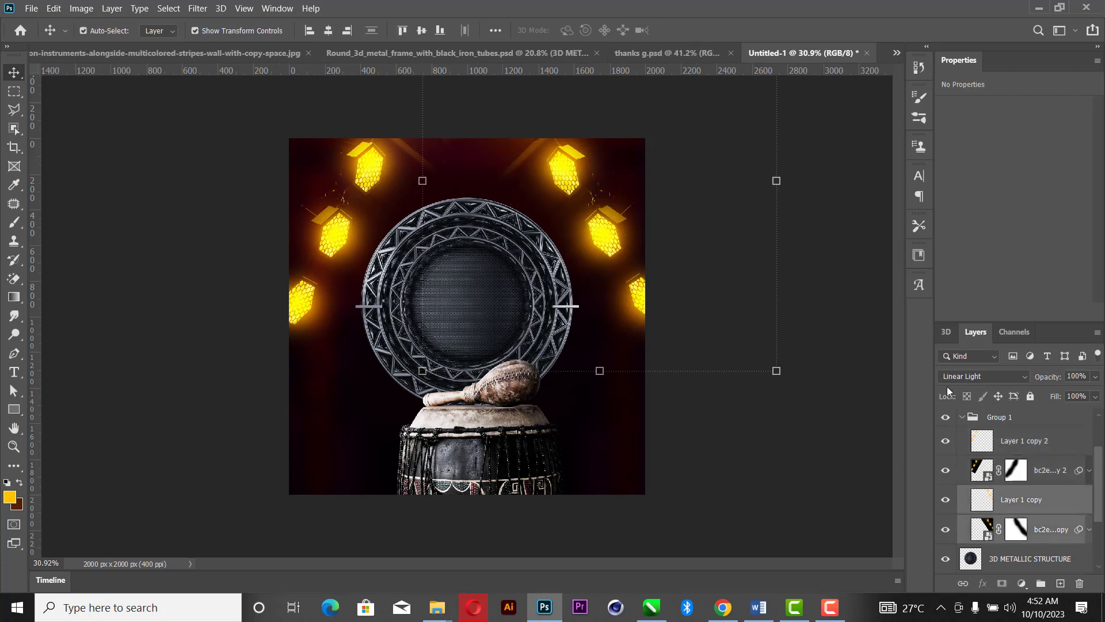
{"action": "left_click", "coordinate": [801, 184]}
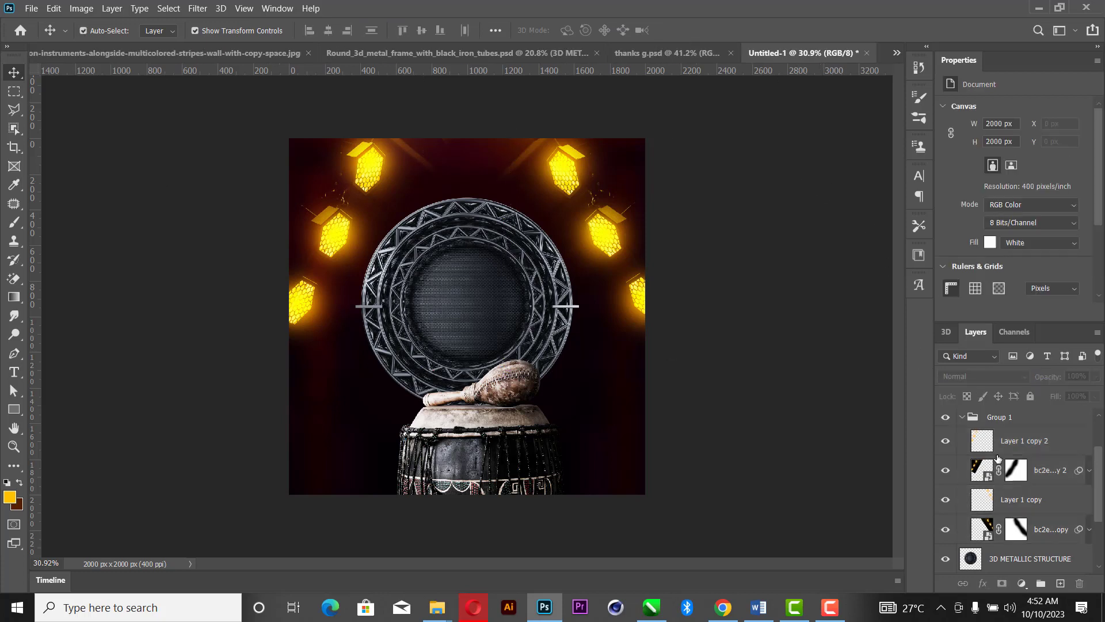
{"action": "left_click", "coordinate": [1055, 512]}
{"action": "left_click", "coordinate": [1054, 529], "text": "shift"}
{"action": "key", "text": "ctrl+t"}
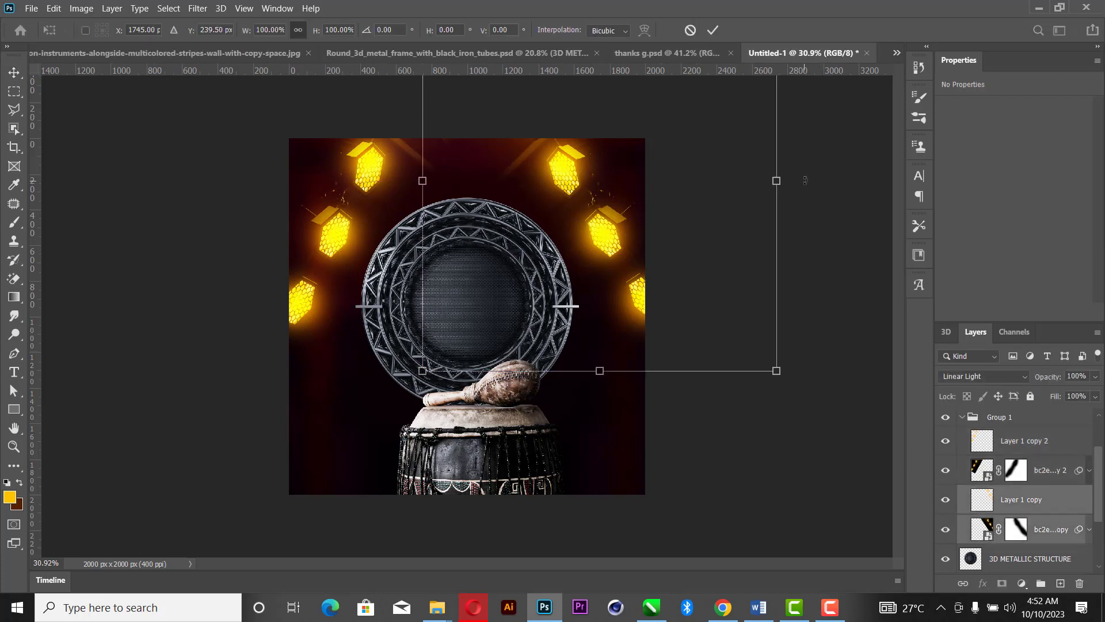
{"action": "left_click_drag", "start_coordinate": [804, 180], "coordinate": [813, 197]}
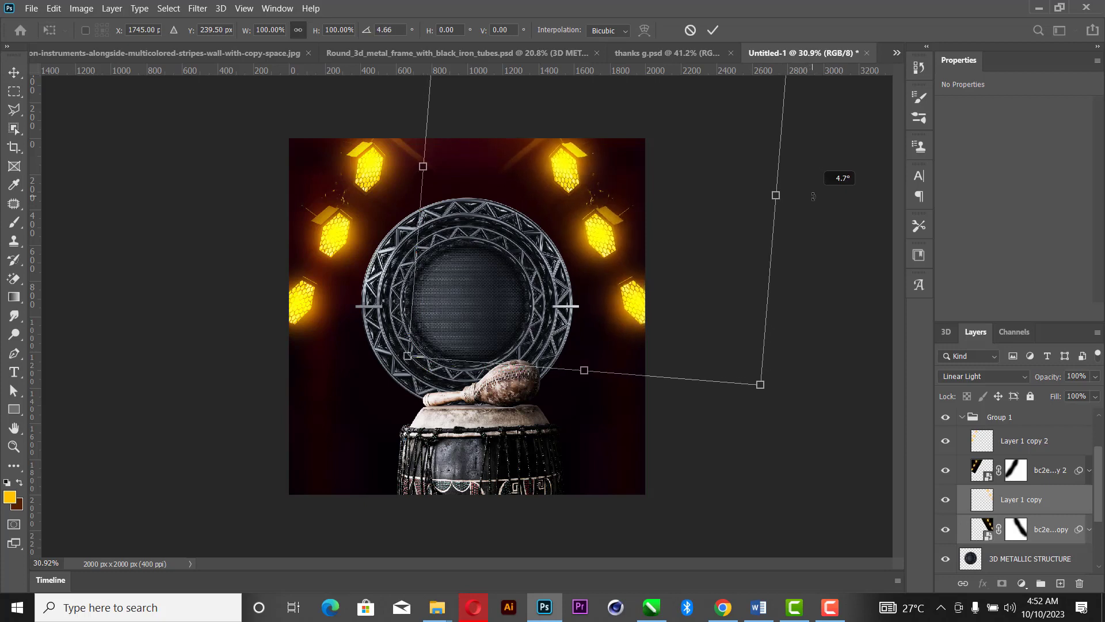
{"action": "key", "text": "Return"}
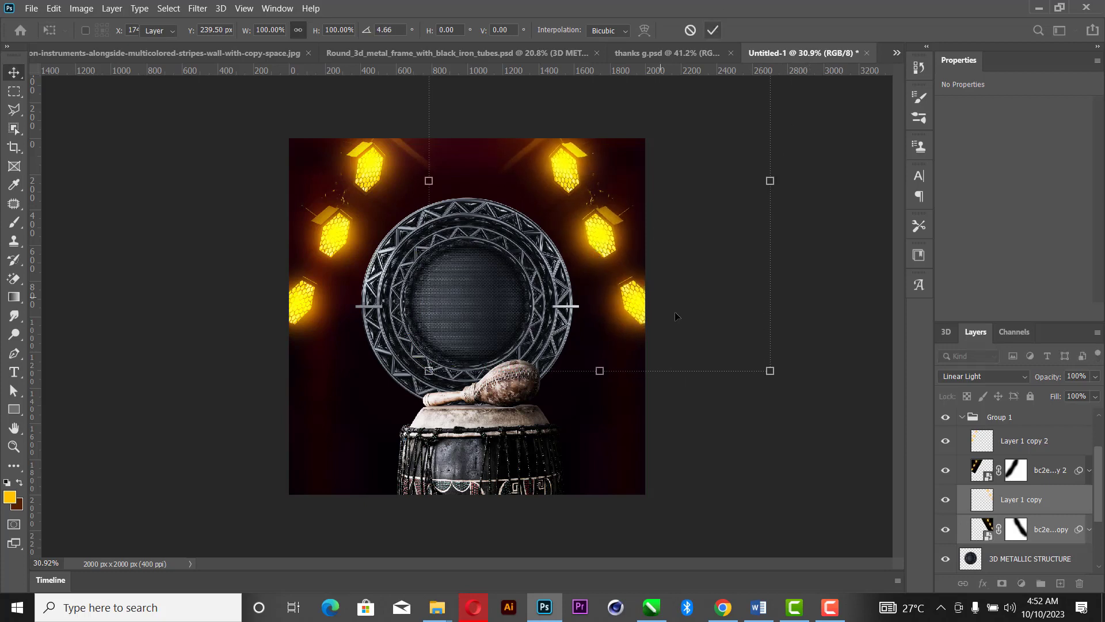
{"action": "left_click", "coordinate": [861, 360]}
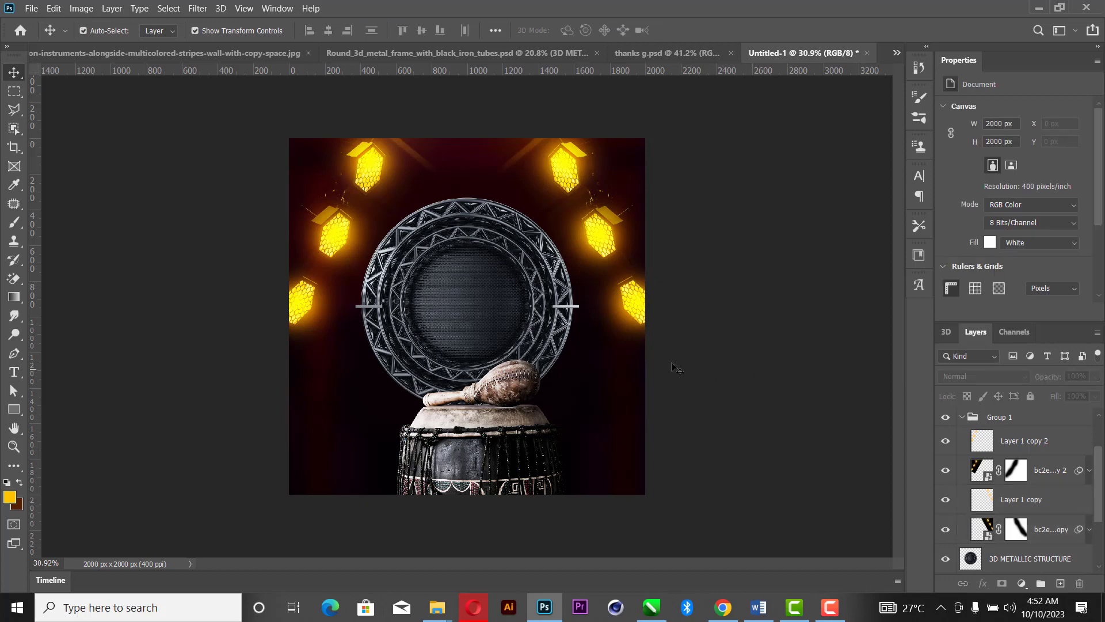
Shift the drum cutout left to X 530 px, Y 1243 px.
{"action": "key", "text": "z"}
{"action": "right_click", "coordinate": [521, 251]}
{"action": "left_click", "coordinate": [540, 260]}
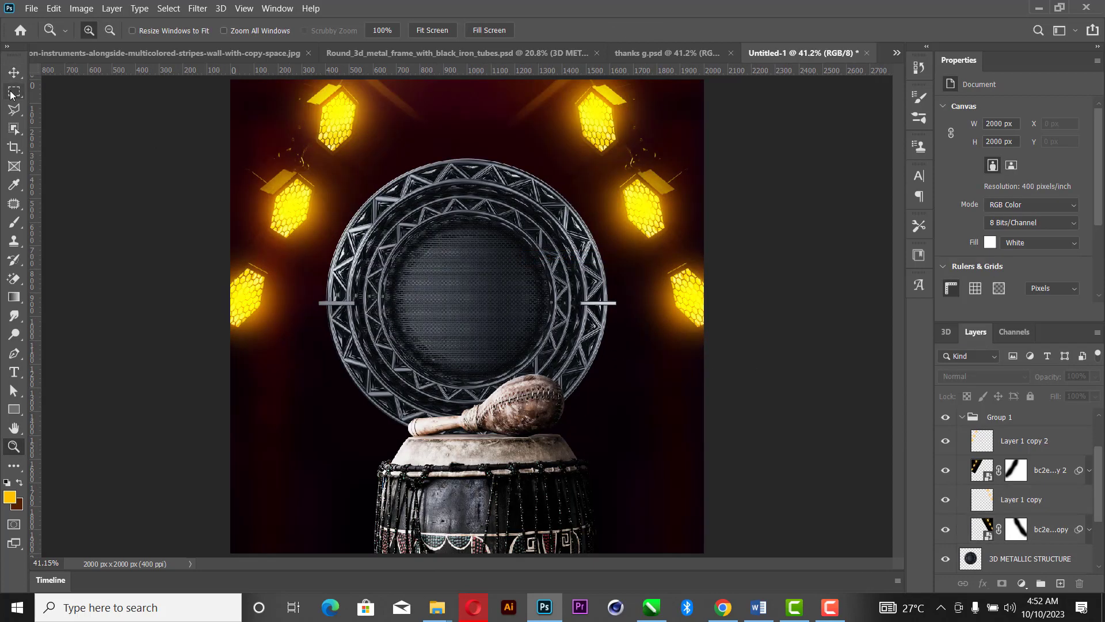
{"action": "key", "text": "v"}
{"action": "left_click_drag", "start_coordinate": [493, 478], "coordinate": [486, 480]}
Open the metal structure layer in the Camera Raw Filter and set Contrast to +43, Shadows to -50 and Blacks to -27.
{"action": "left_click", "coordinate": [502, 332]}
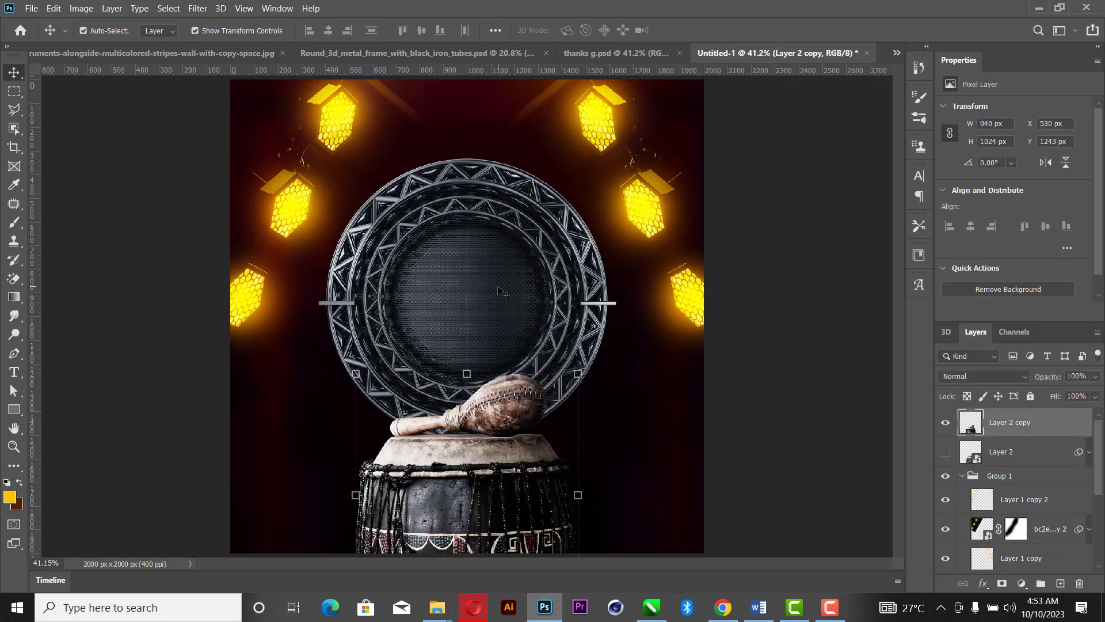
{"action": "left_click", "coordinate": [198, 8]}
{"action": "left_click", "coordinate": [286, 88]}
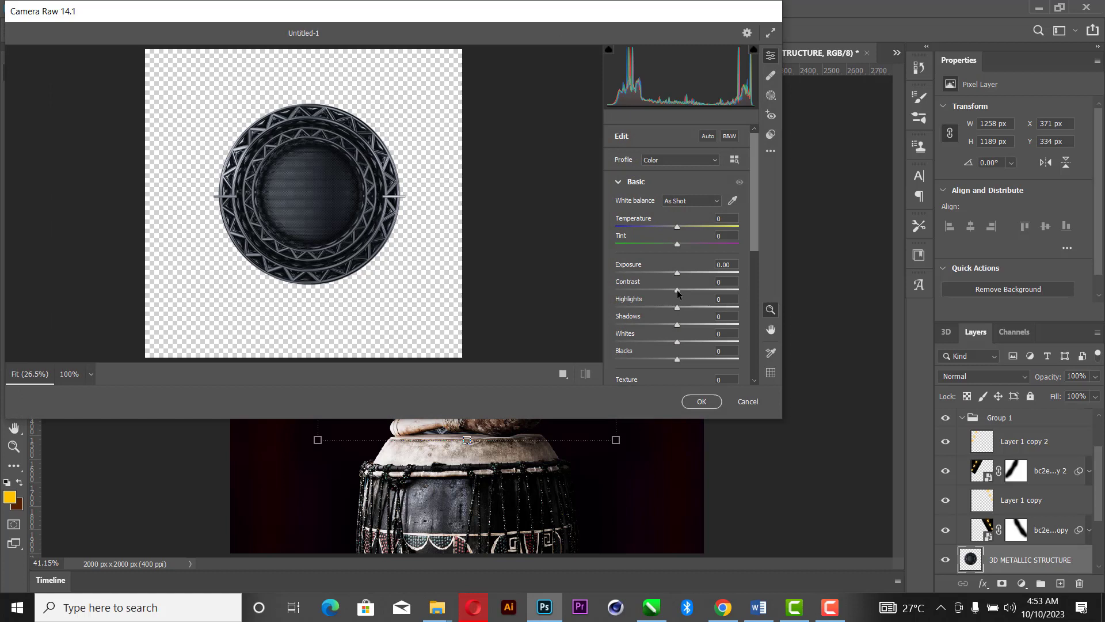
{"action": "left_click_drag", "start_coordinate": [677, 290], "coordinate": [703, 290]}
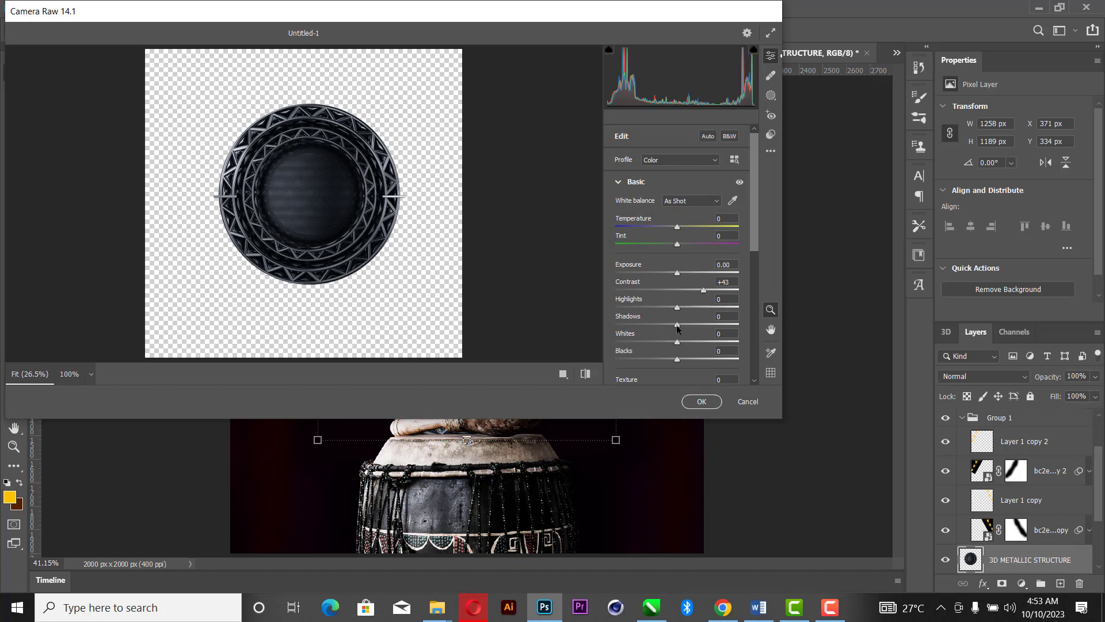
{"action": "left_click_drag", "start_coordinate": [677, 325], "coordinate": [661, 360]}
{"action": "scroll", "coordinate": [674, 339], "scroll_direction": "down", "scroll_amount": 3}
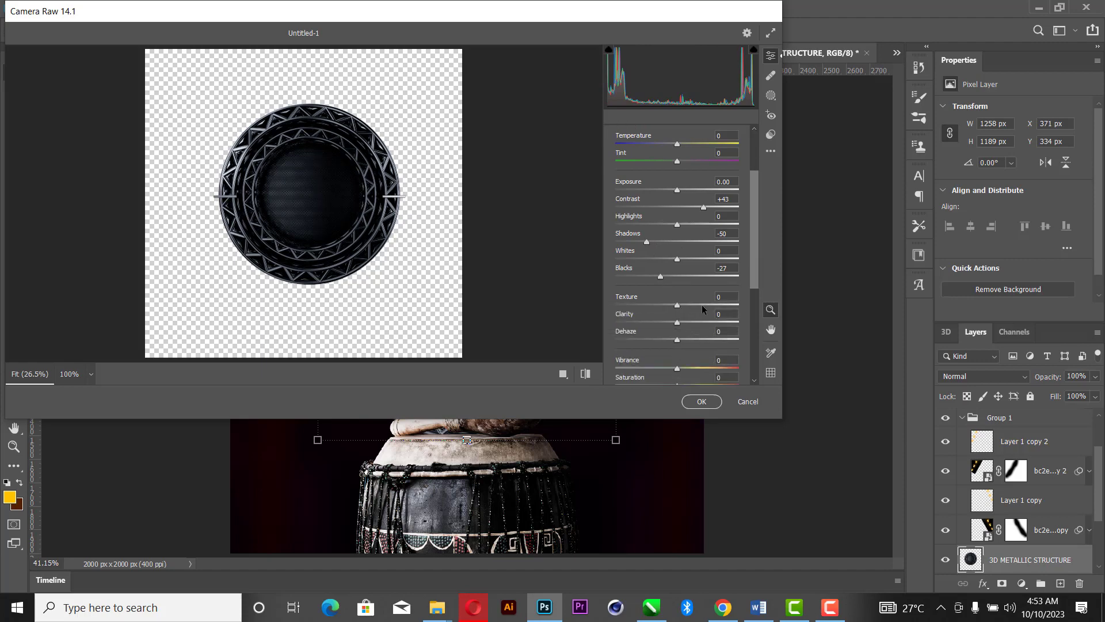
Set Texture to +24, Vibrance to -39 and Saturation to -21 for the metal structure, and apply the Camera Raw adjustments.
{"action": "left_click_drag", "start_coordinate": [685, 305], "coordinate": [693, 305]}
{"action": "left_click_drag", "start_coordinate": [676, 368], "coordinate": [654, 374]}
{"action": "scroll", "coordinate": [728, 352], "scroll_direction": "down", "scroll_amount": 1}
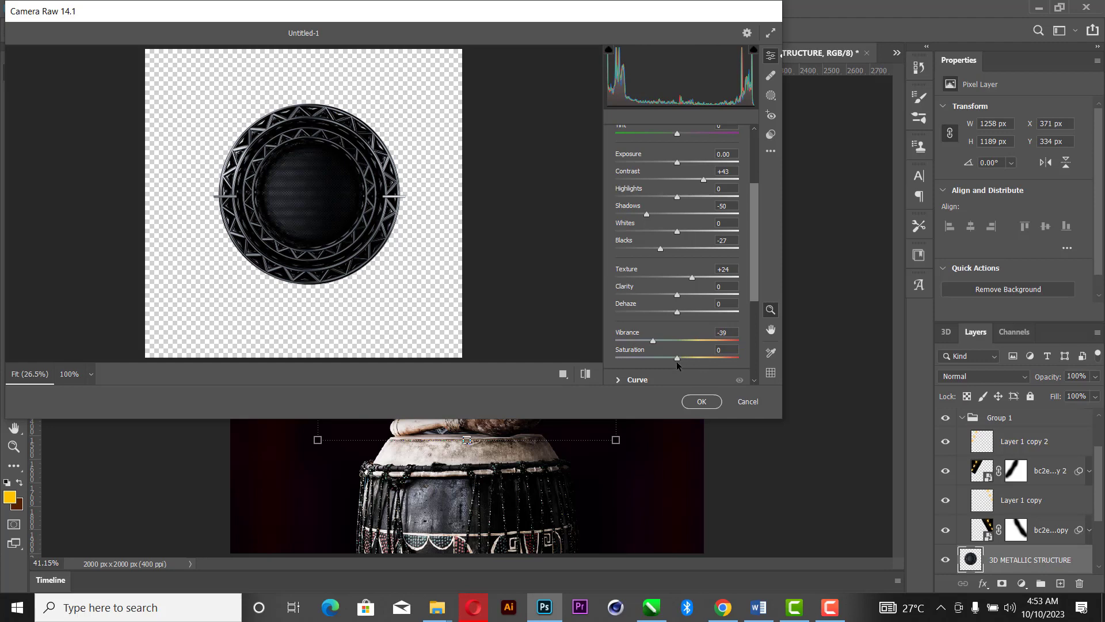
{"action": "left_click_drag", "start_coordinate": [664, 359], "coordinate": [663, 359]}
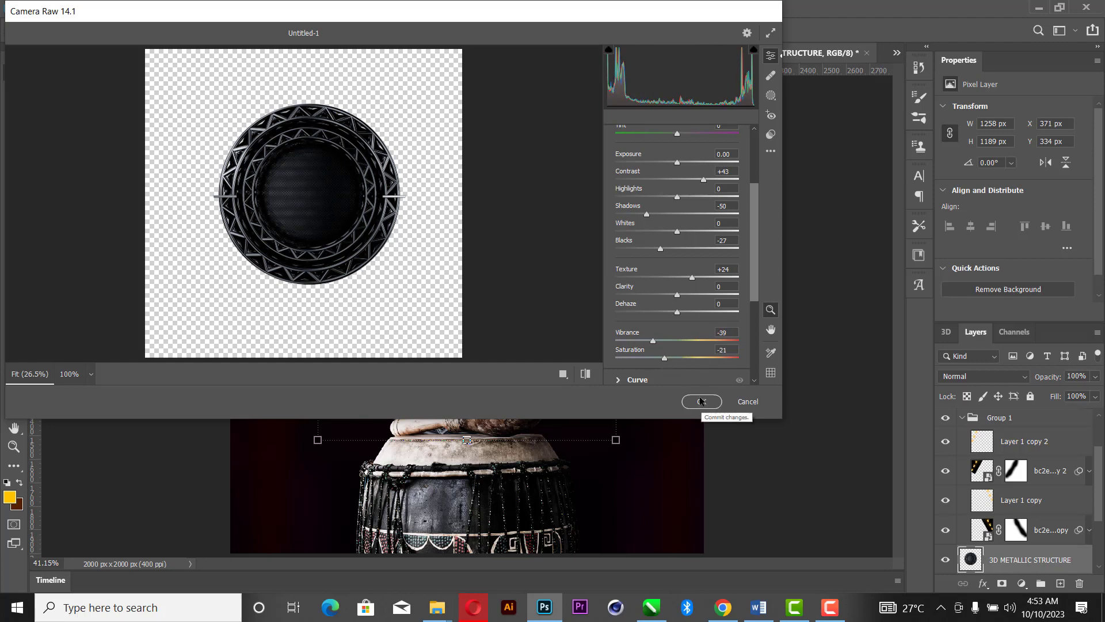
{"action": "left_click", "coordinate": [701, 402]}
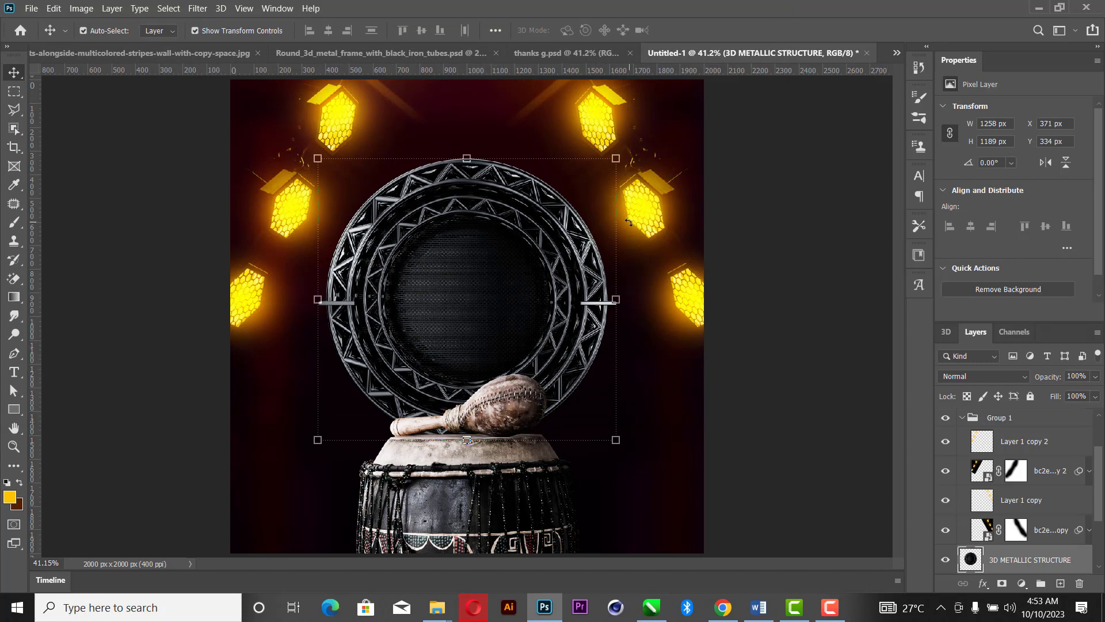
Enlarge the right-hand spotlights' glow layer to 105.68% and shift it slightly down and inward.
{"action": "left_click", "coordinate": [659, 202]}
{"action": "left_click_drag", "start_coordinate": [527, 218], "coordinate": [516, 218]}
{"action": "left_click_drag", "start_coordinate": [611, 217], "coordinate": [607, 227]}
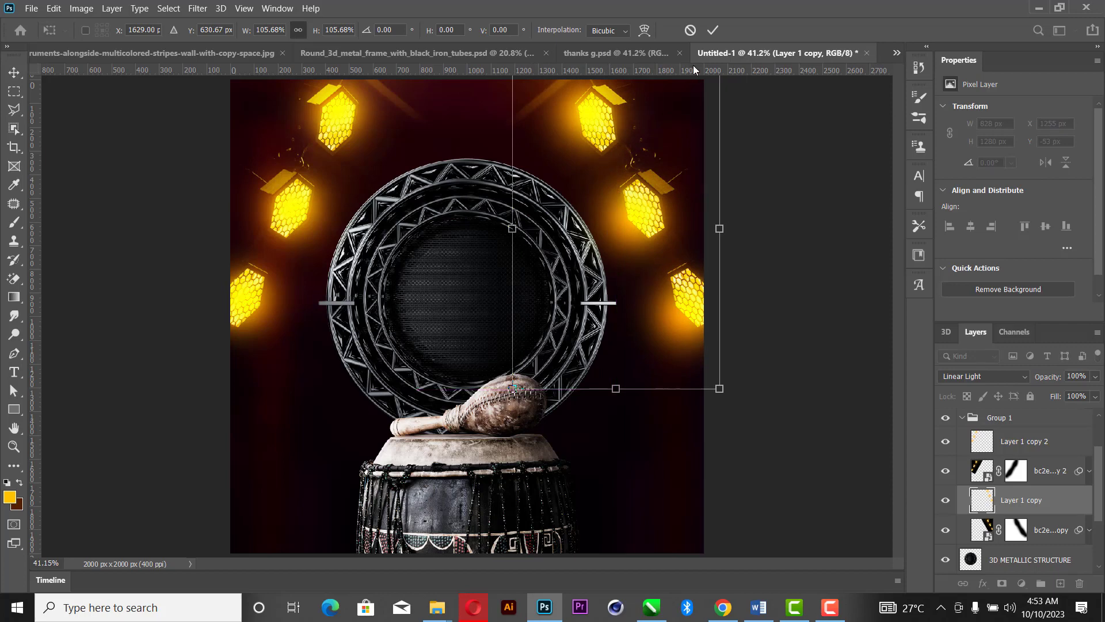
{"action": "left_click", "coordinate": [712, 30]}
Enlarge the left-hand spotlights' glow layer to 111.50% and shift it slightly, to X -51 px, Y -126 px.
{"action": "key", "text": "alt+]"}
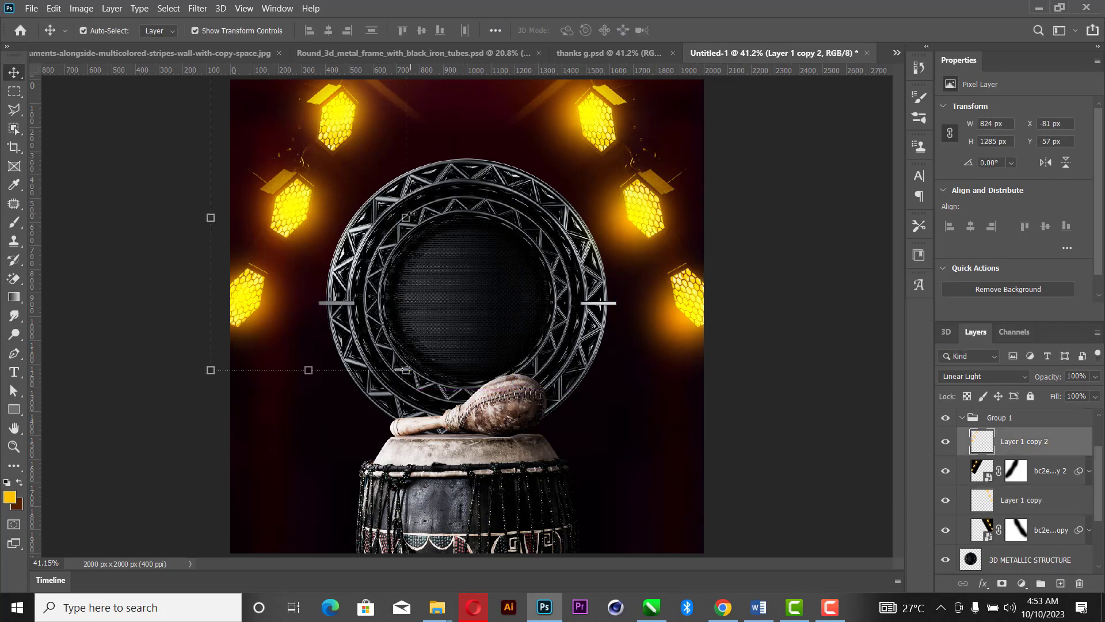
{"action": "left_click_drag", "start_coordinate": [405, 218], "coordinate": [431, 216]}
{"action": "mouse_move", "coordinate": [385, 181]}
{"action": "left_mouse_down"}
{"action": "mouse_move", "coordinate": [393, 192]}
{"action": "mouse_move", "coordinate": [393, 182]}
{"action": "left_mouse_up"}
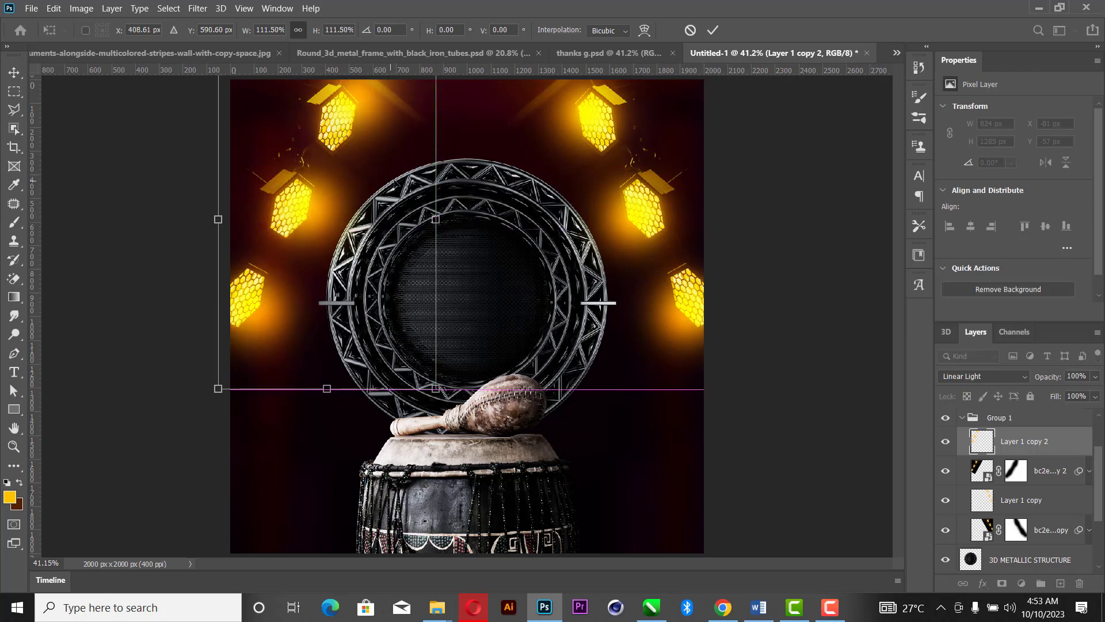
{"action": "left_click", "coordinate": [713, 31]}
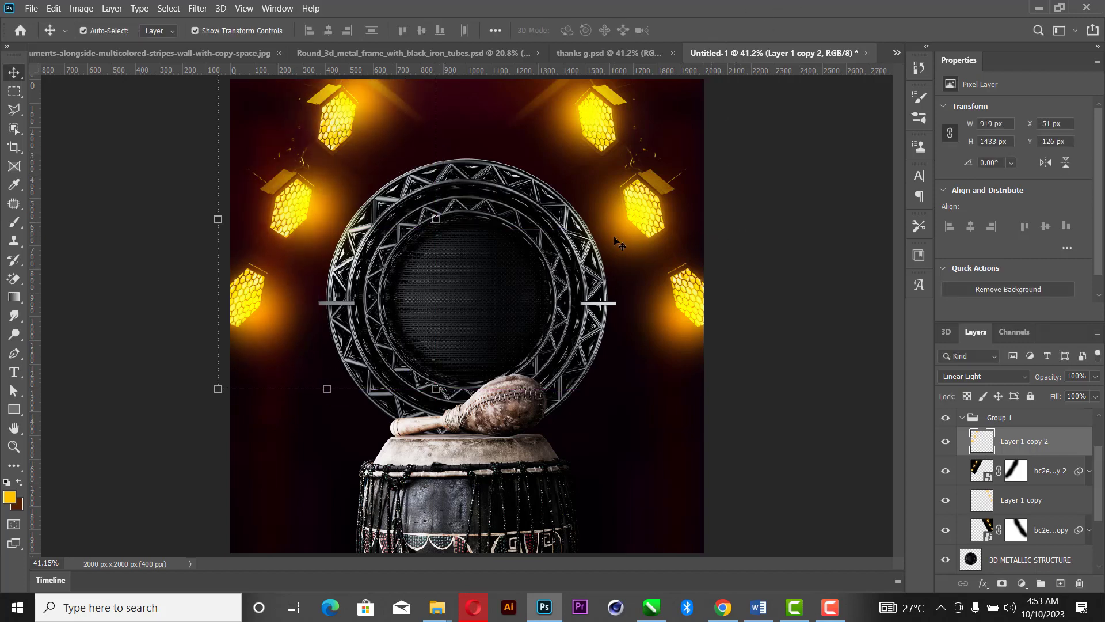
Hide the right-hand glow layer, Layer 1 copy, and add a new empty layer directly above it.
{"action": "left_click", "coordinate": [955, 511]}
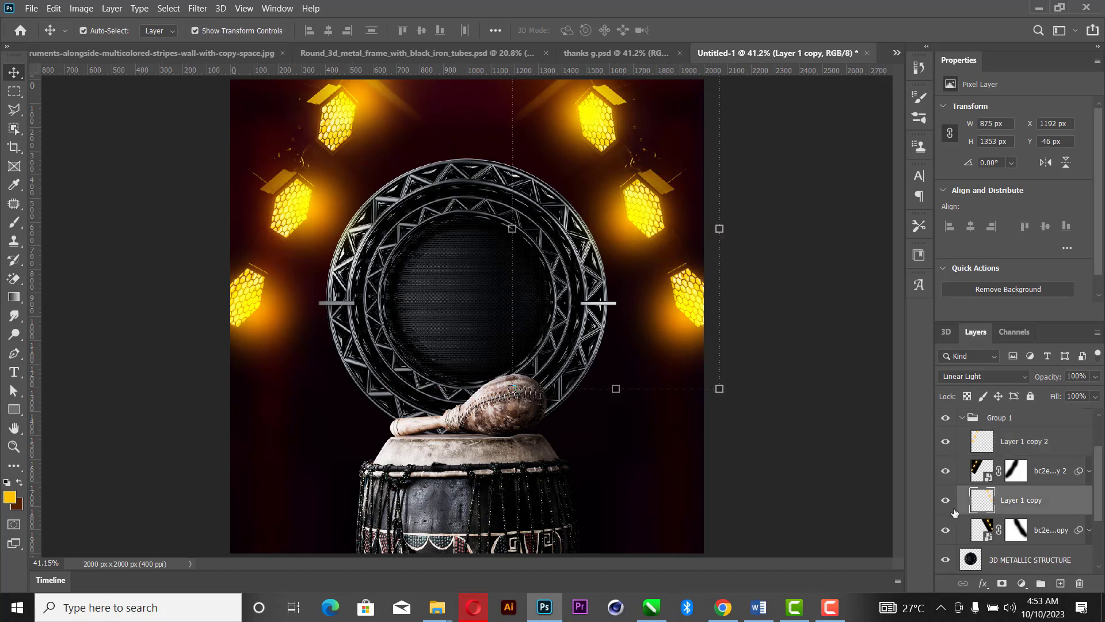
{"action": "left_click", "coordinate": [946, 502]}
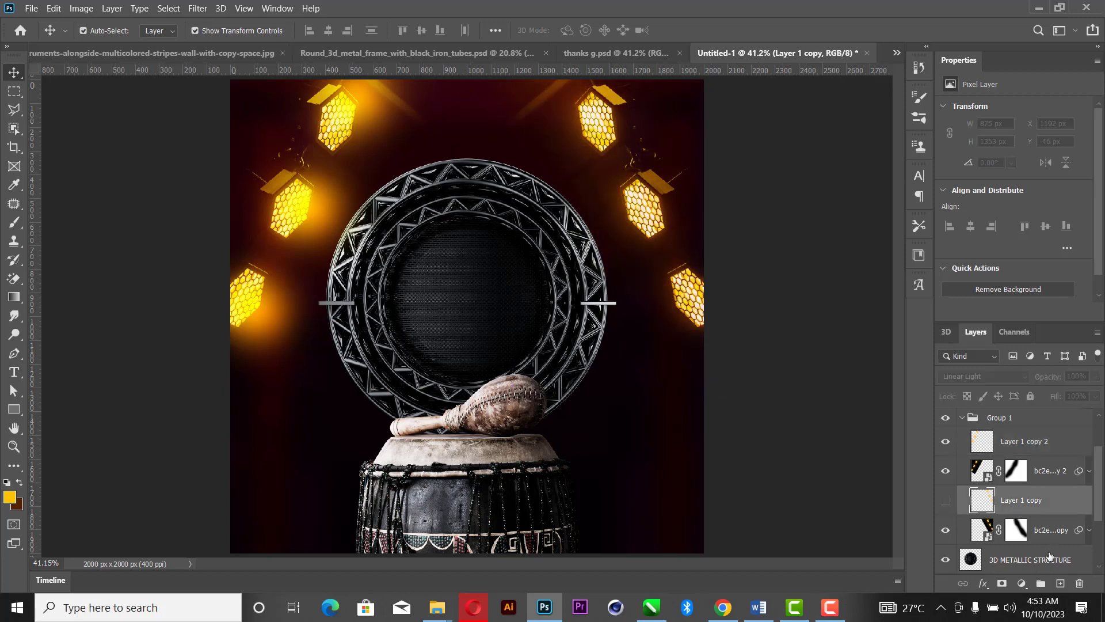
{"action": "left_click", "coordinate": [1061, 583]}
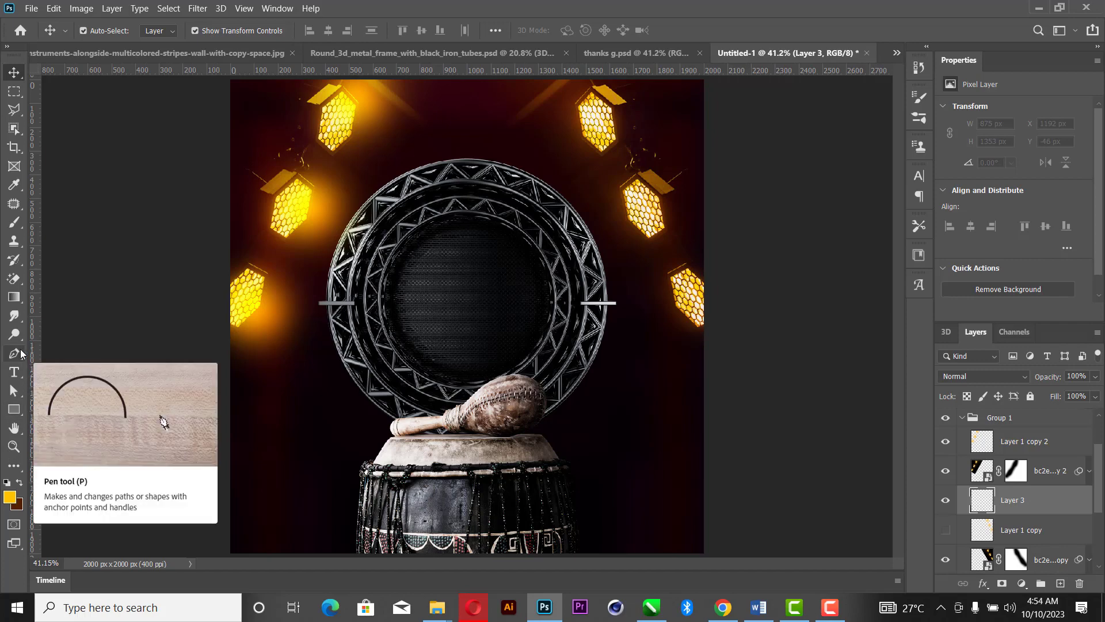
Paint soft yellow glow dabs with a 400 px brush at the three right-hand spotlights on the new layer.
{"action": "key", "text": "b"}
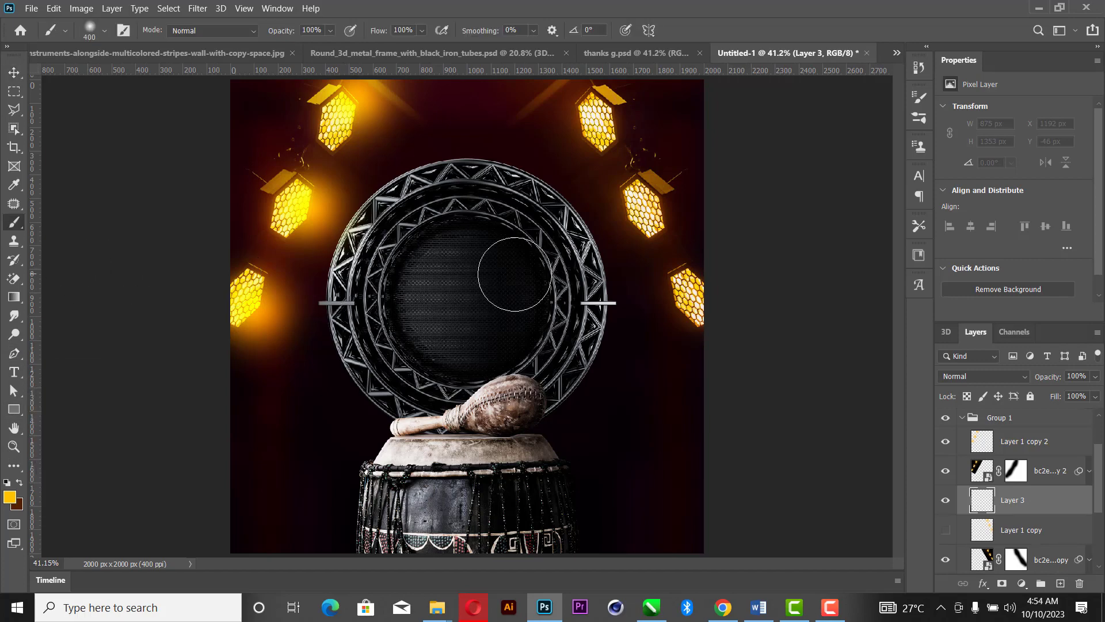
{"action": "left_click", "coordinate": [627, 219]}
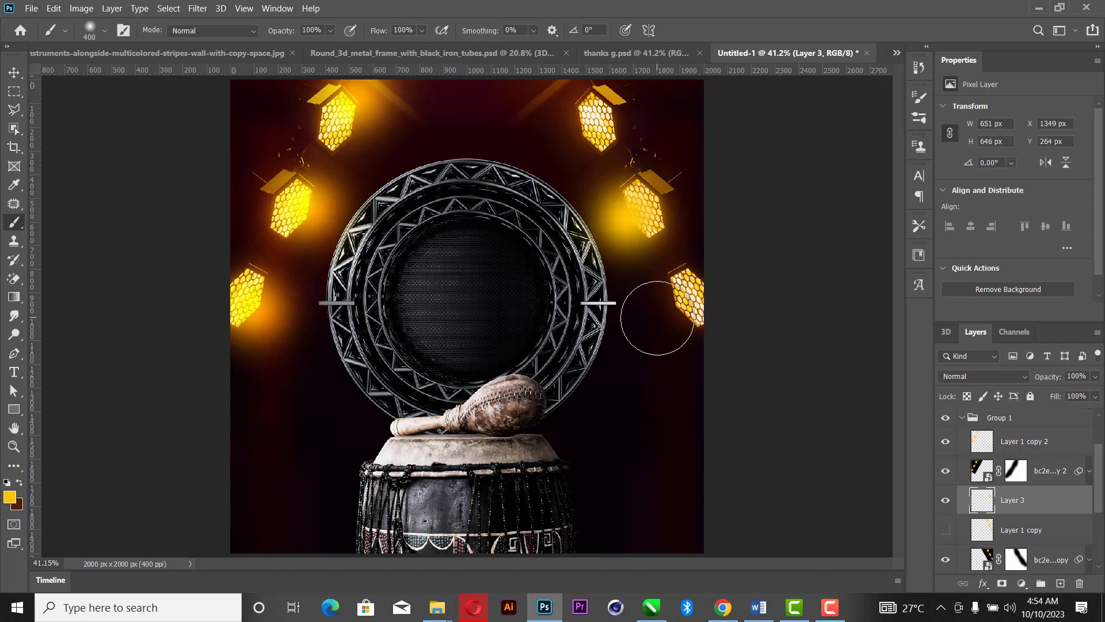
{"action": "left_click", "coordinate": [657, 318]}
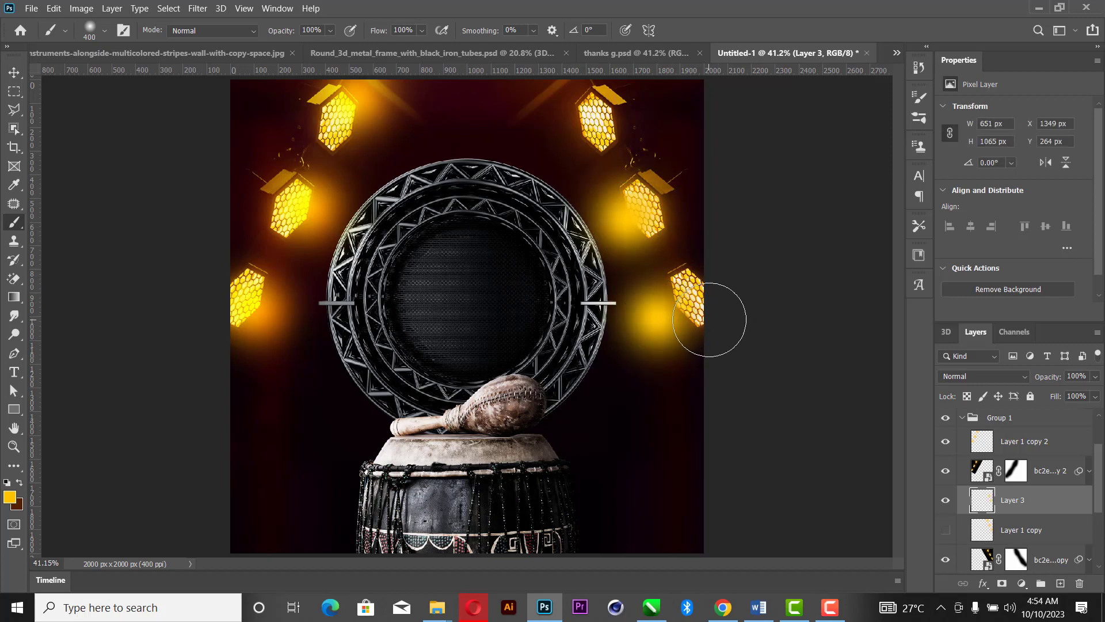
{"action": "key", "text": "ctrl+z"}
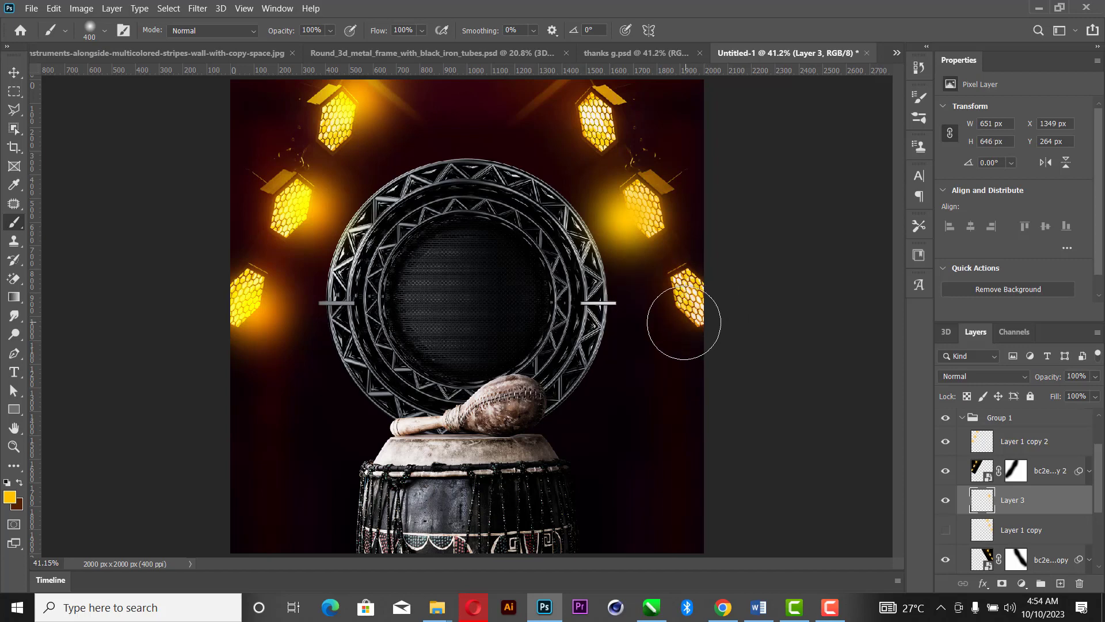
{"action": "left_click", "coordinate": [684, 306]}
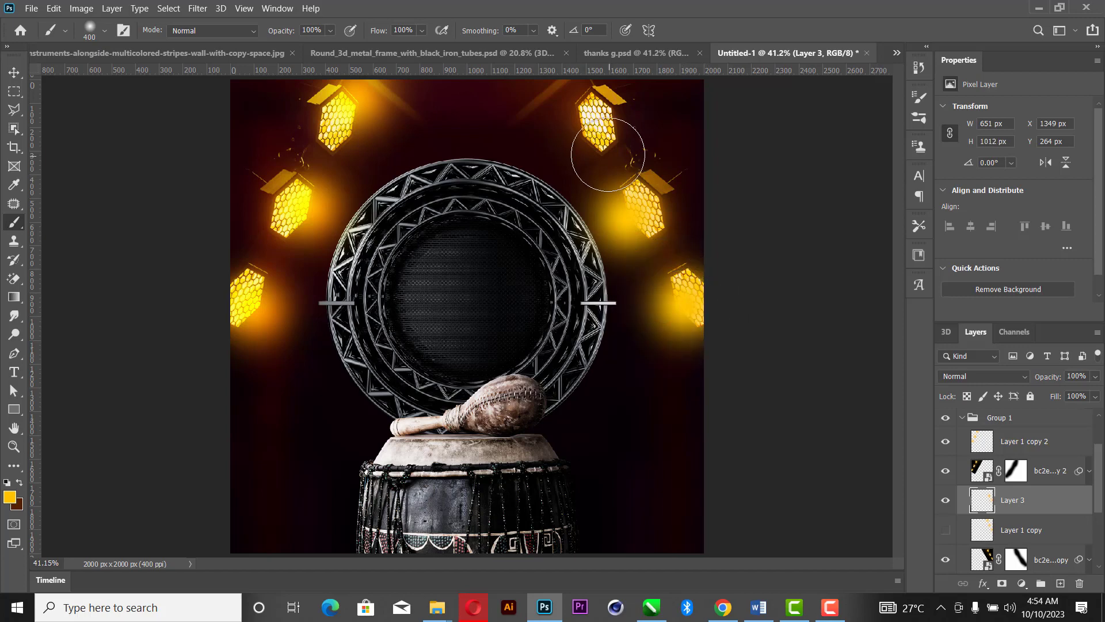
{"action": "left_click", "coordinate": [577, 136]}
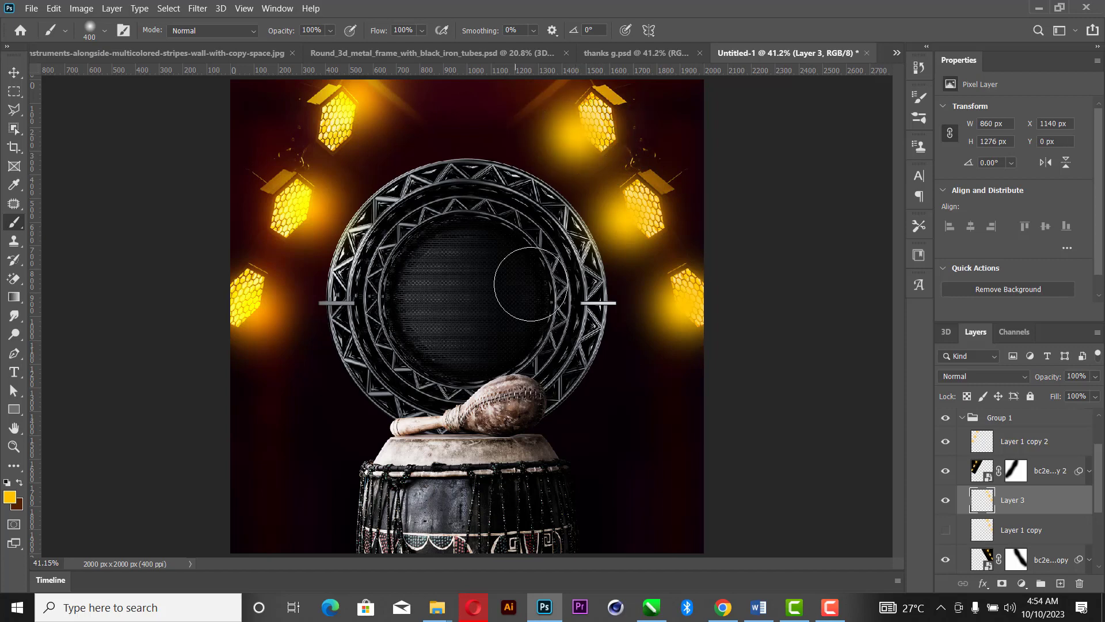
Replace the left-hand glow layer, Layer 1 copy 2, with a new layer carrying soft yellow brush dabs beside the three left-hand spotlights.
{"action": "left_click", "coordinate": [1046, 450]}
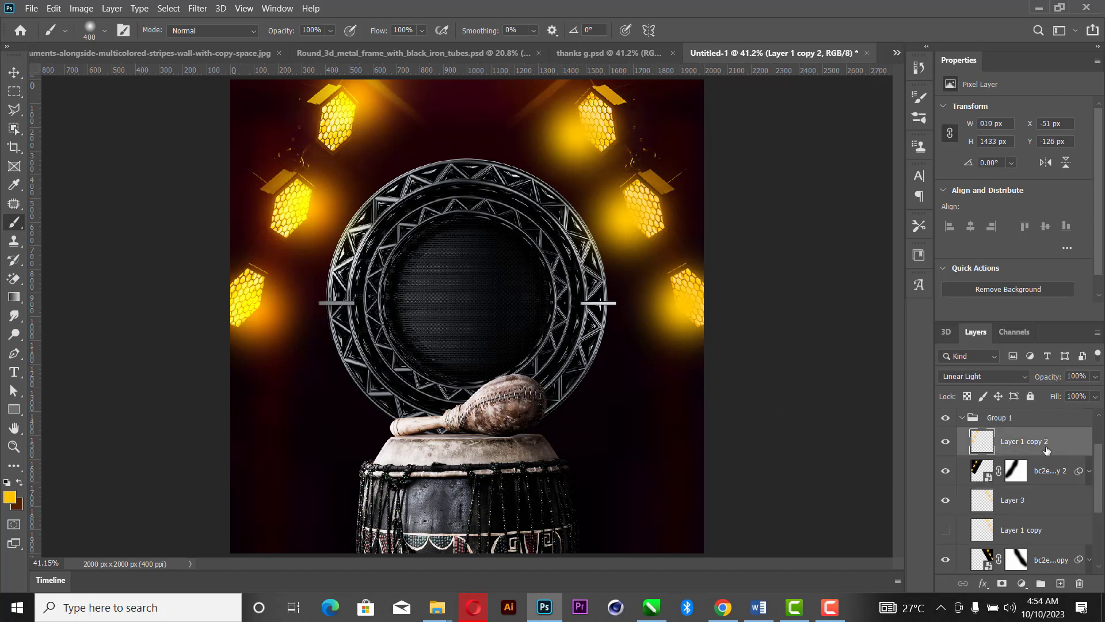
{"action": "key", "text": "Delete"}
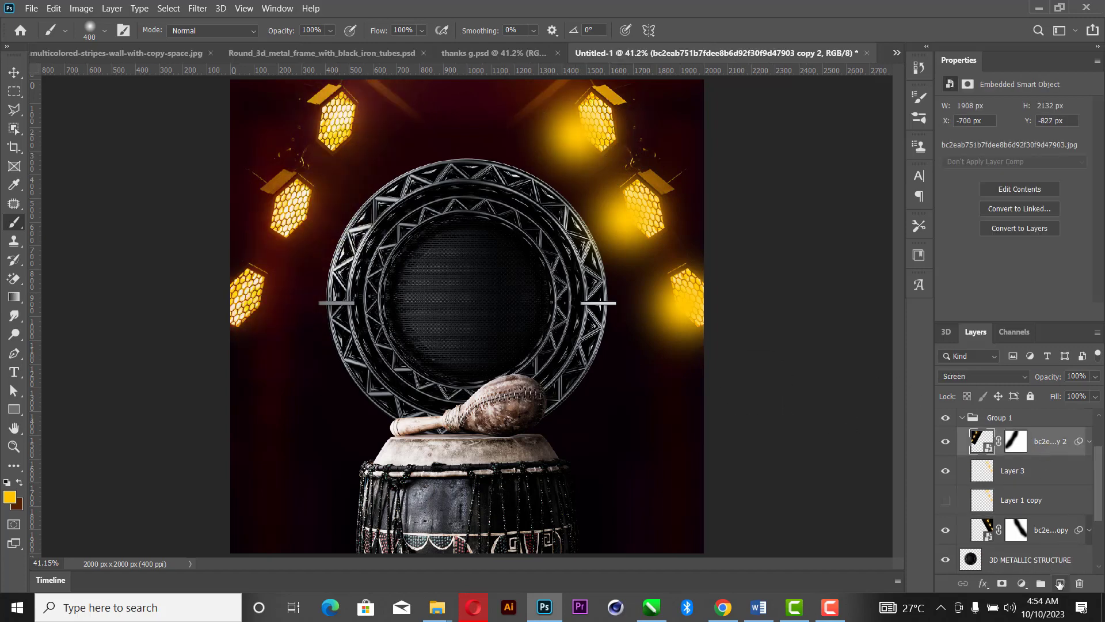
{"action": "left_click", "coordinate": [1061, 584]}
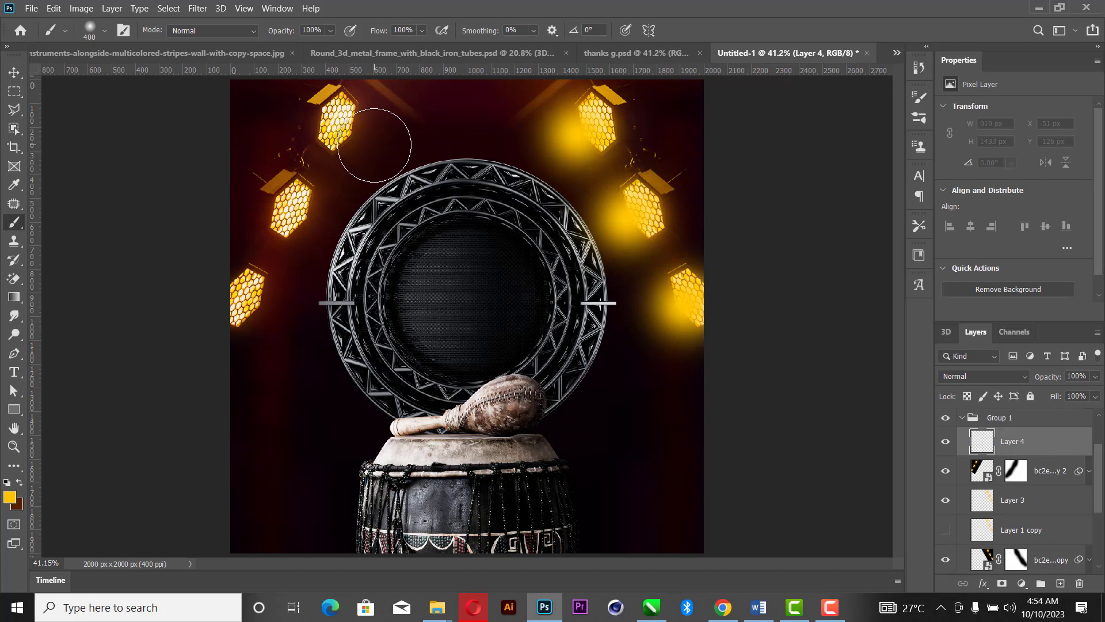
{"action": "left_click_drag", "start_coordinate": [374, 145], "coordinate": [357, 172]}
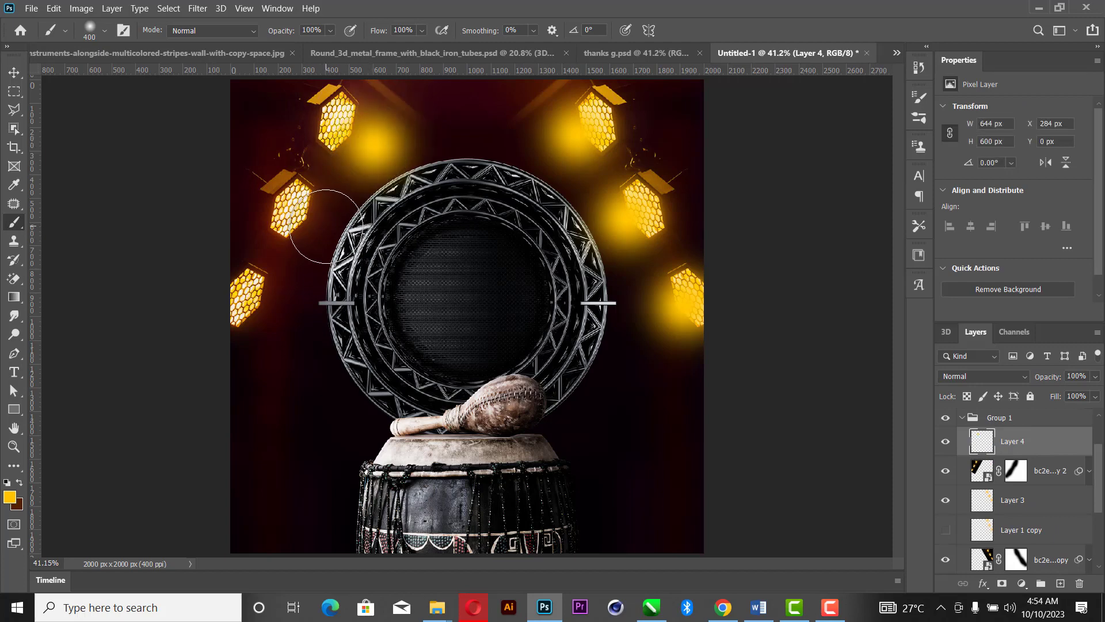
{"action": "left_click", "coordinate": [325, 226]}
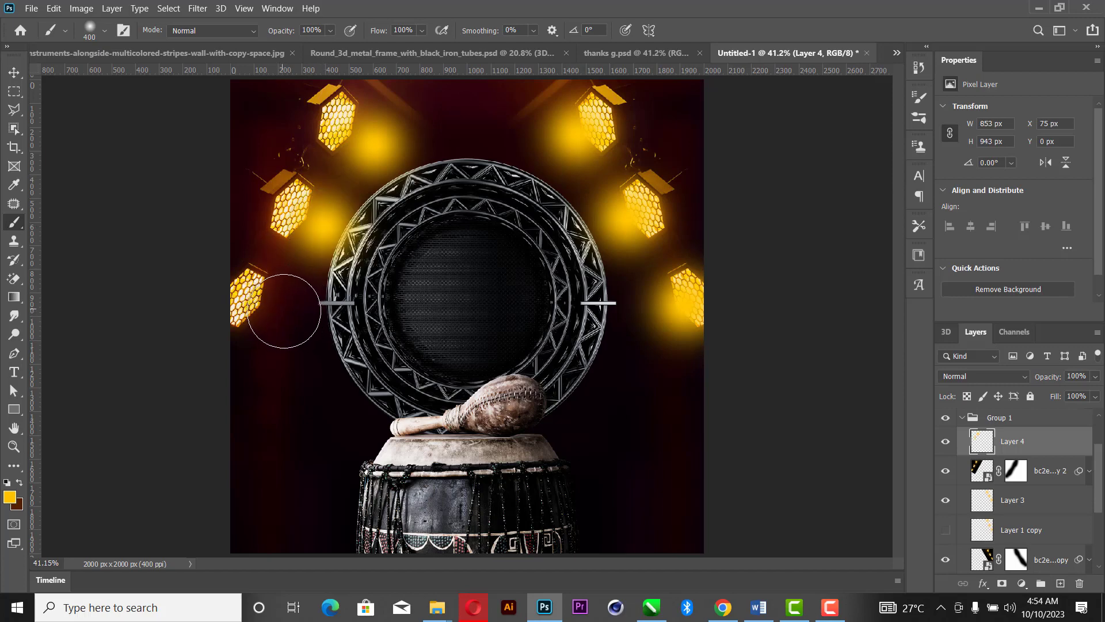
{"action": "left_click", "coordinate": [284, 309]}
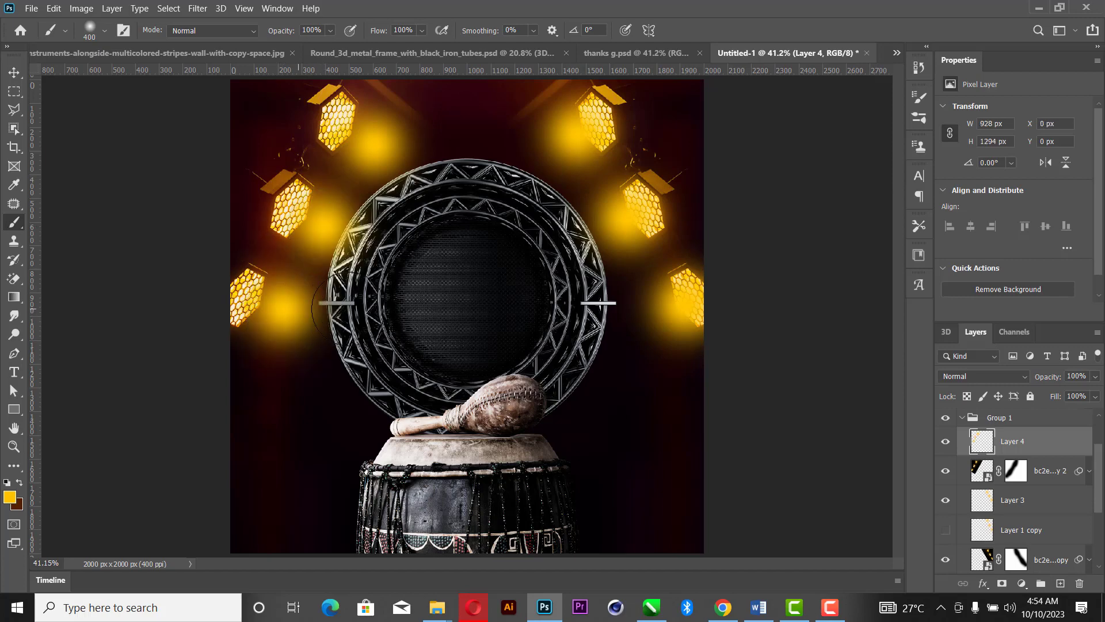
Try Linear Light blending on the left-hand glow layer and set the right-hand glow layer, Layer 3, to Soft Light.
{"action": "left_click", "coordinate": [14, 72]}
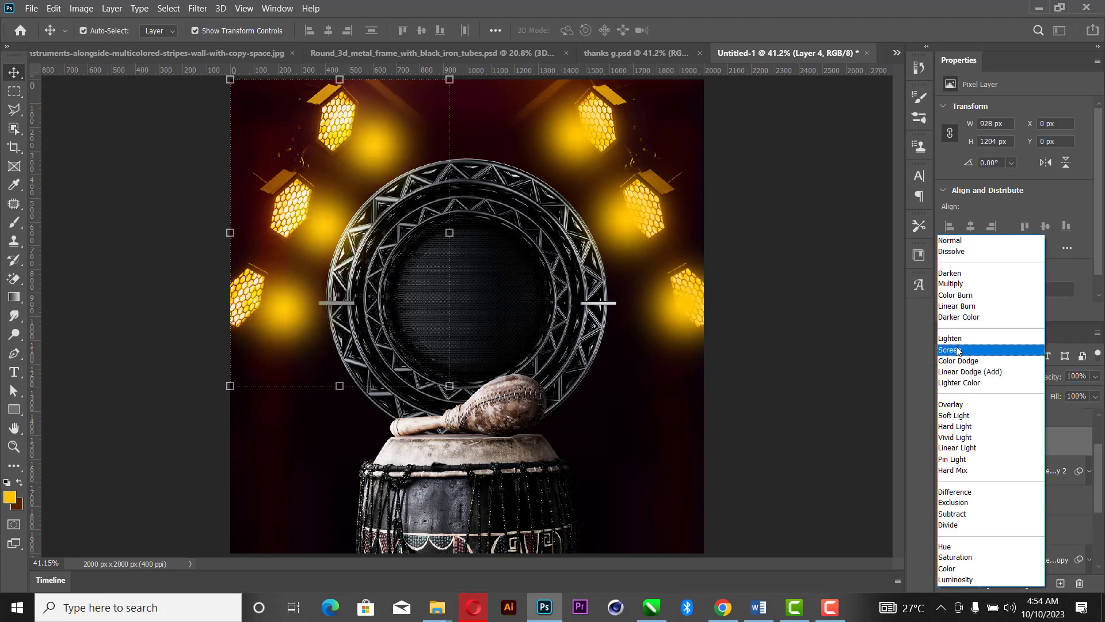
{"action": "left_click", "coordinate": [984, 448]}
{"action": "left_click", "coordinate": [660, 259]}
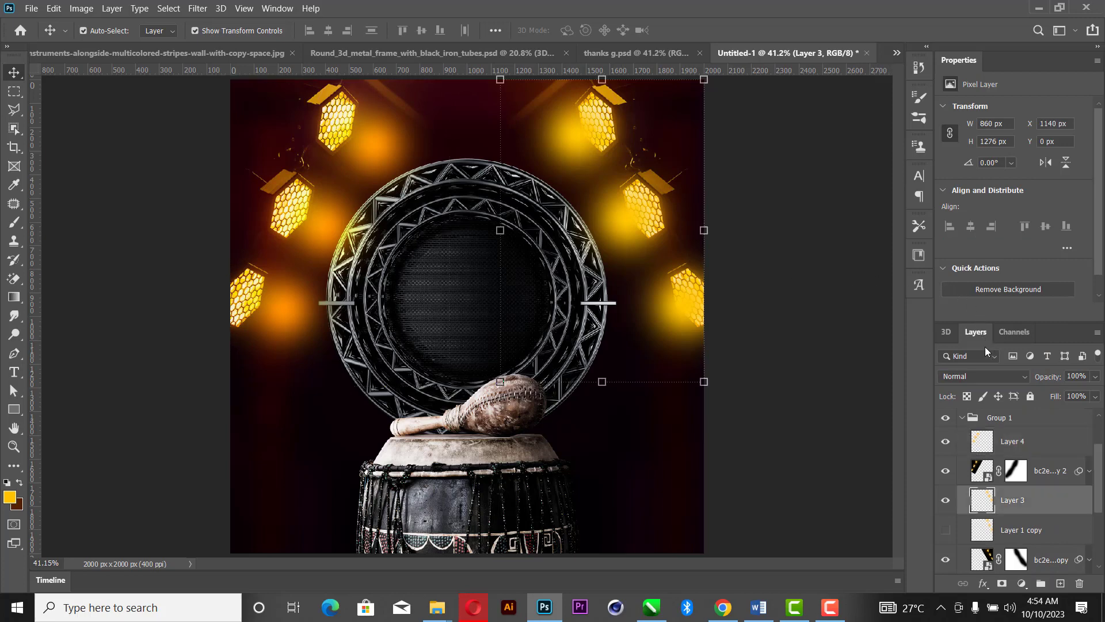
{"action": "left_click", "coordinate": [986, 376]}
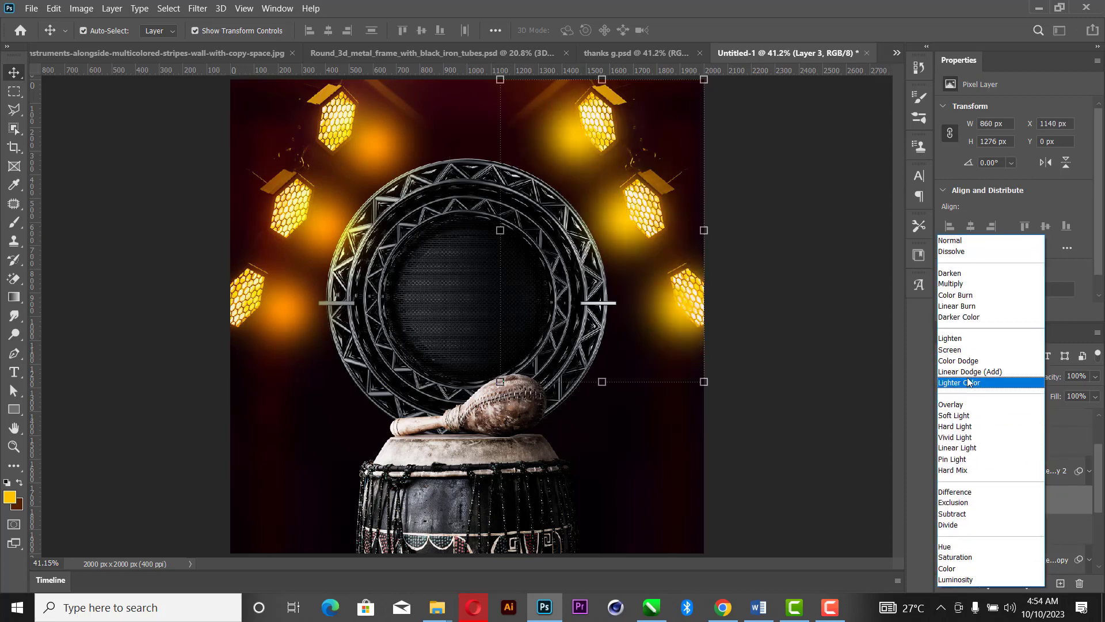
{"action": "left_click", "coordinate": [967, 416]}
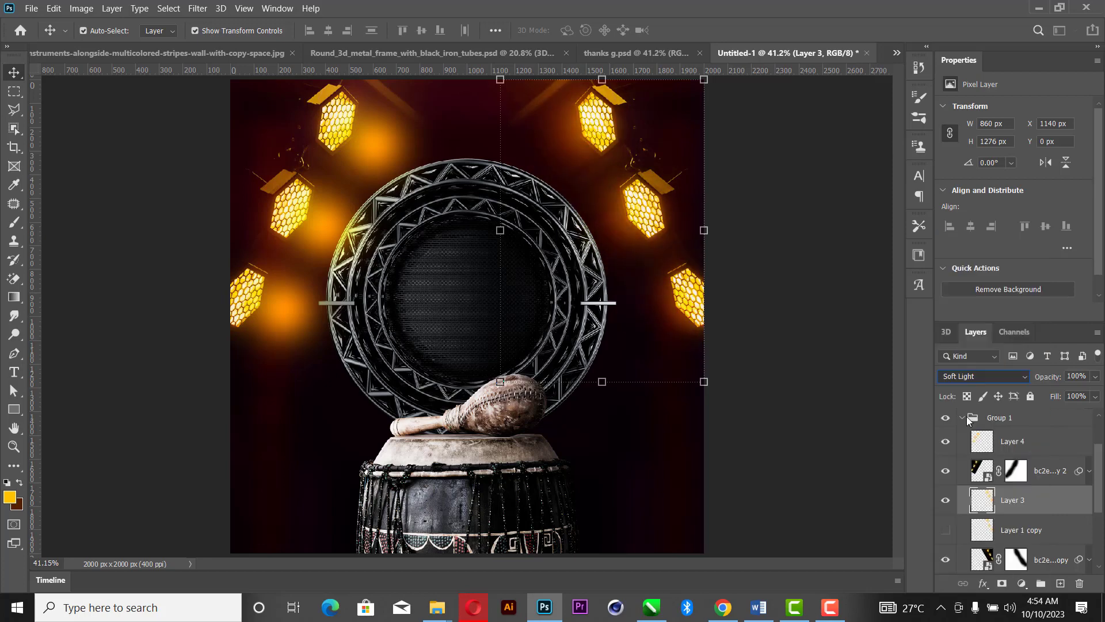
Set the blend mode of the left-hand glow layer, Layer 4, to Soft Light and deselect it.
{"action": "left_click", "coordinate": [1041, 441]}
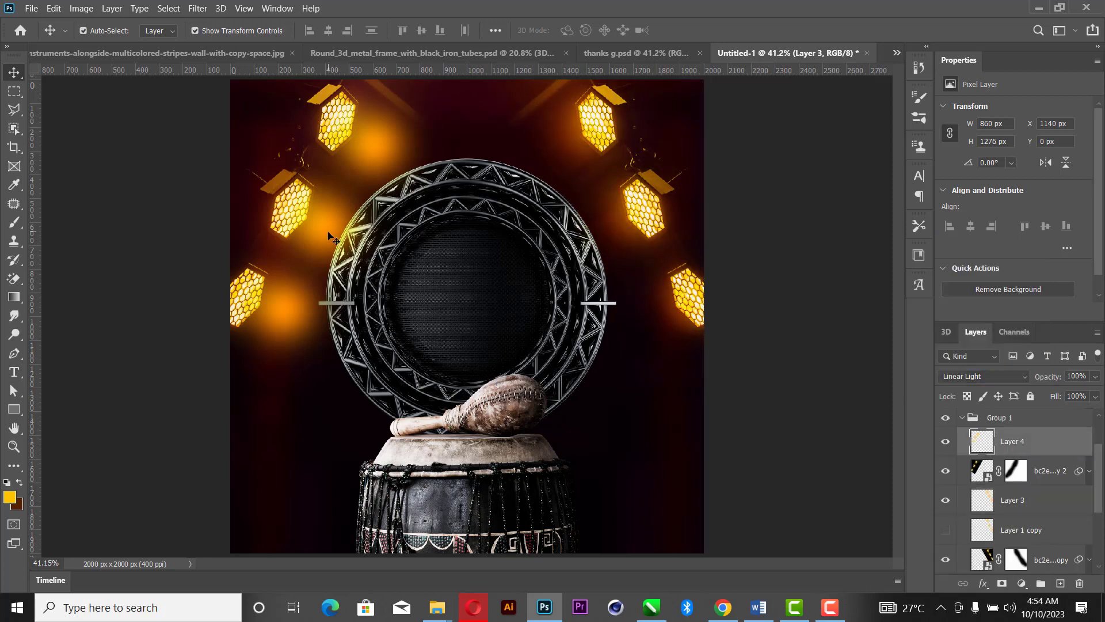
{"action": "left_click", "coordinate": [996, 377]}
{"action": "left_click", "coordinate": [982, 420]}
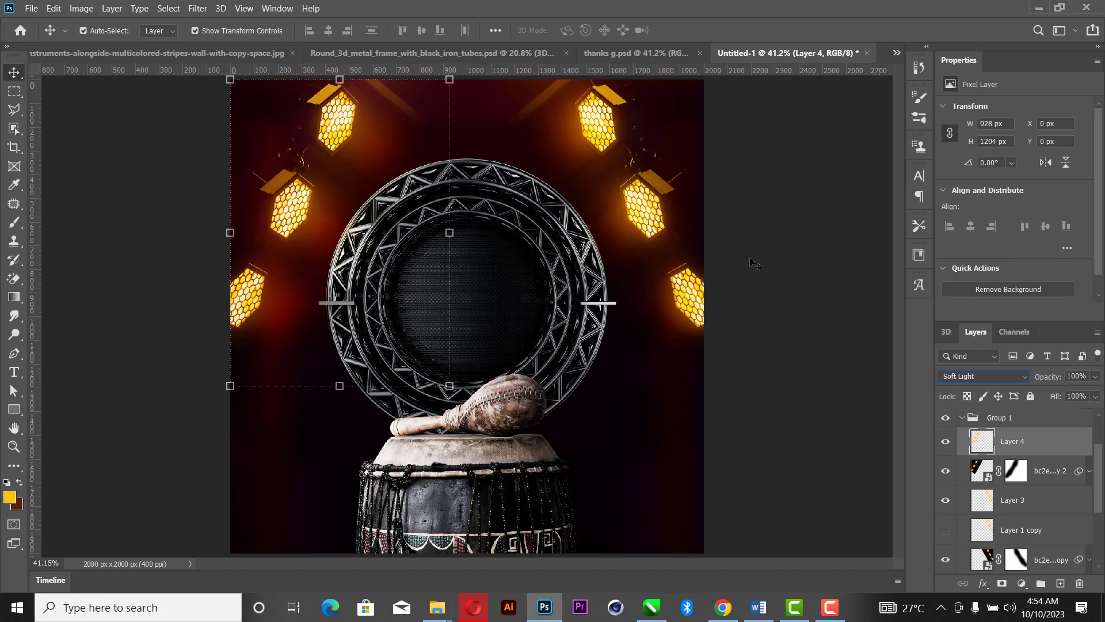
{"action": "left_click", "coordinate": [770, 252]}
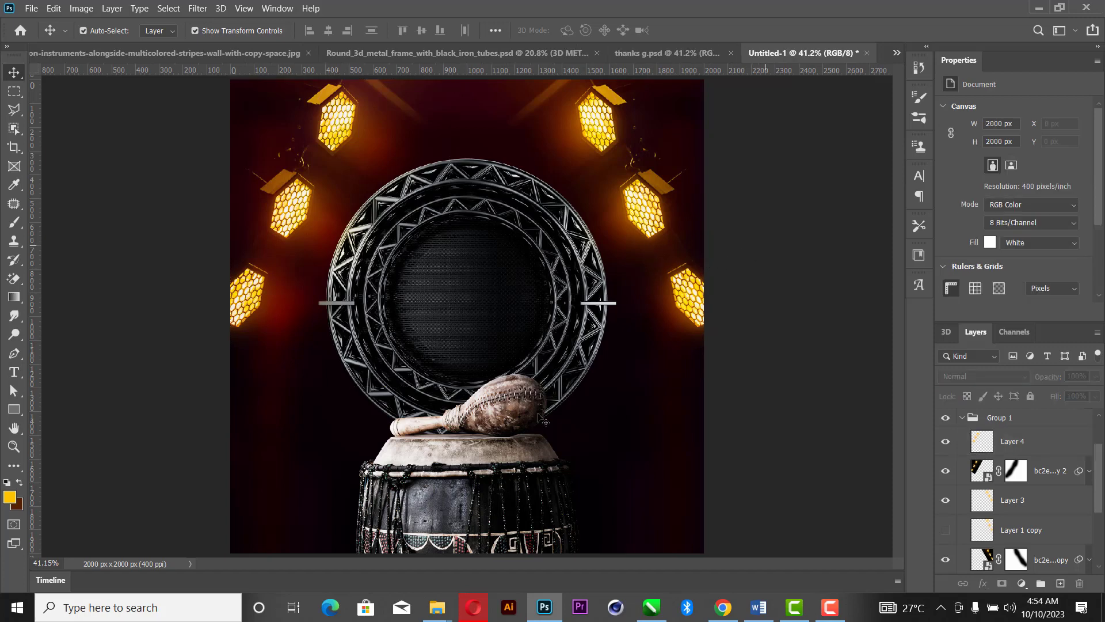
Select the drum layer, copy the church name line from the Word document, and return to the flyer in Photoshop.
{"action": "left_click", "coordinate": [506, 482]}
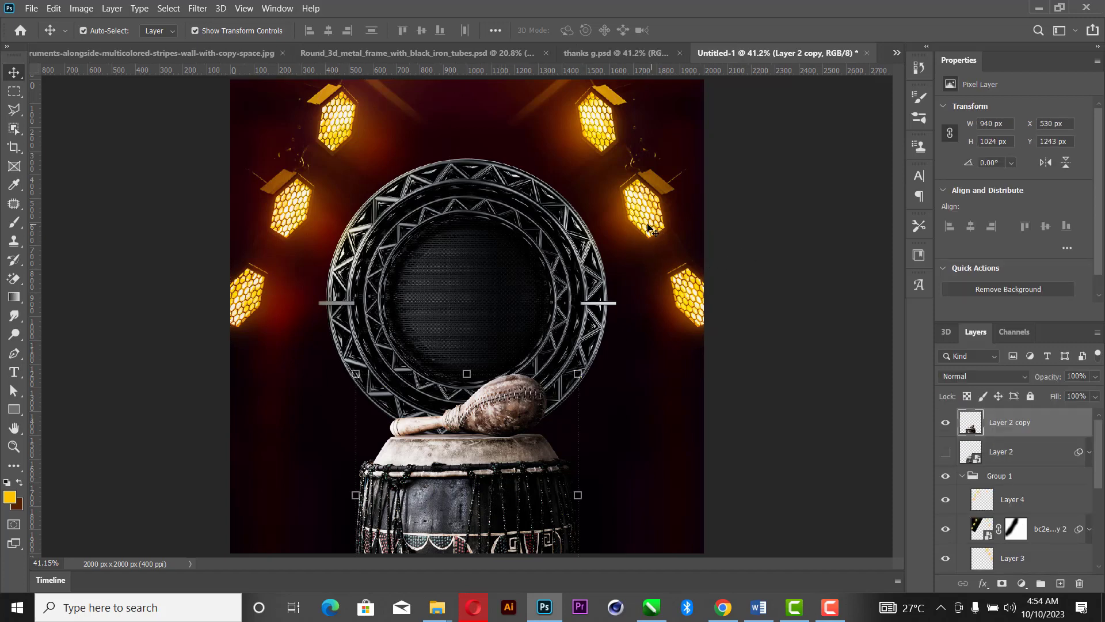
{"action": "left_click", "coordinate": [761, 611]}
{"action": "triple_click", "coordinate": [475, 218]}
{"action": "left_click", "coordinate": [545, 607]}
Paste "THE VICTORIOUS MOUNTAIN OF SALVATION CHURCH OF GOD" as text near the flyer's upper edge, with a line break before "CHURCH OF GOD".
{"action": "left_click", "coordinate": [13, 374]}
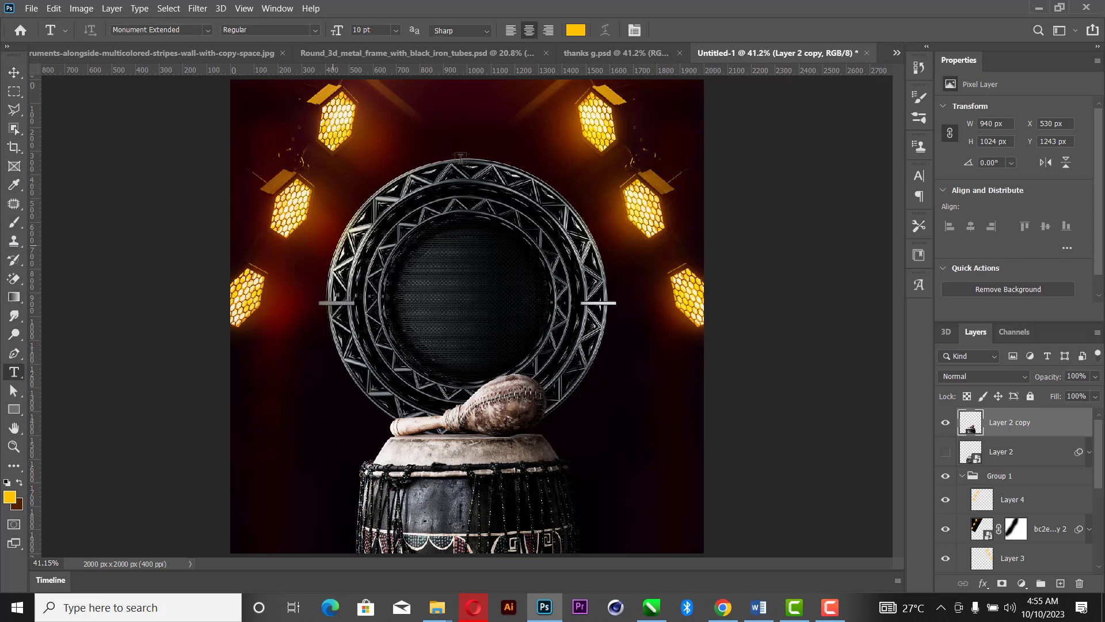
{"action": "left_click", "coordinate": [398, 126]}
{"action": "key", "text": "ctrl+v"}
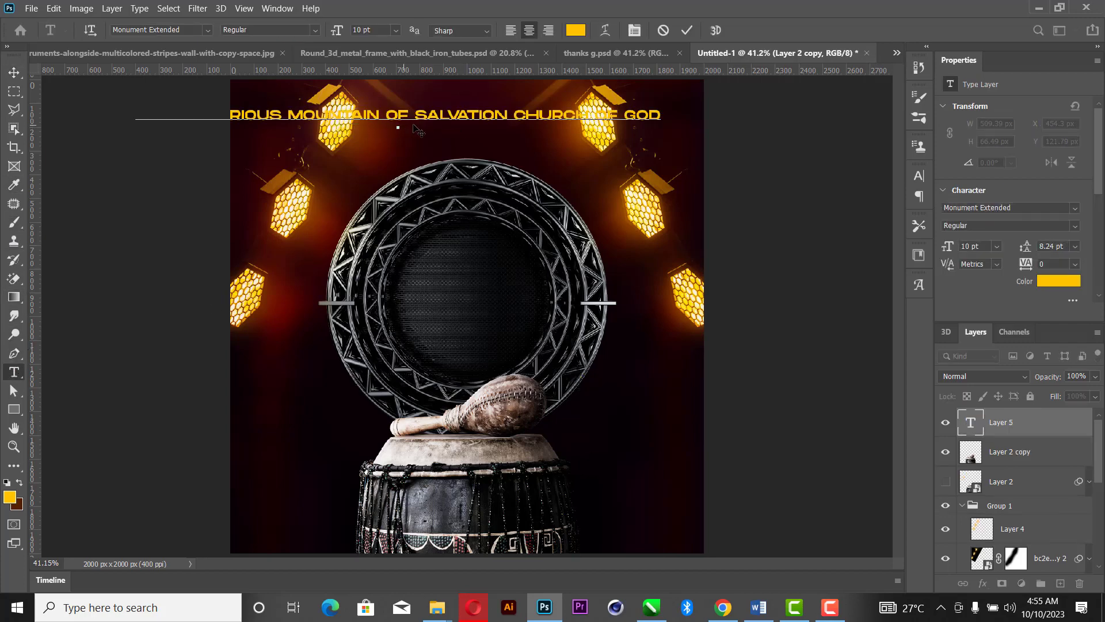
{"action": "left_click", "coordinate": [515, 109]}
{"action": "key", "text": "Return"}
Set the whole church name text to white (ffffff) and its font size to 6 pt.
{"action": "key", "text": "ctrl+a"}
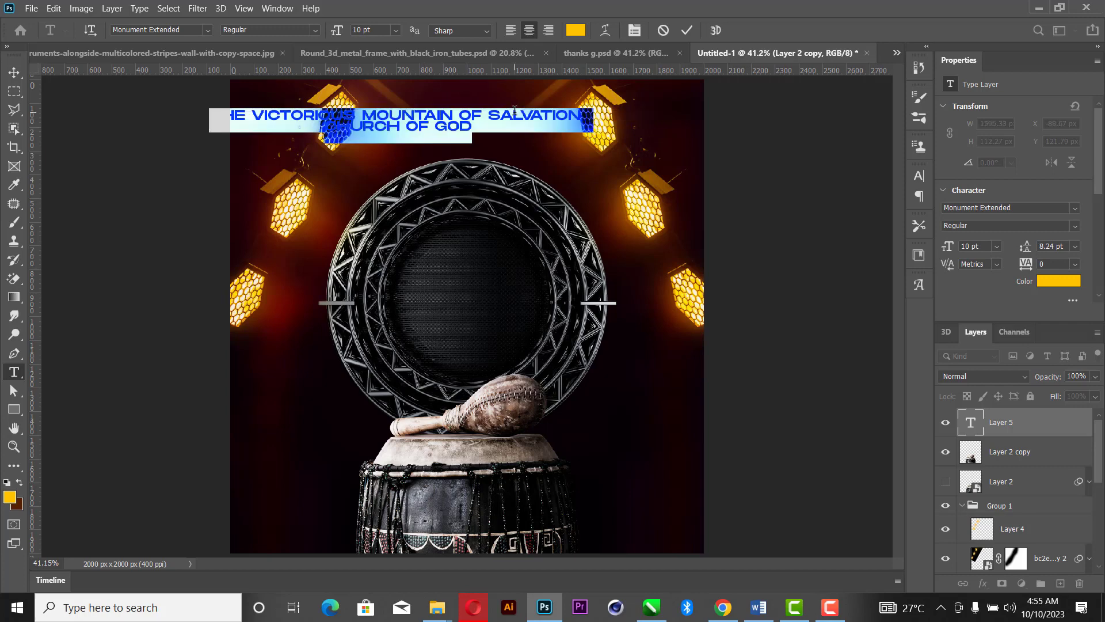
{"action": "left_click", "coordinate": [576, 31]}
{"action": "type", "text": "ffffff"}
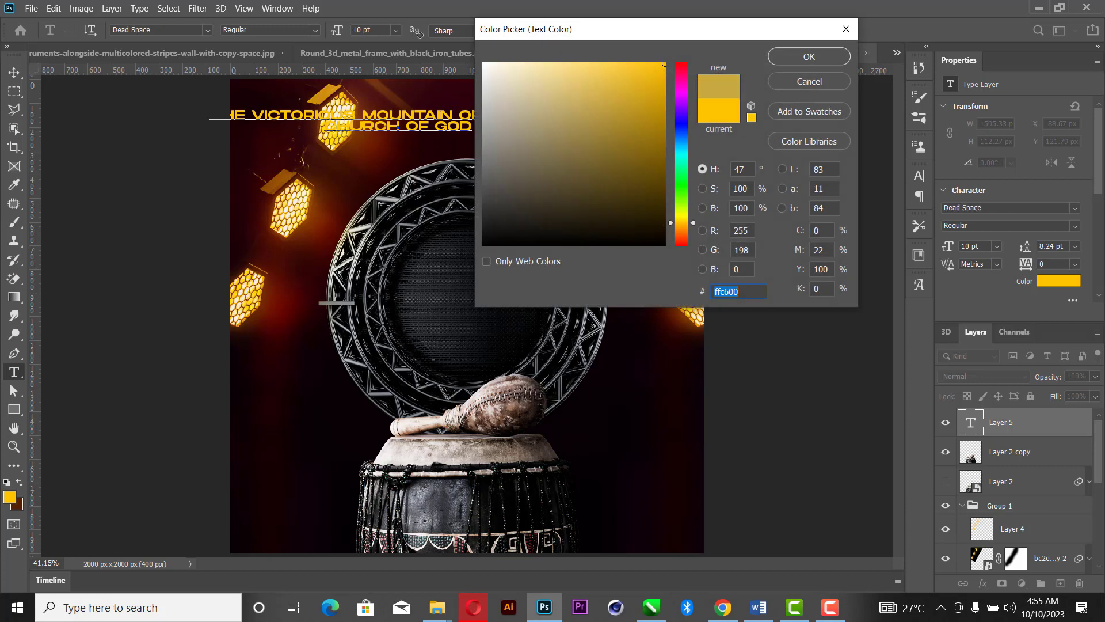
{"action": "left_click", "coordinate": [827, 57]}
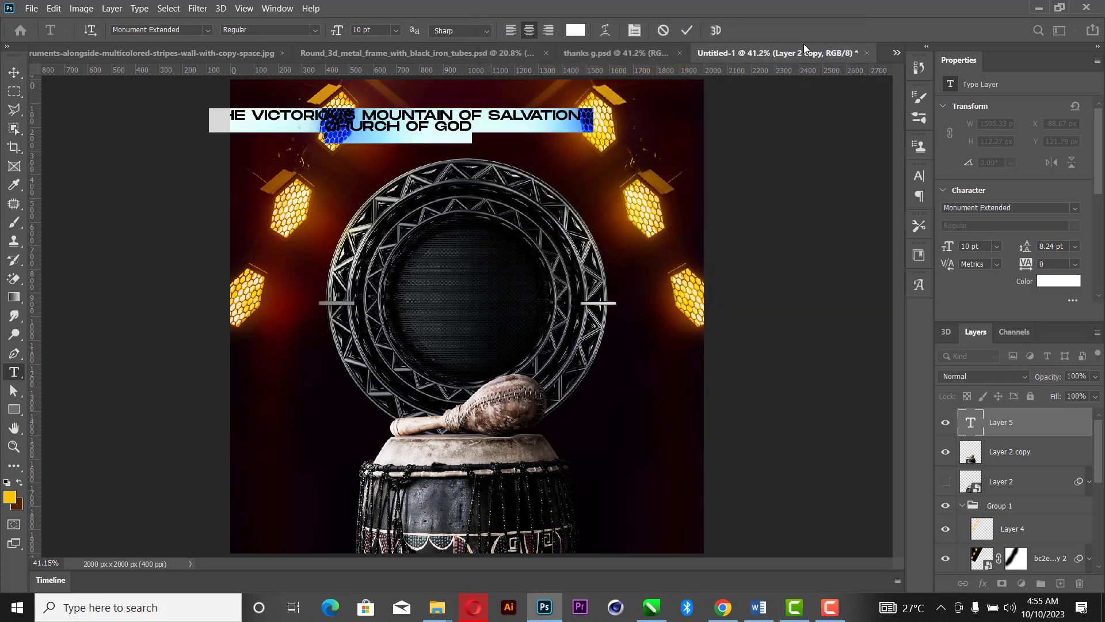
{"action": "left_click", "coordinate": [688, 30]}
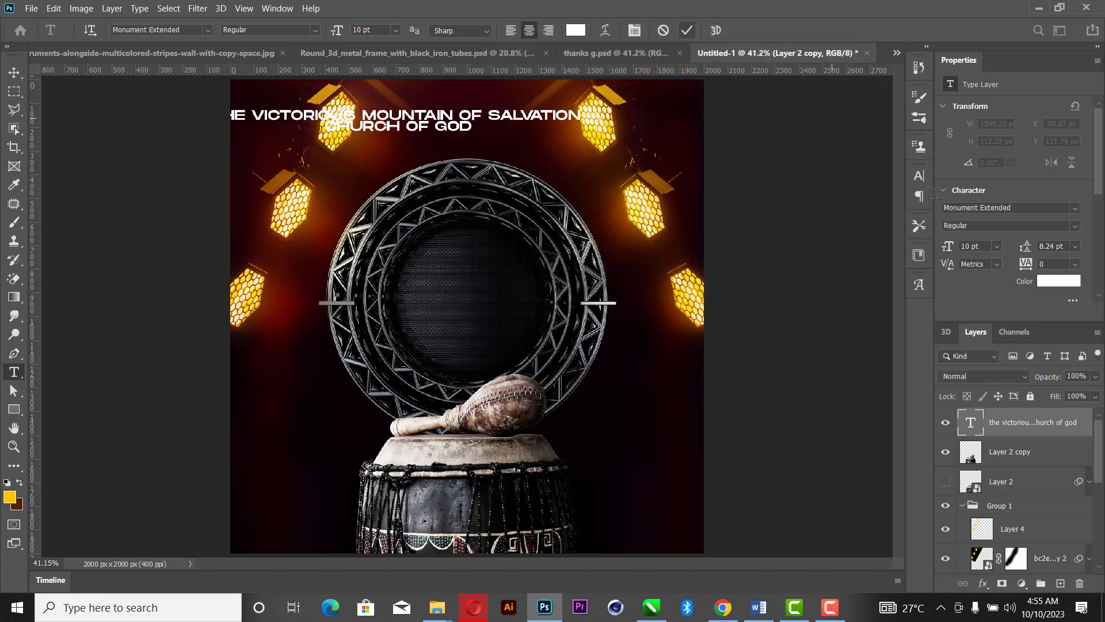
{"action": "left_click", "coordinate": [997, 245]}
{"action": "left_click", "coordinate": [986, 280]}
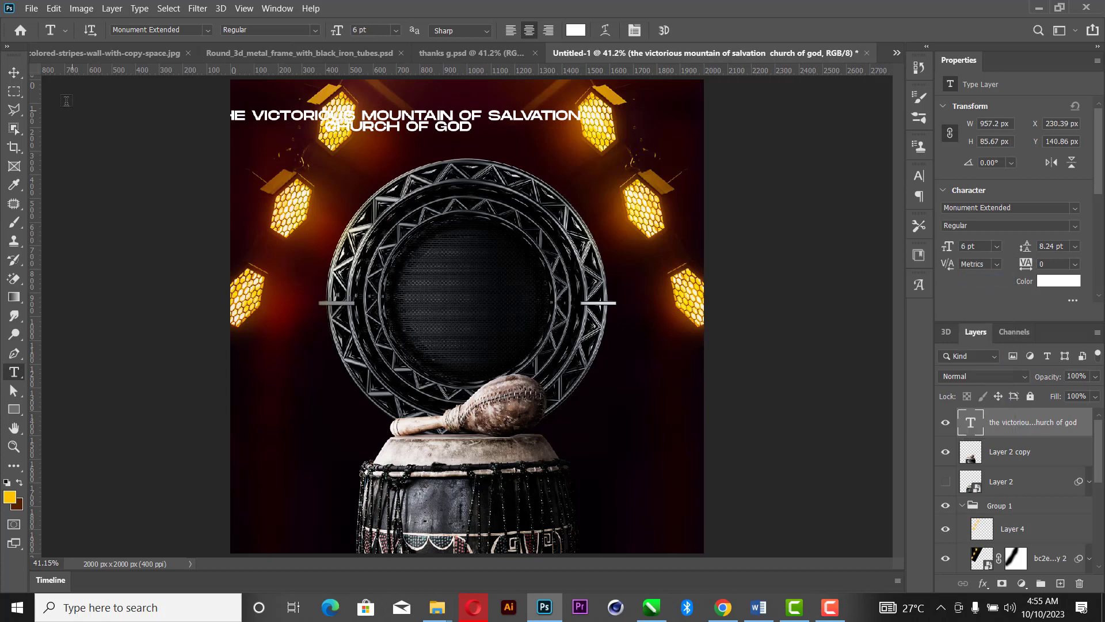
Move the church name text to the horizontal centre between the two uppermost lights, at about X 525 px and Y 166 px.
{"action": "left_click", "coordinate": [15, 72]}
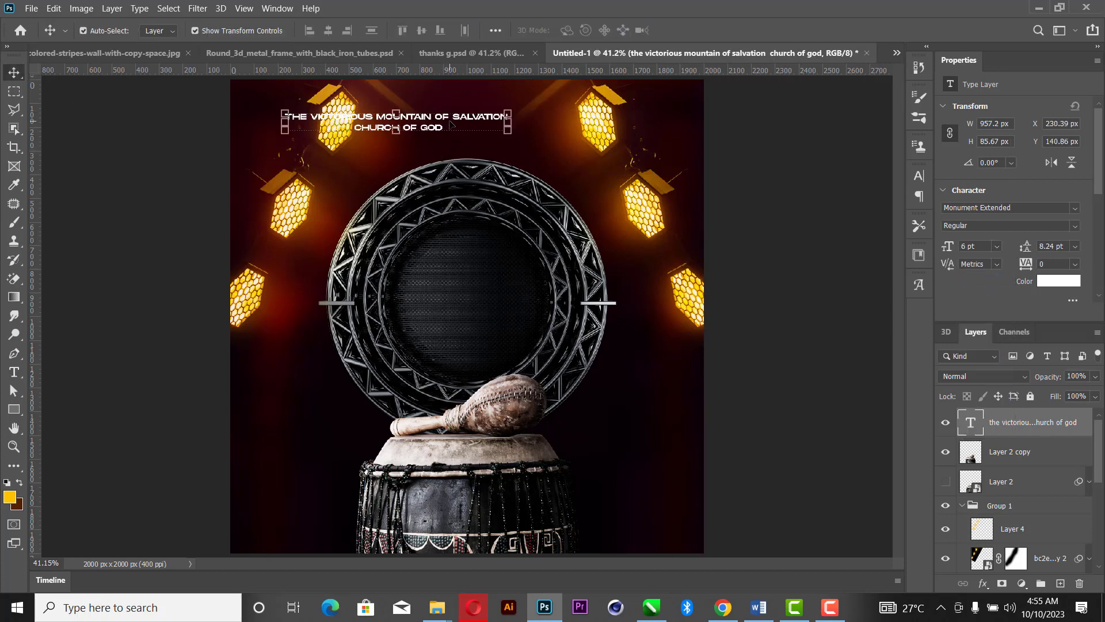
{"action": "left_click_drag", "start_coordinate": [451, 124], "coordinate": [524, 130]}
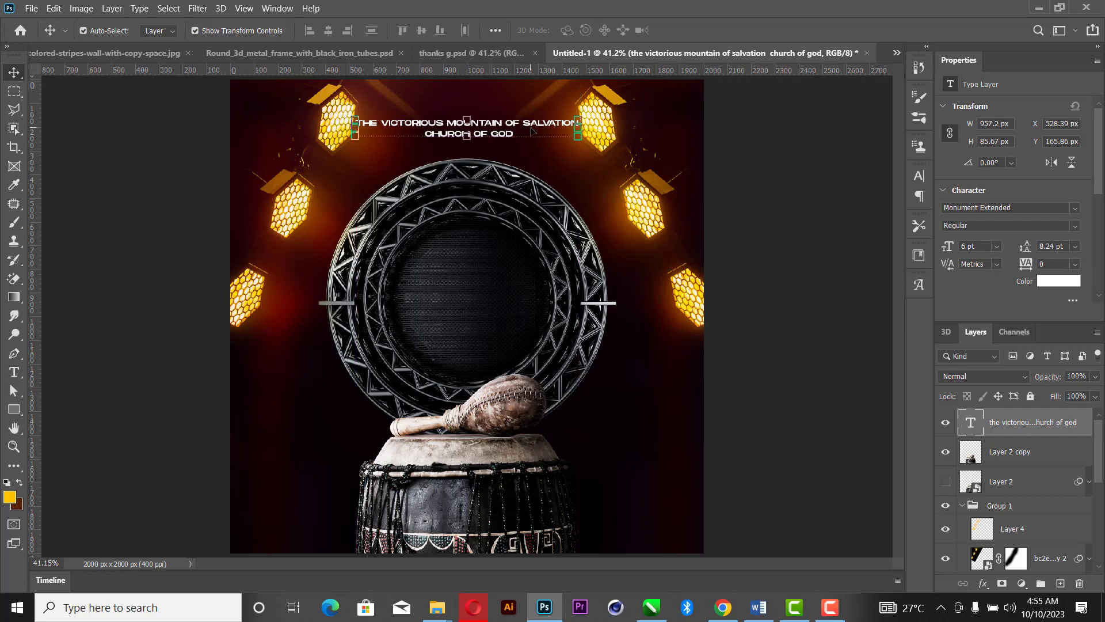
{"action": "key", "text": "Left"}
{"action": "key", "text": "Left"}
{"action": "key", "text": "Left"}
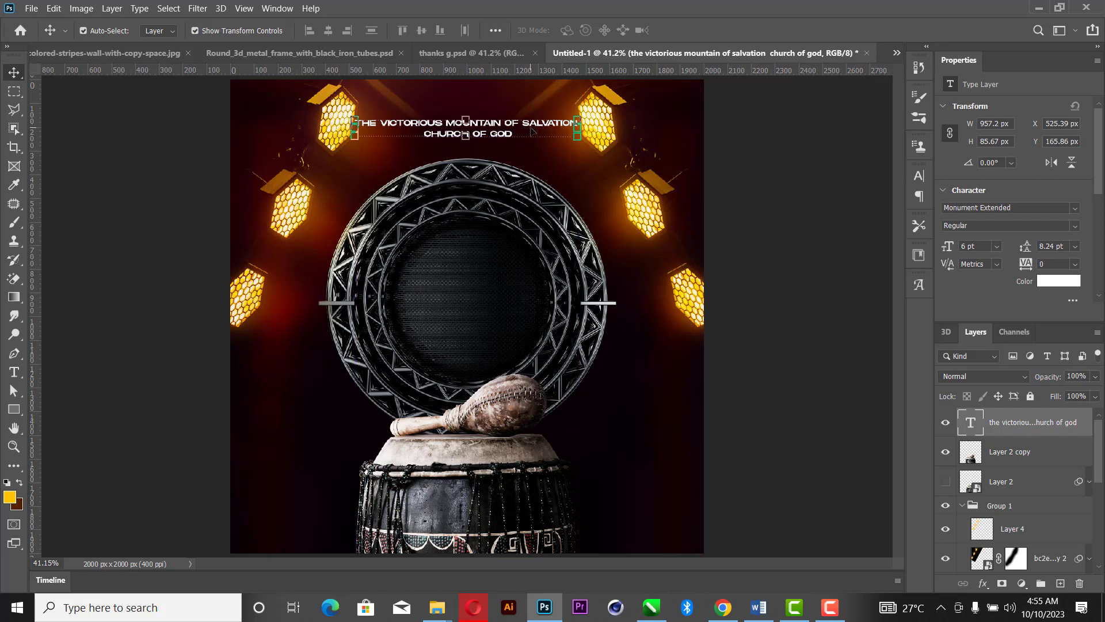
{"action": "left_click", "coordinate": [772, 229]}
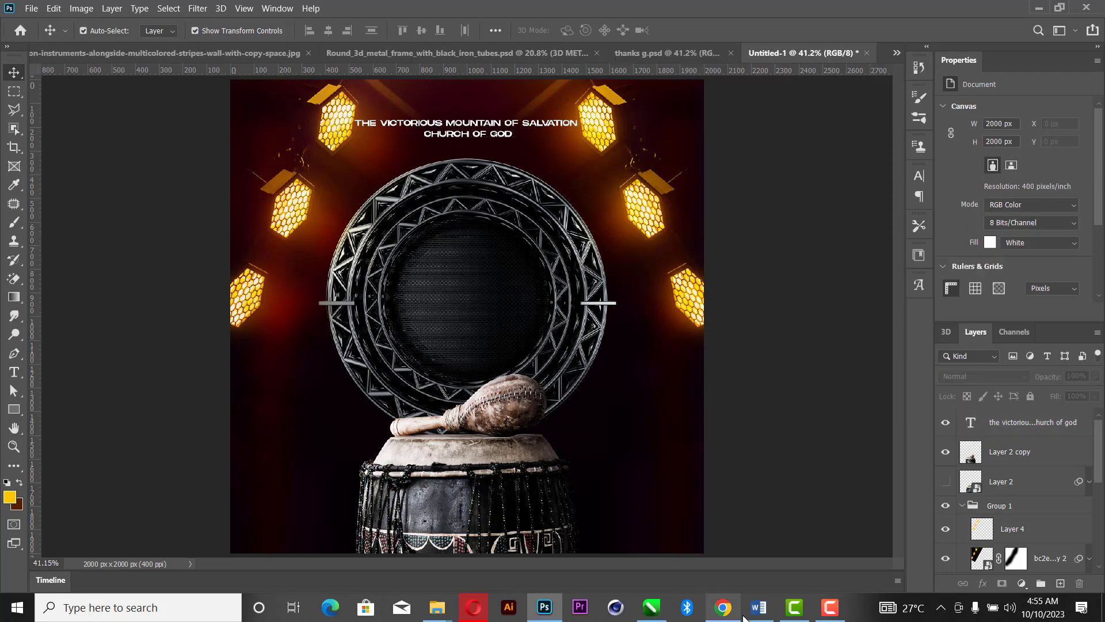
Switch to the Word document and copy only the word "Thanksgiving" from the event details.
{"action": "left_click", "coordinate": [757, 609]}
{"action": "left_click_drag", "start_coordinate": [467, 285], "coordinate": [339, 285]}
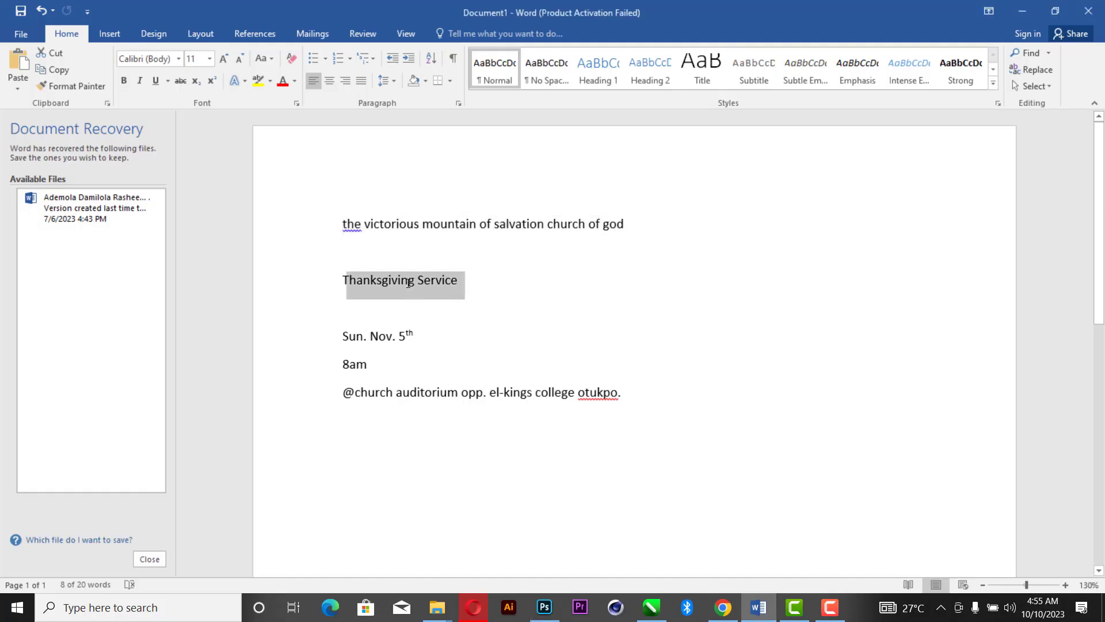
{"action": "left_click", "coordinate": [412, 284]}
{"action": "left_click_drag", "start_coordinate": [410, 284], "coordinate": [299, 283]}
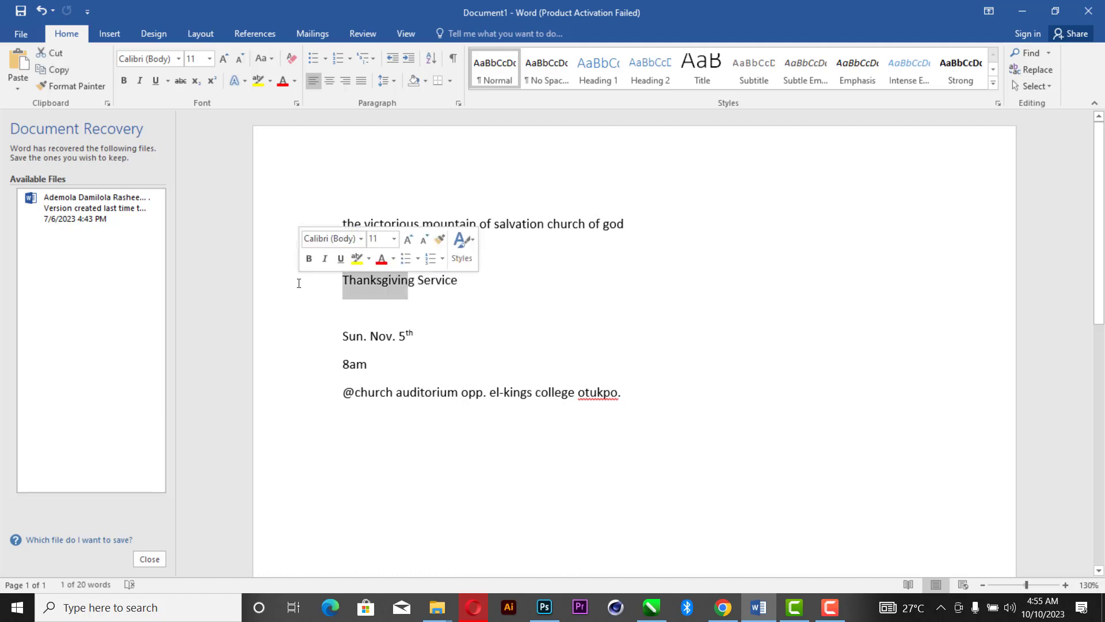
{"action": "left_click", "coordinate": [400, 283]}
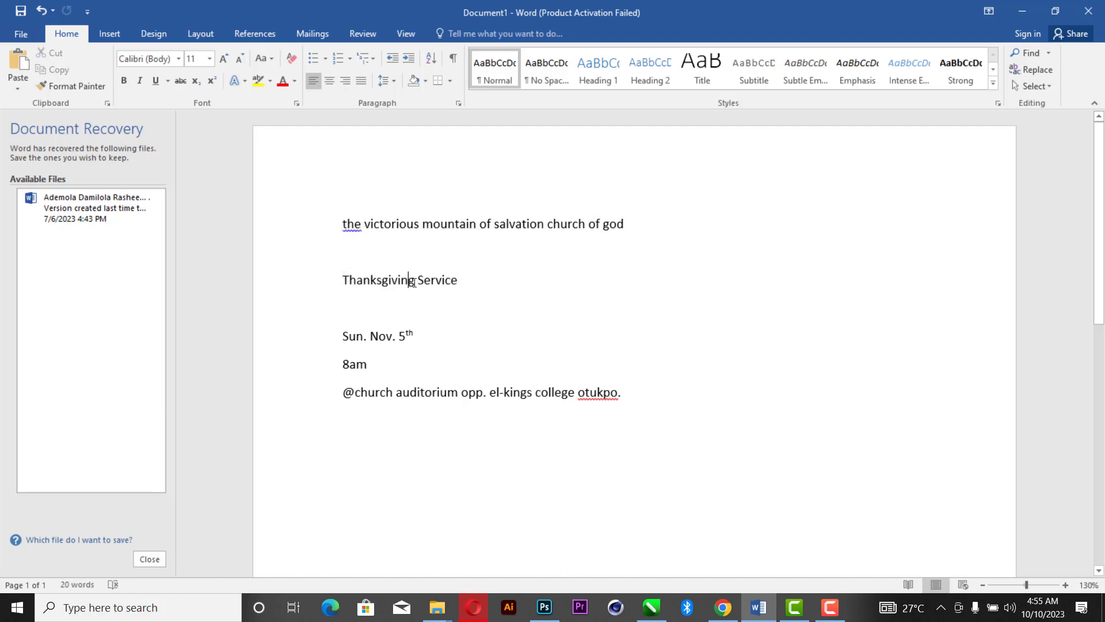
{"action": "left_click_drag", "start_coordinate": [415, 285], "coordinate": [330, 287]}
{"action": "key", "text": "ctrl+c"}
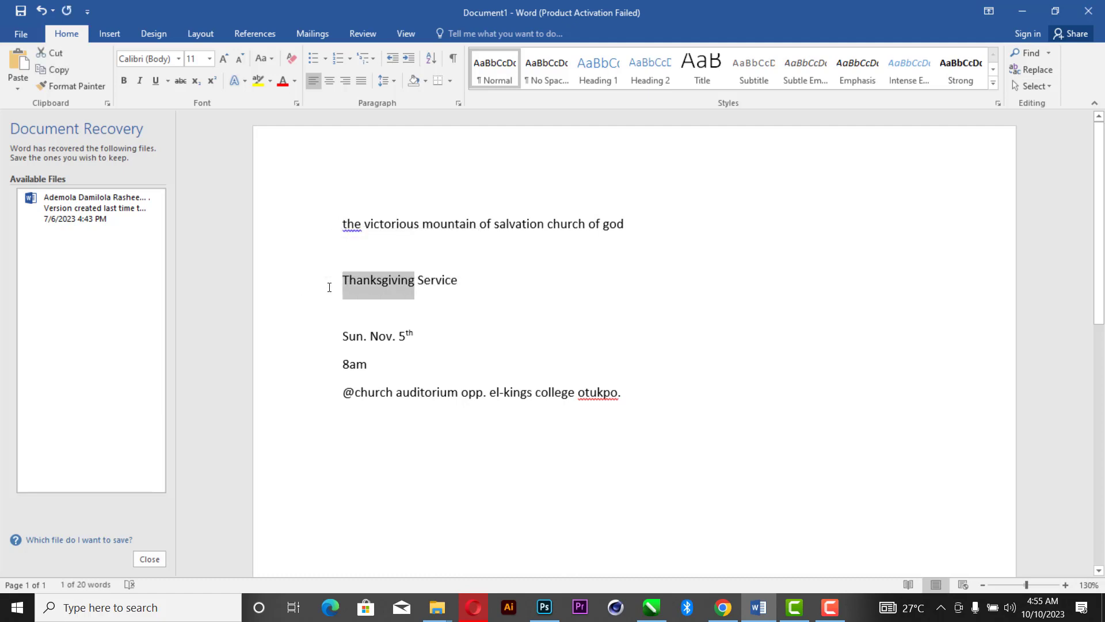
Switch back to Photoshop and paste the copied word as new text over the ring, broken into two lines, "Thanks" and "giving".
{"action": "left_click", "coordinate": [545, 606]}
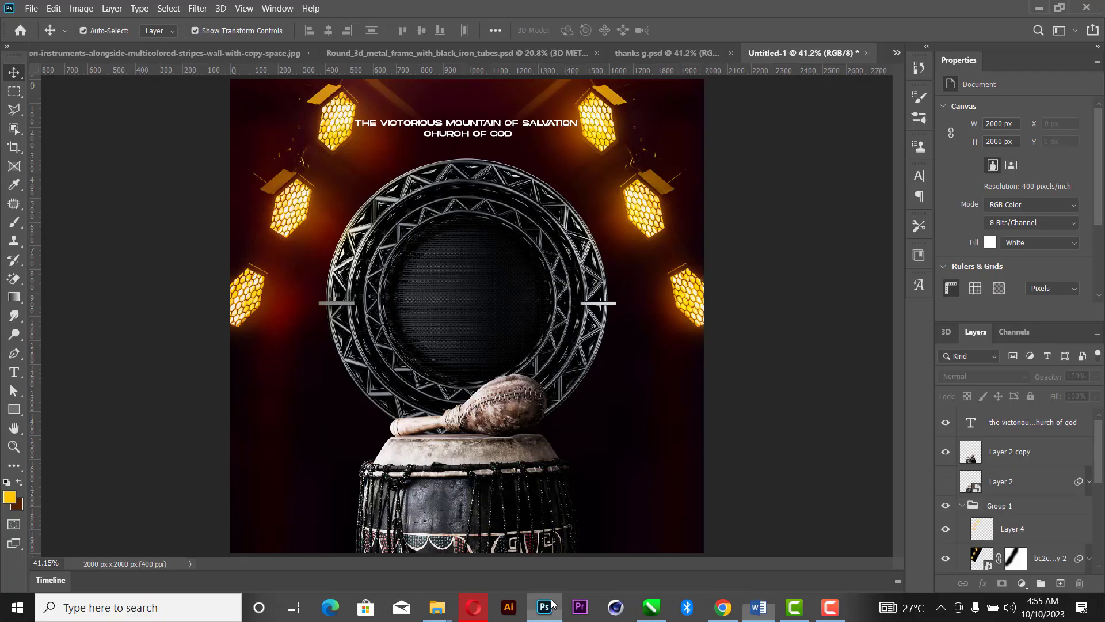
{"action": "left_click", "coordinate": [15, 373]}
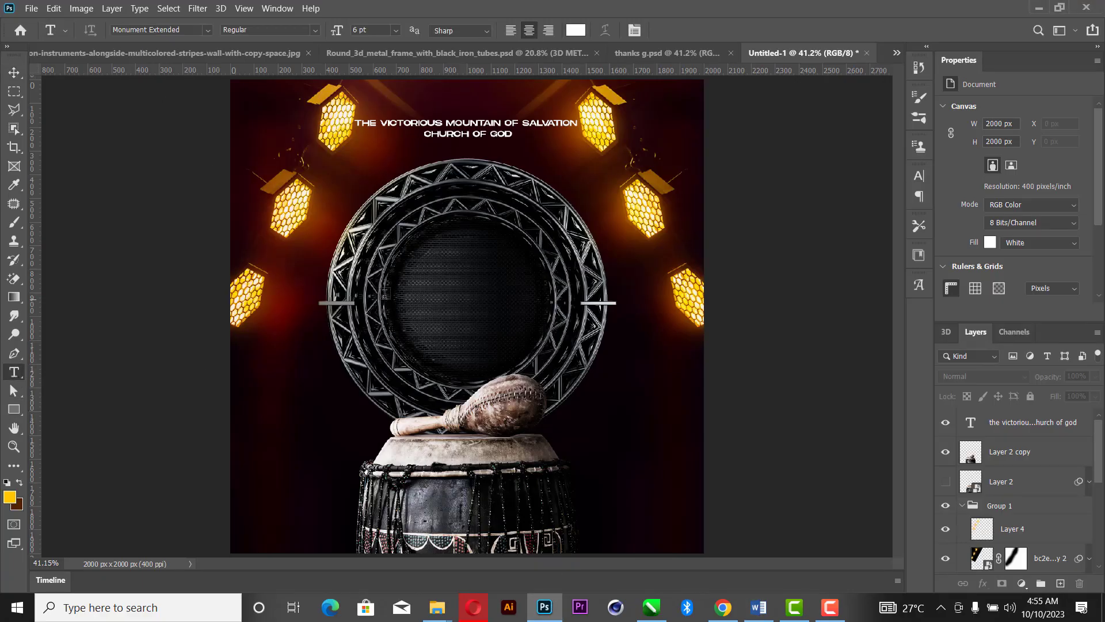
{"action": "left_click", "coordinate": [383, 286]}
{"action": "key", "text": "ctrl+v"}
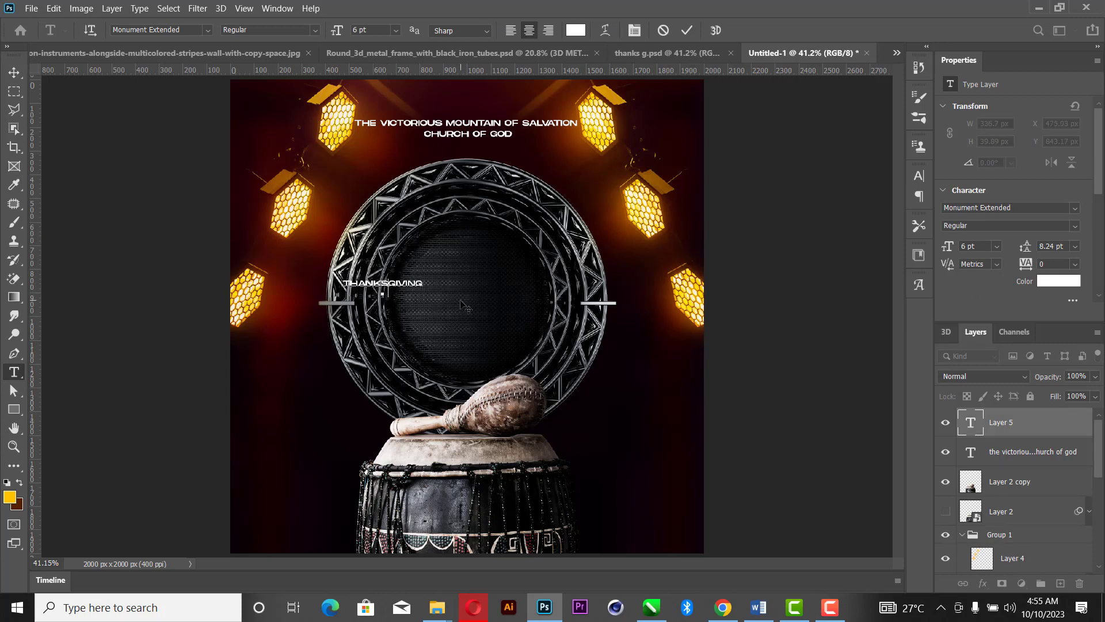
{"action": "key", "text": "Return"}
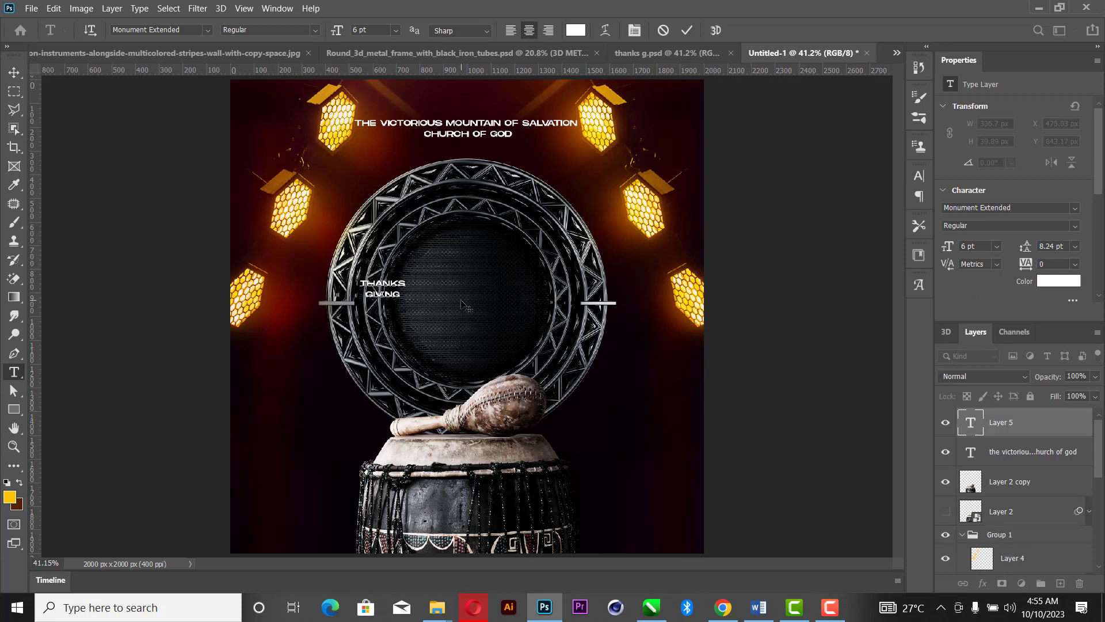
{"action": "left_click", "coordinate": [685, 30]}
Scale the Thanks giving text up to about 510% across the ring and set its leading to 24.05 pt.
{"action": "left_click", "coordinate": [9, 72]}
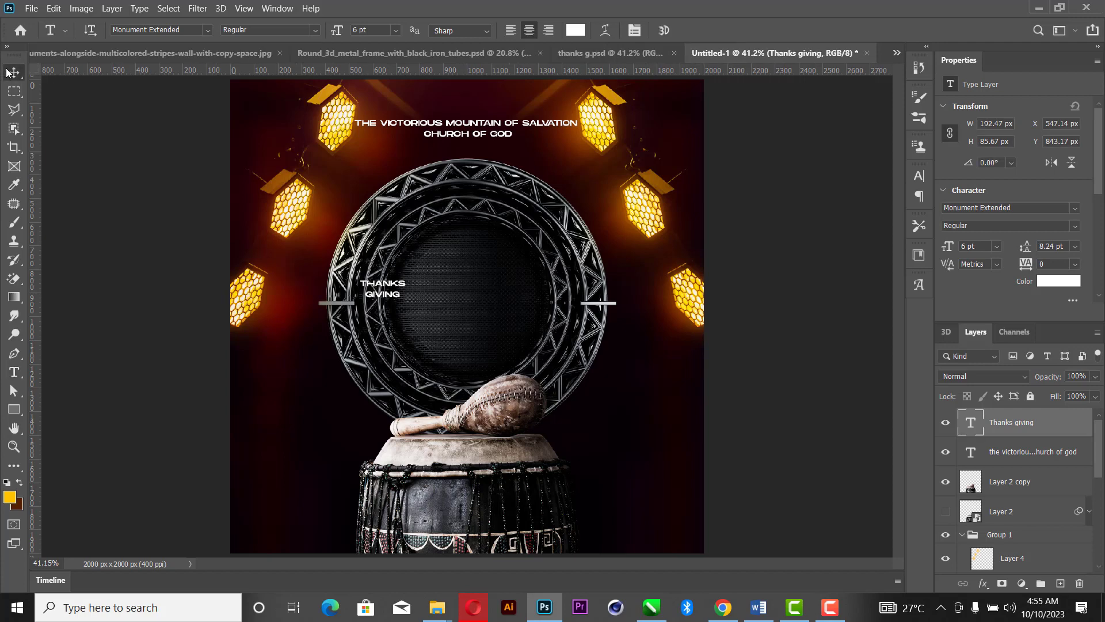
{"action": "left_click_drag", "start_coordinate": [410, 285], "coordinate": [594, 238]}
{"action": "left_click", "coordinate": [713, 30]}
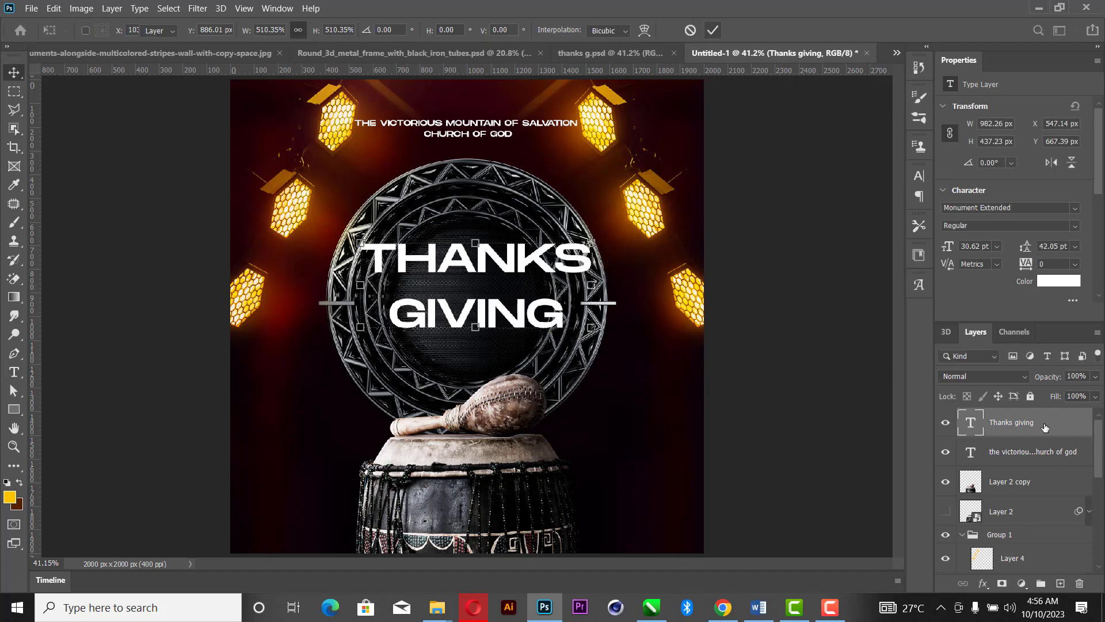
{"action": "left_click_drag", "start_coordinate": [1026, 253], "coordinate": [1014, 252]}
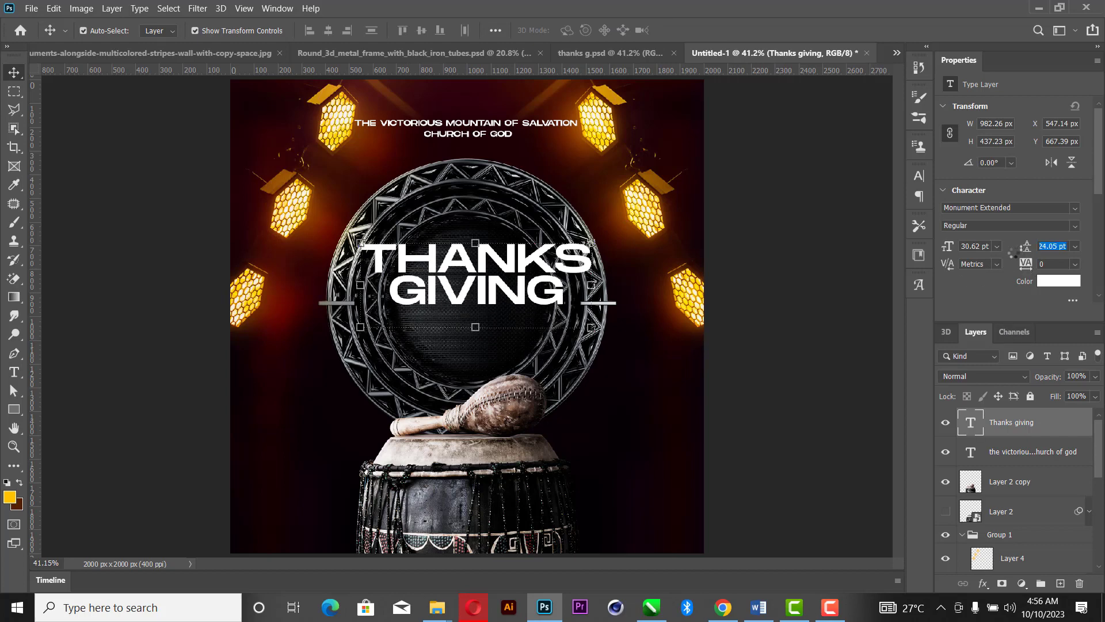
Change the Thanks giving text's font to Dead Space and turn off All Caps.
{"action": "left_click", "coordinate": [1077, 209]}
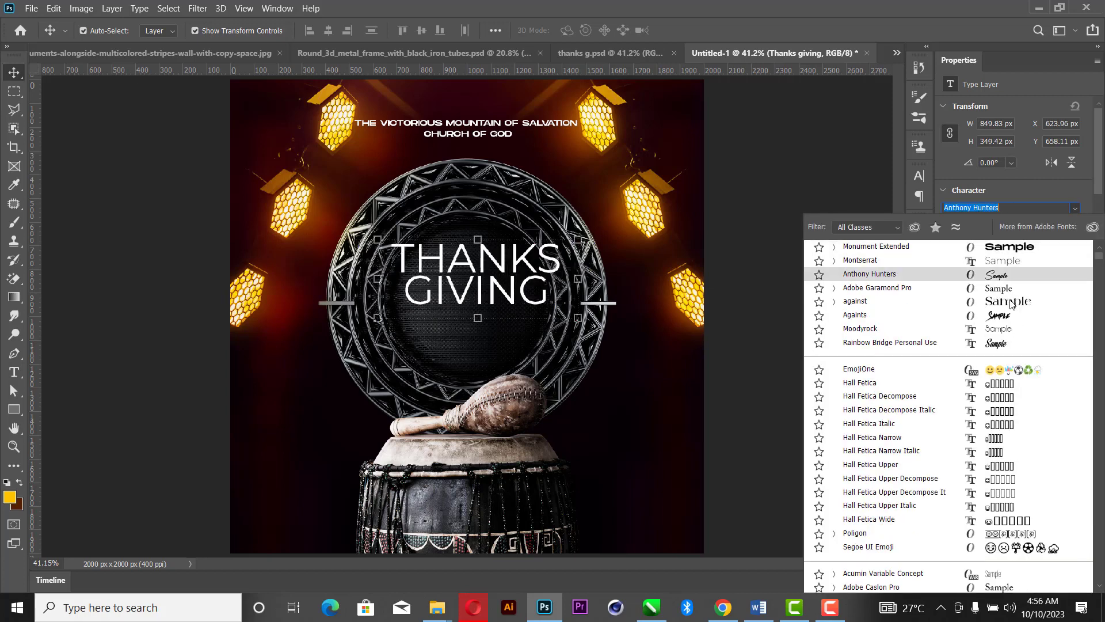
{"action": "scroll", "coordinate": [1012, 304], "scroll_direction": "up", "scroll_amount": 1}
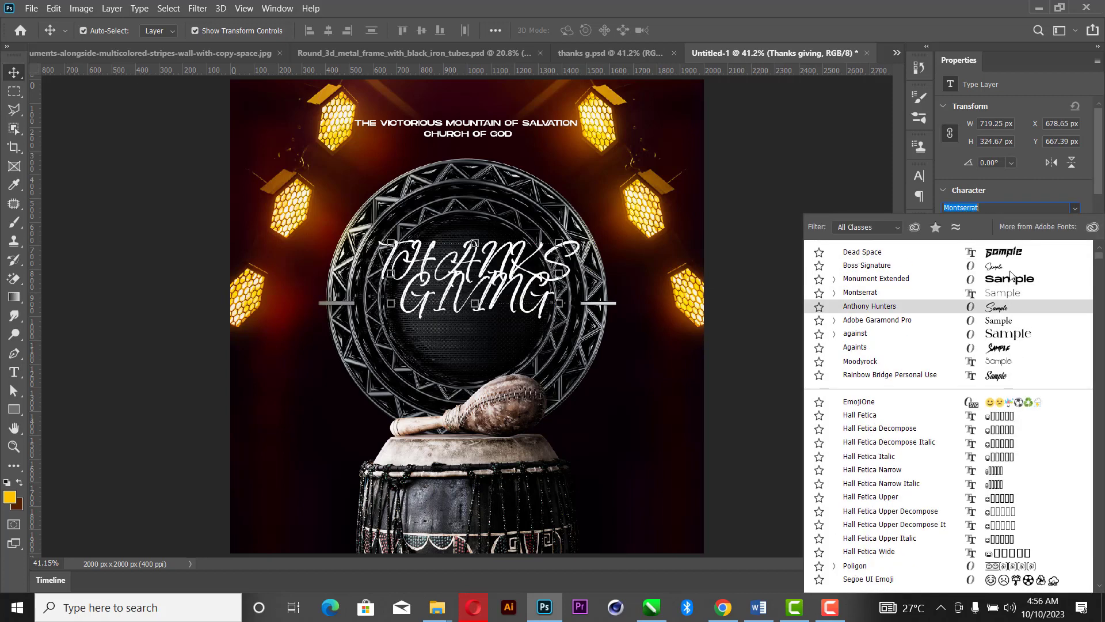
{"action": "left_click", "coordinate": [867, 254]}
{"action": "scroll", "coordinate": [953, 280], "scroll_direction": "down", "scroll_amount": 3}
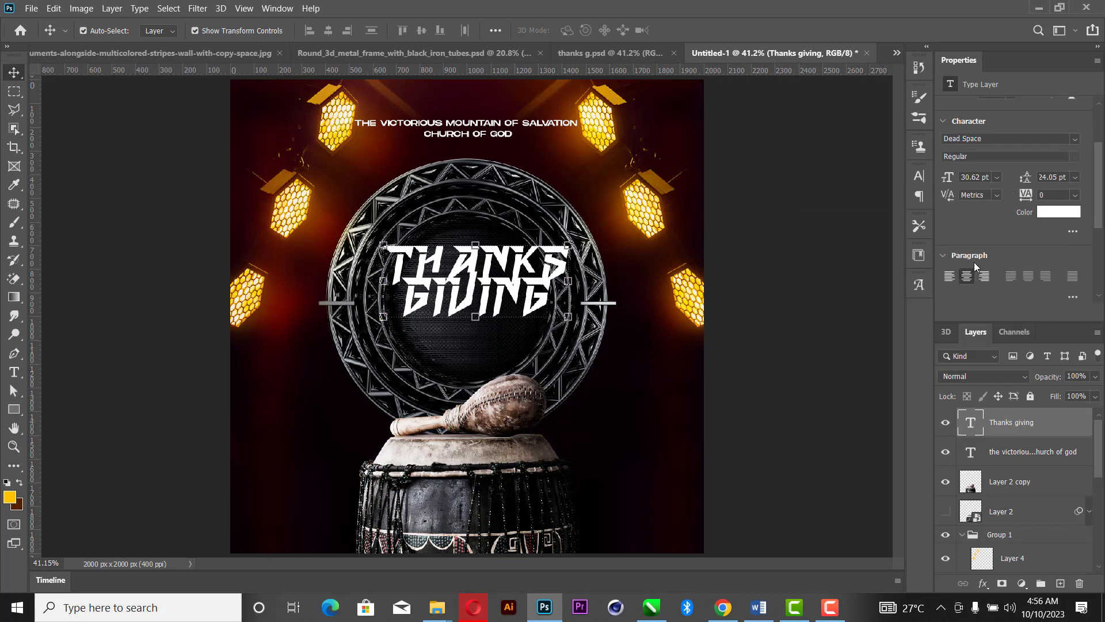
{"action": "left_click", "coordinate": [949, 283]}
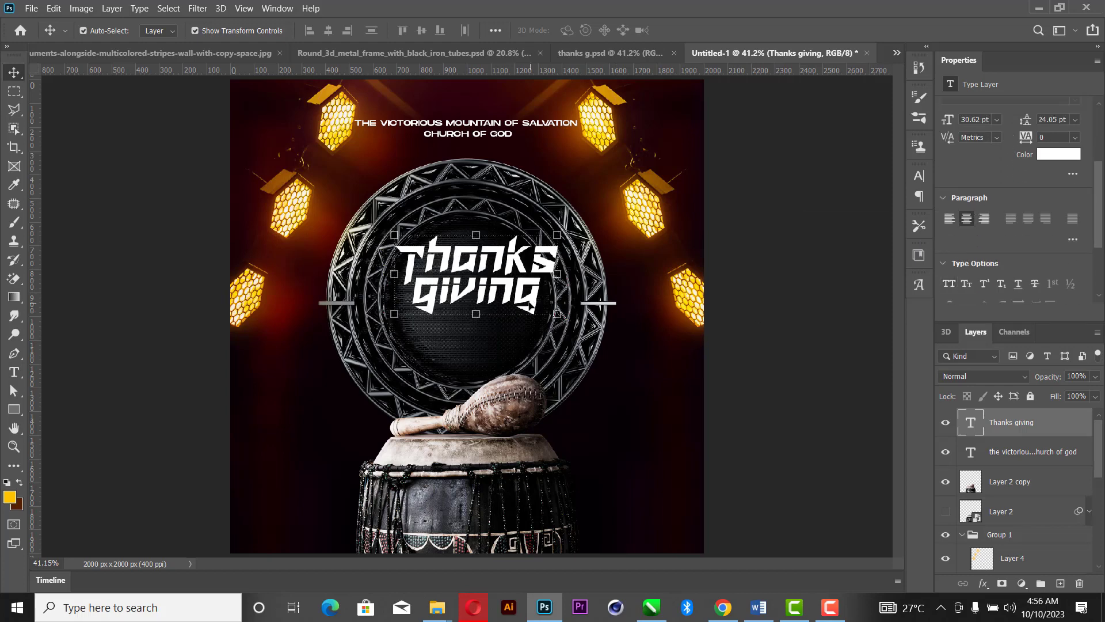
Move the Thanks giving text down to the ring's centre and retype its first letter as a lowercase "t".
{"action": "left_click_drag", "start_coordinate": [491, 286], "coordinate": [477, 322]}
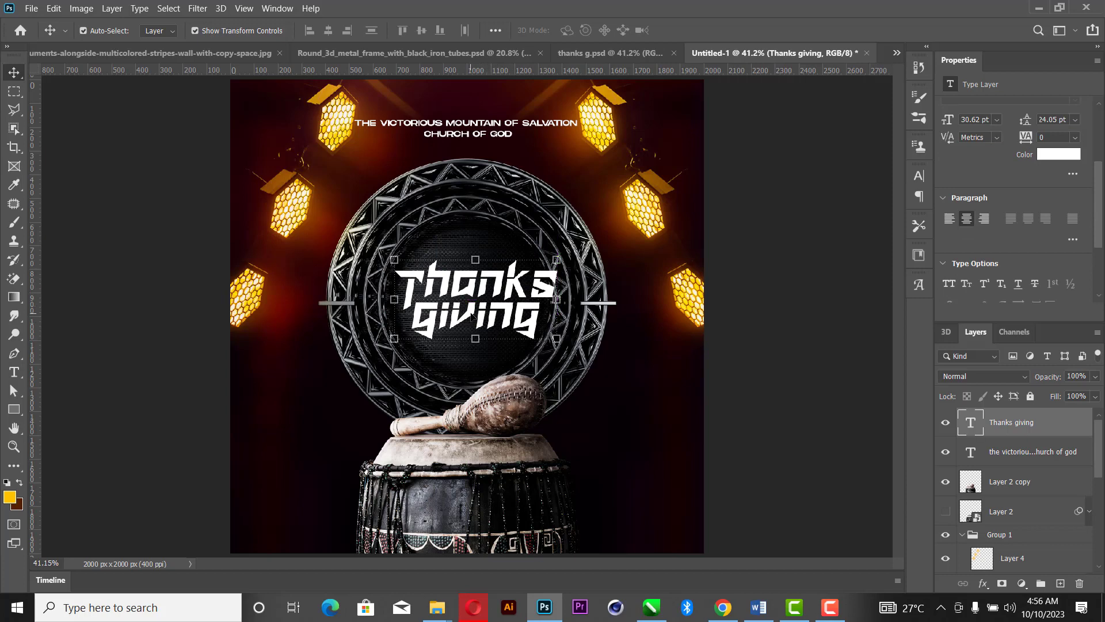
{"action": "key", "text": "t"}
{"action": "left_click_drag", "start_coordinate": [421, 282], "coordinate": [404, 288]}
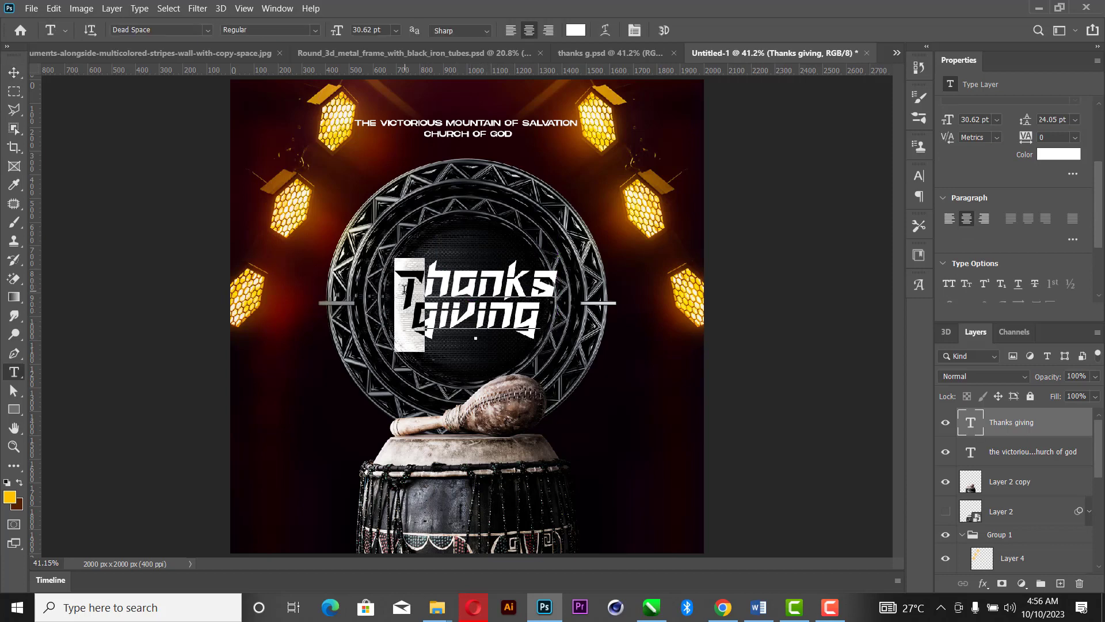
{"action": "type", "text": "t"}
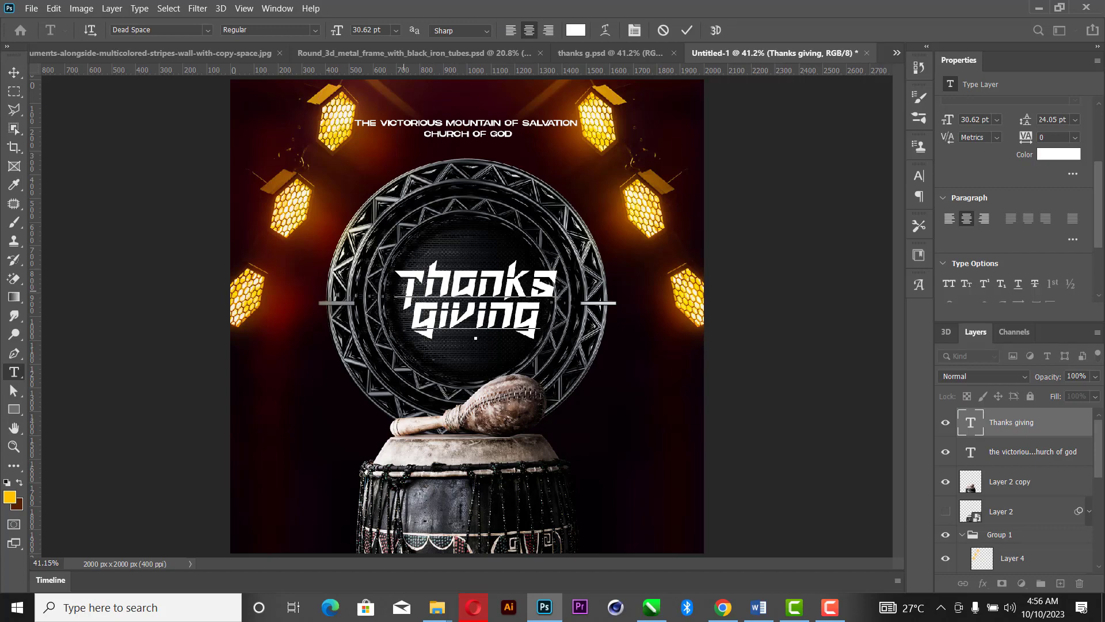
{"action": "left_click", "coordinate": [687, 36]}
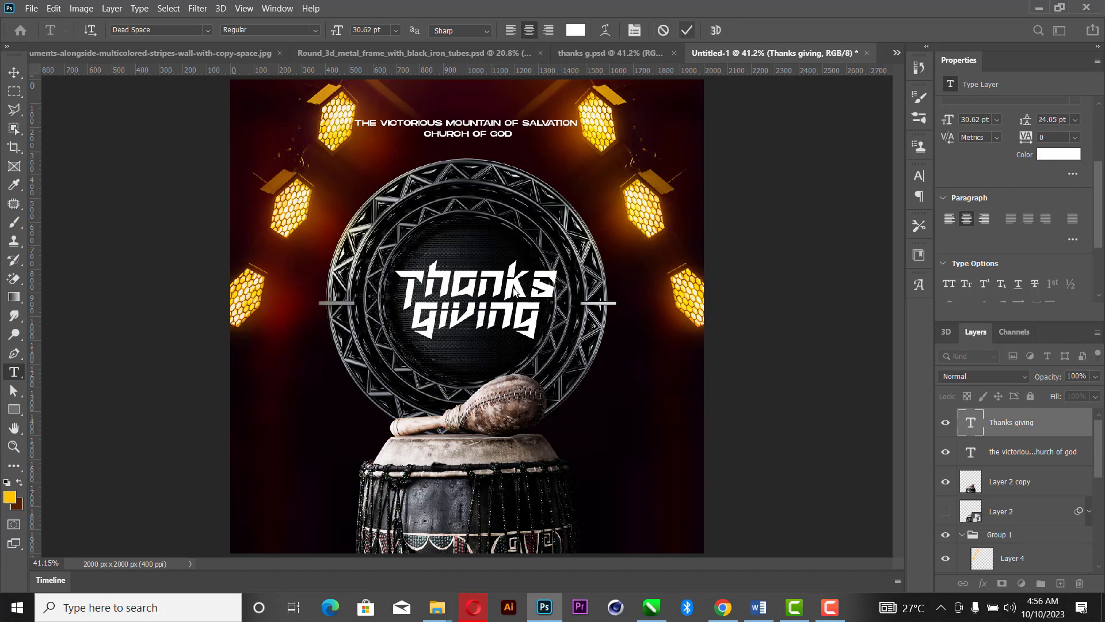
Set the Thanks giving text's tracking to -50.
{"action": "scroll", "coordinate": [513, 311], "scroll_direction": "up", "scroll_amount": 5}
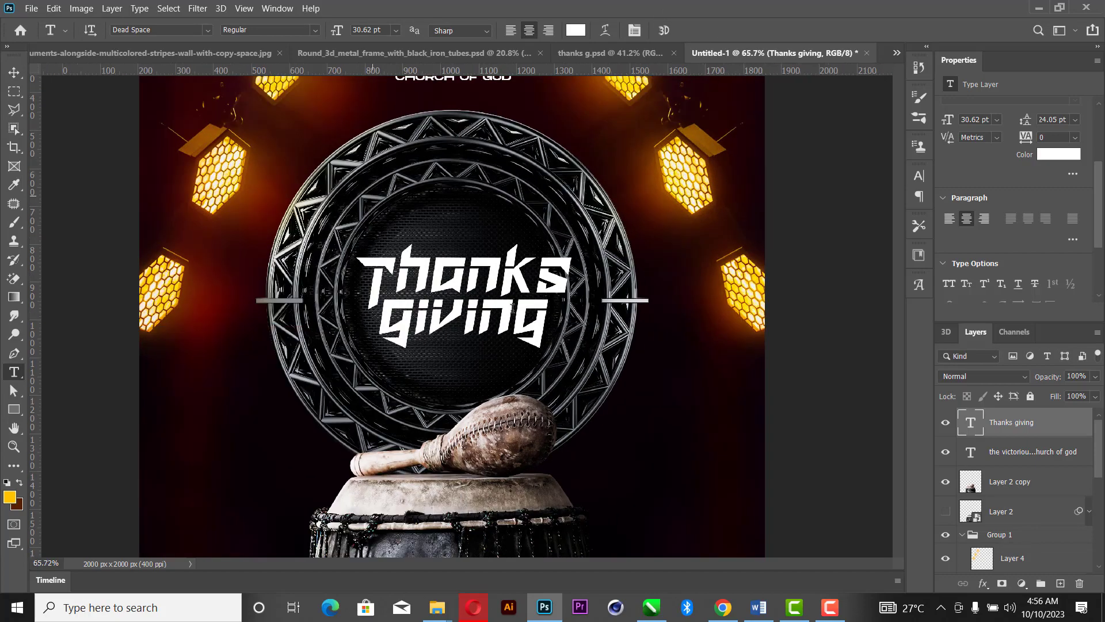
{"action": "key", "text": "v"}
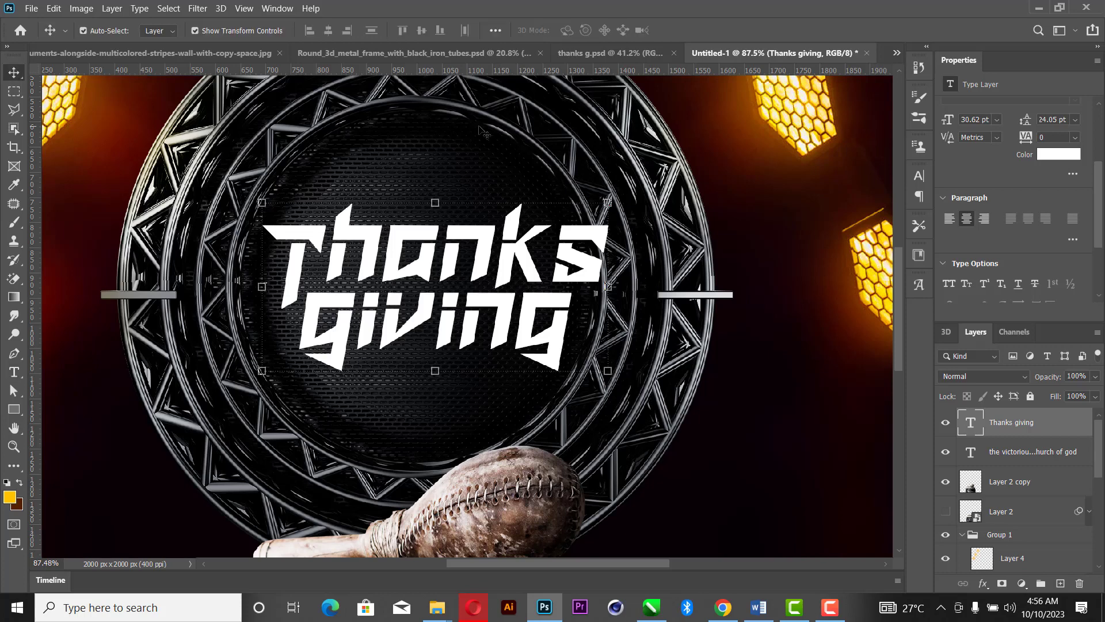
{"action": "left_click", "coordinate": [1076, 138]}
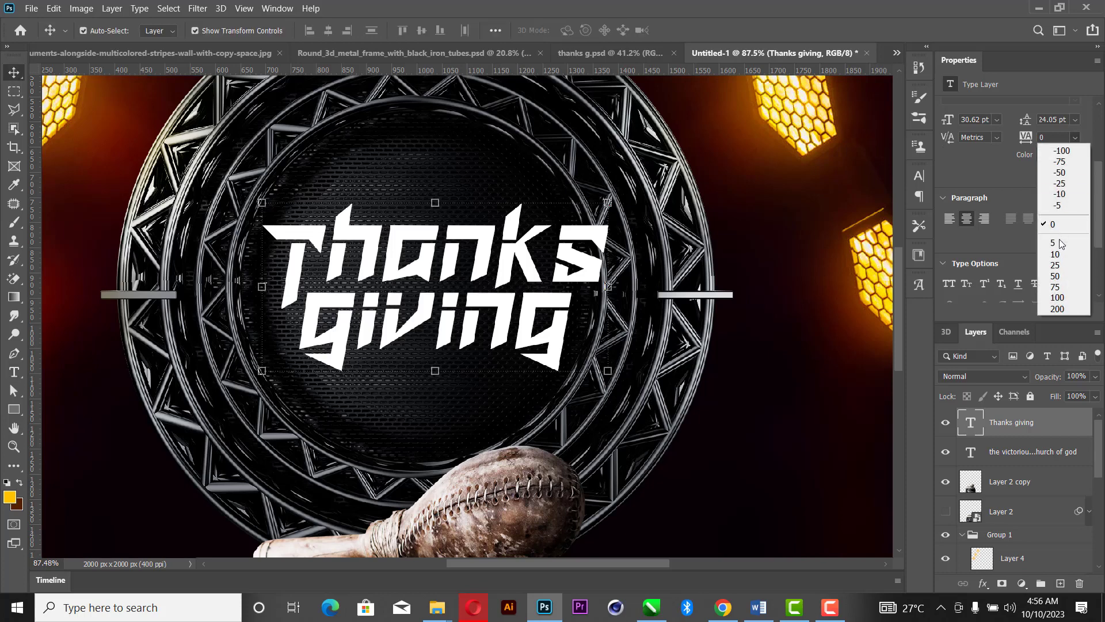
{"action": "left_click", "coordinate": [1065, 173]}
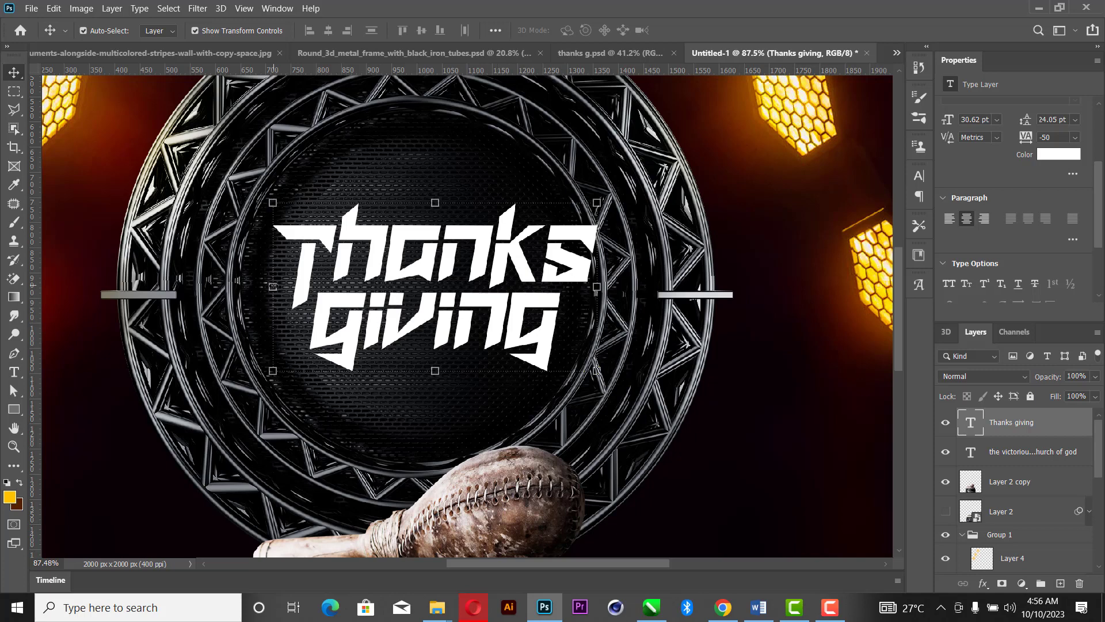
Enlarge the Thanks giving text to about 47.44 pt, spanning most of the ring, and centre it horizontally slightly higher on the canvas.
{"action": "left_click_drag", "start_coordinate": [273, 286], "coordinate": [163, 286]}
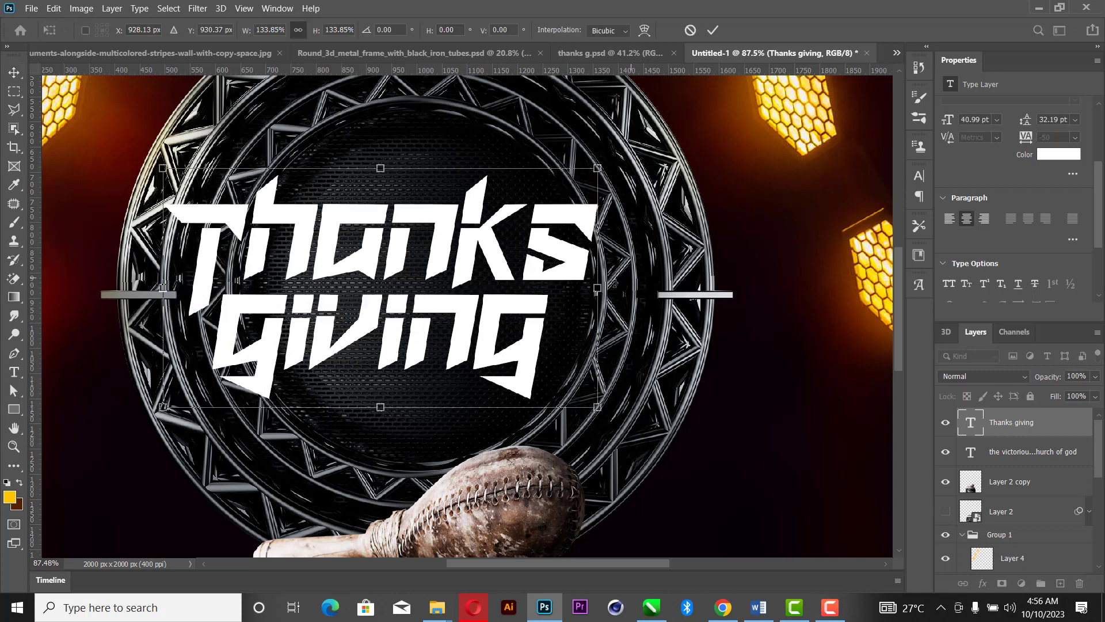
{"action": "left_click_drag", "start_coordinate": [598, 288], "coordinate": [666, 288]}
{"action": "left_click_drag", "start_coordinate": [629, 252], "coordinate": [632, 222]}
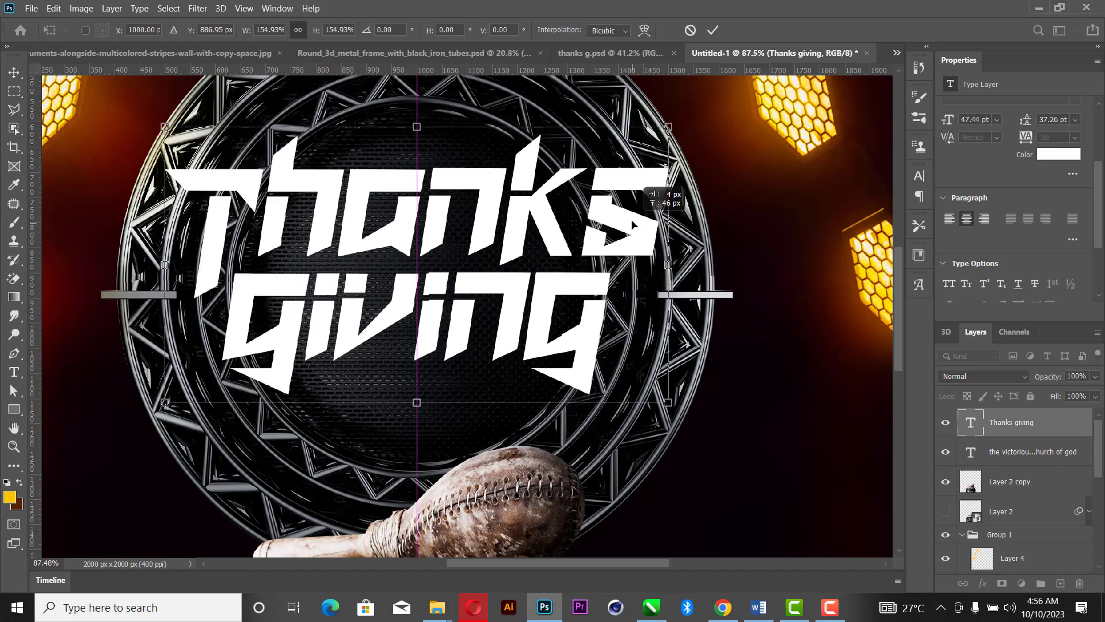
{"action": "left_click", "coordinate": [713, 31]}
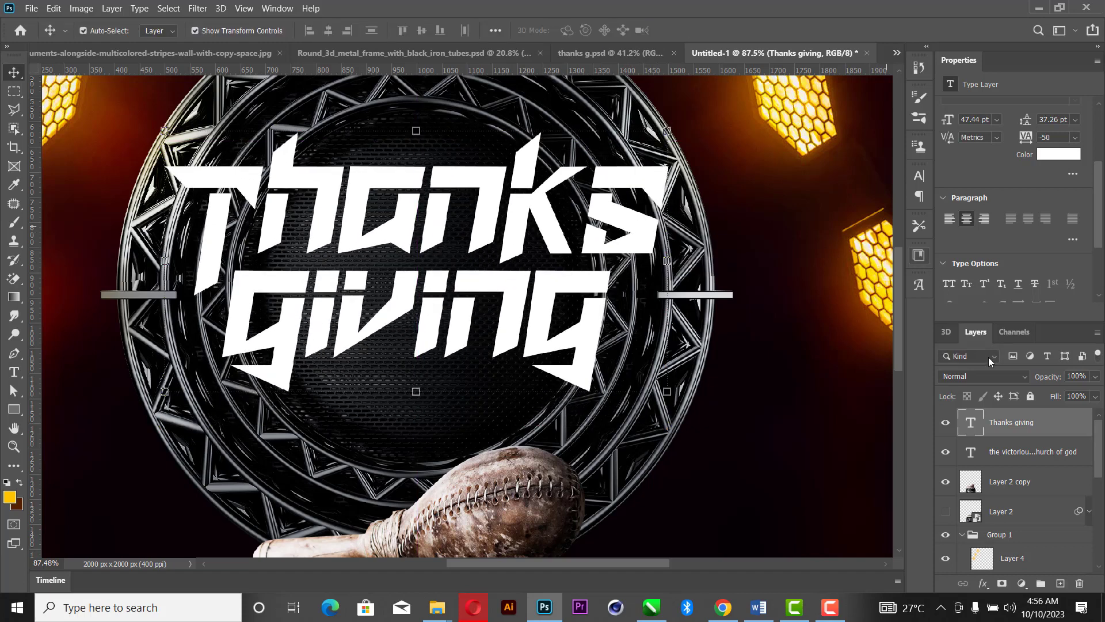
Add a drop shadow to the Thanks giving text with distance 32 px and size 8 px.
{"action": "right_click", "coordinate": [1023, 419]}
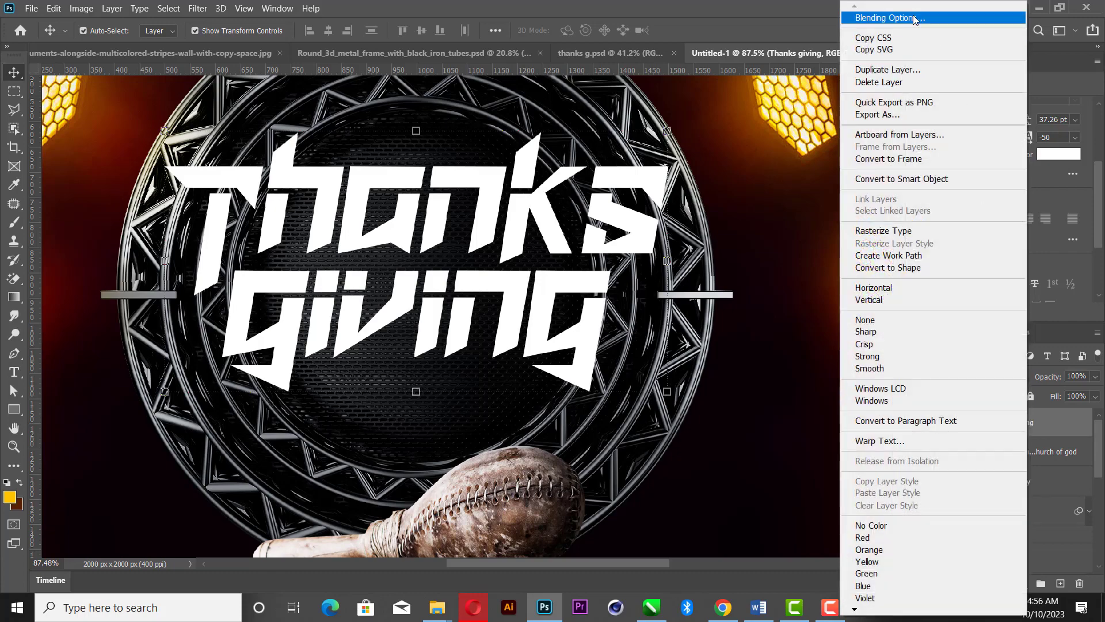
{"action": "left_click", "coordinate": [914, 17]}
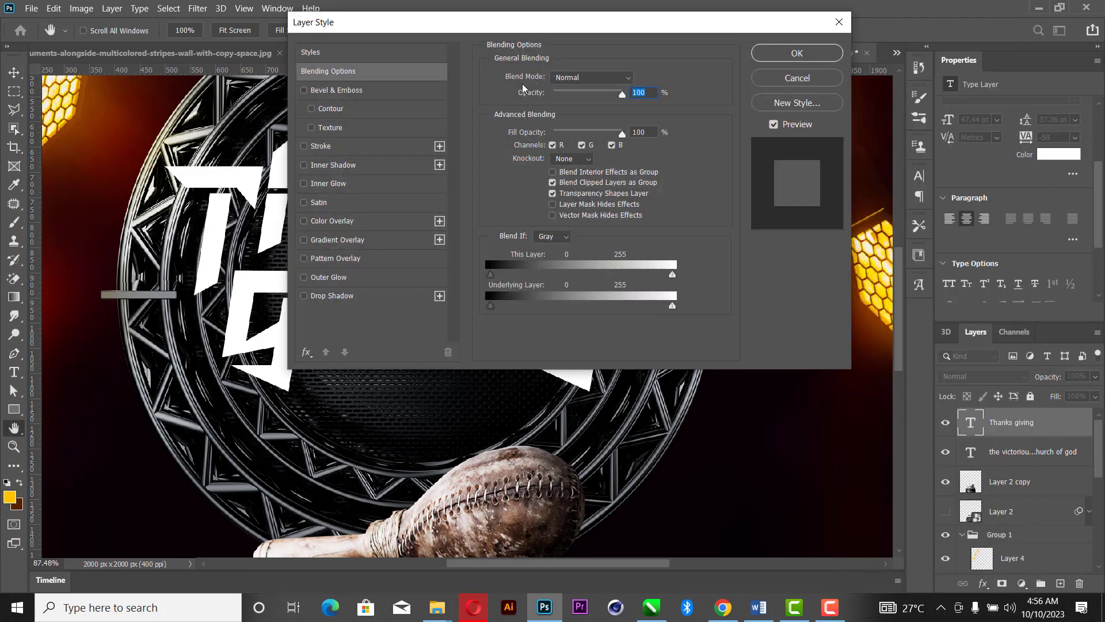
{"action": "left_click_drag", "start_coordinate": [516, 27], "coordinate": [792, 25]}
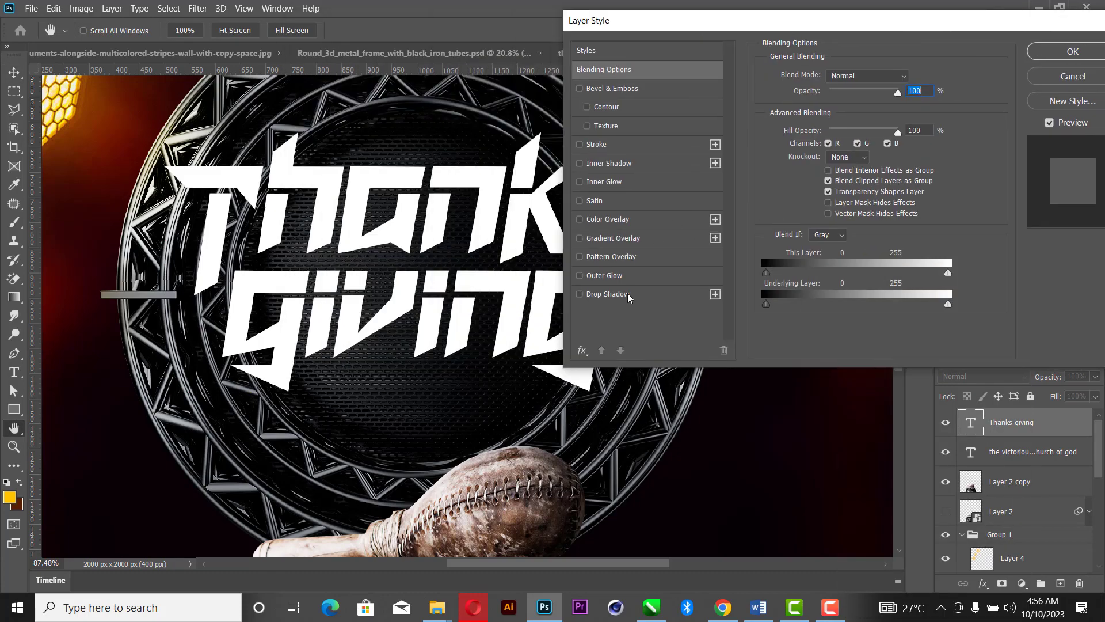
{"action": "left_click", "coordinate": [628, 295]}
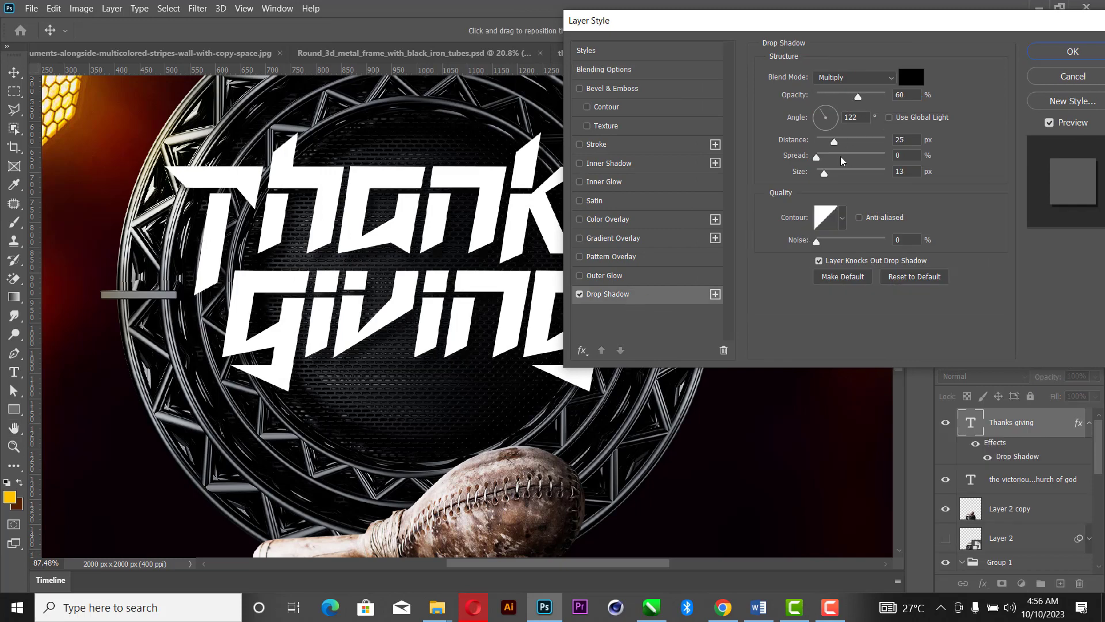
{"action": "left_click_drag", "start_coordinate": [836, 143], "coordinate": [822, 176]}
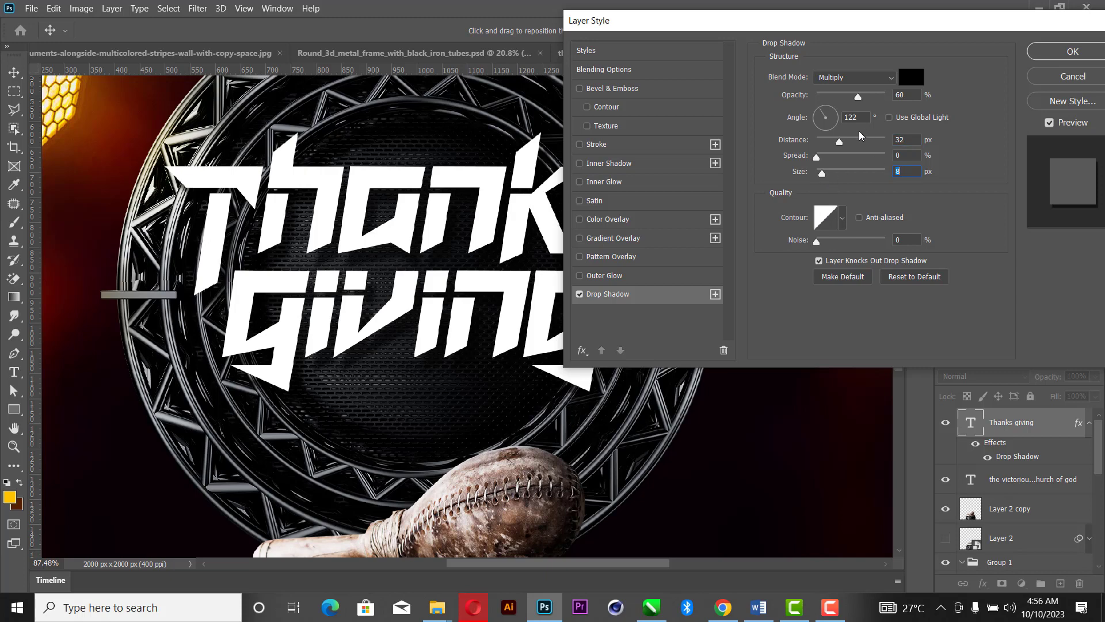
{"action": "left_click", "coordinate": [1041, 53]}
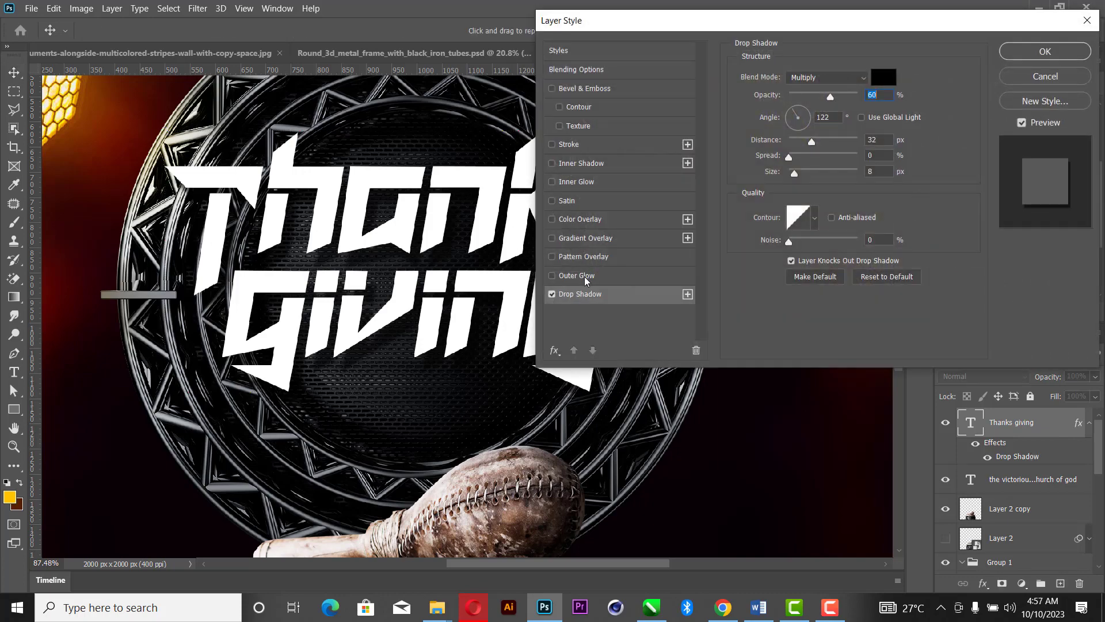
Add an outer glow to the Thanks giving text in light grey cdcdcd.
{"action": "left_click", "coordinate": [584, 277]}
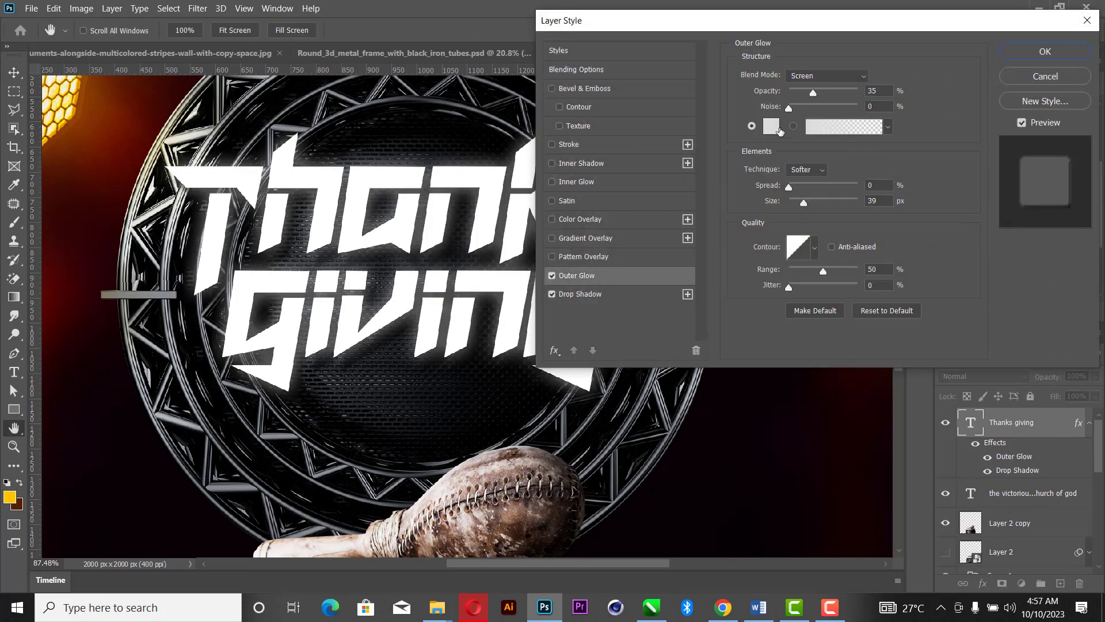
{"action": "left_click", "coordinate": [772, 126]}
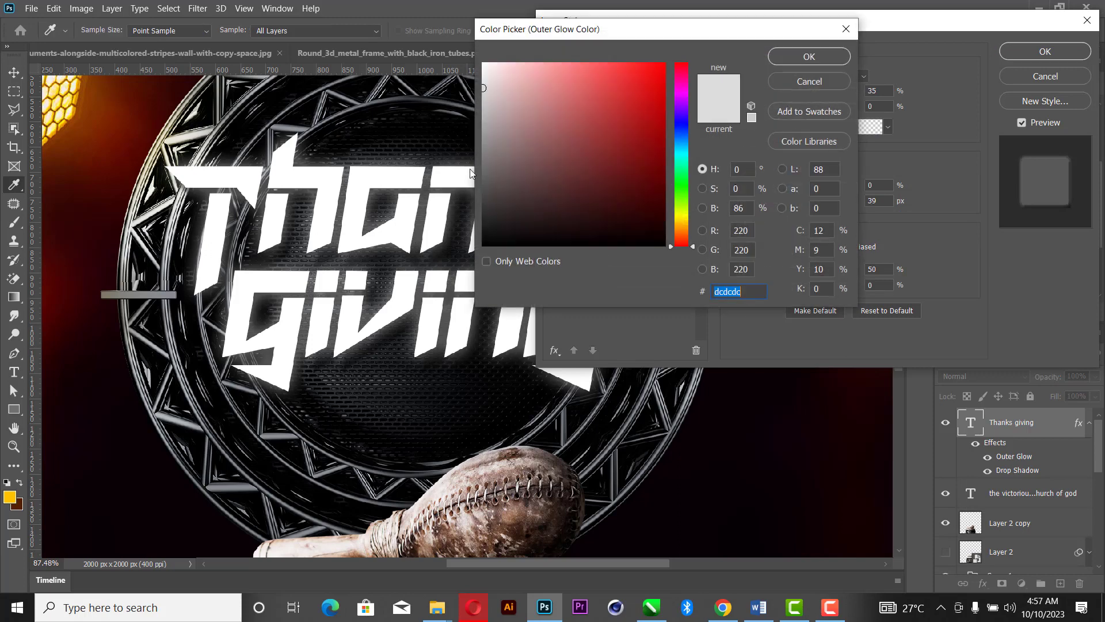
{"action": "left_click", "coordinate": [70, 102]}
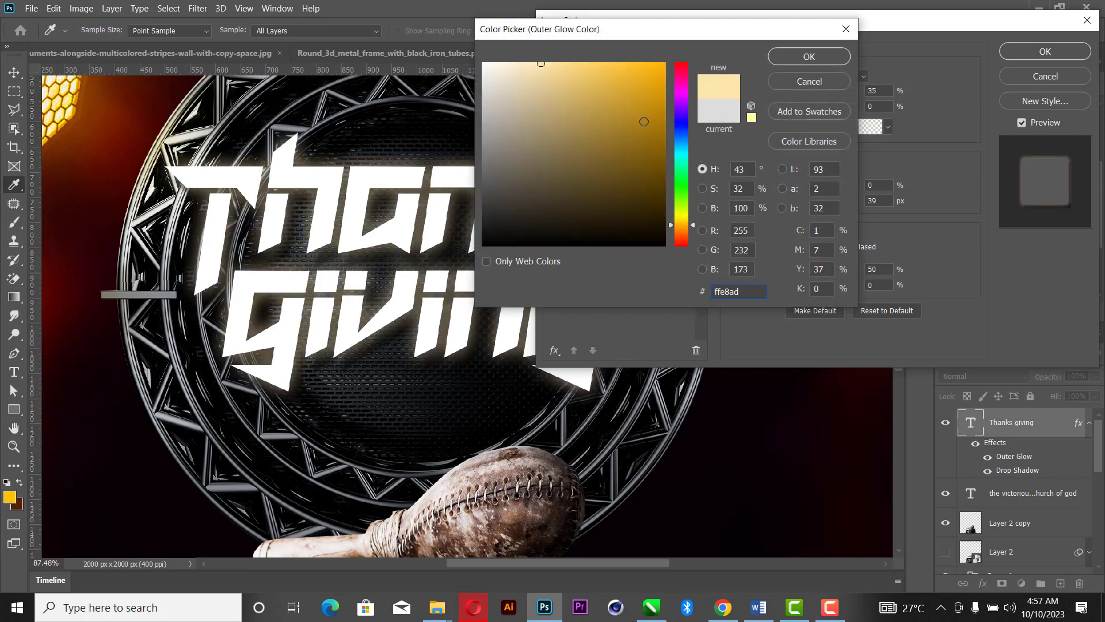
{"action": "mouse_move", "coordinate": [490, 138]}
{"action": "left_mouse_down"}
{"action": "mouse_move", "coordinate": [454, 137]}
{"action": "mouse_move", "coordinate": [453, 98]}
{"action": "left_mouse_up"}
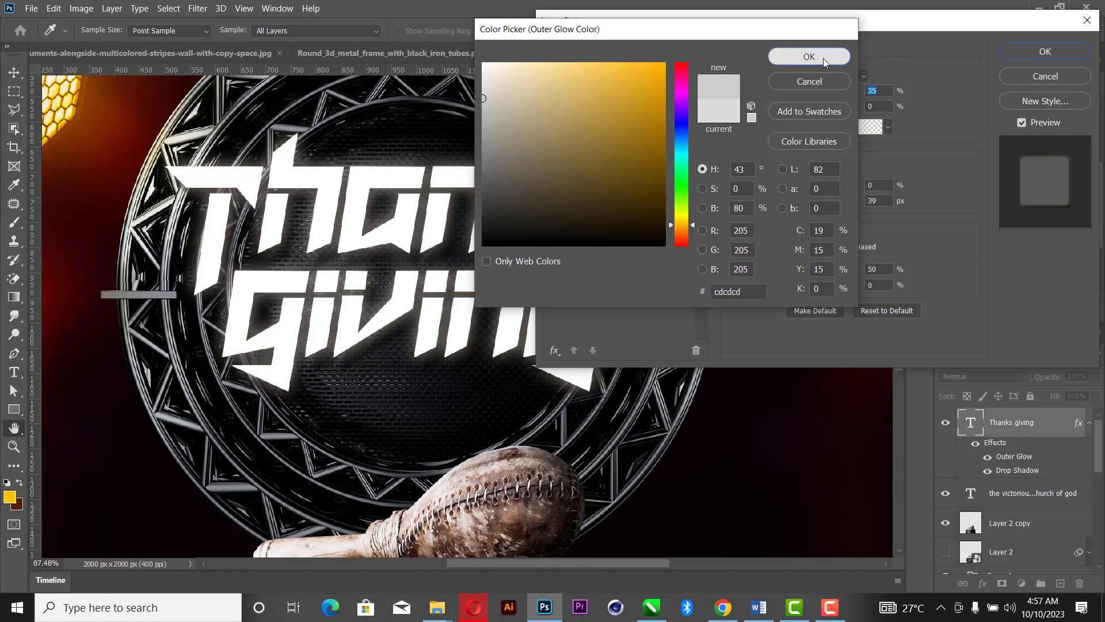
{"action": "left_click", "coordinate": [823, 57]}
{"action": "left_click", "coordinate": [1067, 57]}
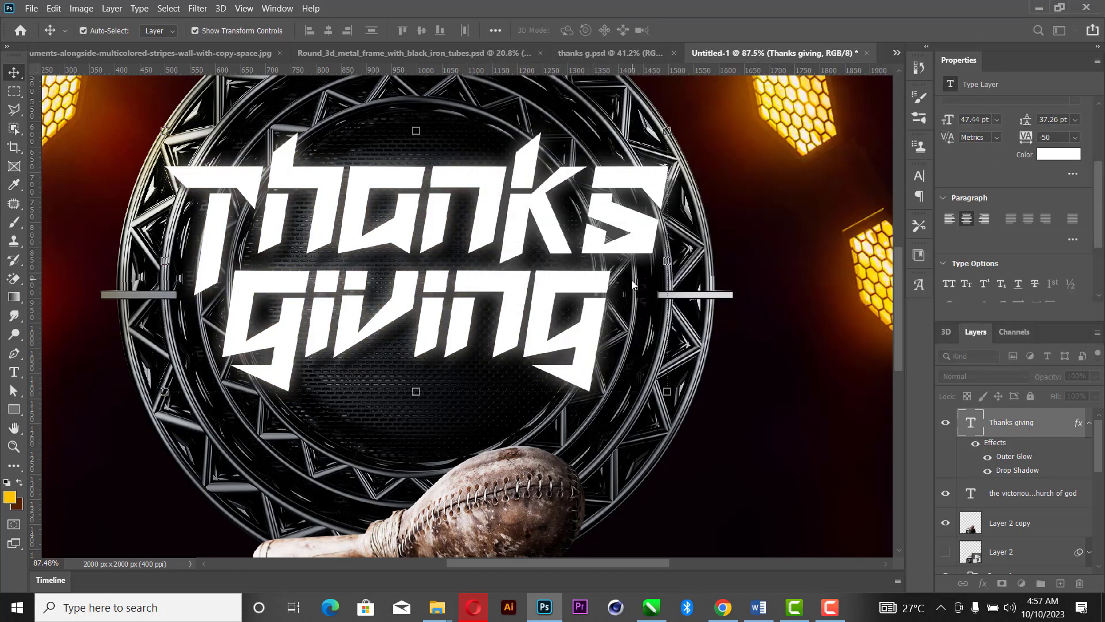
Switch to Word and copy the word "Service" from the "Thanksgiving Service" line.
{"action": "key", "text": "z"}
{"action": "right_click", "coordinate": [631, 280]}
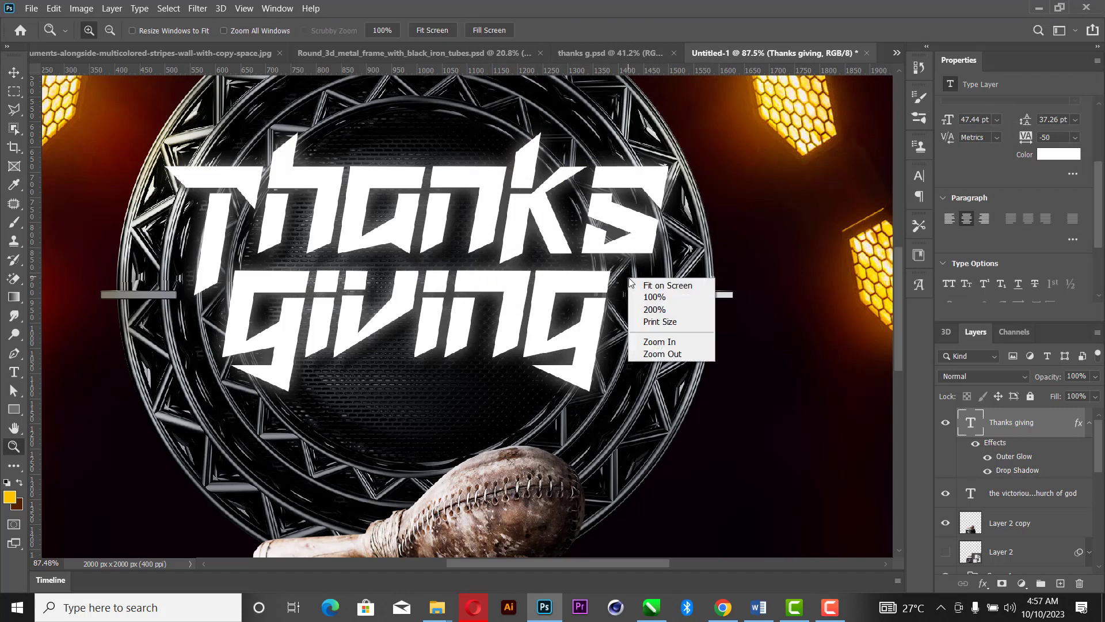
{"action": "left_click", "coordinate": [662, 288]}
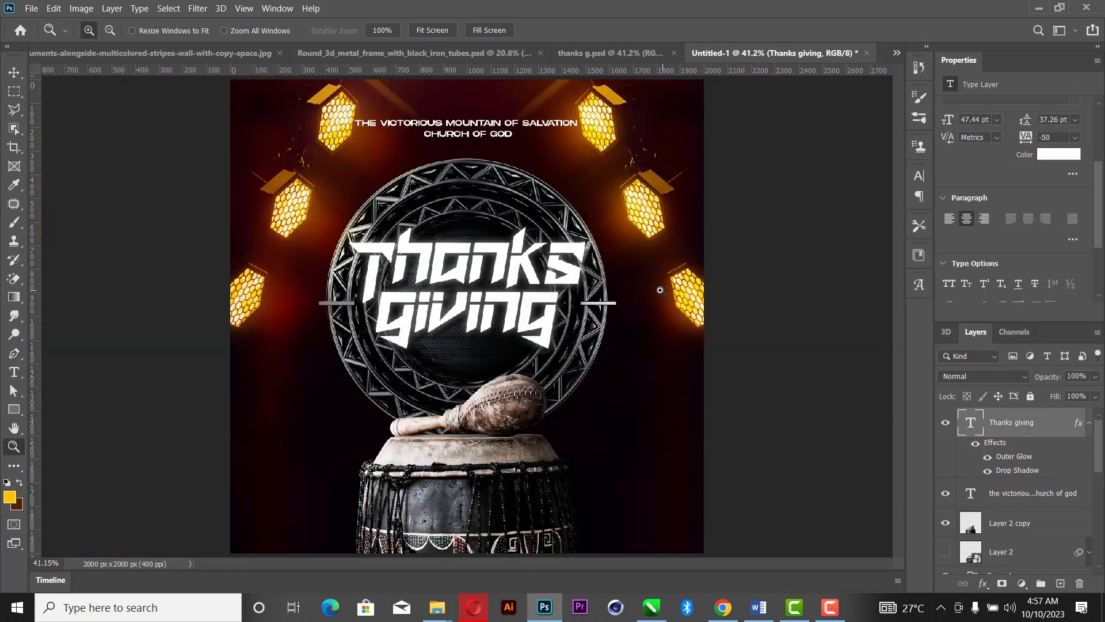
{"action": "left_click", "coordinate": [13, 73]}
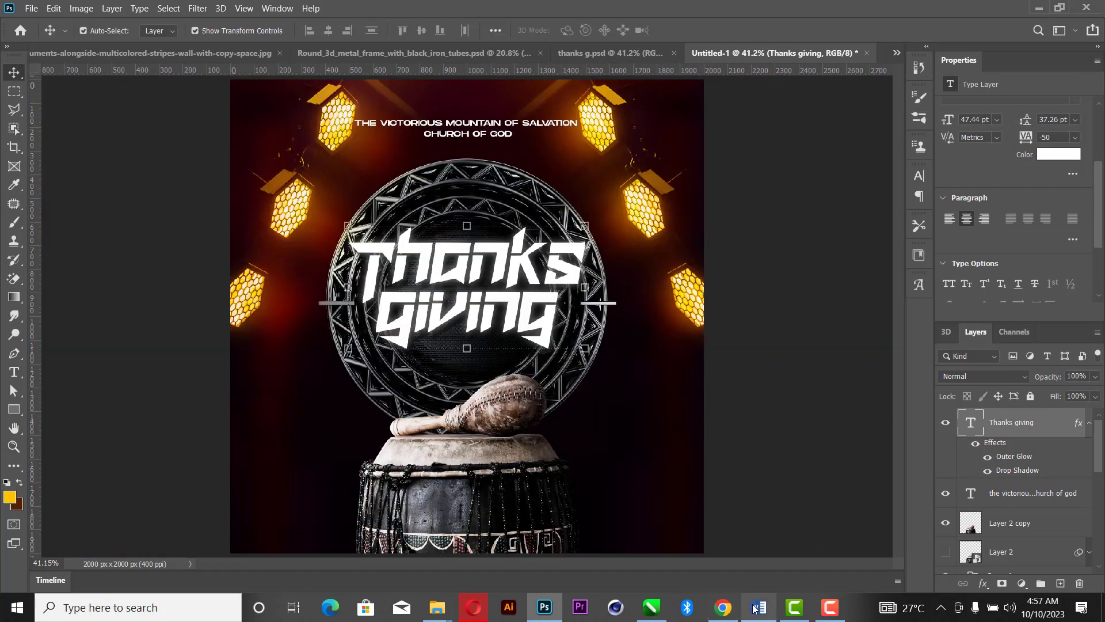
{"action": "left_click", "coordinate": [758, 607]}
{"action": "left_click_drag", "start_coordinate": [457, 282], "coordinate": [420, 288]}
{"action": "key", "text": "ctrl+c"}
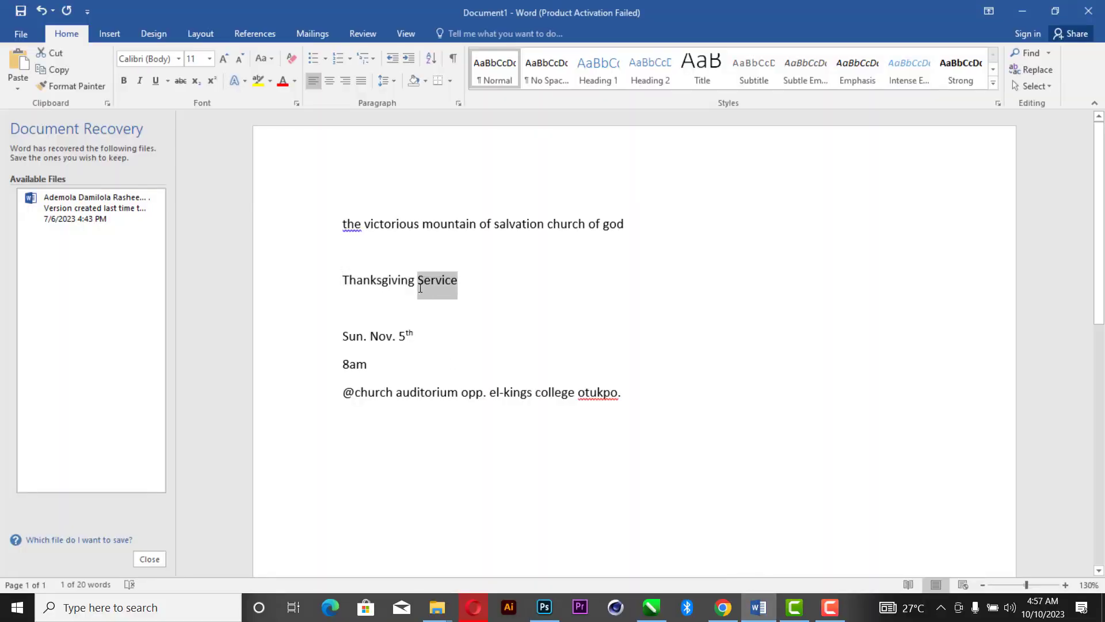
Return to Photoshop and paste "Service" as a new text layer in the dark area beside the drum.
{"action": "left_click", "coordinate": [545, 608]}
{"action": "left_click", "coordinate": [13, 372]}
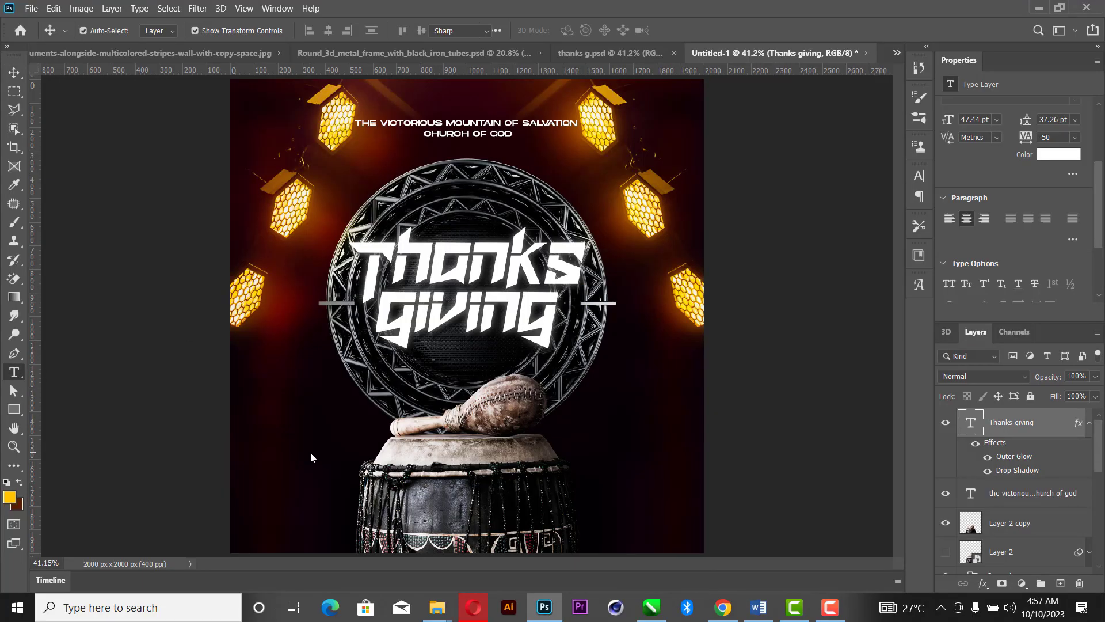
{"action": "left_click", "coordinate": [304, 432]}
{"action": "key", "text": "ctrl+v"}
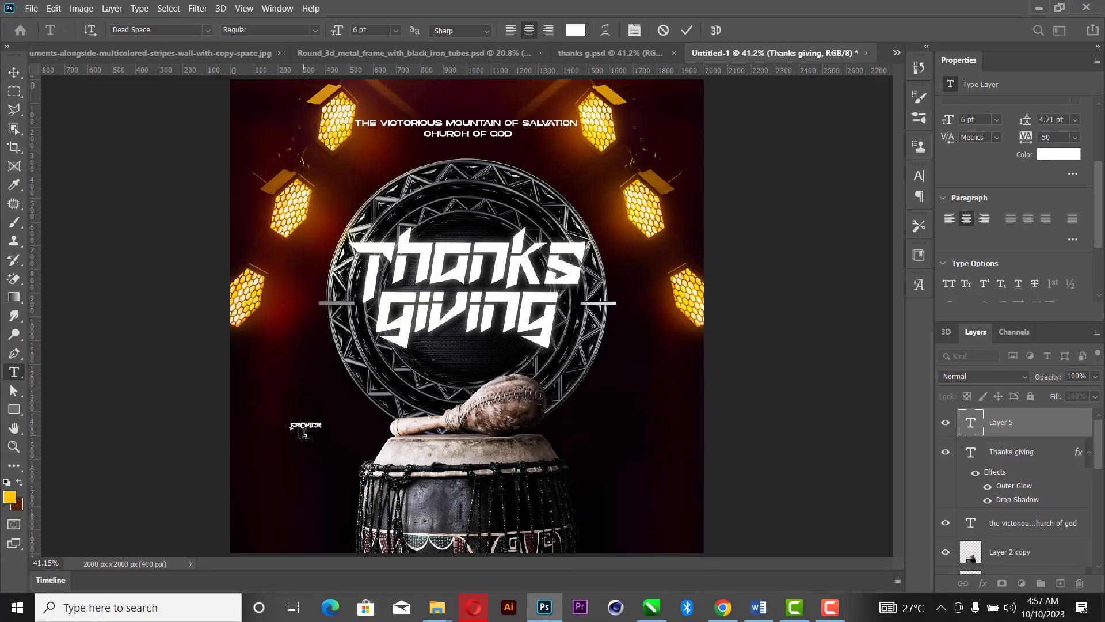
{"action": "left_click", "coordinate": [687, 32]}
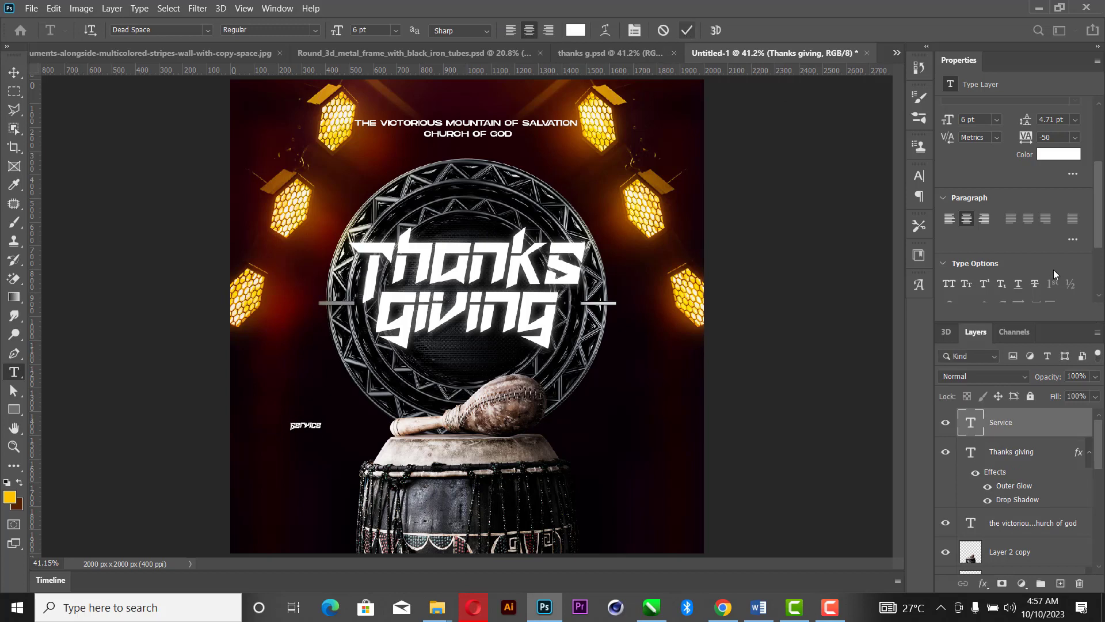
Change the Service text's font to Boss Signature.
{"action": "scroll", "coordinate": [1045, 192], "scroll_direction": "up", "scroll_amount": 2}
{"action": "left_click", "coordinate": [1075, 140]}
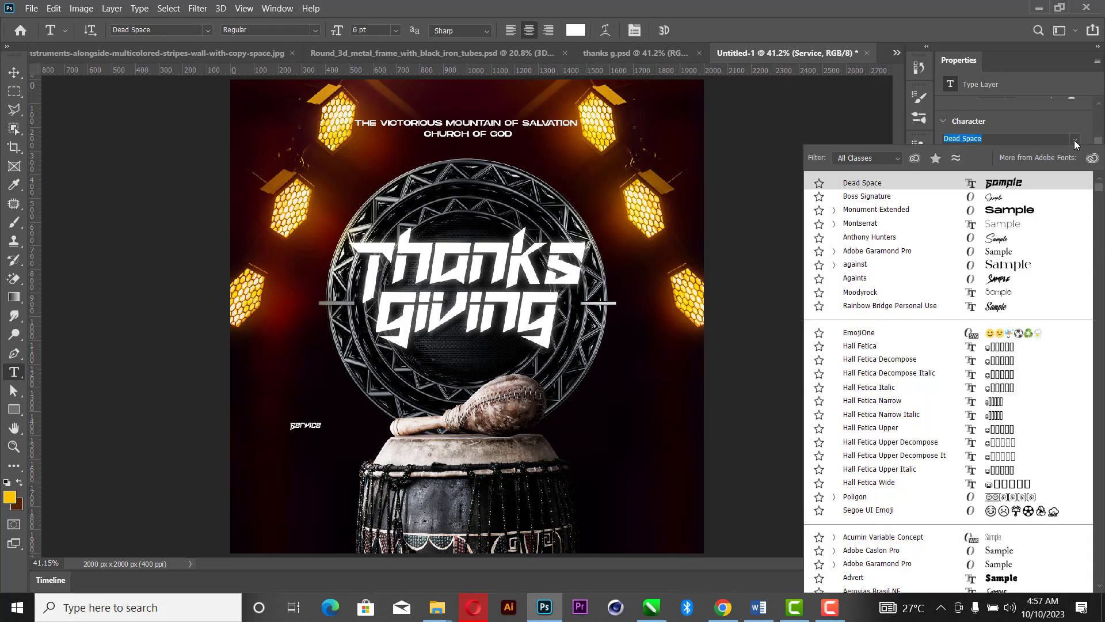
{"action": "left_click", "coordinate": [1019, 196]}
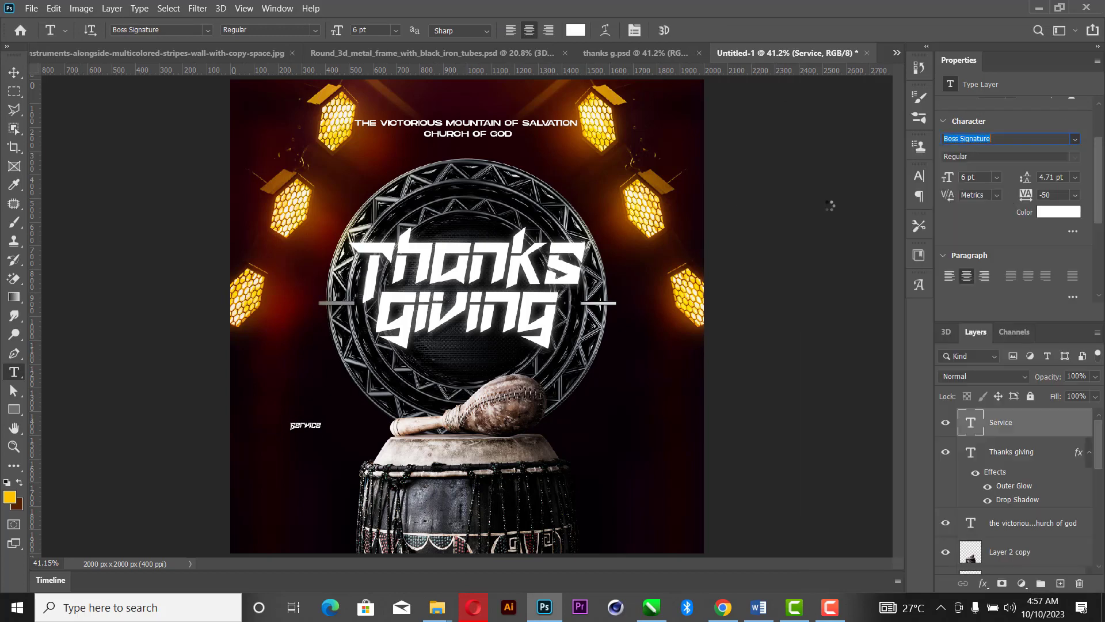
Enlarge the Service text to about 93.76 pt, centred over the ring's lower part, and set its tracking to 0.
{"action": "left_click", "coordinate": [16, 73]}
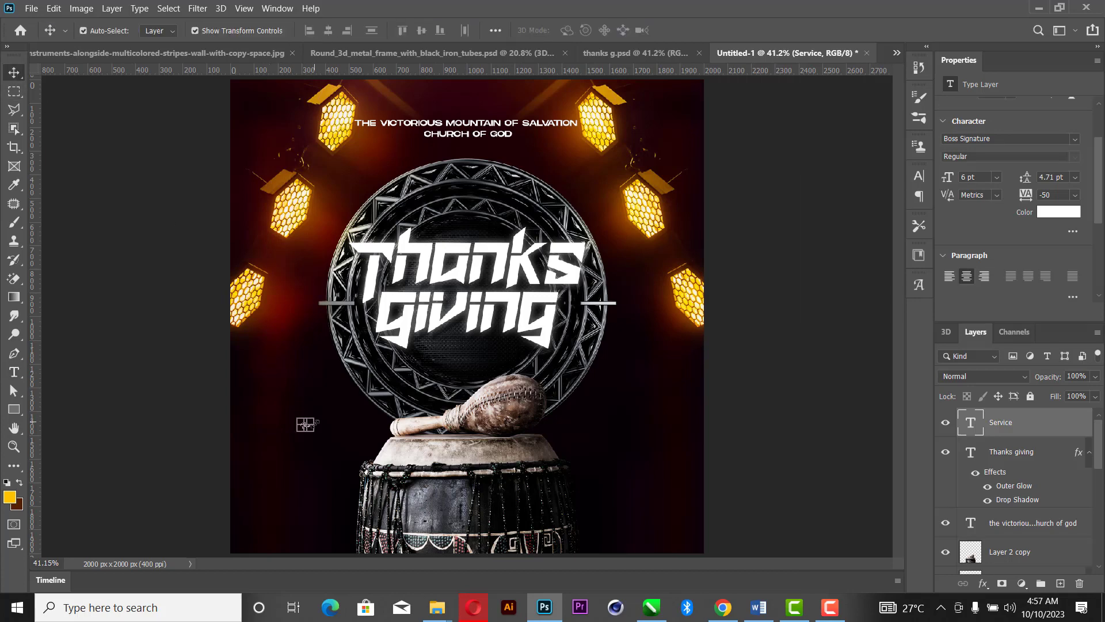
{"action": "left_click_drag", "start_coordinate": [306, 424], "coordinate": [527, 379]}
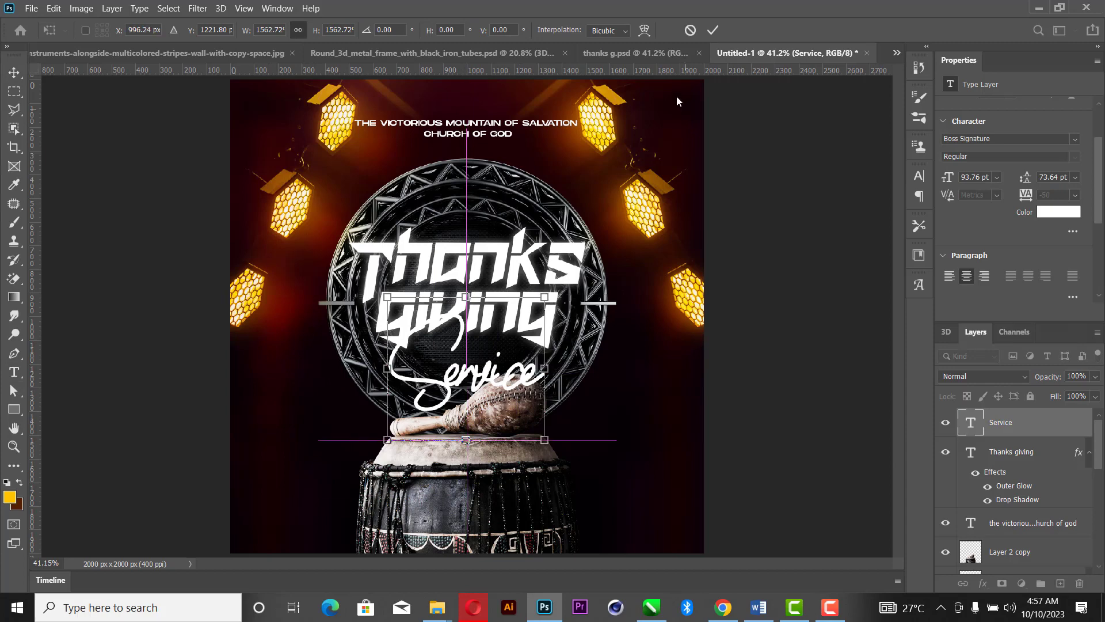
{"action": "left_click", "coordinate": [713, 30]}
{"action": "left_click", "coordinate": [1074, 194]}
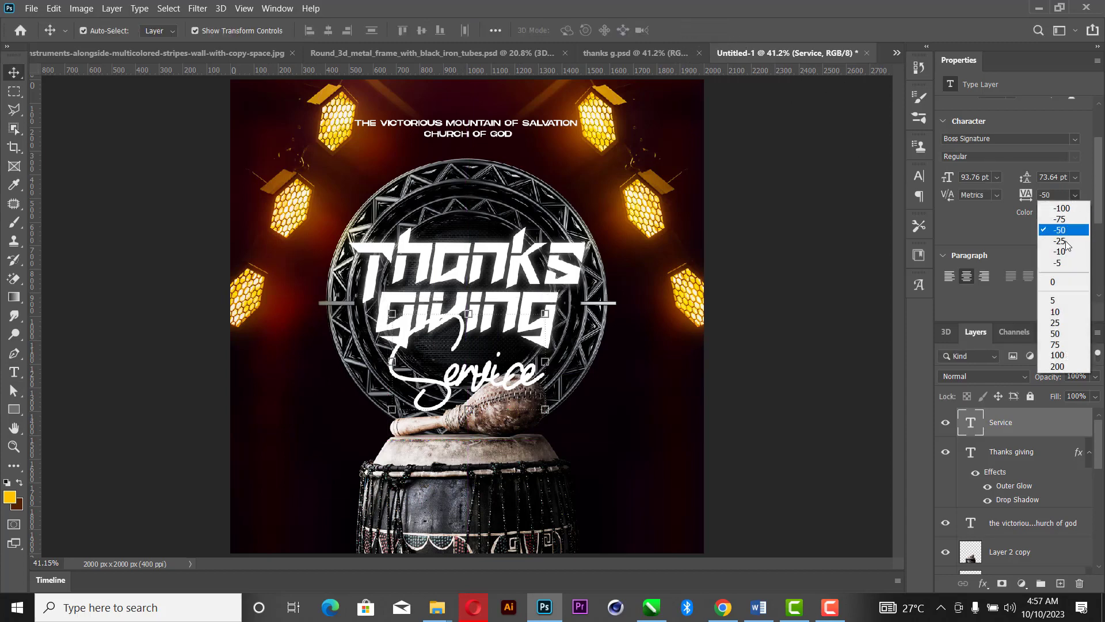
{"action": "left_click", "coordinate": [1060, 282]}
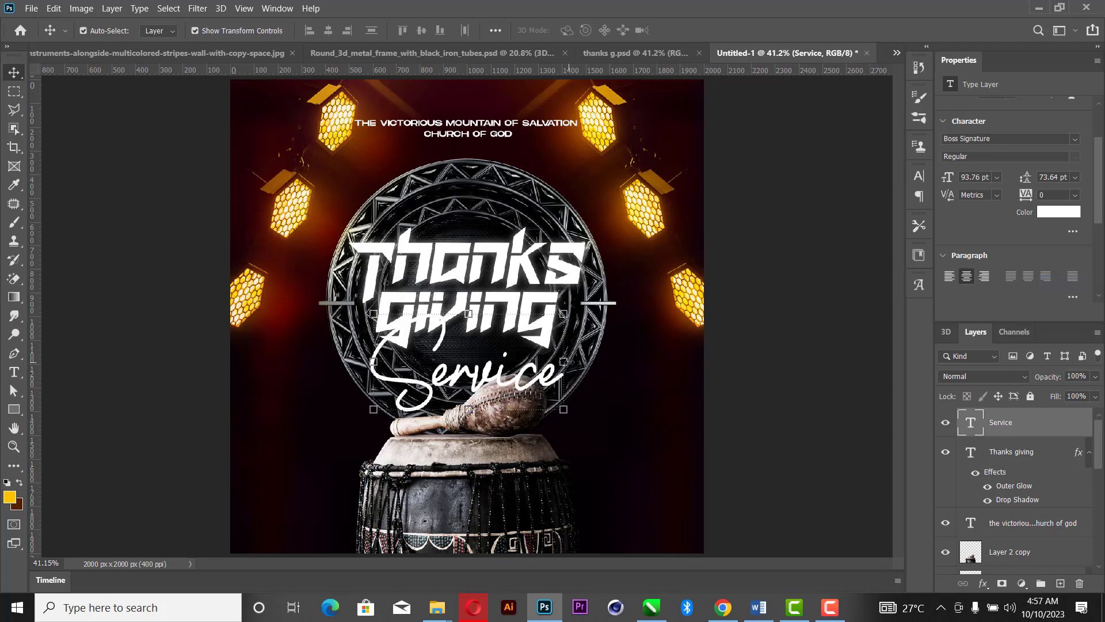
Scale the Service text down to about 76.5 pt and move it up to overlap the bottom of "giving".
{"action": "key", "text": "ctrl+t"}
{"action": "left_click_drag", "start_coordinate": [559, 368], "coordinate": [552, 360]}
{"action": "left_click_drag", "start_coordinate": [532, 360], "coordinate": [520, 352]}
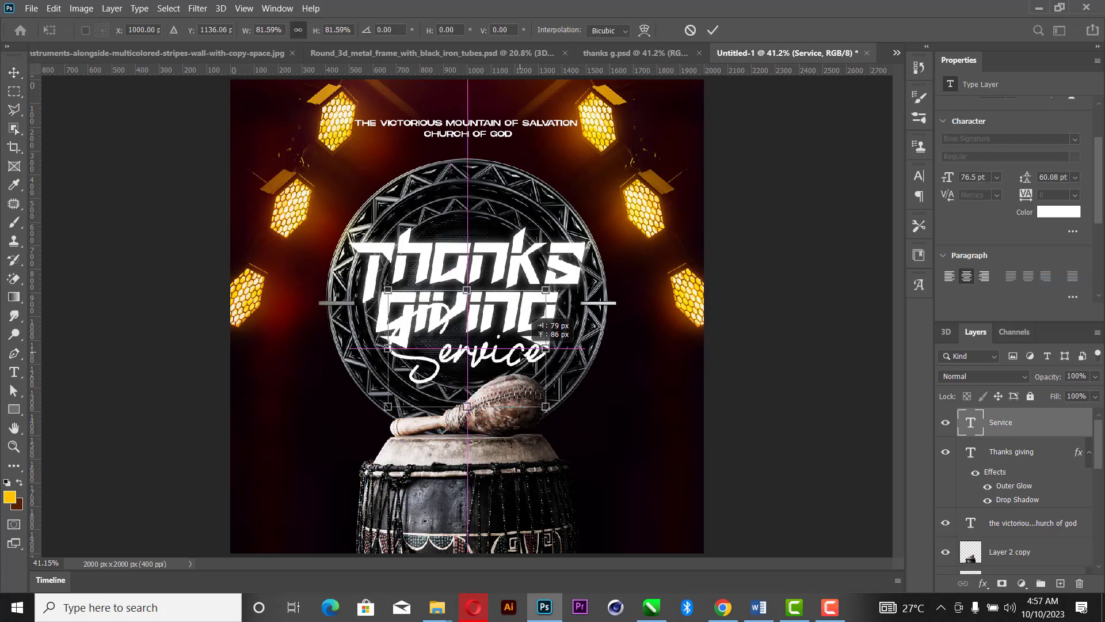
{"action": "left_click", "coordinate": [713, 29]}
{"action": "left_click_drag", "start_coordinate": [514, 355], "coordinate": [511, 354]}
Set the Service text's colour to yellow ffd200.
{"action": "left_click", "coordinate": [1063, 213]}
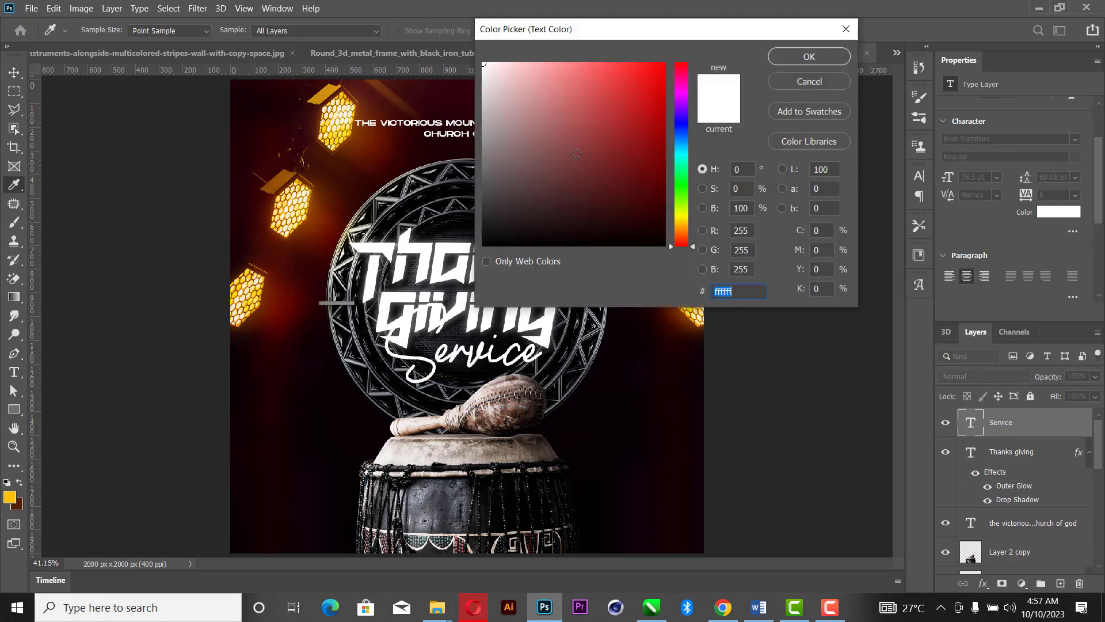
{"action": "left_click", "coordinate": [664, 64]}
{"action": "left_click_drag", "start_coordinate": [678, 206], "coordinate": [683, 221]}
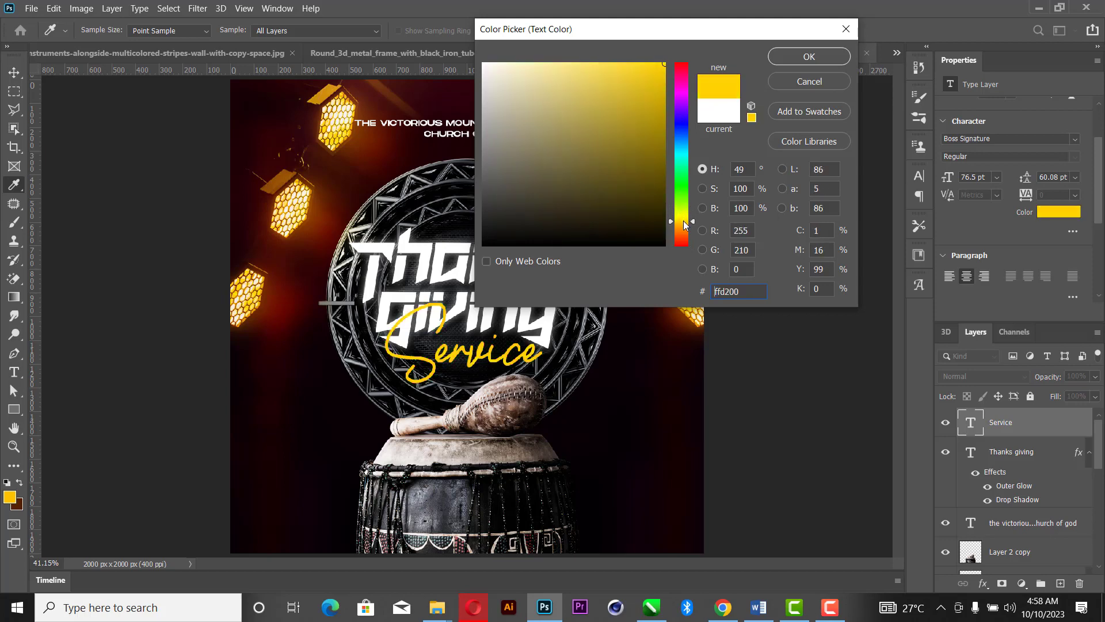
{"action": "left_click", "coordinate": [827, 58]}
Add a drop shadow to the Service text with a size of 24 px.
{"action": "right_click", "coordinate": [1058, 423]}
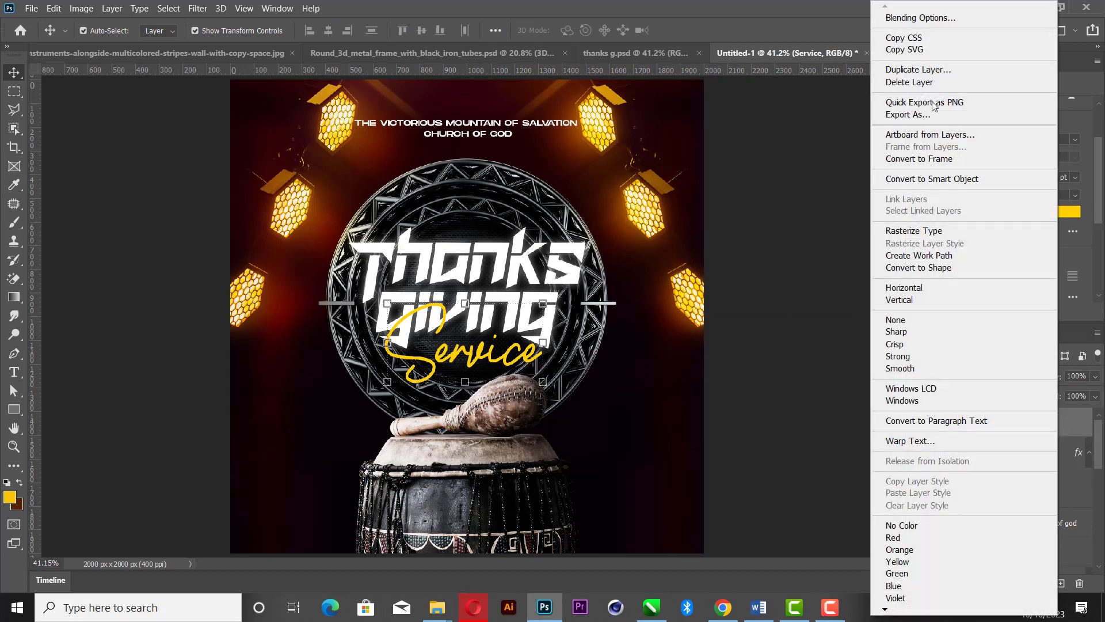
{"action": "left_click", "coordinate": [920, 18]}
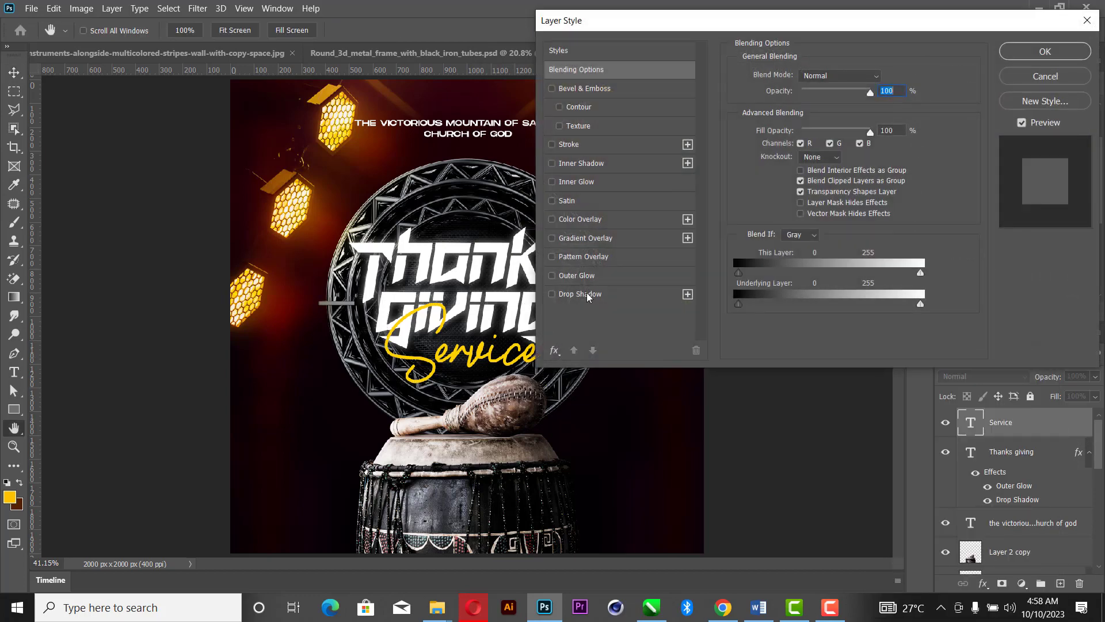
{"action": "left_click", "coordinate": [580, 294]}
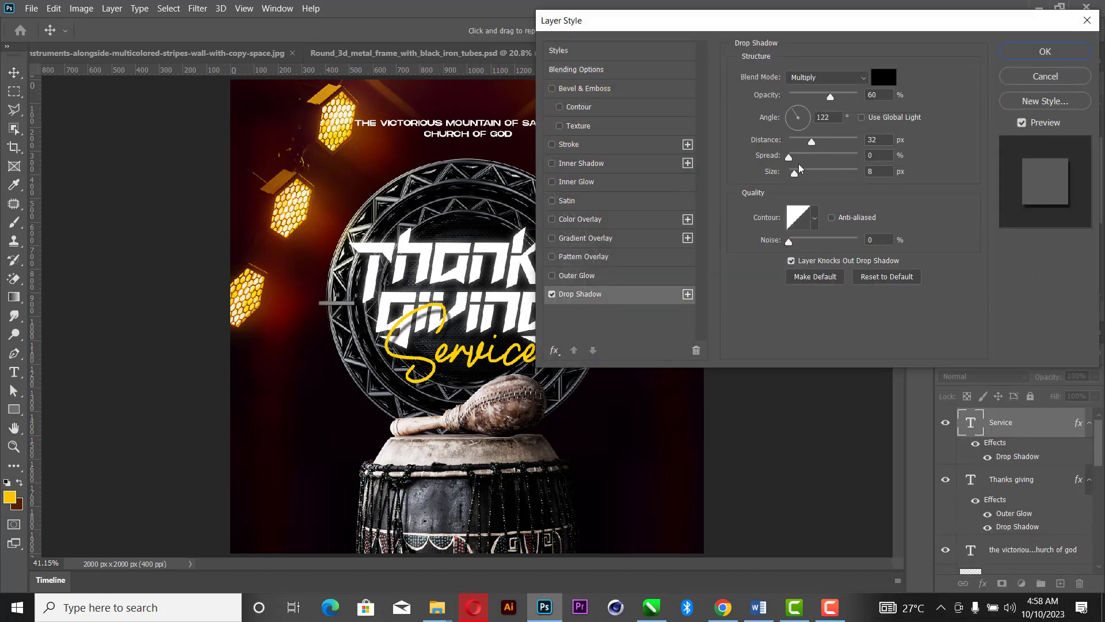
{"action": "left_click_drag", "start_coordinate": [795, 174], "coordinate": [808, 166]}
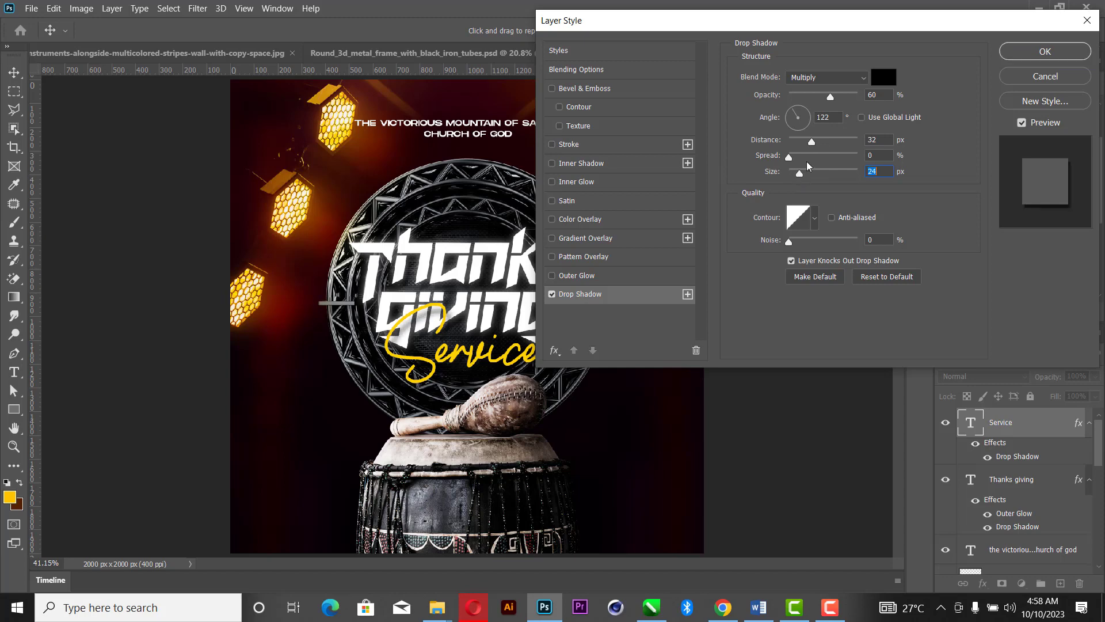
{"action": "left_click", "coordinate": [1013, 53]}
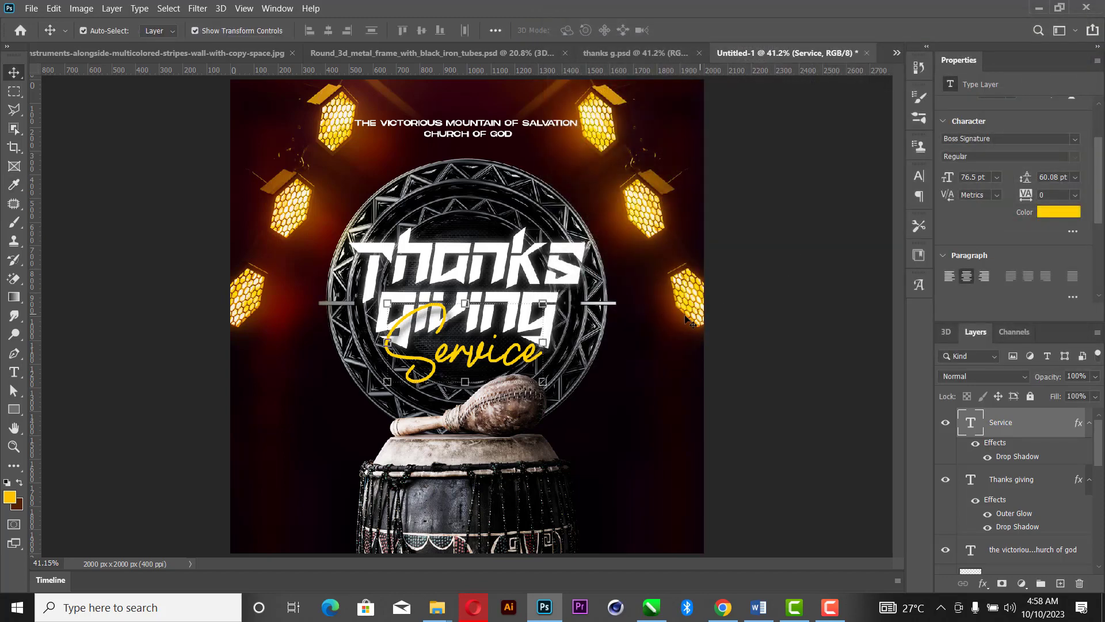
Move the Thanks giving text slightly up and collapse its layer's effects list.
{"action": "left_click", "coordinate": [566, 278]}
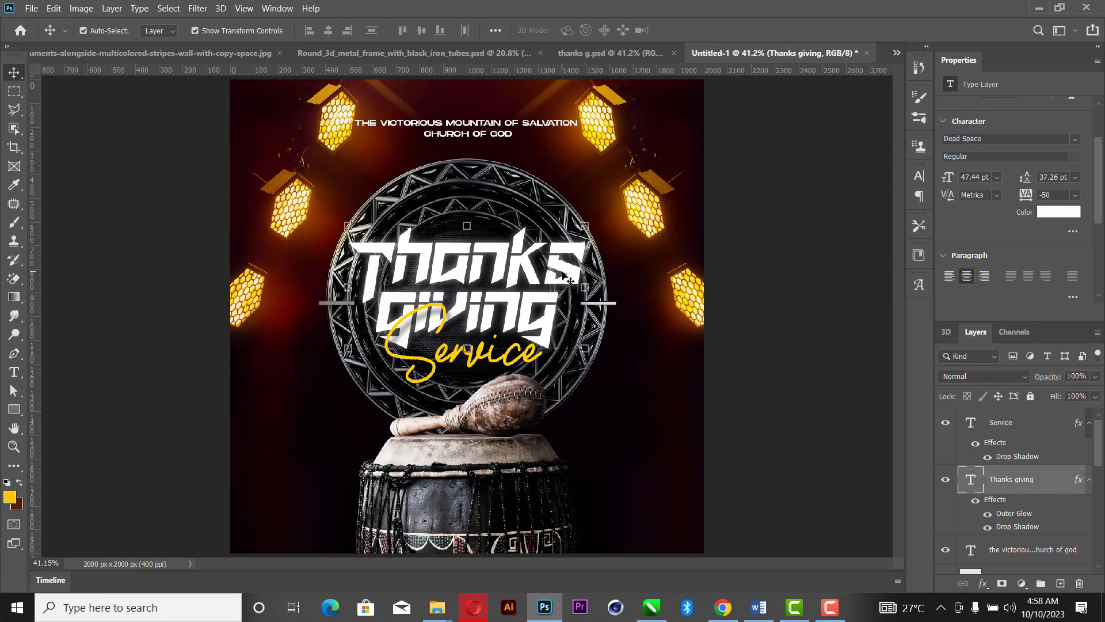
{"action": "left_click_drag", "start_coordinate": [564, 275], "coordinate": [563, 271]}
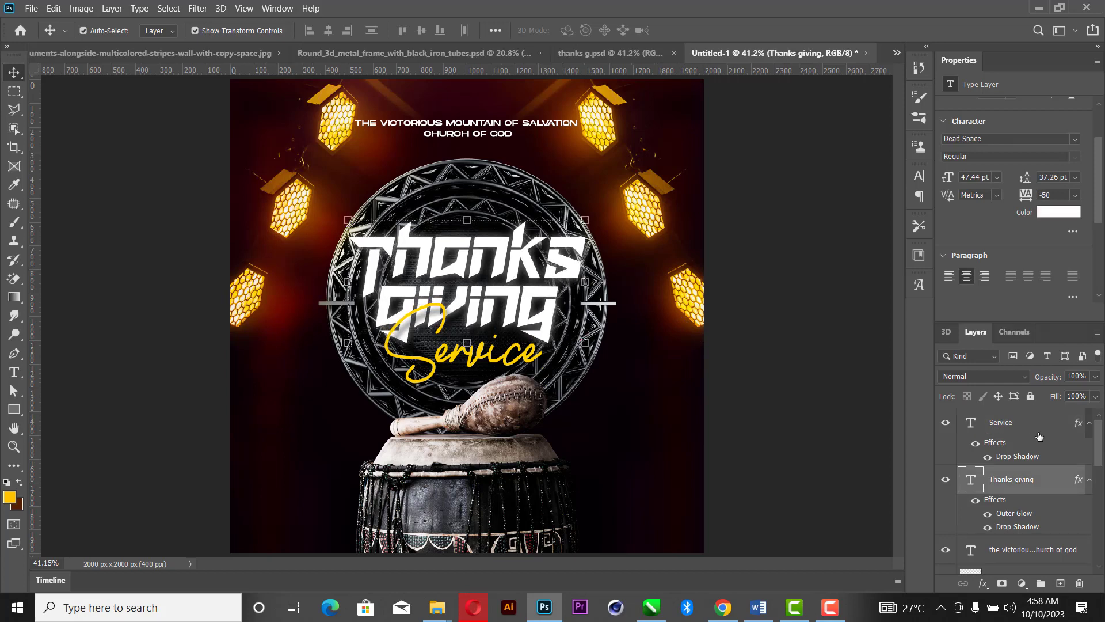
{"action": "left_click", "coordinate": [1088, 489]}
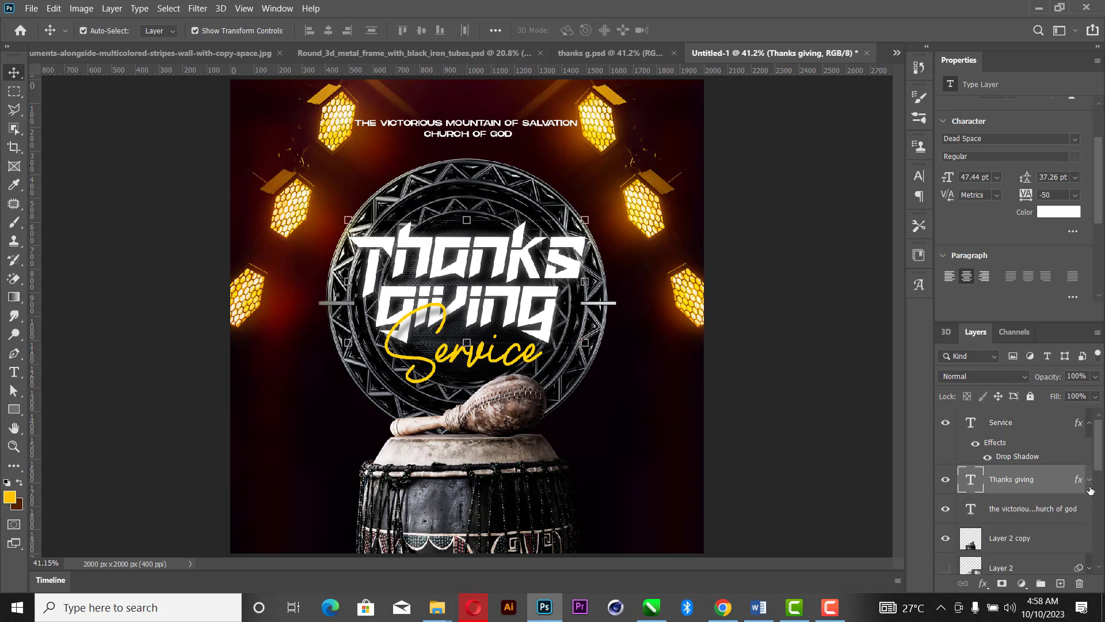
Skew the Thanks giving and Service texts together so that both slant upward to the right.
{"action": "left_click", "coordinate": [1089, 486]}
{"action": "left_click", "coordinate": [1089, 482]}
{"action": "left_click", "coordinate": [1088, 432]}
{"action": "left_click", "coordinate": [1057, 436], "text": "ctrl"}
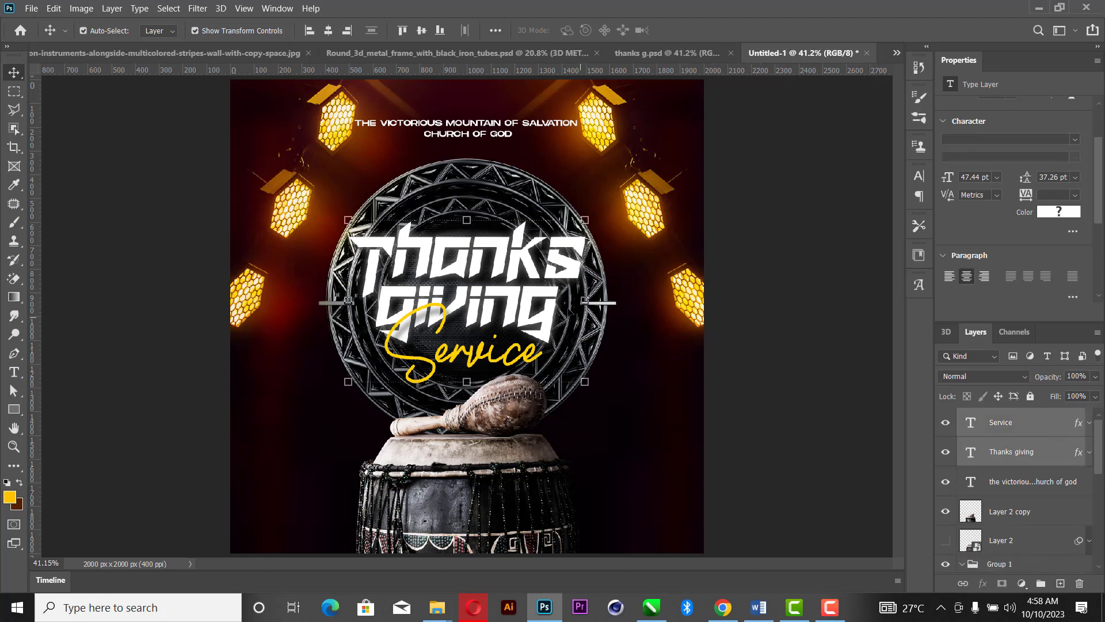
{"action": "key", "text": "ctrl"}
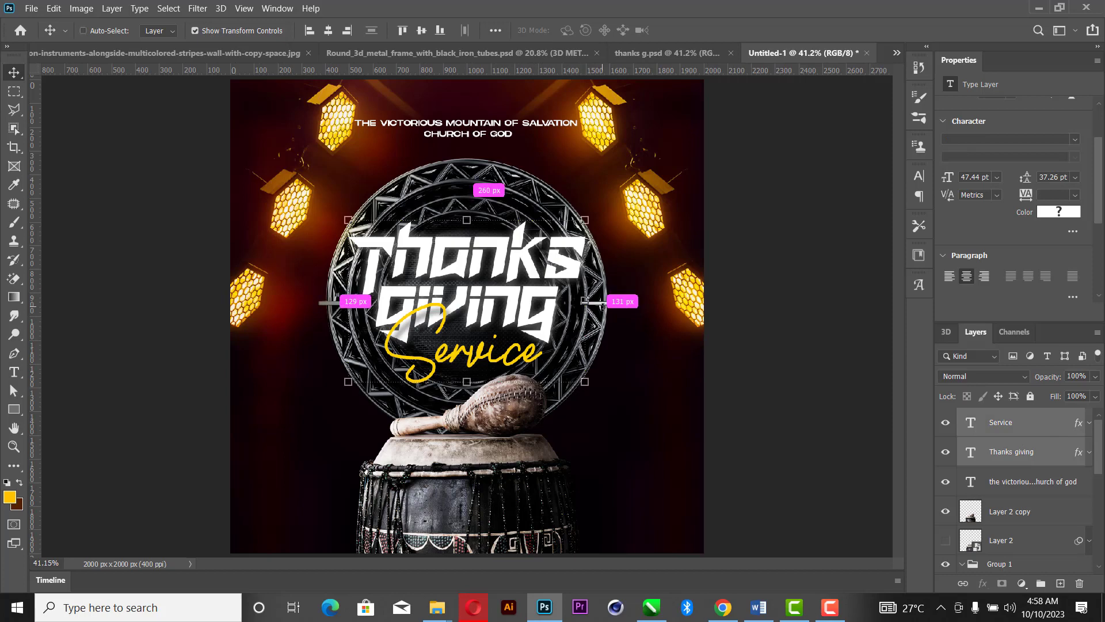
{"action": "key", "text": "ctrl"}
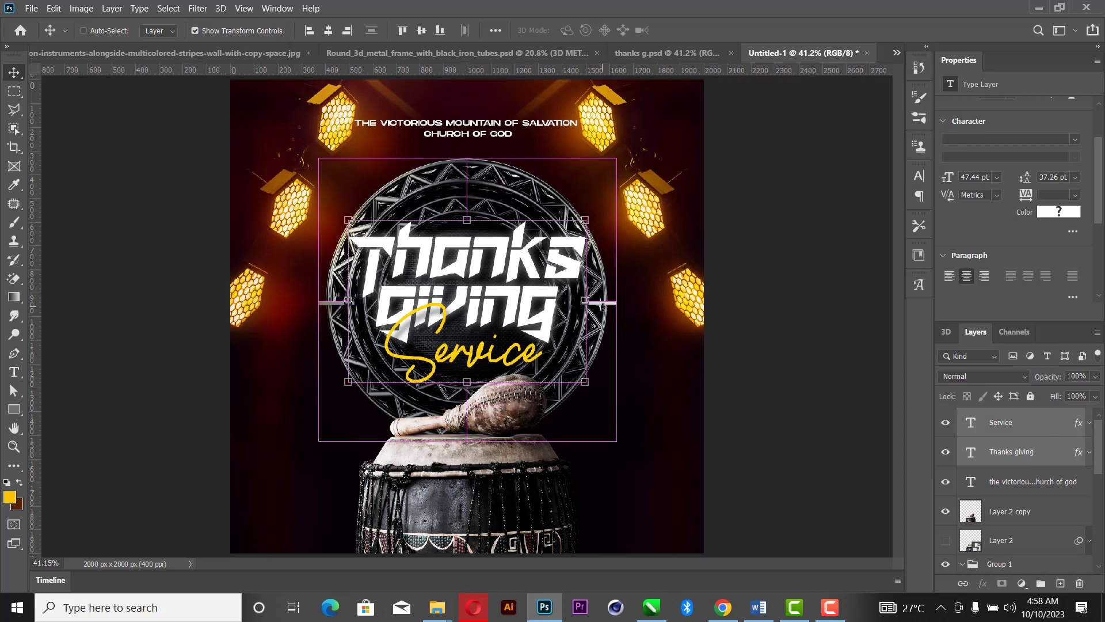
{"action": "key", "text": "ctrl+t"}
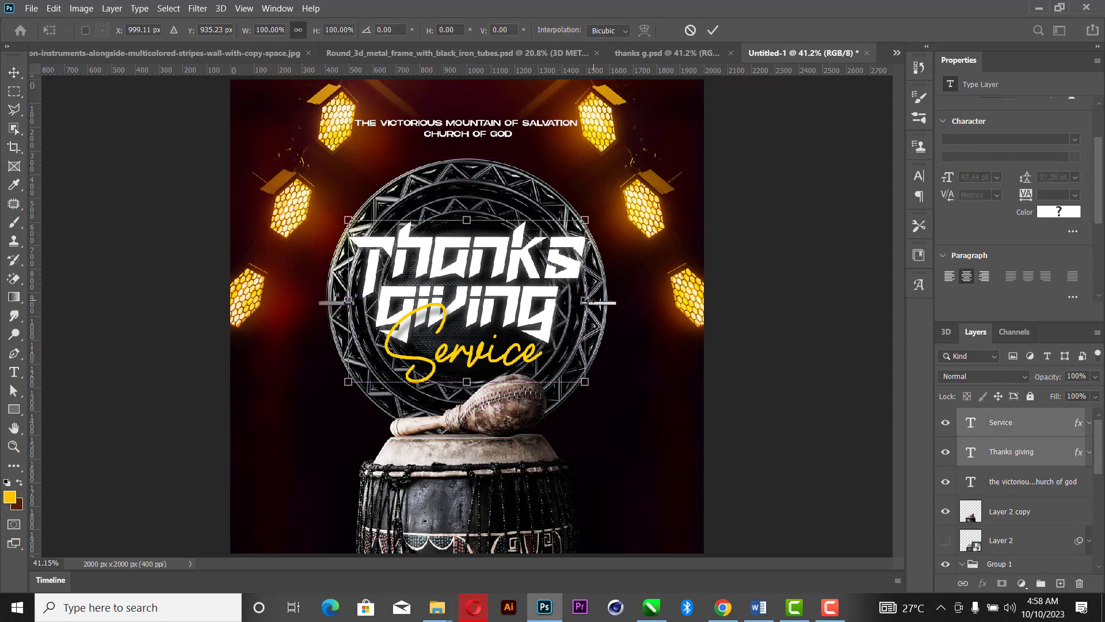
{"action": "right_click", "coordinate": [554, 306]}
{"action": "left_click", "coordinate": [609, 358]}
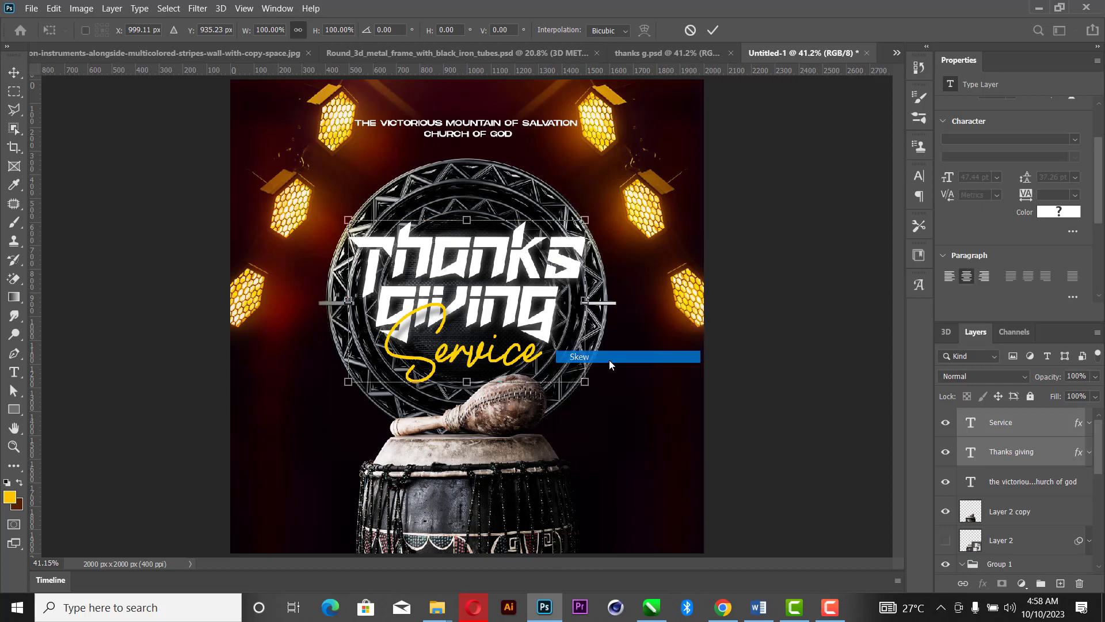
{"action": "mouse_move", "coordinate": [586, 300]}
{"action": "left_mouse_down"}
{"action": "mouse_move", "coordinate": [587, 254]}
{"action": "mouse_move", "coordinate": [516, 286]}
{"action": "mouse_move", "coordinate": [577, 283]}
{"action": "left_mouse_up"}
{"action": "left_click", "coordinate": [712, 32]}
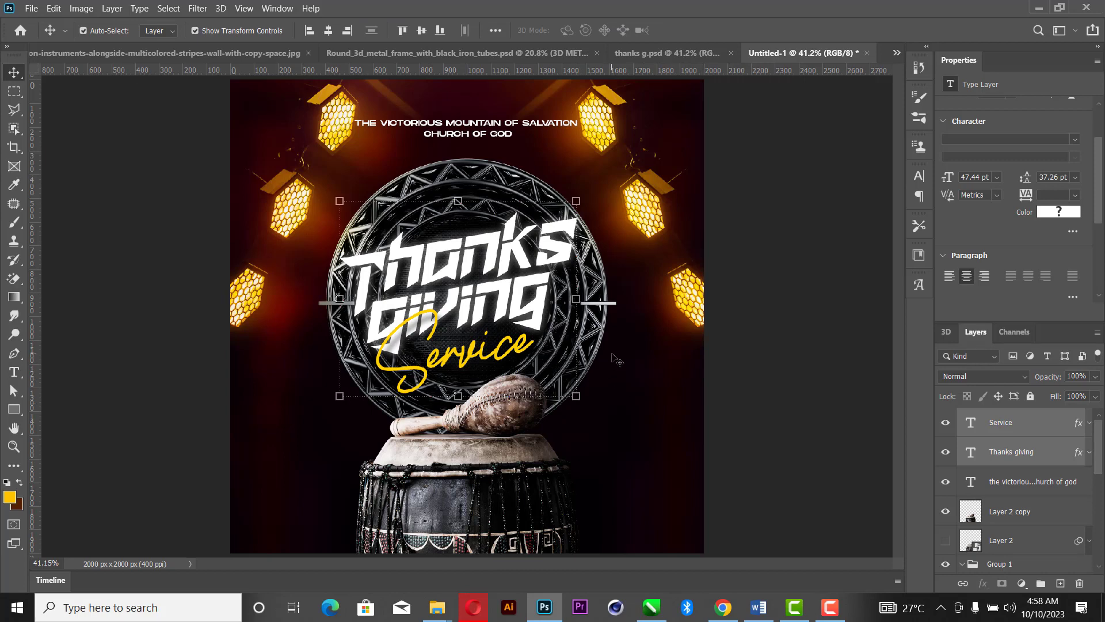
Switch to Word, select the service date line to read it, and return to Photoshop.
{"action": "left_click", "coordinate": [758, 607]}
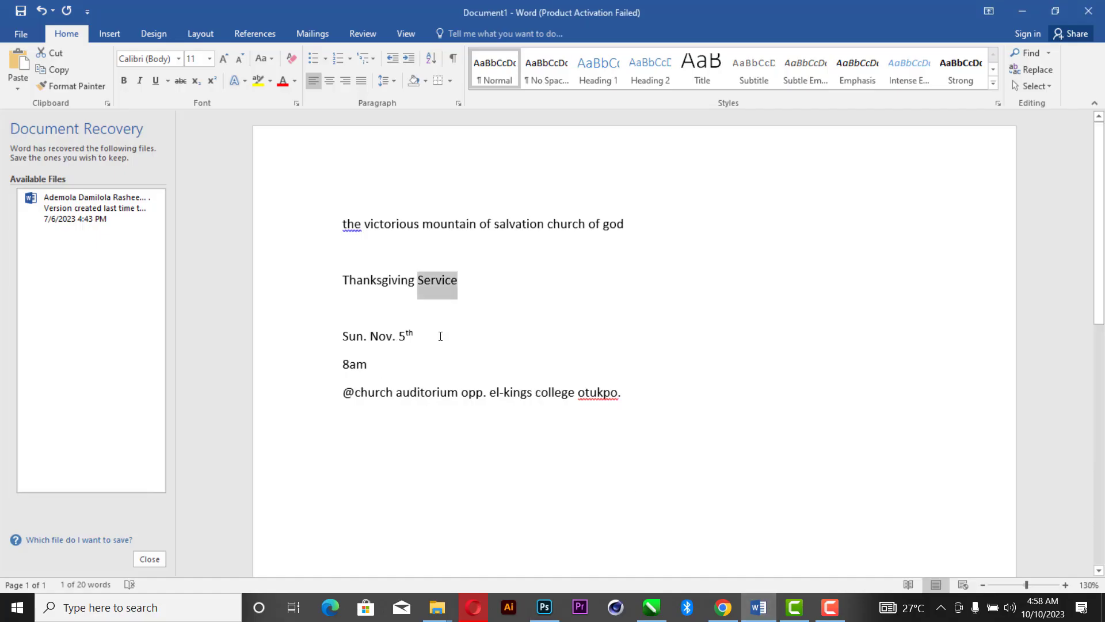
{"action": "left_click", "coordinate": [282, 340]}
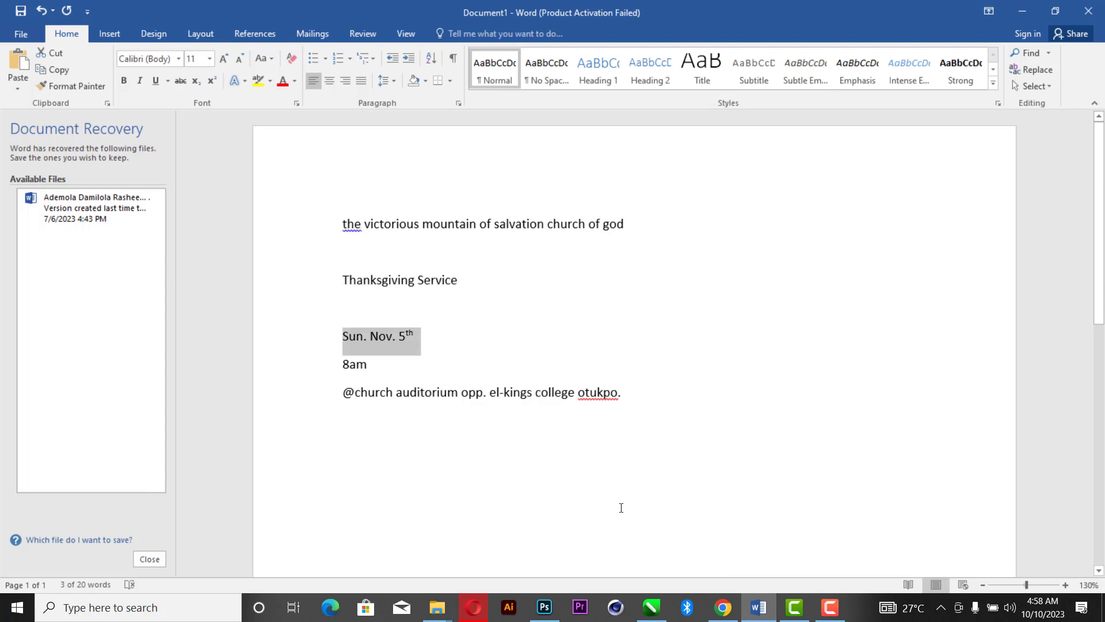
{"action": "left_click", "coordinate": [544, 608]}
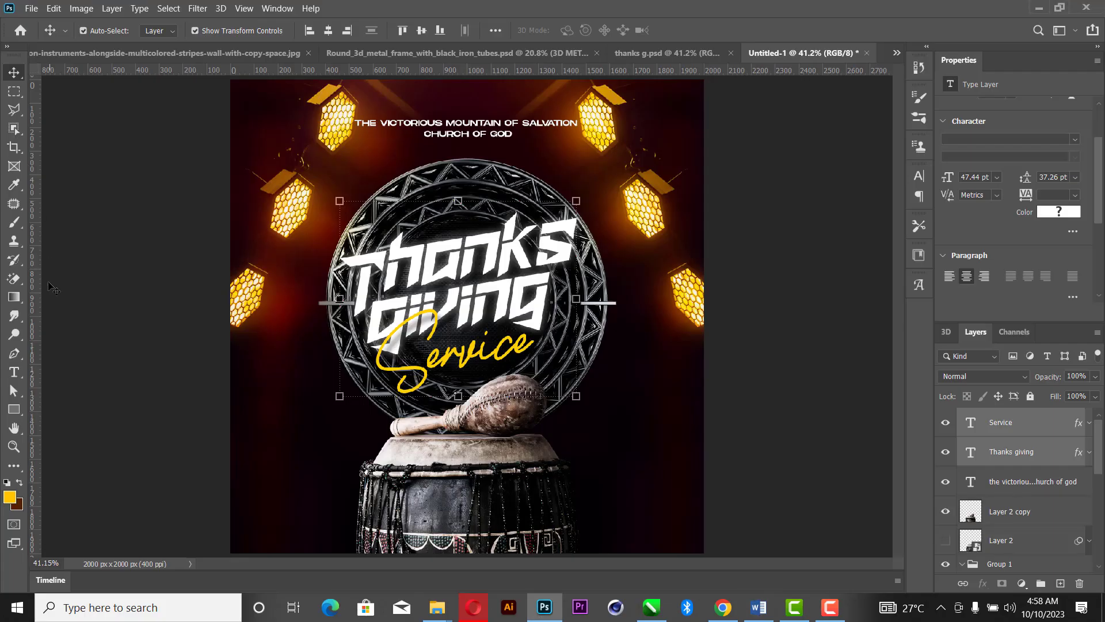
Draw a circle of about 238 px beside the maraca handle and fill it with white.
{"action": "left_click", "coordinate": [14, 408]}
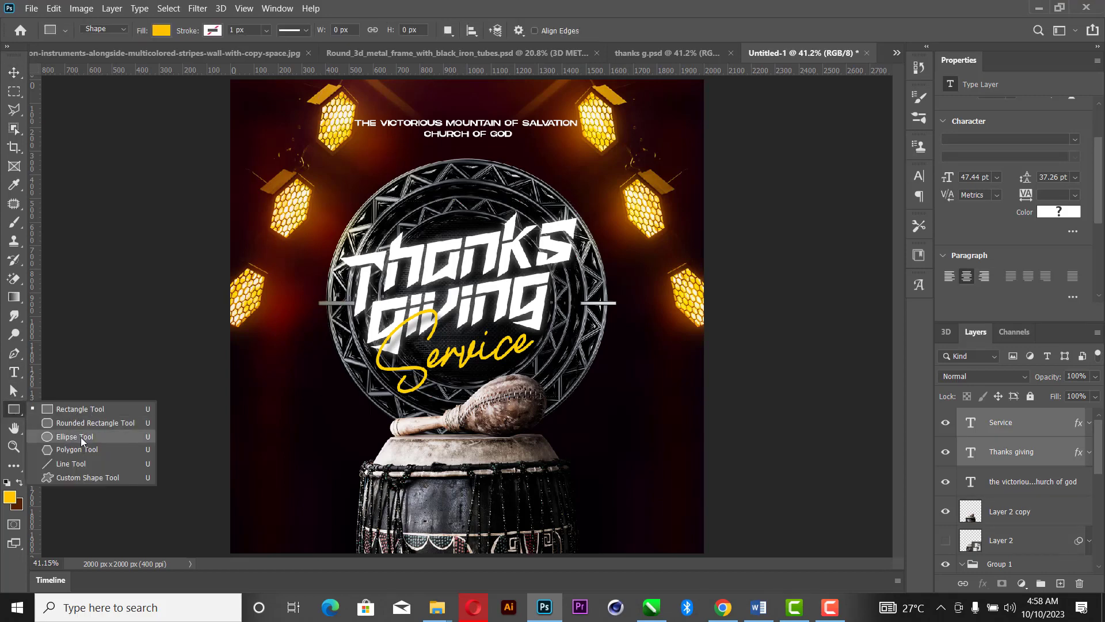
{"action": "left_click", "coordinate": [74, 437]}
{"action": "left_click_drag", "start_coordinate": [320, 396], "coordinate": [377, 454]}
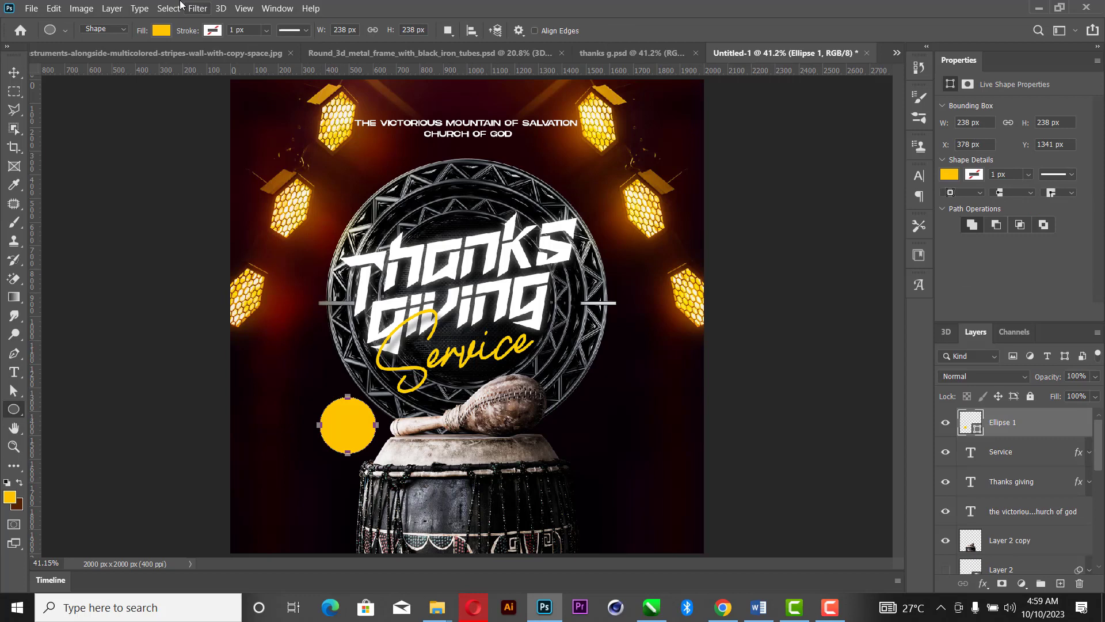
{"action": "left_click", "coordinate": [159, 31]}
{"action": "left_click", "coordinate": [97, 106]}
{"action": "left_click", "coordinate": [14, 73]}
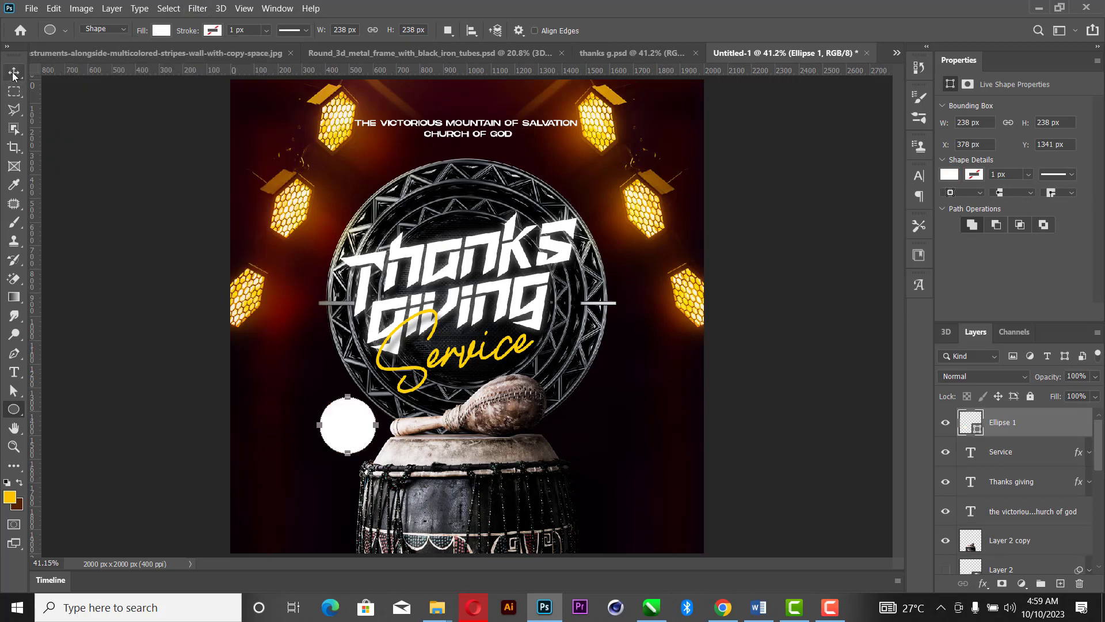
Add the date text "Sun.Nov.5th" on the dark area beside the white circle.
{"action": "left_click", "coordinate": [13, 372]}
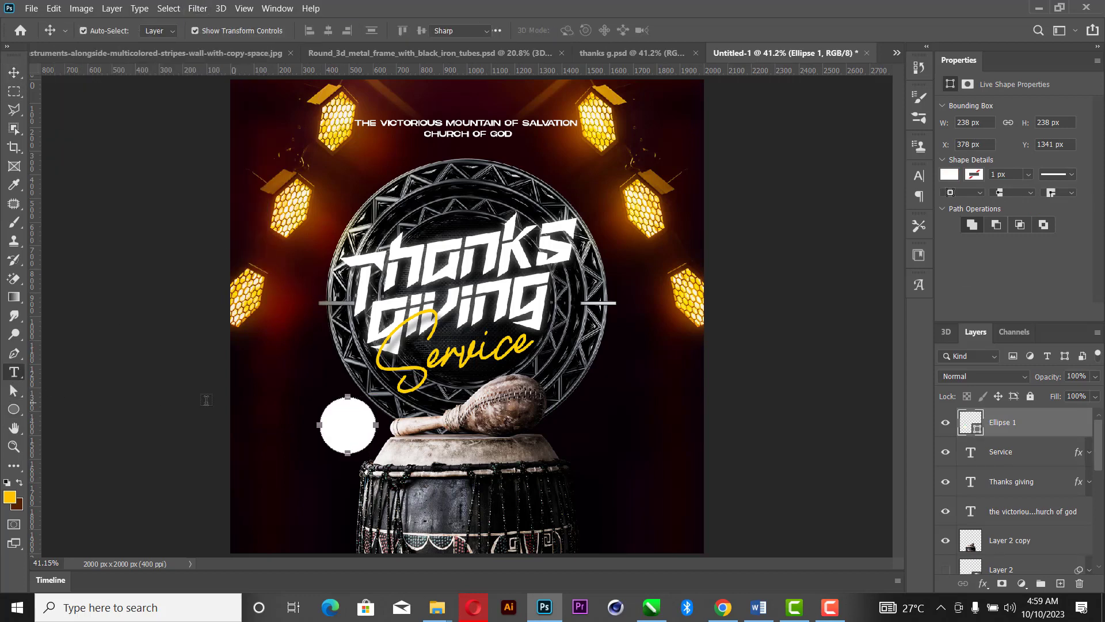
{"action": "left_click", "coordinate": [284, 395]}
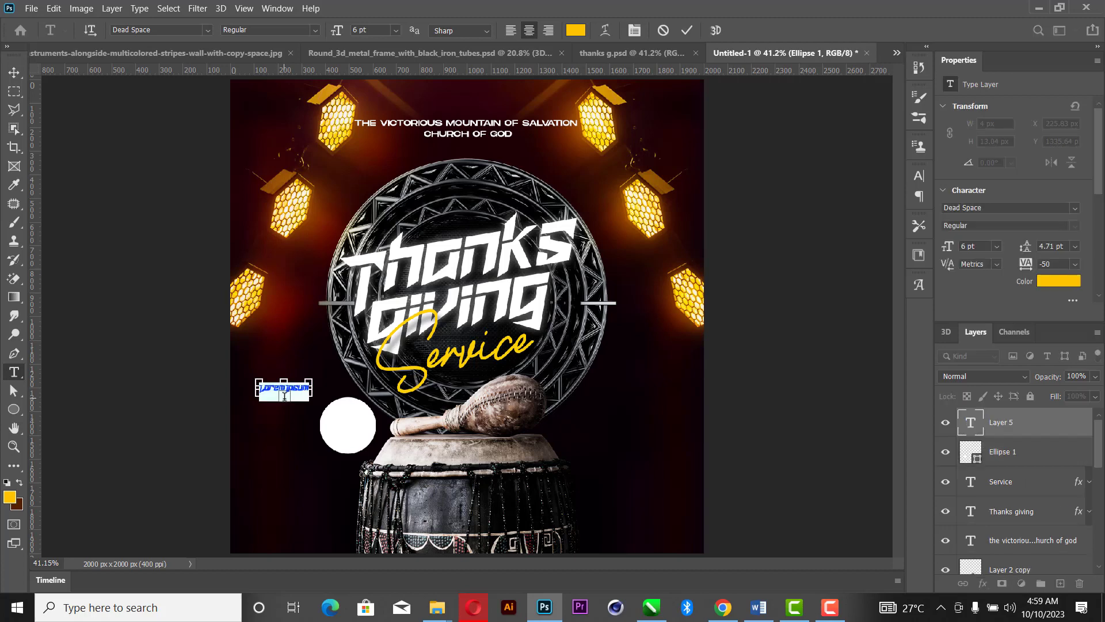
{"action": "type", "text": "sun.nov 5th"}
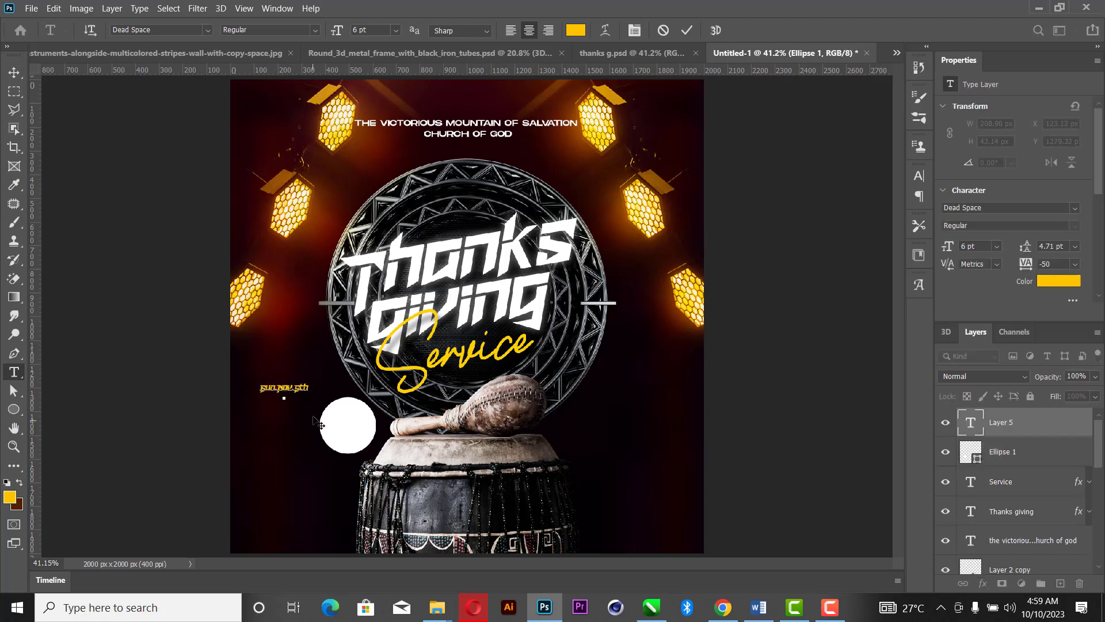
Remove the periods from the date text and break it into three lines: Sun, Nov and 5th.
{"action": "scroll", "coordinate": [287, 471], "scroll_direction": "up", "scroll_amount": 10}
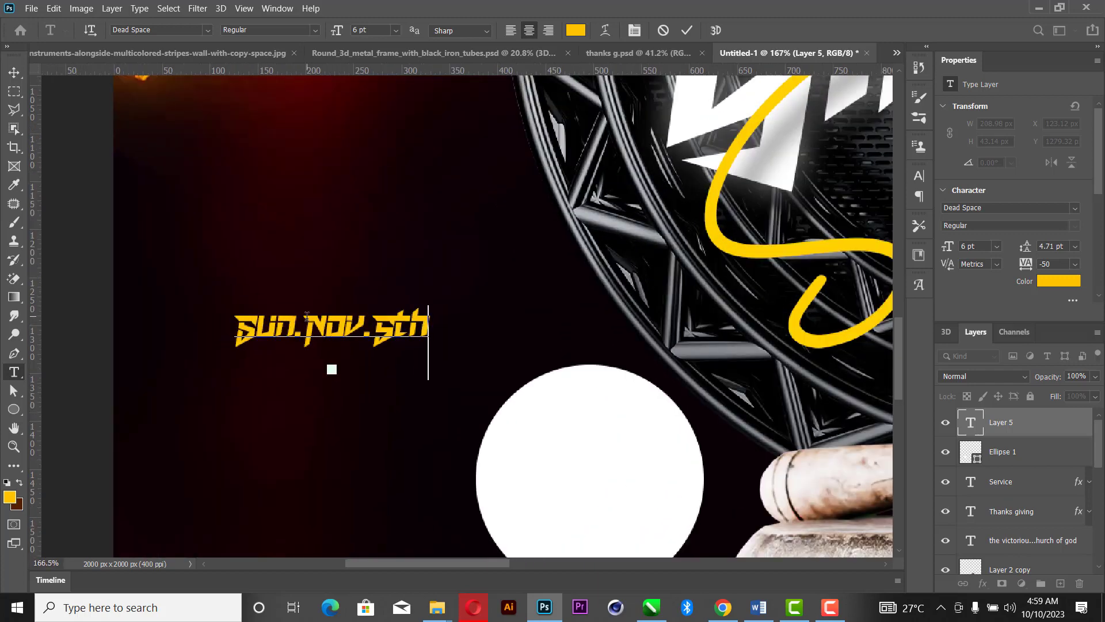
{"action": "left_click", "coordinate": [304, 320]}
{"action": "key", "text": "BackSpace"}
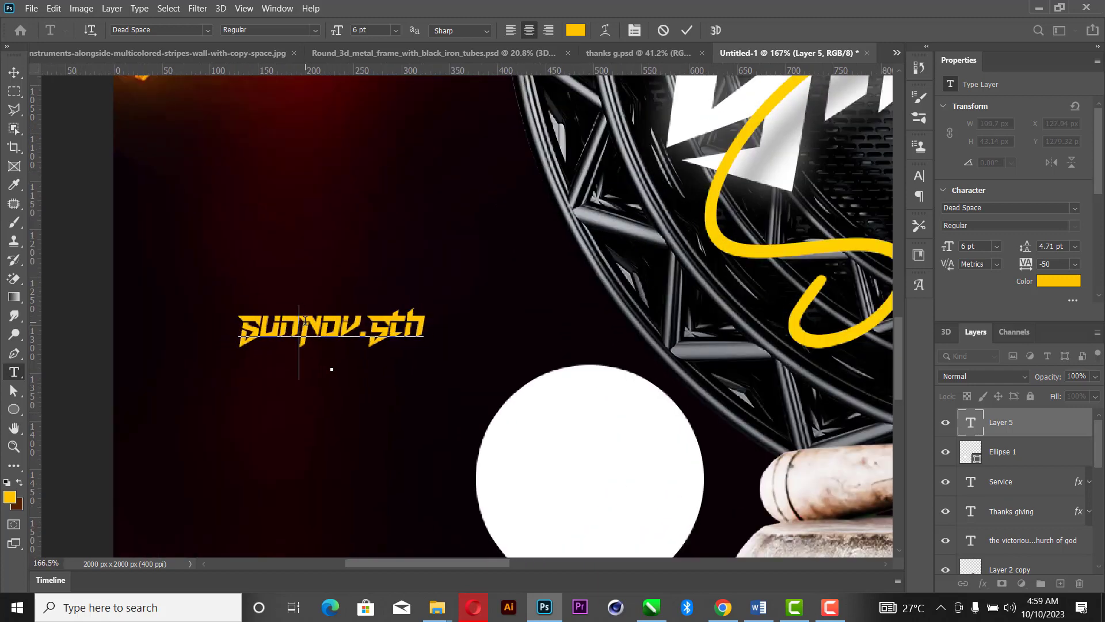
{"action": "key", "text": "Return"}
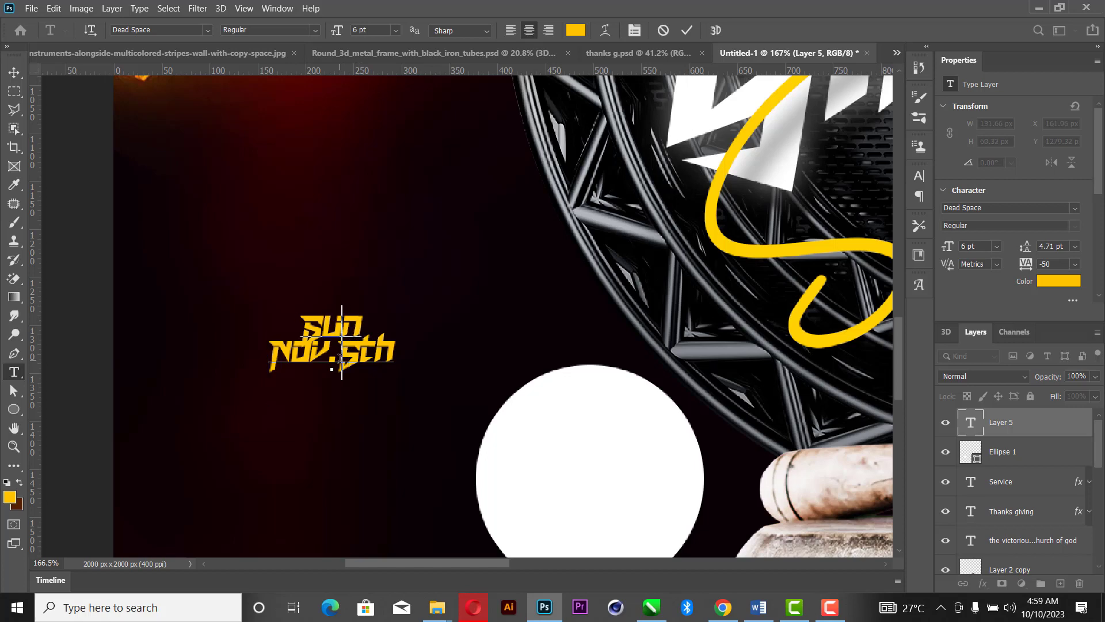
{"action": "left_click", "coordinate": [339, 358]}
{"action": "key", "text": "BackSpace"}
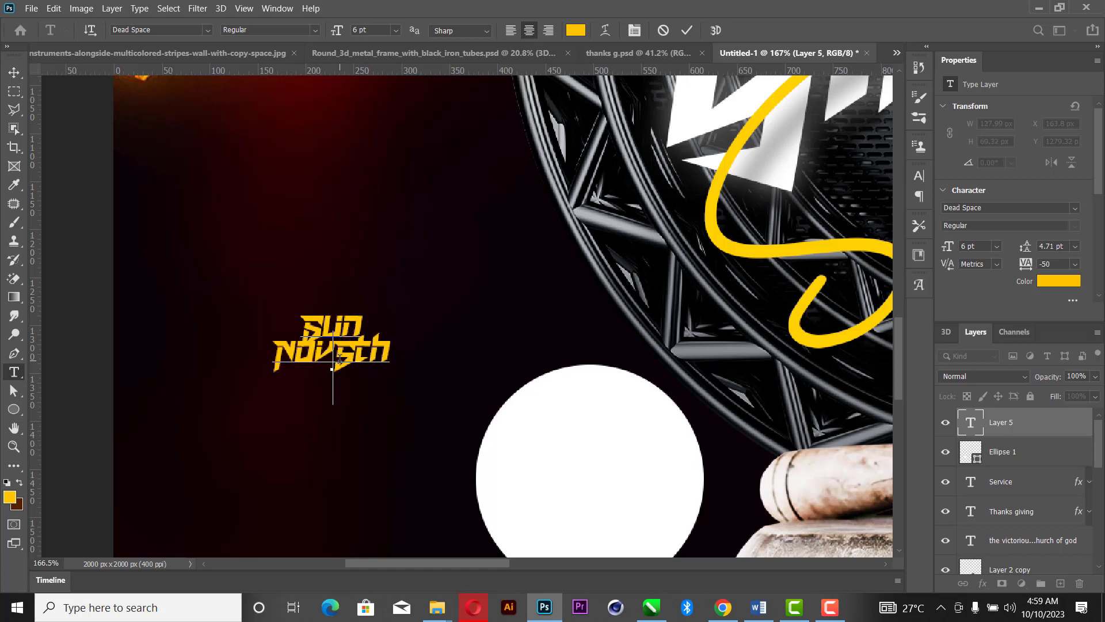
{"action": "key", "text": "Return"}
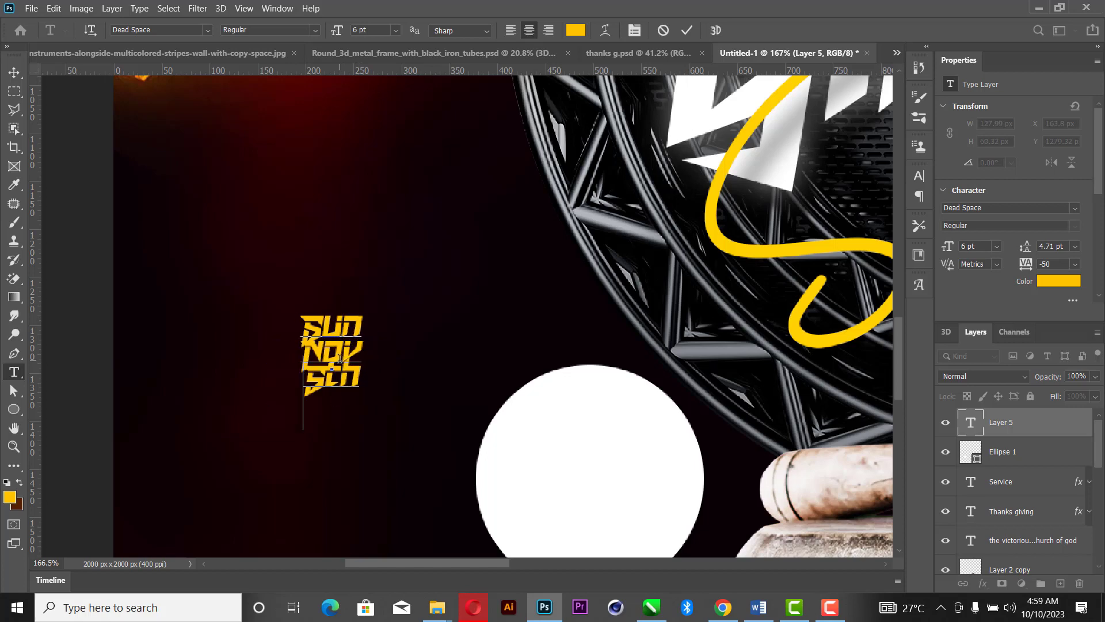
{"action": "left_click", "coordinate": [686, 31]}
{"action": "left_click", "coordinate": [14, 72]}
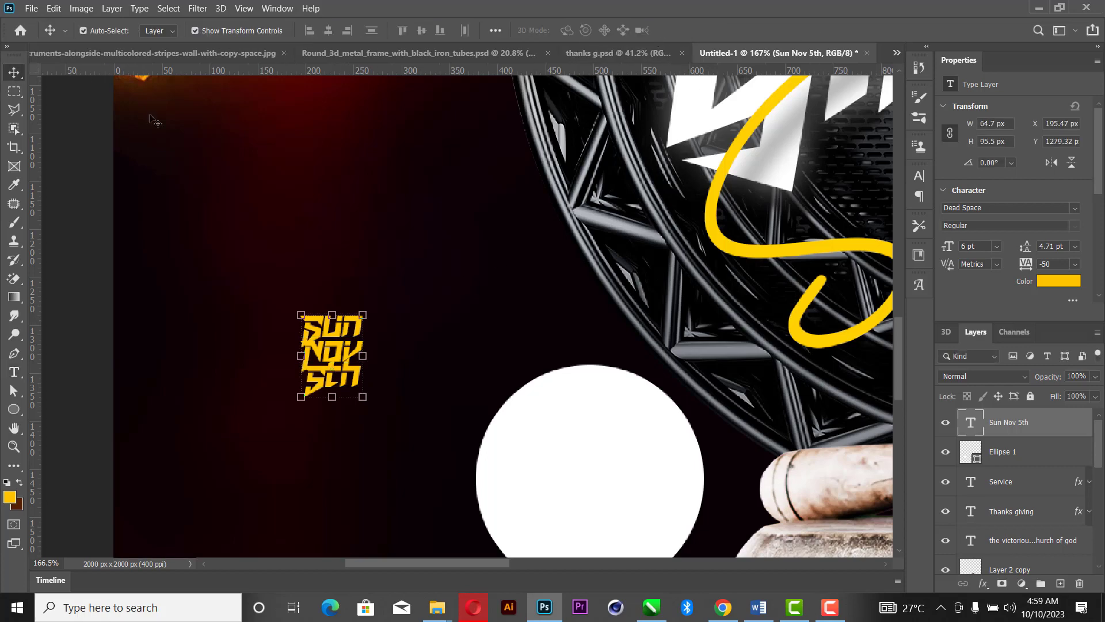
Change the date text's font to Monument Extended and move it onto the centre of the white circle.
{"action": "left_click", "coordinate": [1073, 209]}
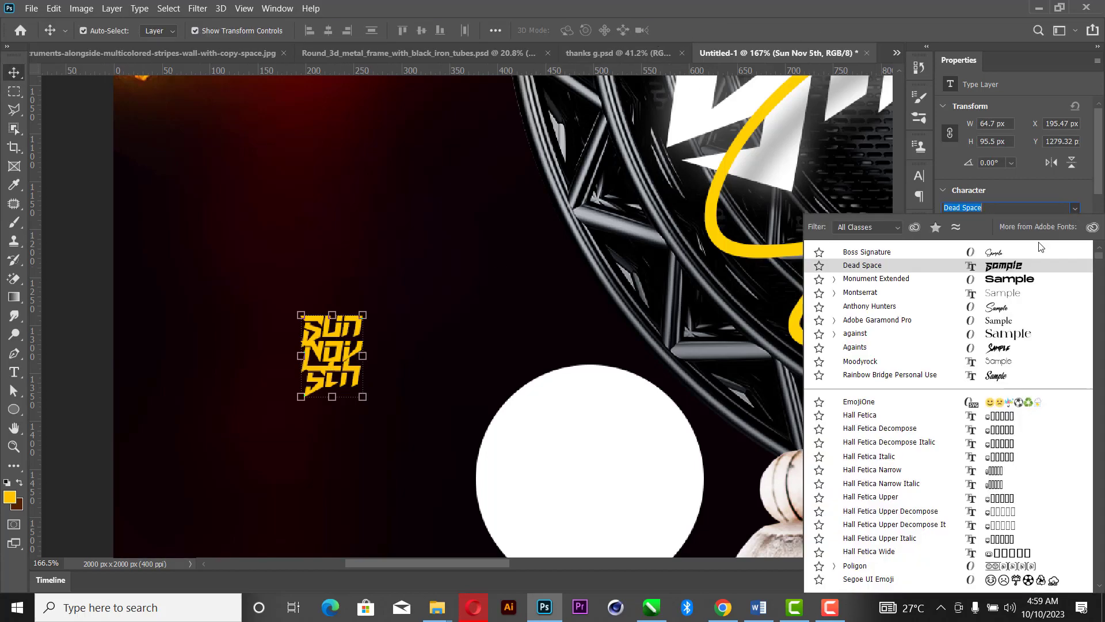
{"action": "left_click", "coordinate": [1009, 277]}
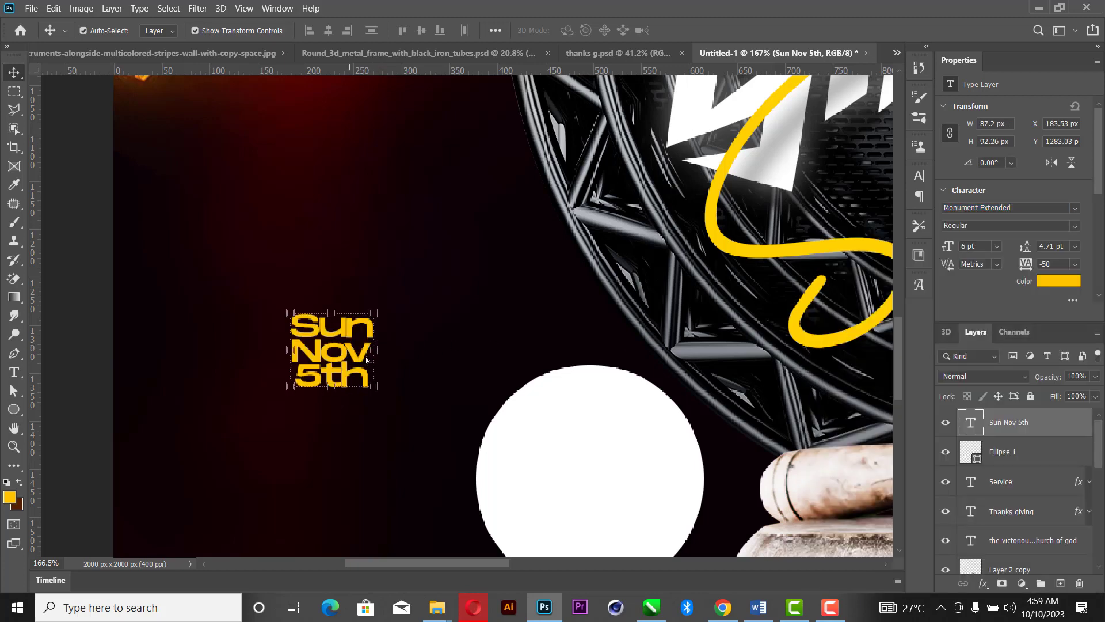
{"action": "left_click_drag", "start_coordinate": [366, 360], "coordinate": [625, 488]}
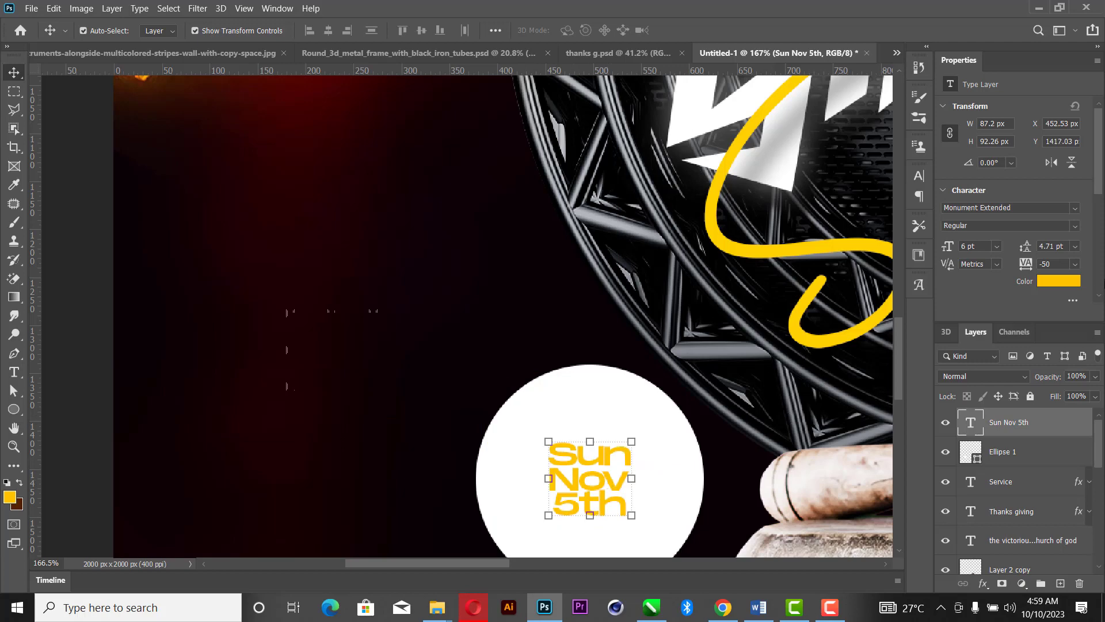
Set the date text's colour to black 000000.
{"action": "left_click", "coordinate": [1065, 287]}
{"action": "type", "text": "000000"}
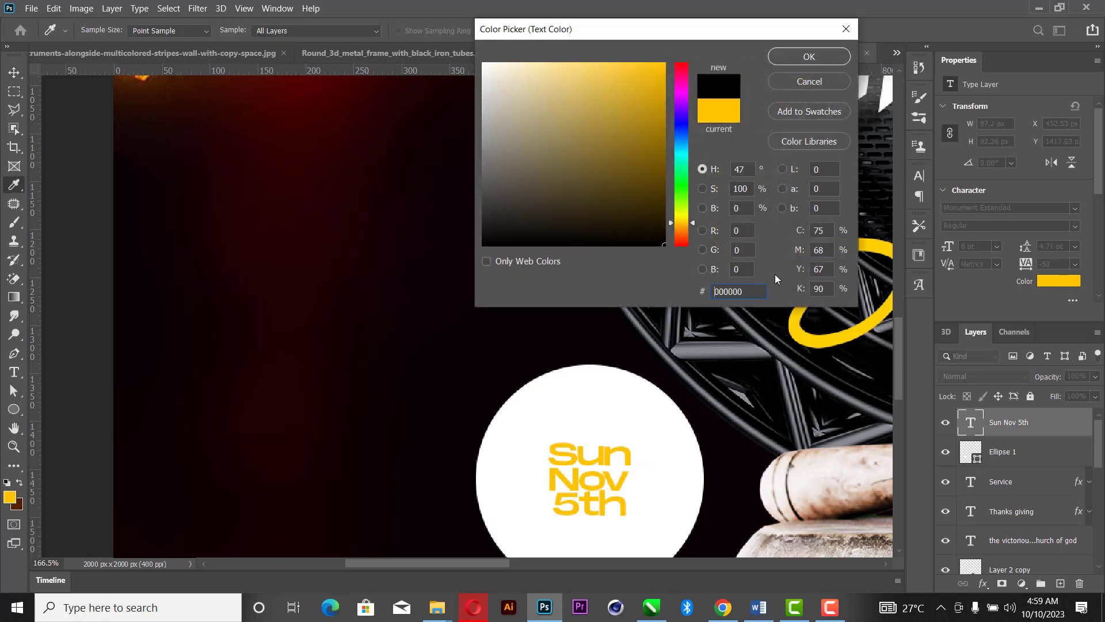
{"action": "left_click", "coordinate": [796, 64]}
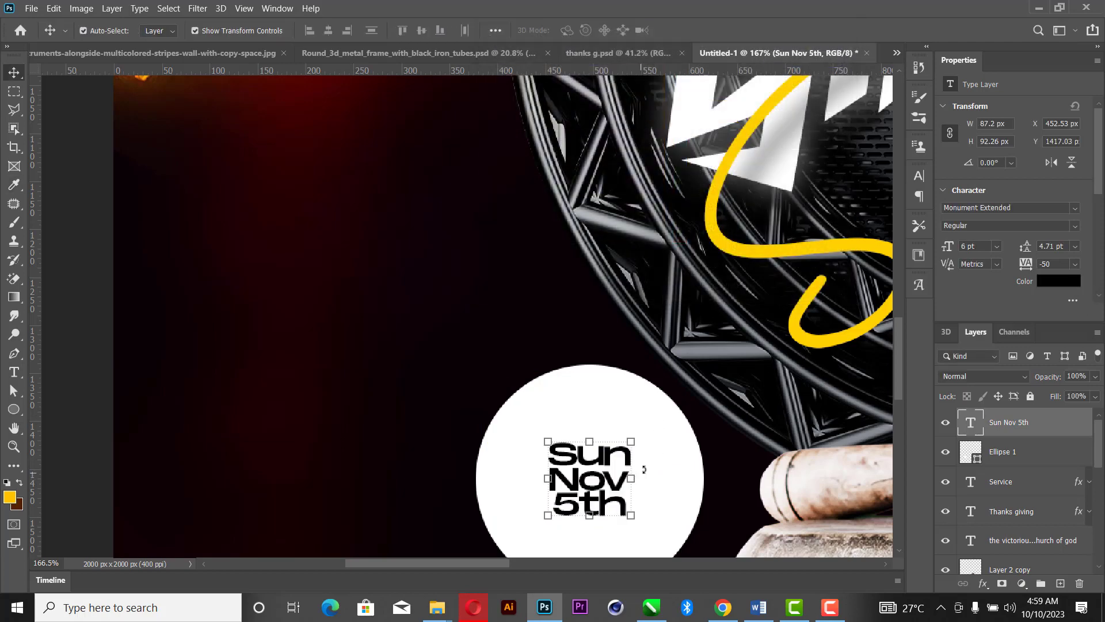
Scale the white circle down to about 169 px and move it so the date text sits in its middle.
{"action": "left_click", "coordinate": [688, 425]}
{"action": "left_click_drag", "start_coordinate": [703, 364], "coordinate": [639, 436]}
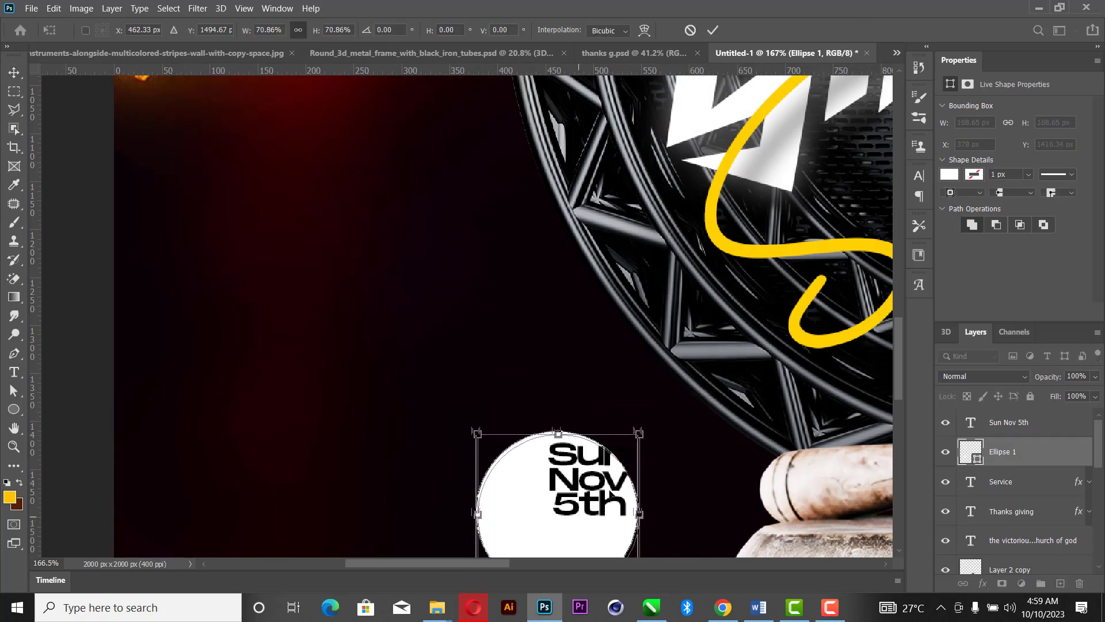
{"action": "left_click_drag", "start_coordinate": [583, 520], "coordinate": [615, 487]}
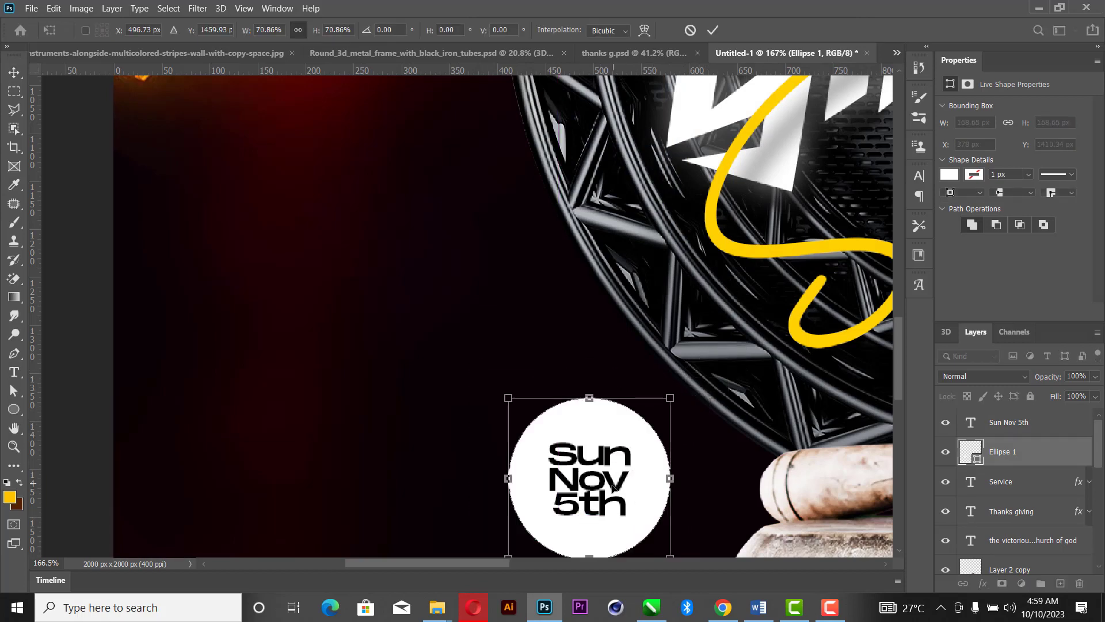
{"action": "left_click", "coordinate": [713, 31]}
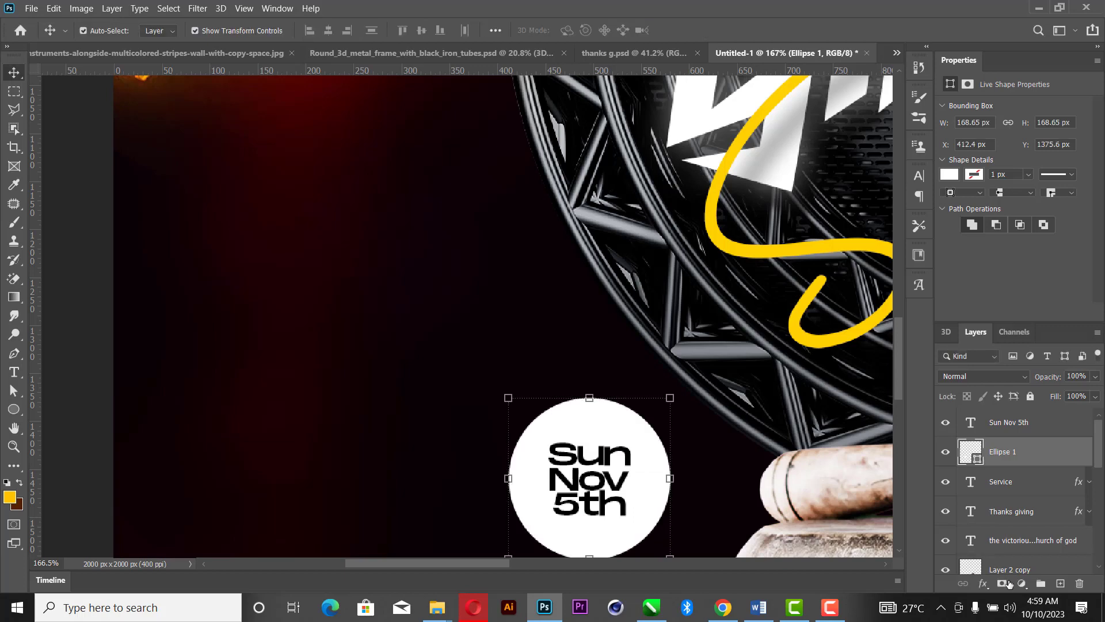
Align the horizontal centres of the date text and the white circle.
{"action": "left_click", "coordinate": [1016, 429], "text": "shift"}
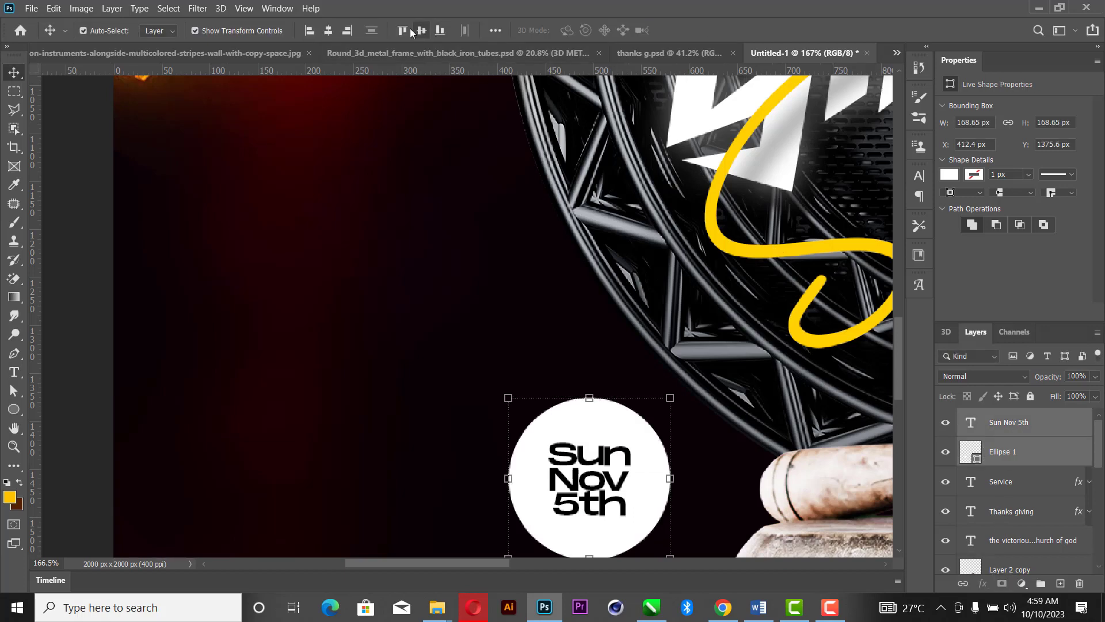
{"action": "left_click", "coordinate": [309, 30]}
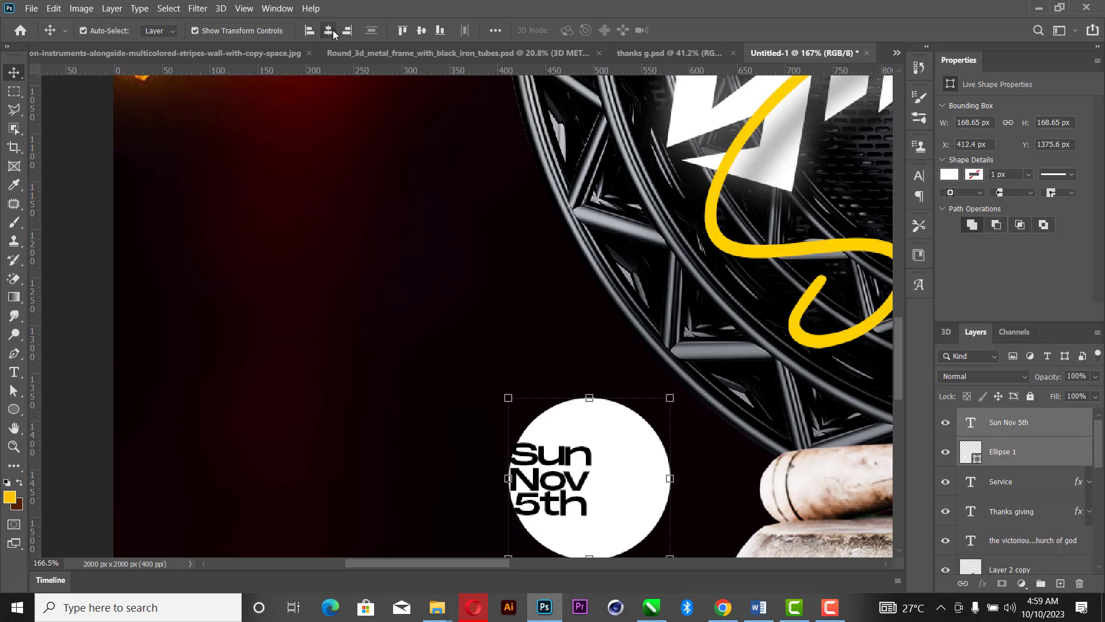
{"action": "left_click", "coordinate": [328, 31]}
Scale the date text inside the white circle up to about 109%.
{"action": "scroll", "coordinate": [582, 321], "scroll_direction": "down", "scroll_amount": 5}
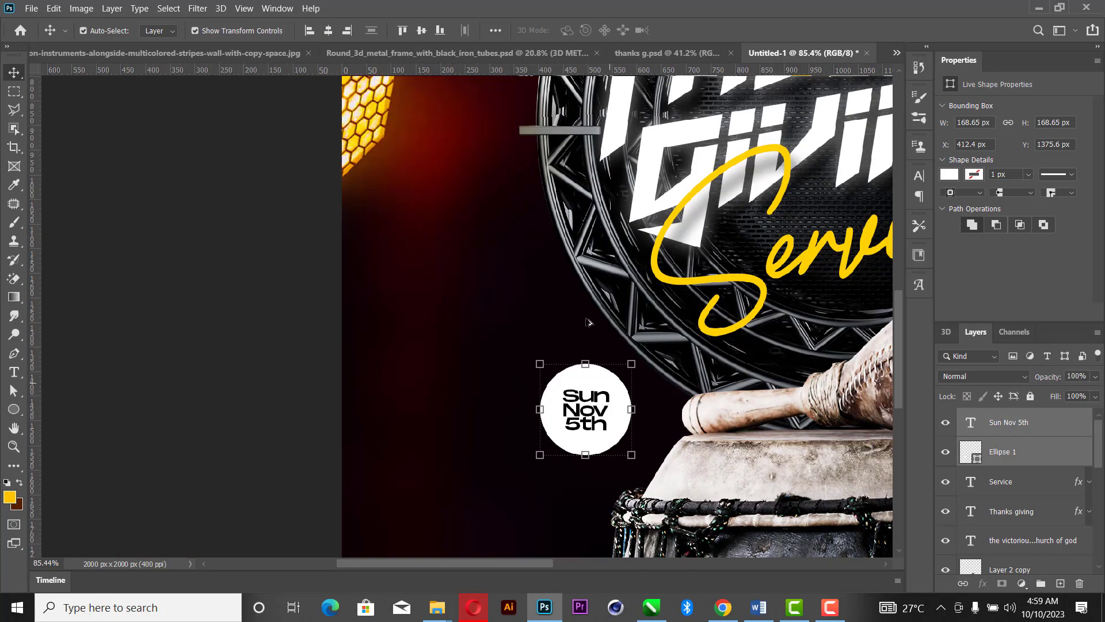
{"action": "scroll", "coordinate": [618, 403], "scroll_direction": "up", "scroll_amount": 4}
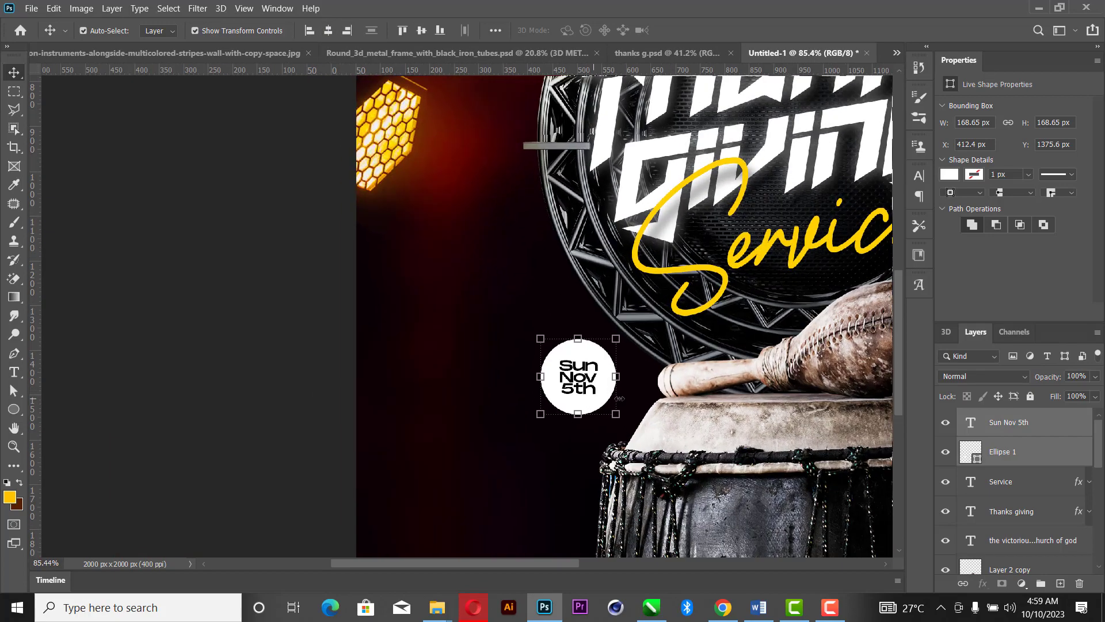
{"action": "left_click", "coordinate": [568, 232]}
{"action": "left_click", "coordinate": [581, 363]}
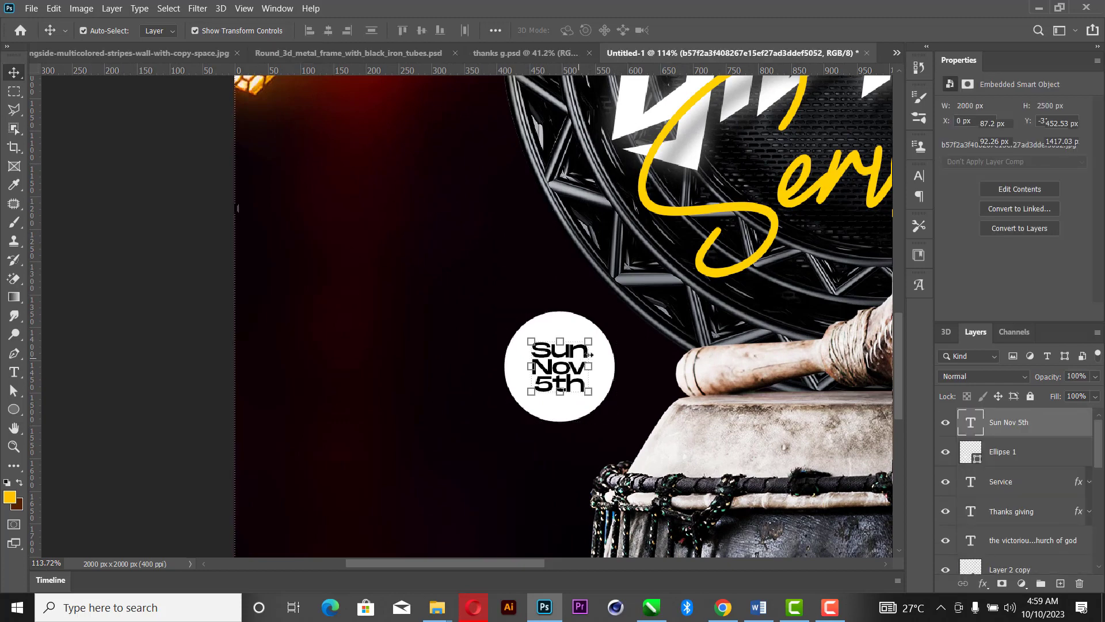
{"action": "key", "text": "ctrl+t"}
{"action": "left_click_drag", "start_coordinate": [597, 363], "coordinate": [600, 363]}
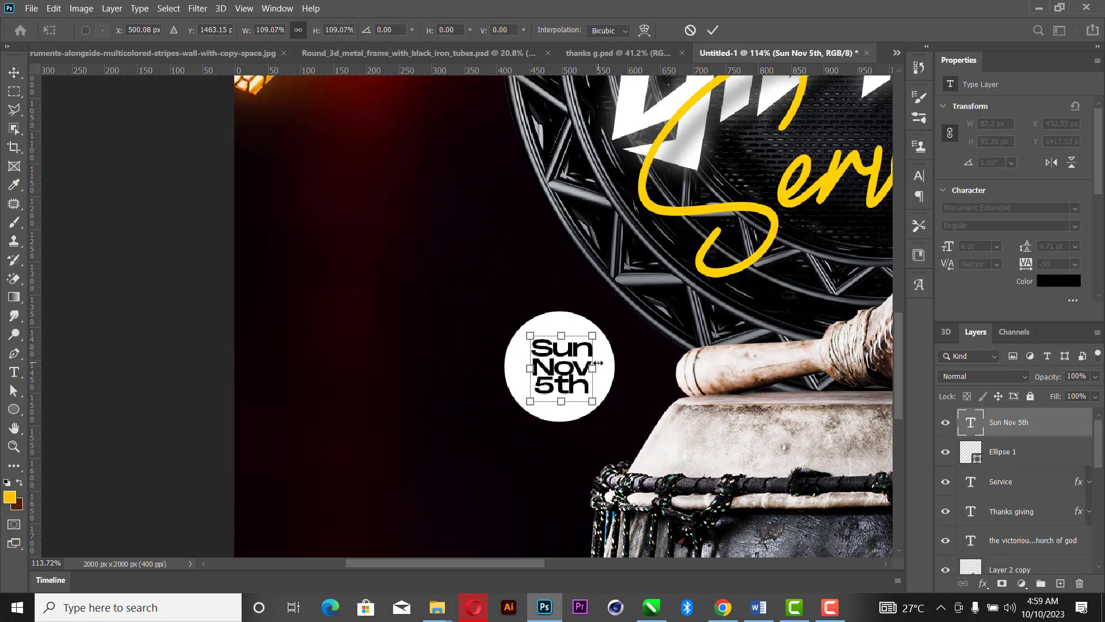
{"action": "left_click", "coordinate": [711, 32]}
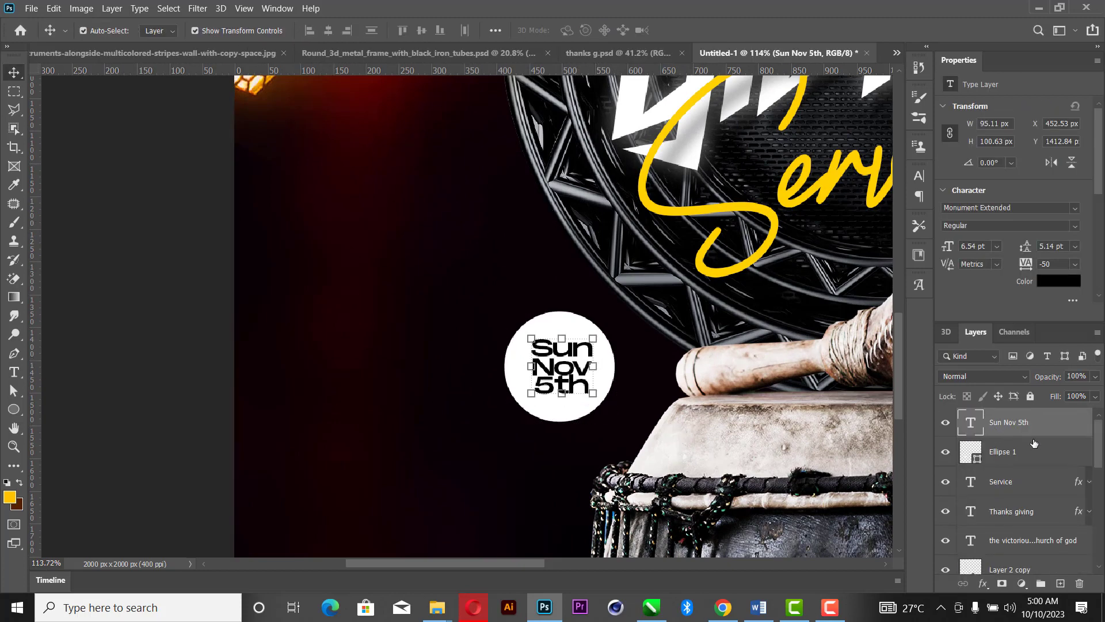
Align the horizontal centres of the enlarged date text and the Ellipse 1 circle.
{"action": "left_click", "coordinate": [1025, 453], "text": "alt"}
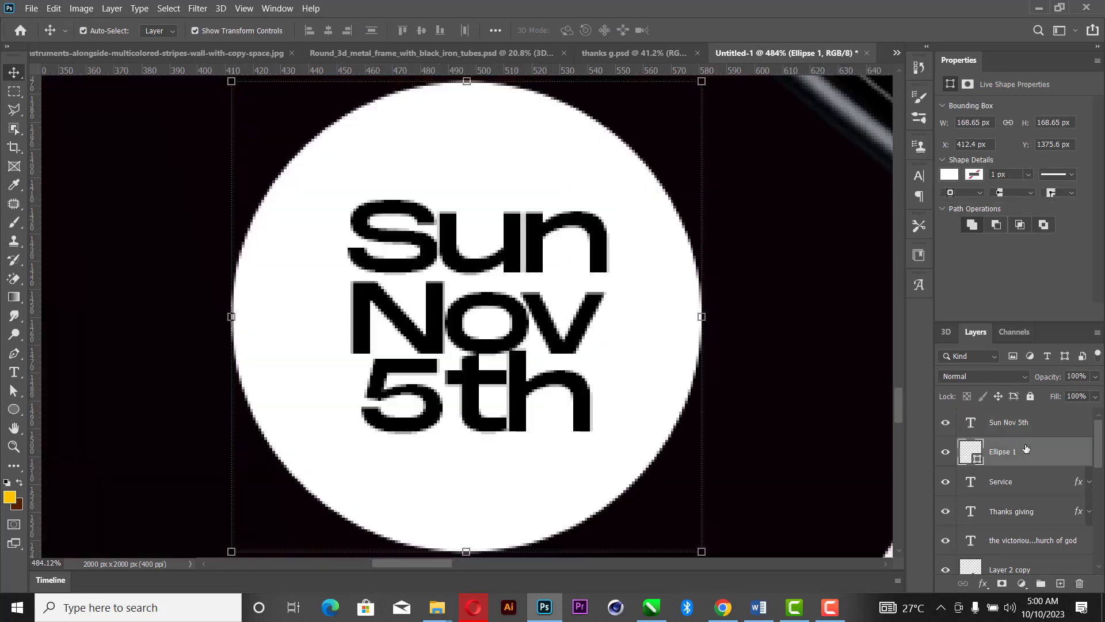
{"action": "left_click", "coordinate": [1018, 426], "text": "ctrl"}
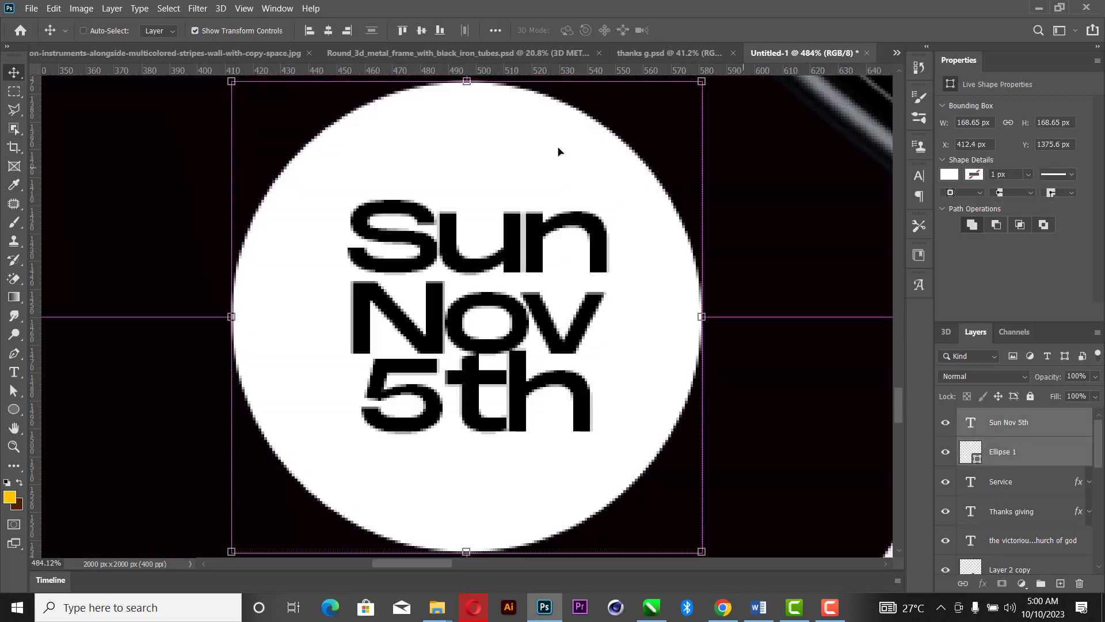
{"action": "left_click", "coordinate": [328, 31]}
Scale the date text and its circle together down to about 67%.
{"action": "key", "text": "ctrl+t"}
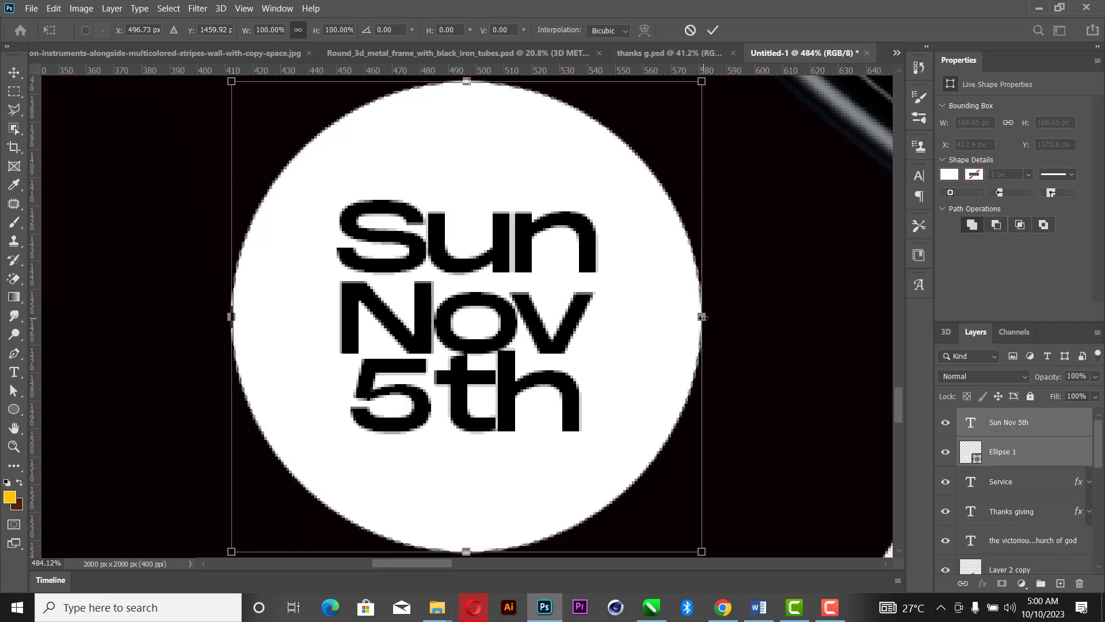
{"action": "left_click_drag", "start_coordinate": [702, 316], "coordinate": [625, 316]}
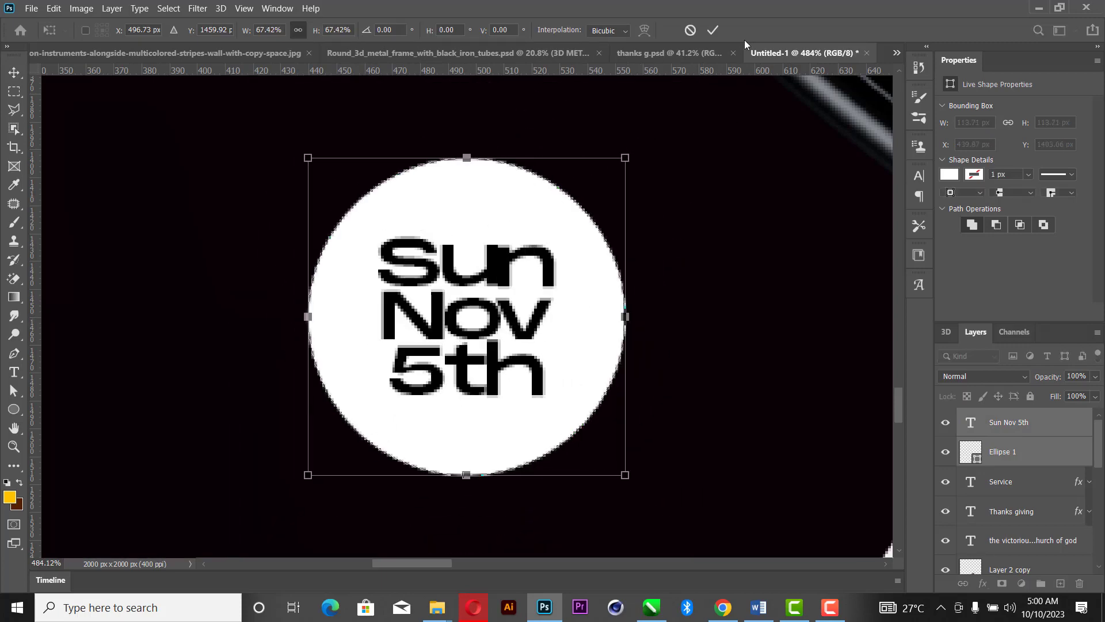
{"action": "left_click", "coordinate": [713, 30]}
Enlarge the date badge to about 201 px wide against the drum's left side and place its layers below the 3D METALLIC STRUCTURE layer.
{"action": "key", "text": "z"}
{"action": "right_click", "coordinate": [693, 212]}
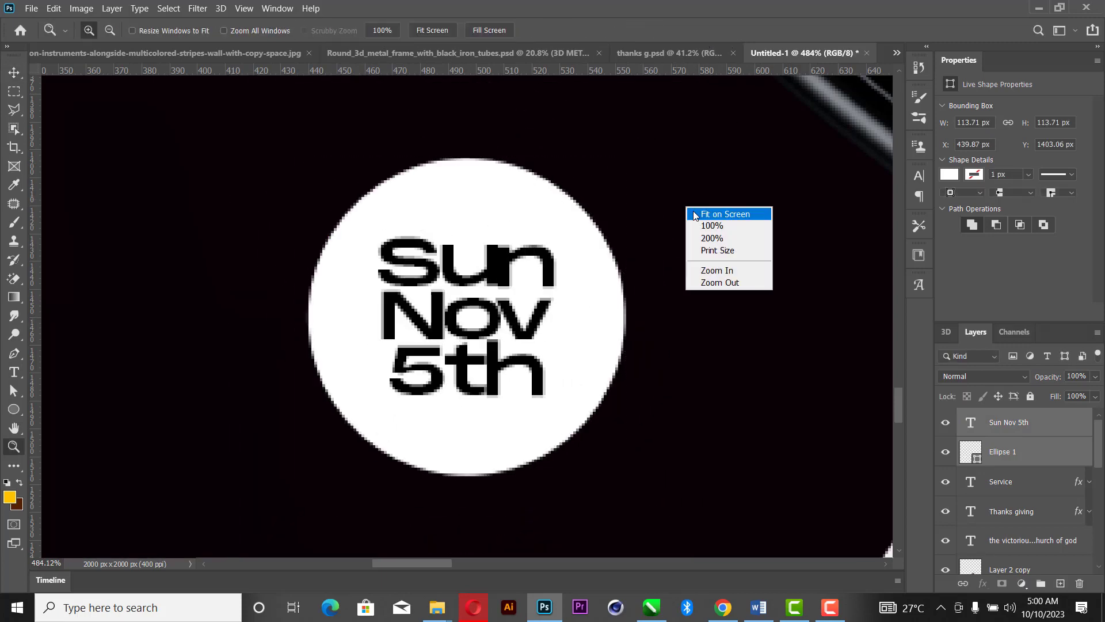
{"action": "left_click", "coordinate": [695, 214]}
{"action": "key", "text": "v"}
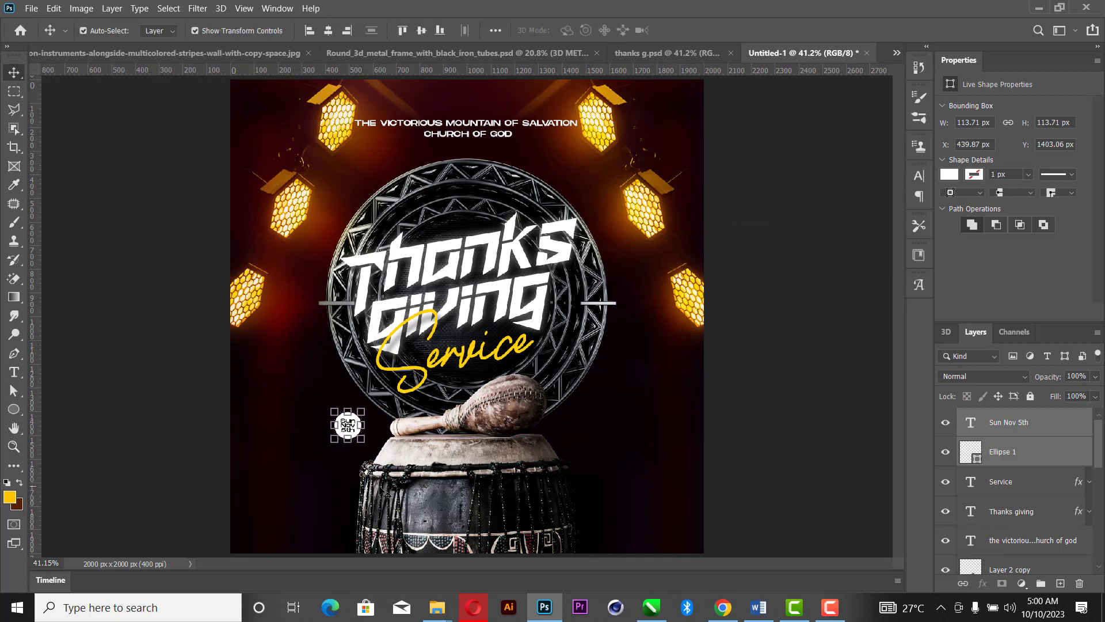
{"action": "scroll", "coordinate": [370, 444], "scroll_direction": "up", "scroll_amount": 5}
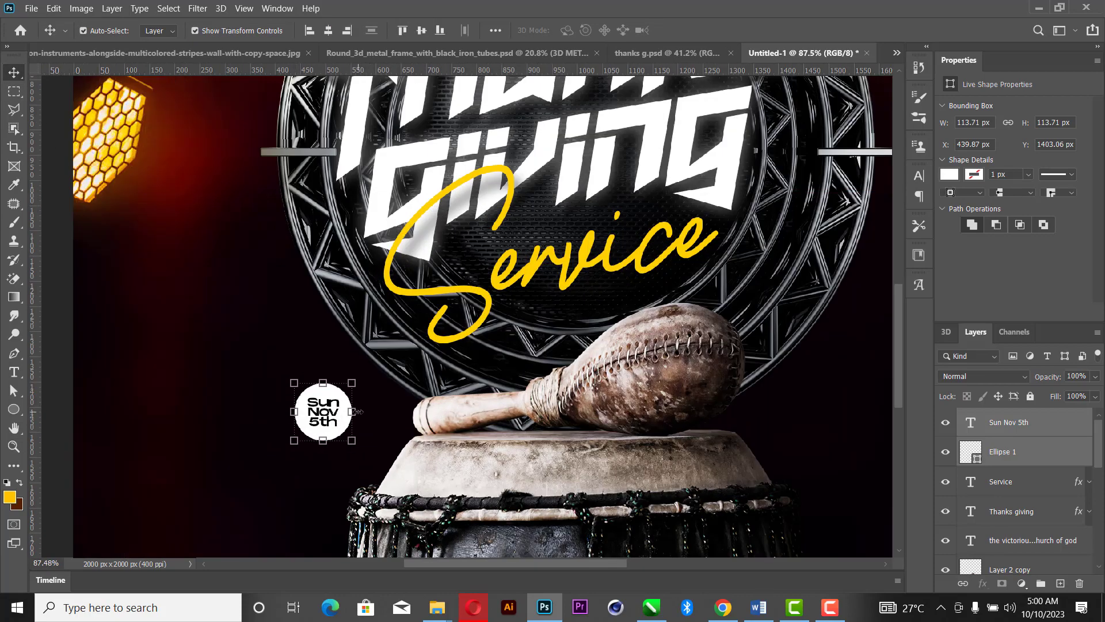
{"action": "key", "text": "ctrl+t"}
{"action": "left_click_drag", "start_coordinate": [357, 416], "coordinate": [404, 424]}
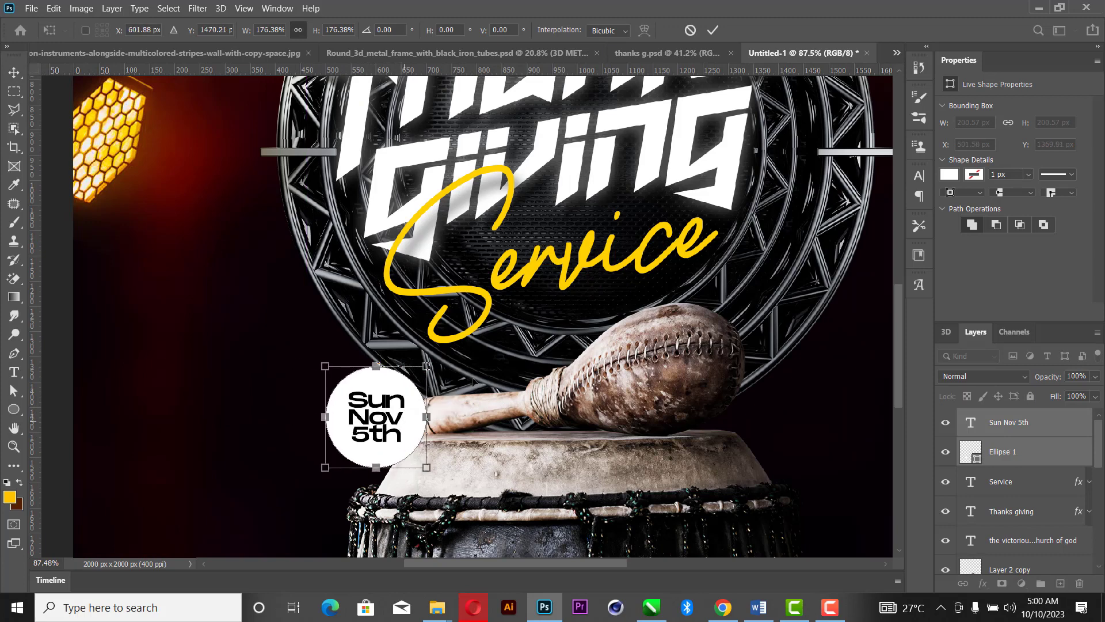
{"action": "left_click", "coordinate": [713, 30]}
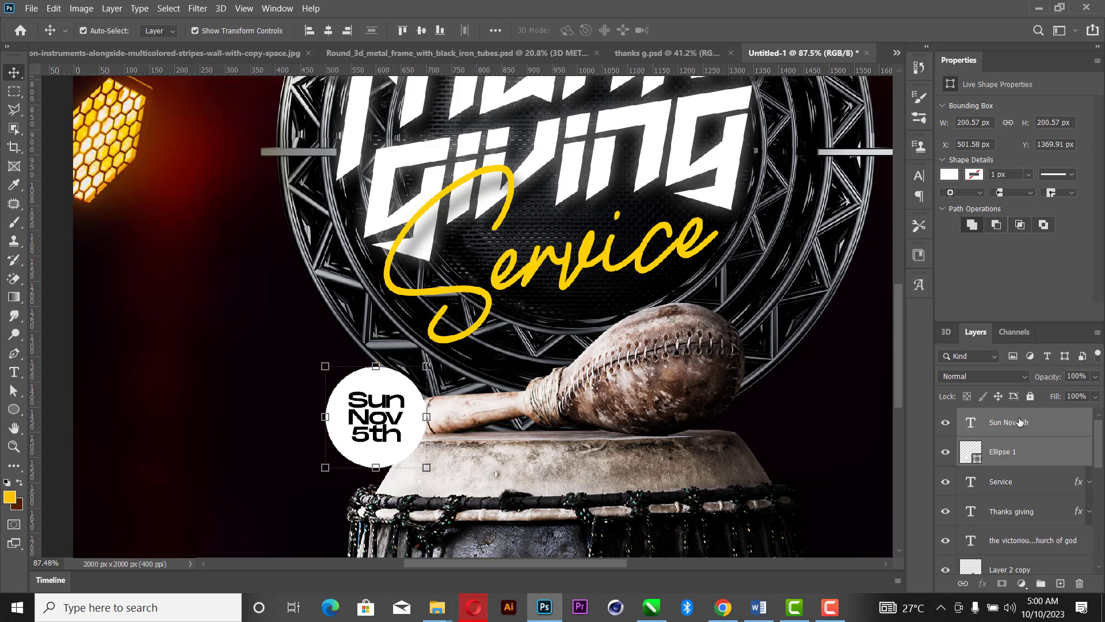
{"action": "left_click_drag", "start_coordinate": [1020, 421], "coordinate": [1041, 493]}
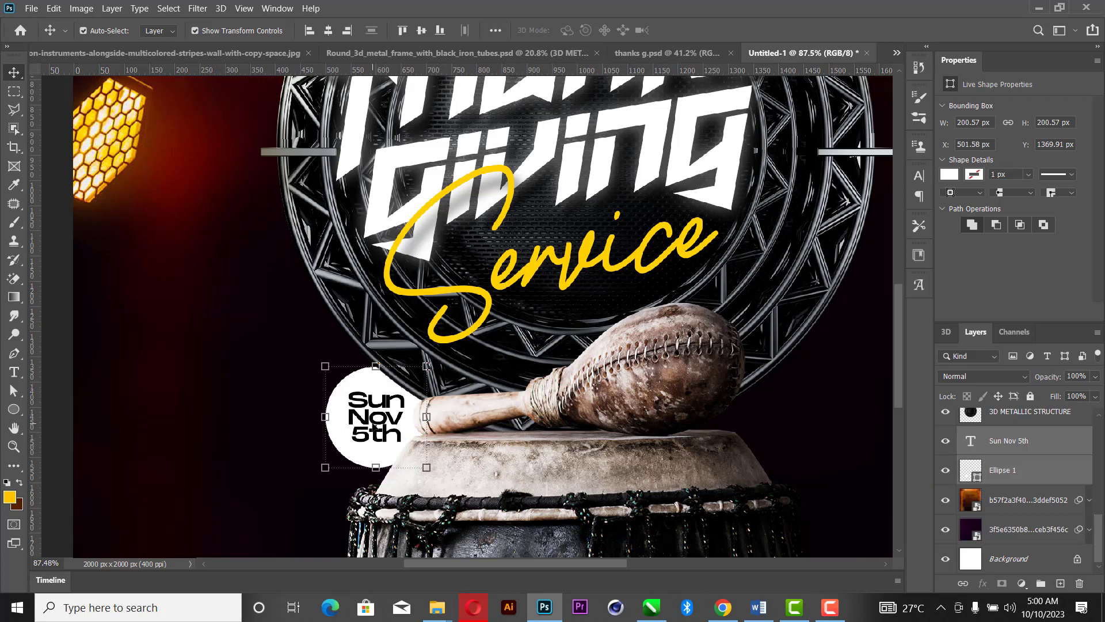
Duplicate the date badge to the drum's right side and change the copy's text to 8am.
{"action": "scroll", "coordinate": [379, 419], "scroll_direction": "down", "scroll_amount": 2}
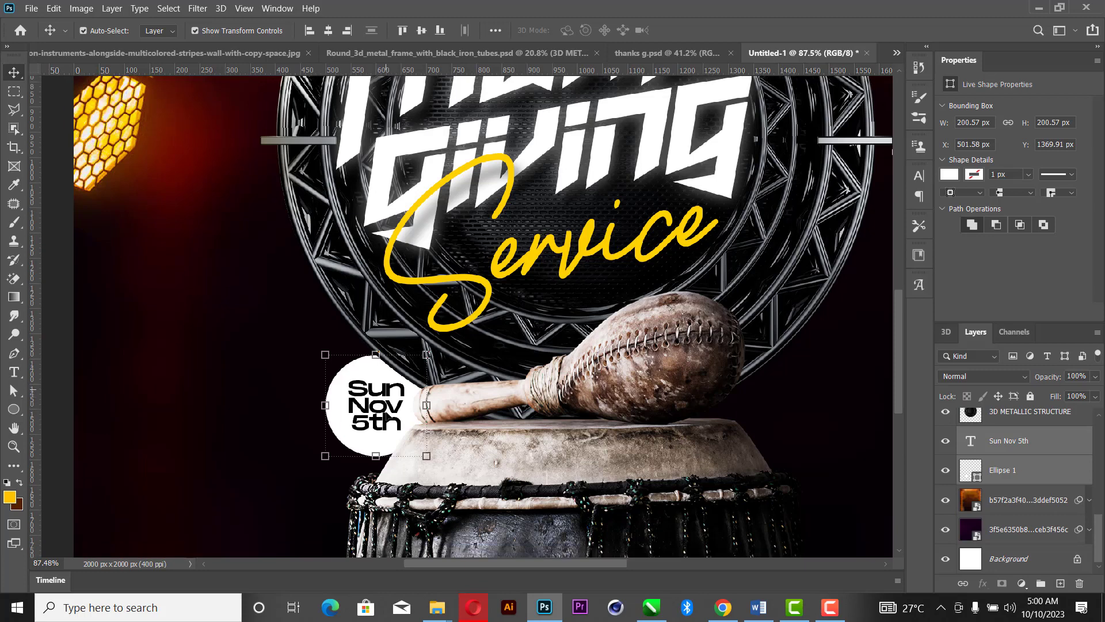
{"action": "left_click_drag", "start_coordinate": [370, 373], "coordinate": [773, 385]}
{"action": "left_click", "coordinate": [845, 290]}
{"action": "double_click", "coordinate": [799, 379]}
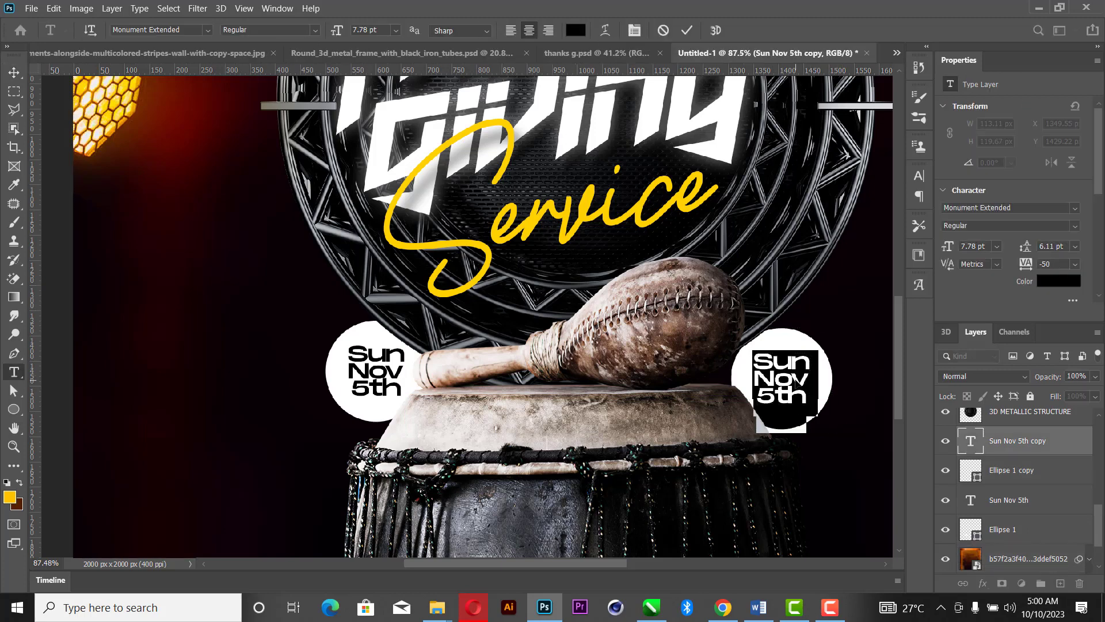
{"action": "type", "text": "8am"}
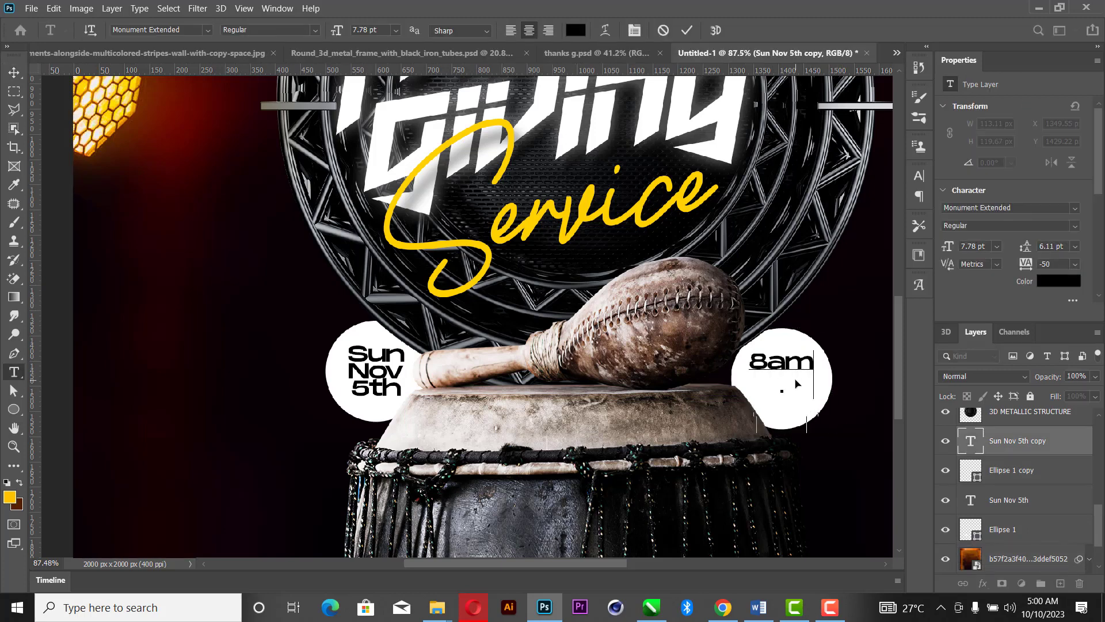
{"action": "left_click", "coordinate": [687, 30]}
{"action": "key", "text": "v"}
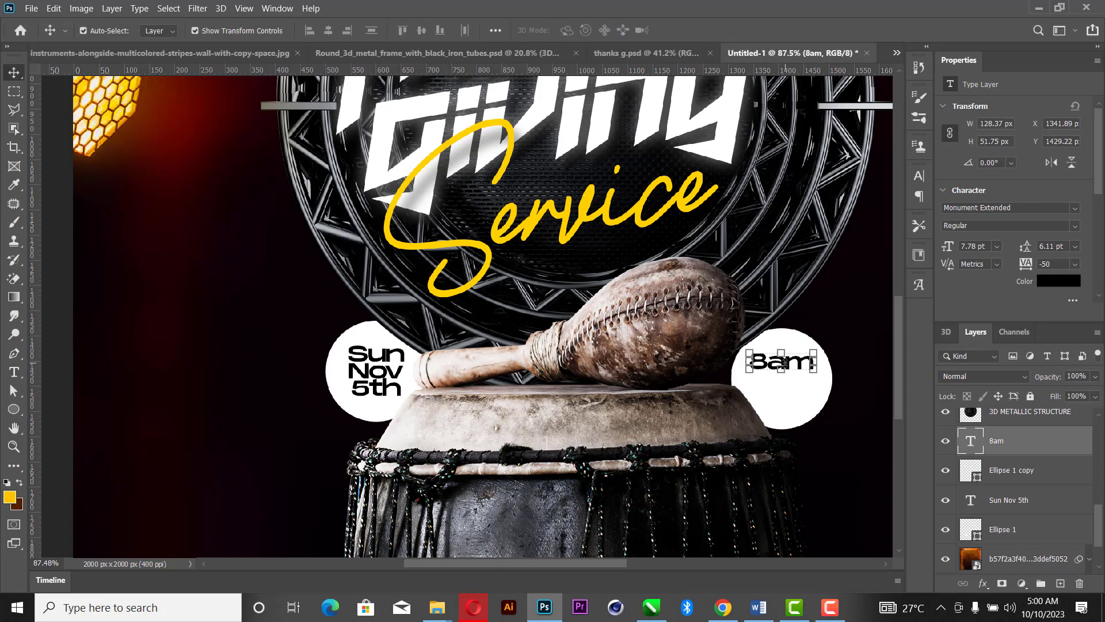
Move the 8am text to the middle of its circle and align their horizontal centres.
{"action": "left_click_drag", "start_coordinate": [793, 361], "coordinate": [793, 377]}
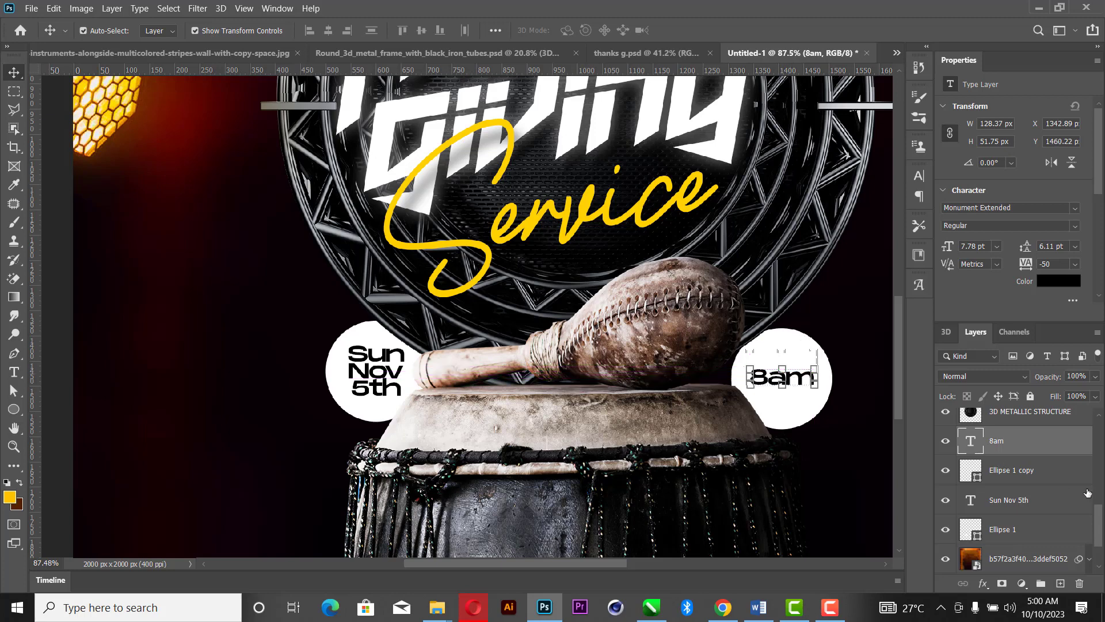
{"action": "left_click", "coordinate": [1032, 471], "text": "ctrl"}
{"action": "left_click", "coordinate": [328, 31]}
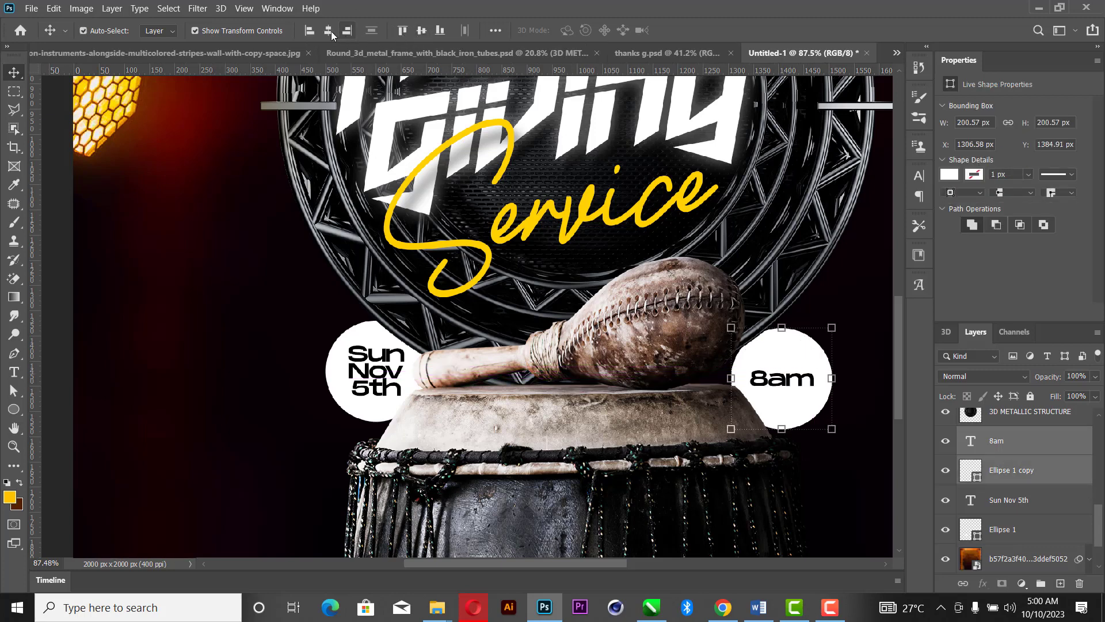
Add a Multiply drop shadow to the 3D METALLIC STRUCTURE layer with 60% opacity, 122° angle, 32 px distance and 24 px size.
{"action": "key", "text": "z"}
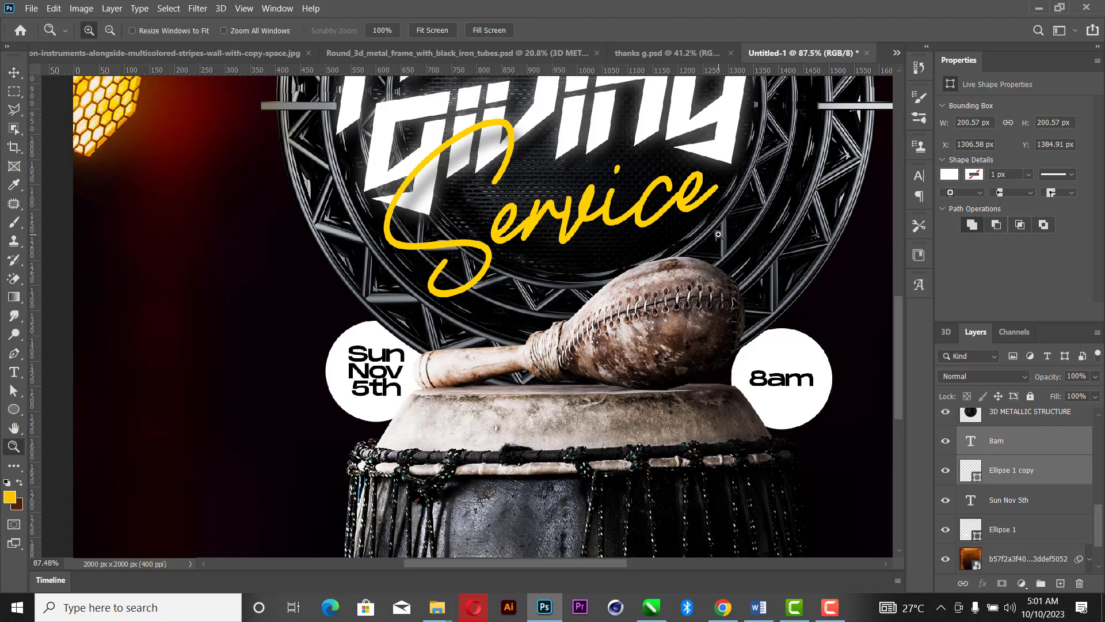
{"action": "right_click", "coordinate": [715, 233]}
{"action": "left_click", "coordinate": [730, 241]}
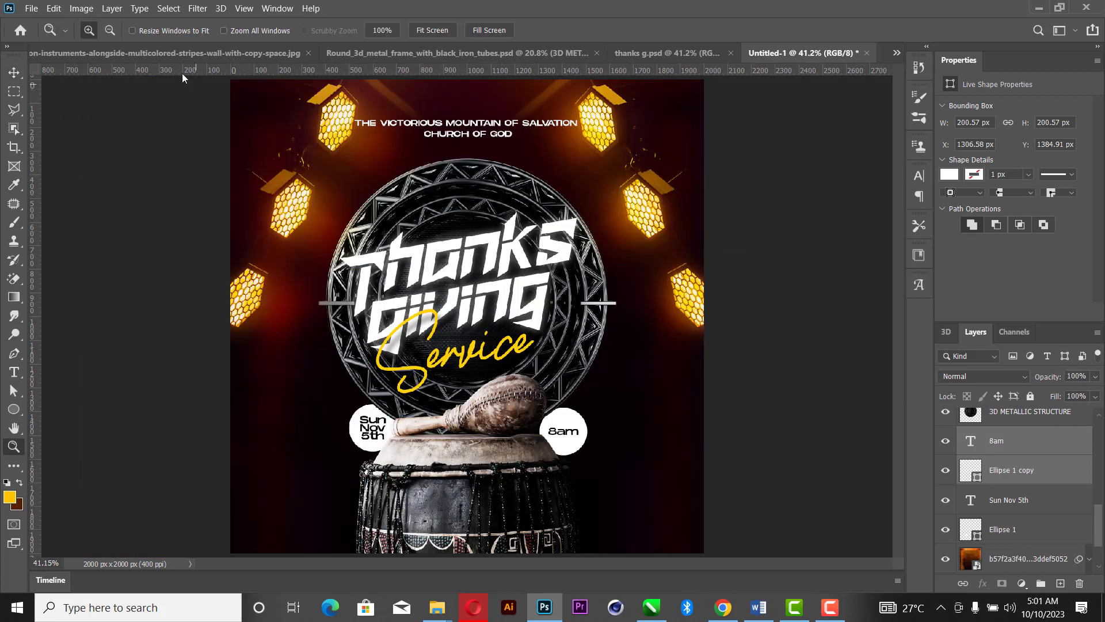
{"action": "left_click", "coordinate": [14, 72]}
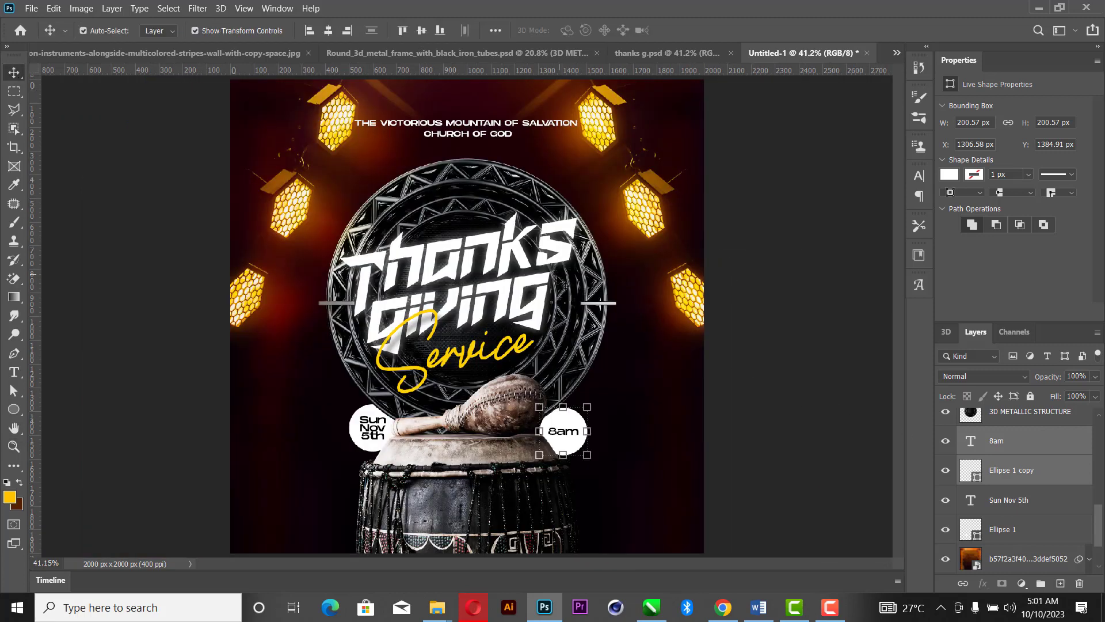
{"action": "left_click", "coordinate": [609, 320]}
{"action": "right_click", "coordinate": [1005, 430]}
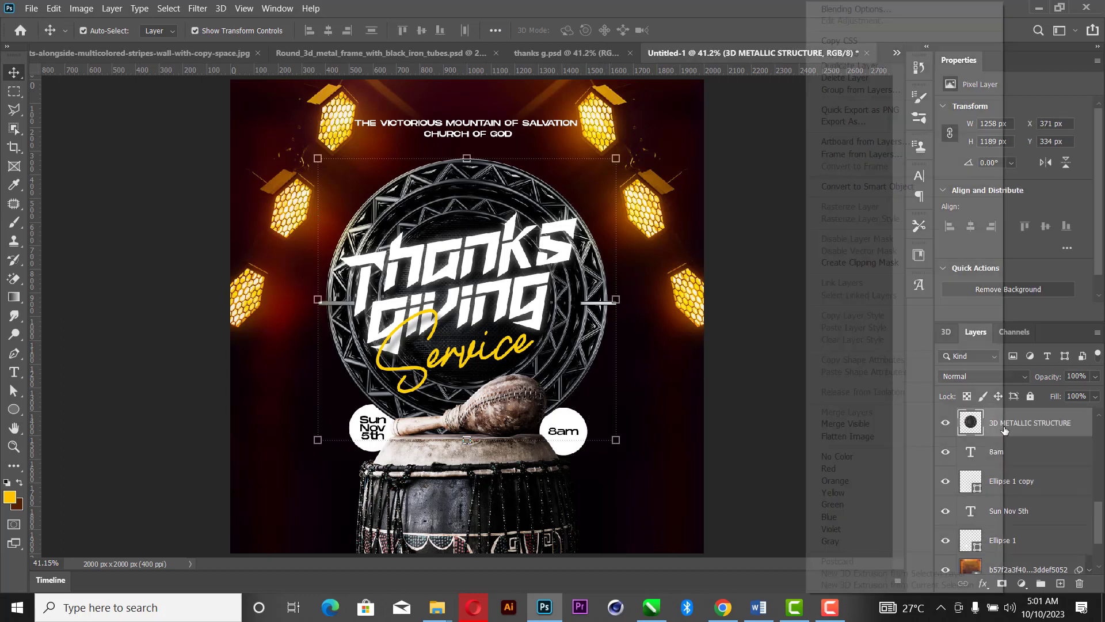
{"action": "left_click", "coordinate": [889, 10]}
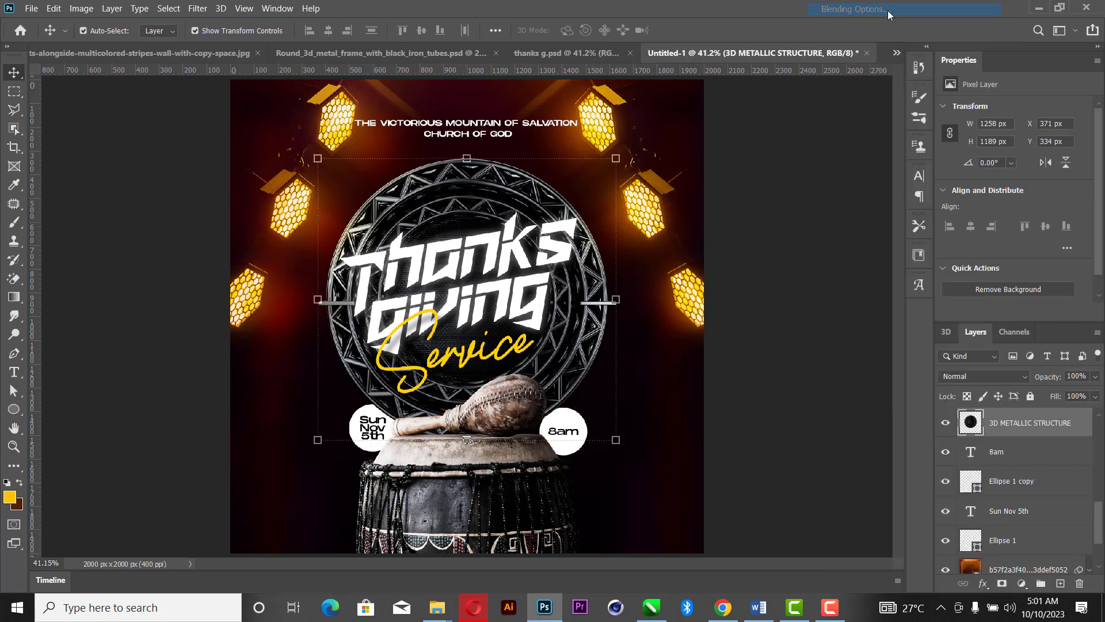
{"action": "left_click", "coordinate": [581, 294]}
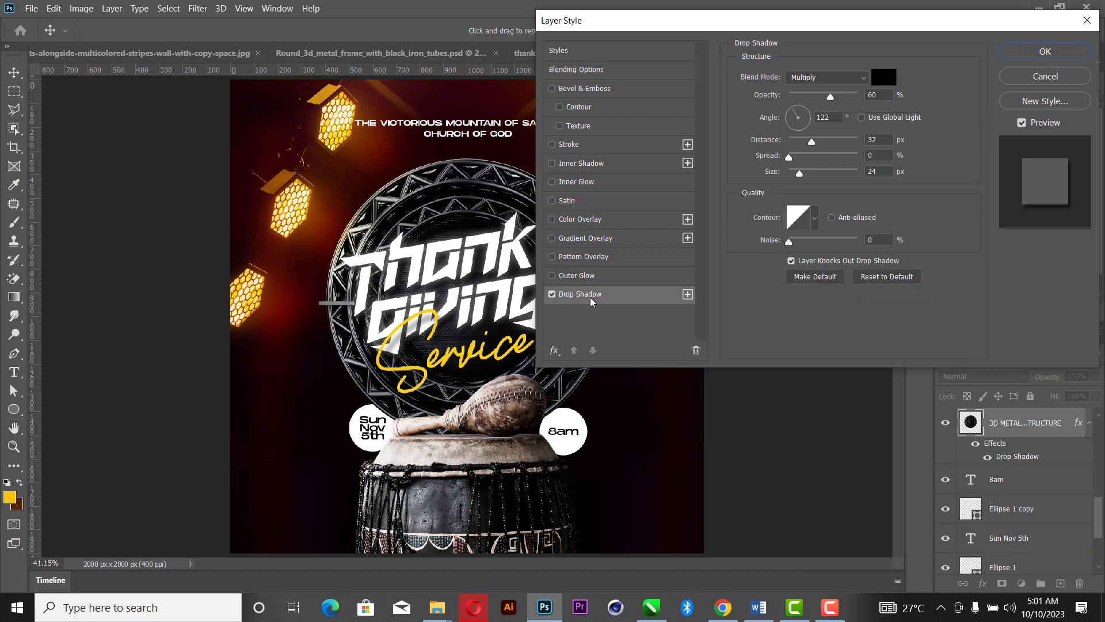
{"action": "left_click", "coordinate": [1045, 53]}
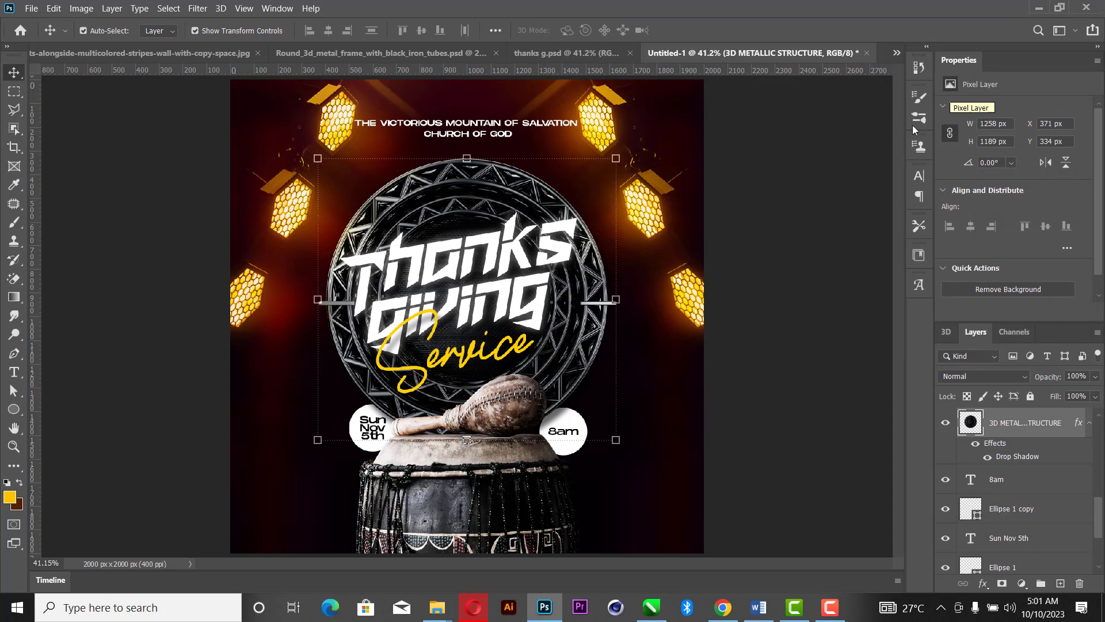
Copy the venue line from the Word document and paste it as new text in the flyer's lower-left area in Photoshop.
{"action": "left_click", "coordinate": [759, 606]}
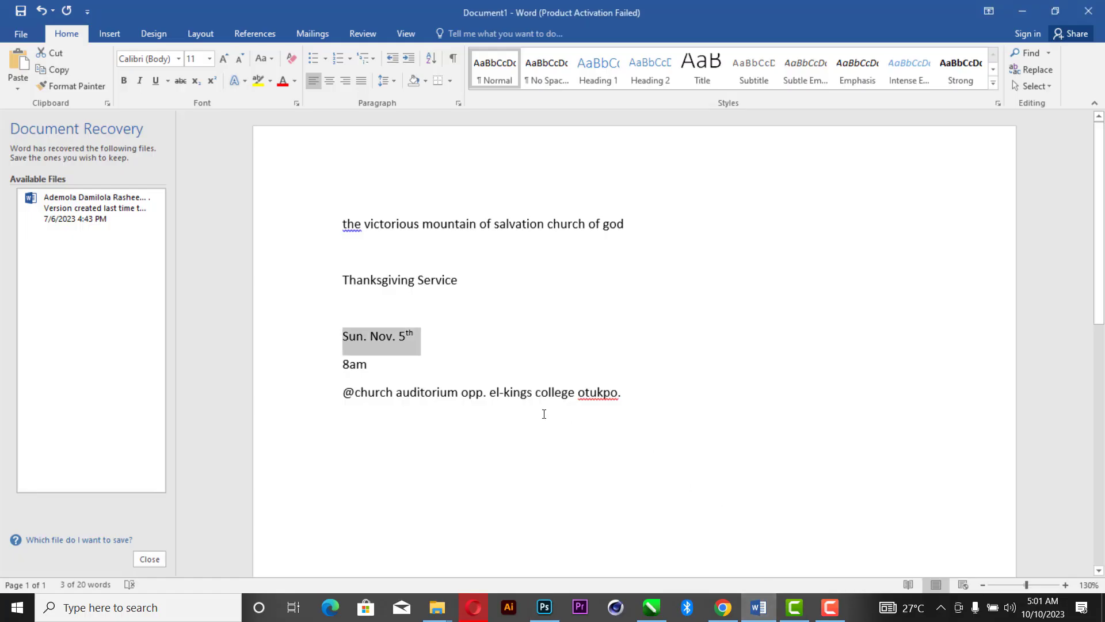
{"action": "left_click_drag", "start_coordinate": [647, 388], "coordinate": [328, 388]}
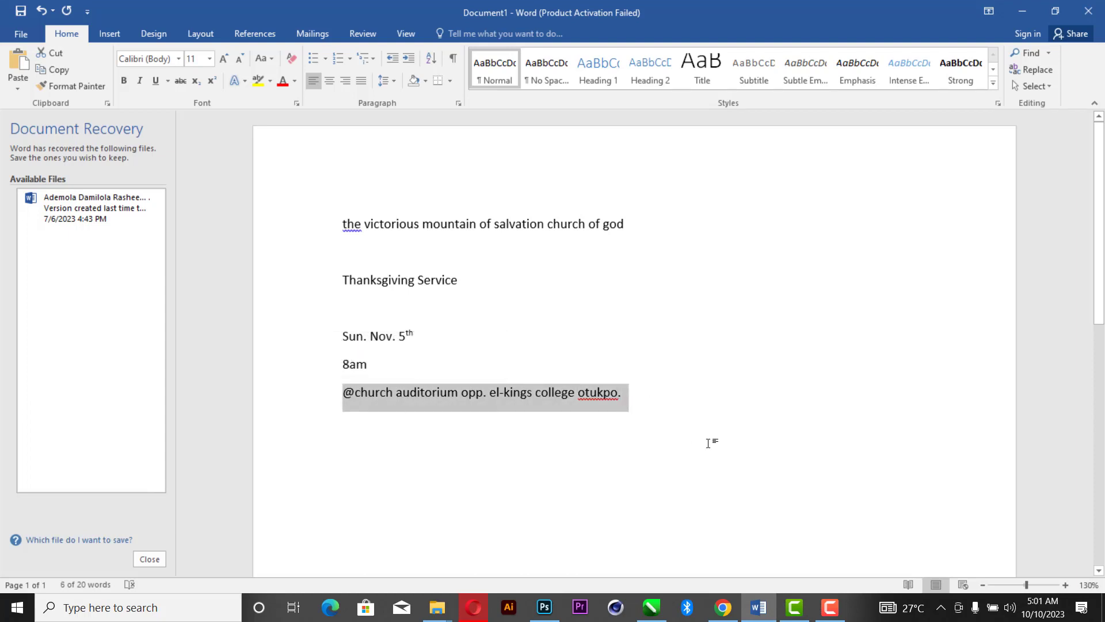
{"action": "left_click", "coordinate": [544, 607]}
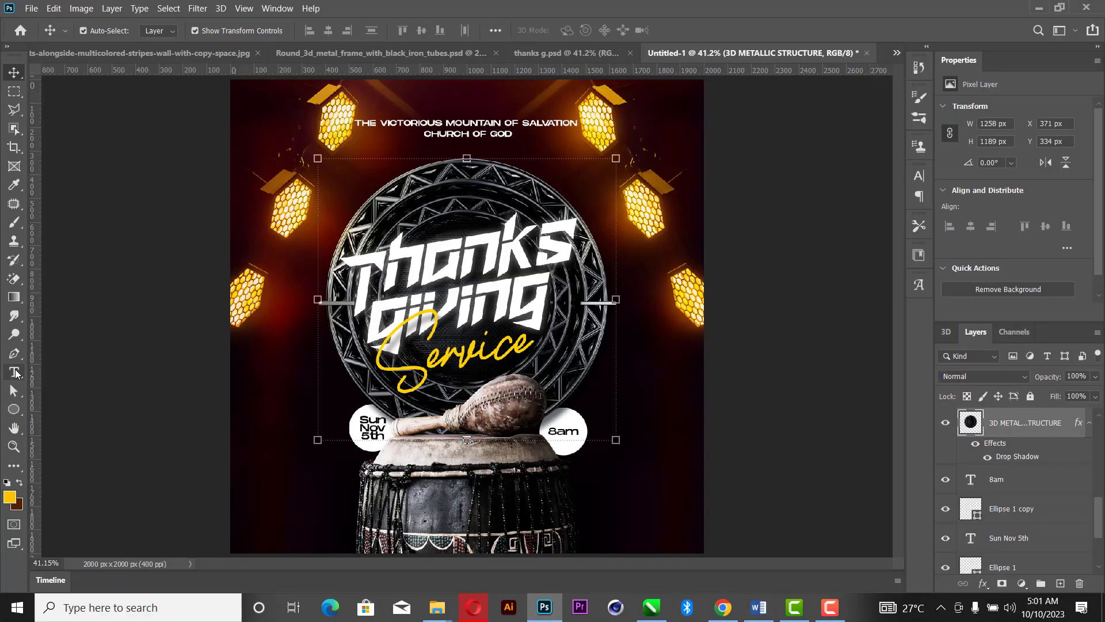
{"action": "left_click", "coordinate": [14, 372]}
{"action": "left_click", "coordinate": [315, 507]}
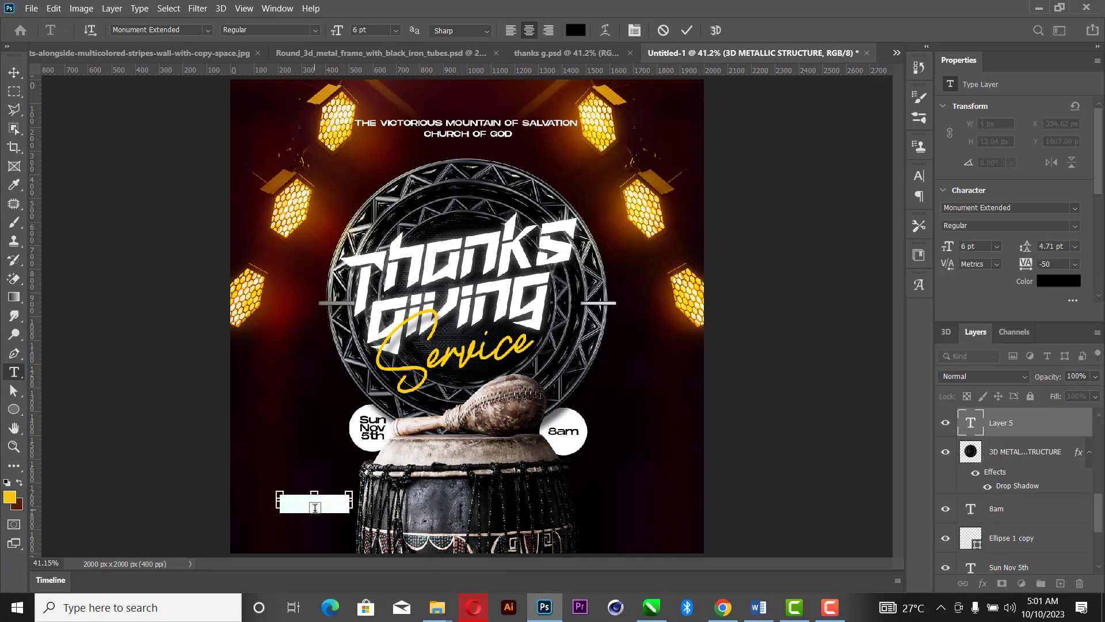
{"action": "key", "text": "ctrl+v"}
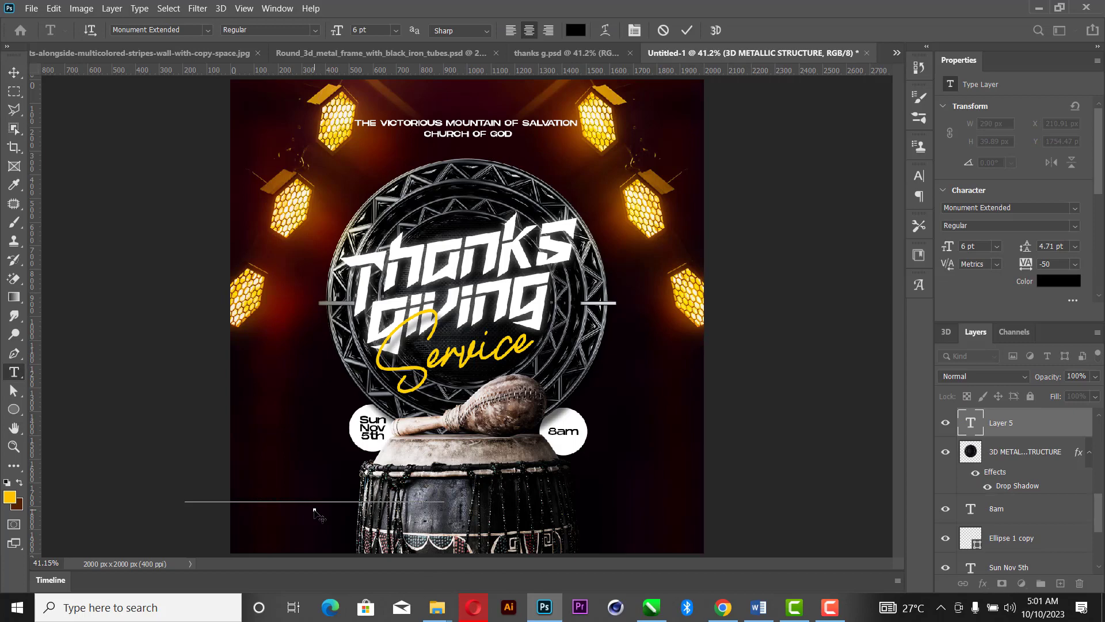
{"action": "left_click", "coordinate": [688, 31]}
Bring the venue text layer to the top of the layer stack and move the text over the drum at the flyer's bottom centre.
{"action": "mouse_move", "coordinate": [1021, 432]}
{"action": "left_mouse_down"}
{"action": "mouse_move", "coordinate": [1027, 377]}
{"action": "mouse_move", "coordinate": [1022, 426]}
{"action": "mouse_move", "coordinate": [1022, 413]}
{"action": "left_mouse_up"}
{"action": "left_click", "coordinate": [13, 74]}
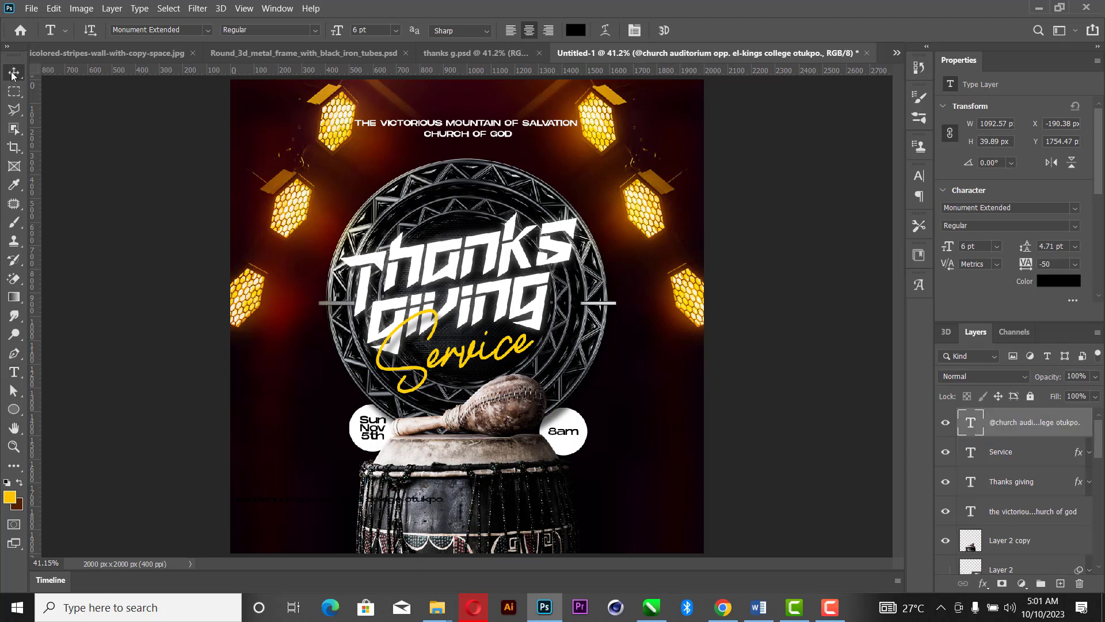
{"action": "left_click_drag", "start_coordinate": [265, 504], "coordinate": [451, 535]}
Set the venue text's color to white (ffffff) and turn on All Caps for it.
{"action": "left_click", "coordinate": [1059, 282]}
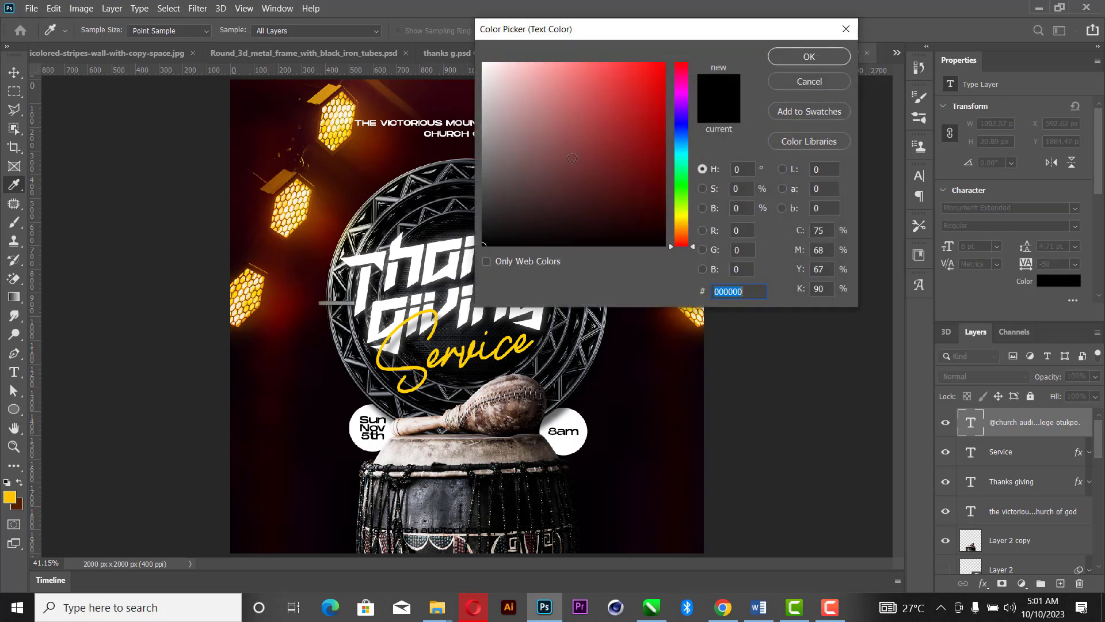
{"action": "type", "text": "ffffff"}
{"action": "left_click", "coordinate": [812, 56]}
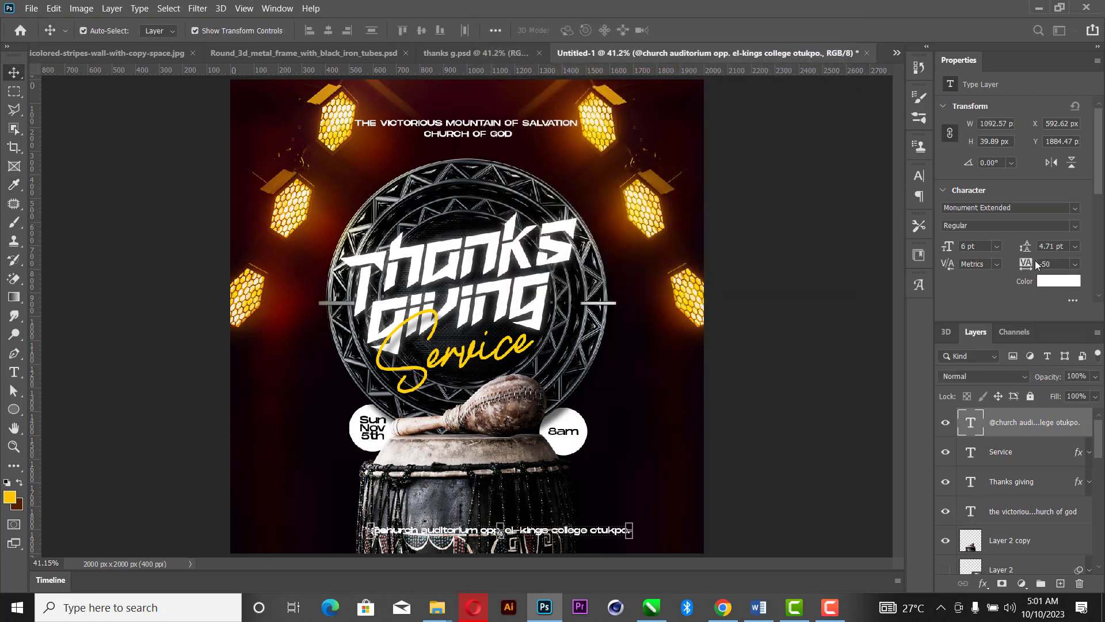
{"action": "scroll", "coordinate": [1035, 260], "scroll_direction": "down", "scroll_amount": 2}
{"action": "scroll", "coordinate": [1022, 265], "scroll_direction": "down", "scroll_amount": 3}
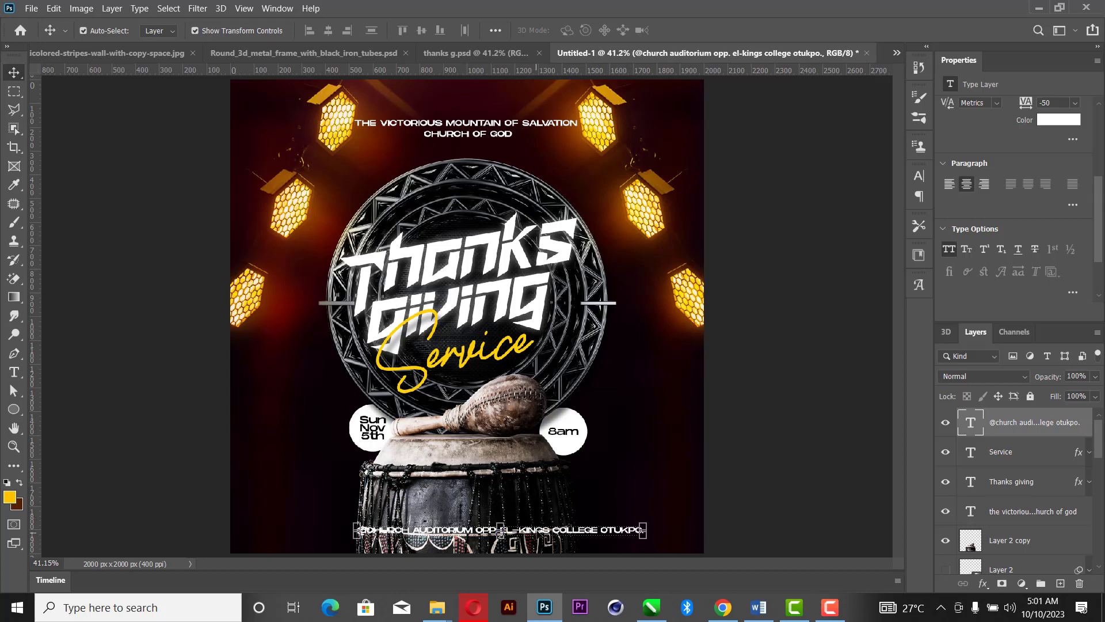
Move the venue text a little higher on the drum and break it into two lines after AUDITORIUM.
{"action": "left_click_drag", "start_coordinate": [541, 533], "coordinate": [542, 504]}
{"action": "key", "text": "t"}
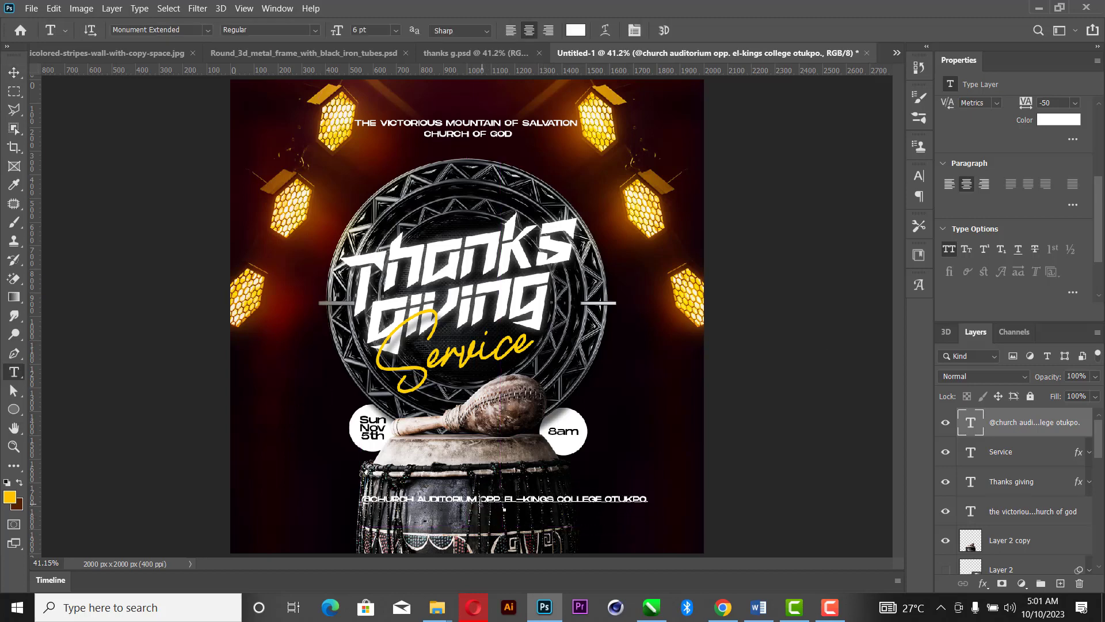
{"action": "left_click", "coordinate": [479, 498]}
{"action": "key", "text": "Return"}
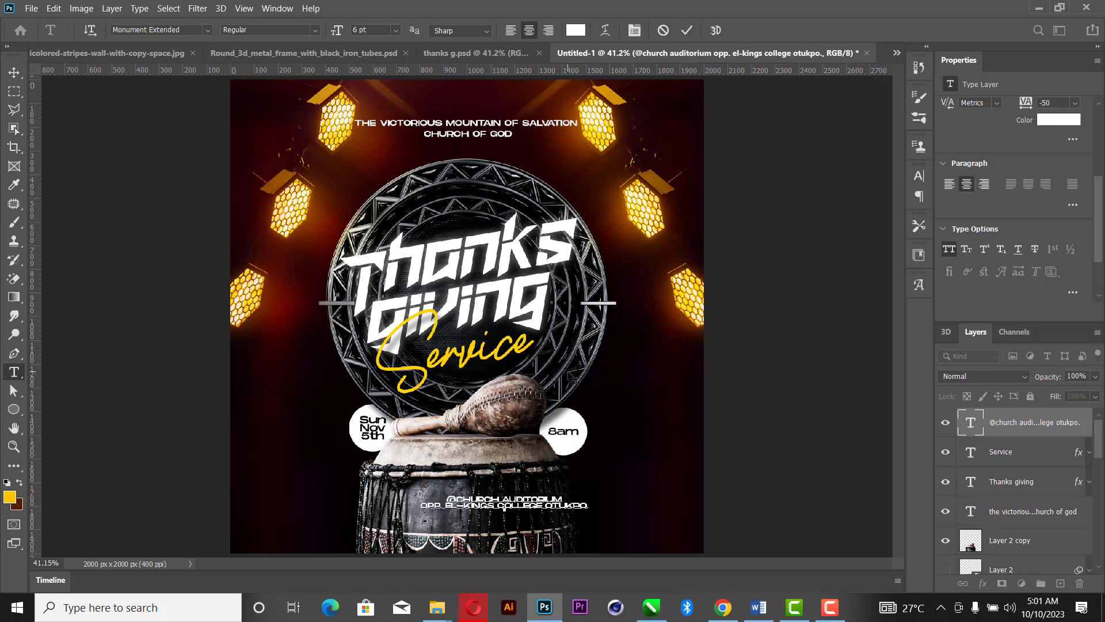
Set the tracking of the entire venue text to 0.
{"action": "key", "text": "ctrl+a"}
{"action": "scroll", "coordinate": [1039, 189], "scroll_direction": "up", "scroll_amount": 2}
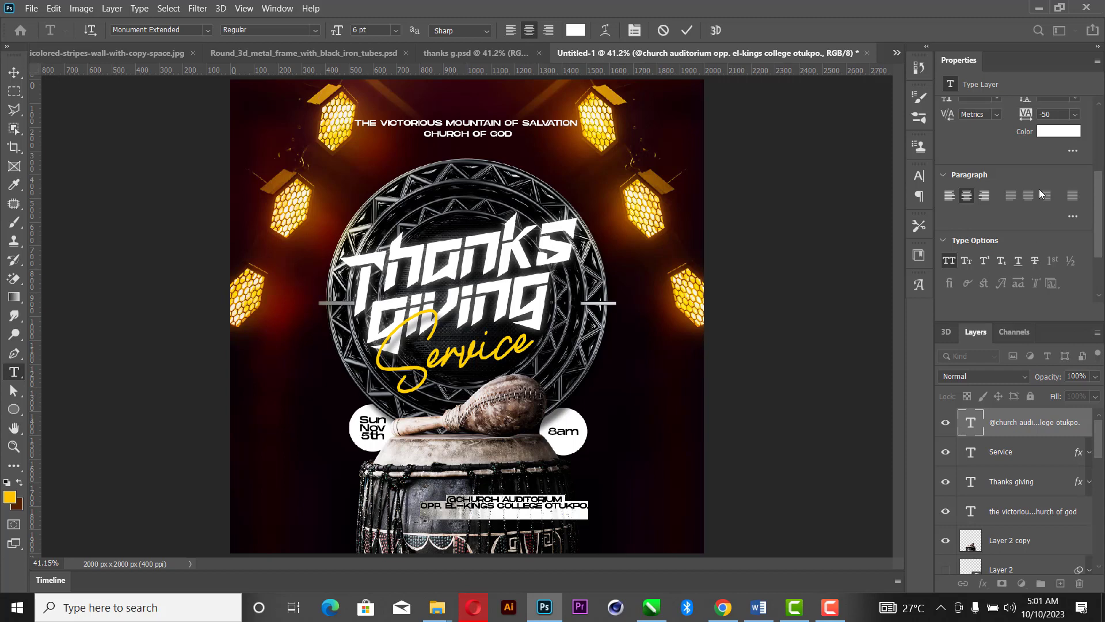
{"action": "left_click", "coordinate": [1074, 160]}
{"action": "left_click", "coordinate": [1056, 247]}
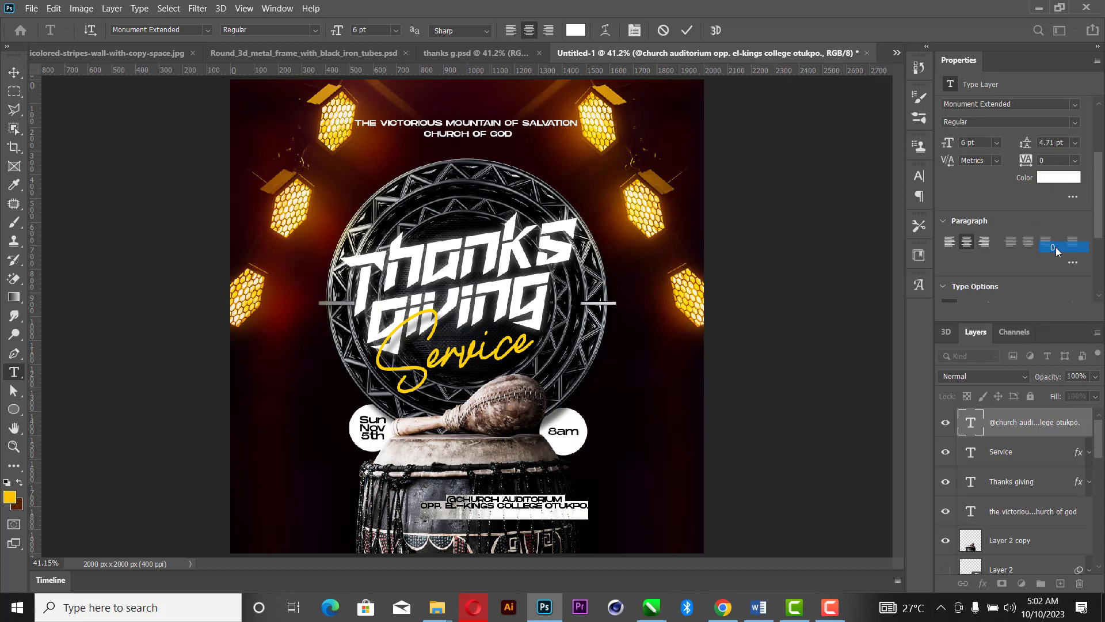
{"action": "left_click", "coordinate": [686, 28]}
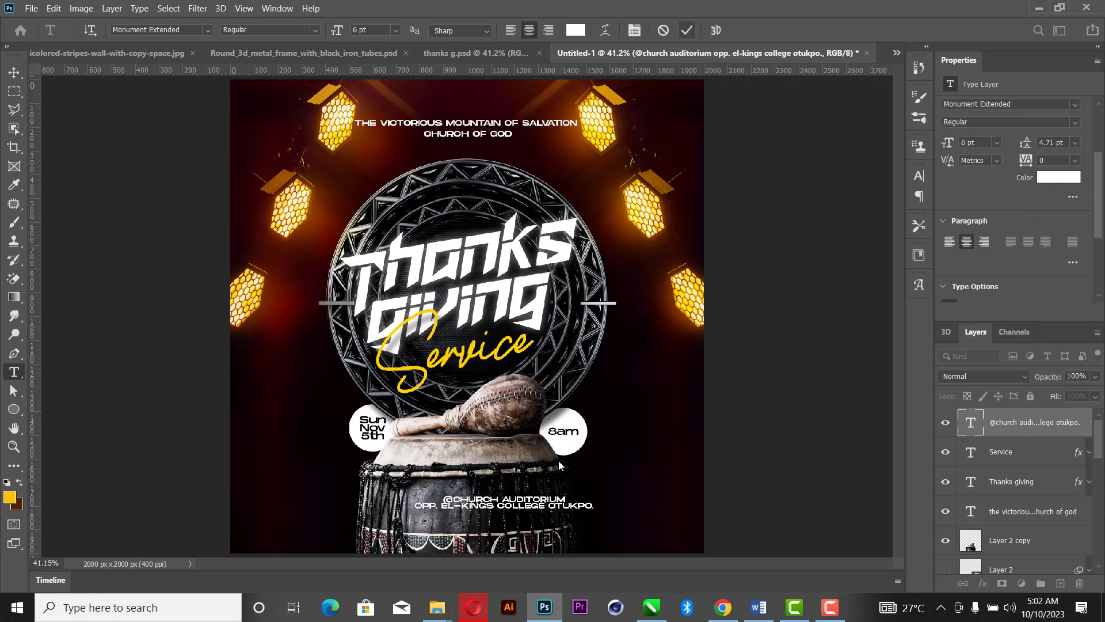
{"action": "left_click_drag", "start_coordinate": [567, 500], "coordinate": [442, 499]}
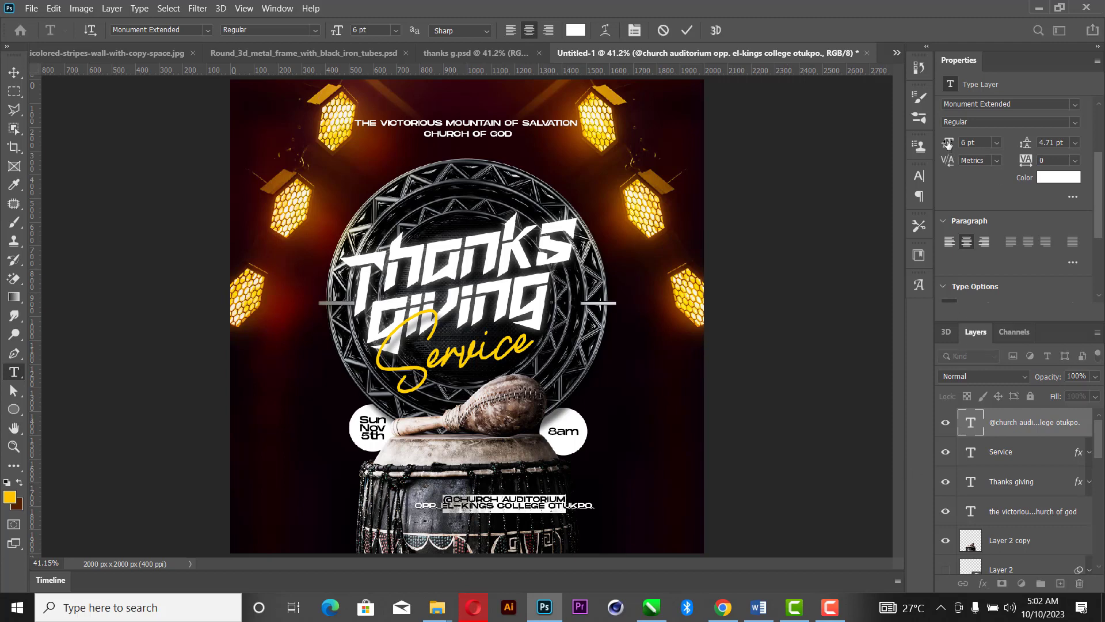
{"action": "left_click_drag", "start_coordinate": [945, 143], "coordinate": [951, 143]}
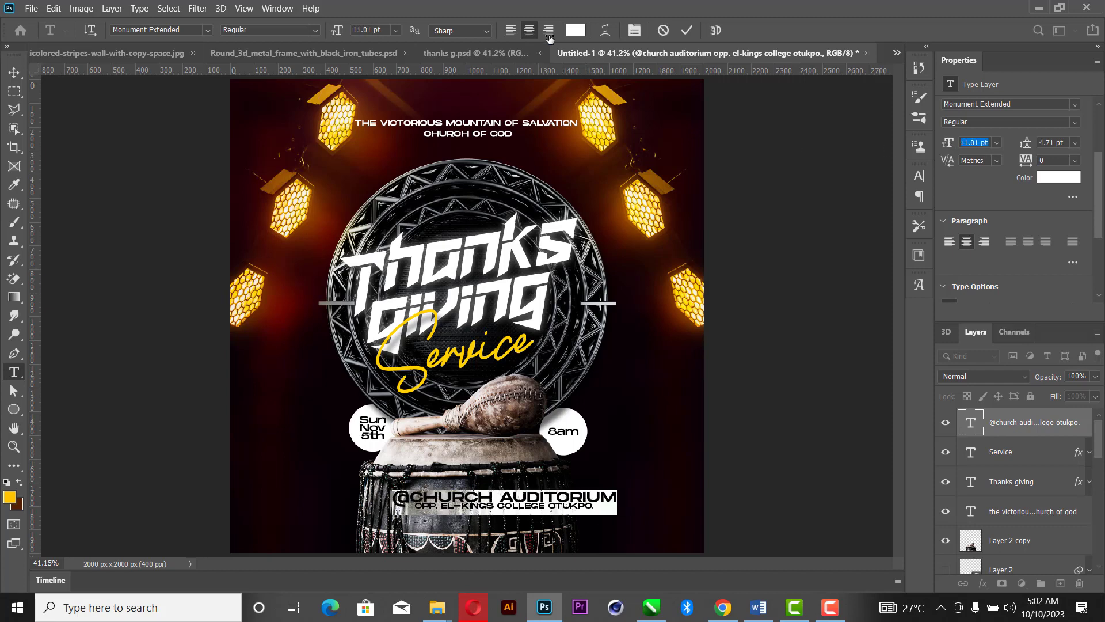
{"action": "left_click", "coordinate": [686, 30]}
{"action": "left_click", "coordinate": [1075, 143]}
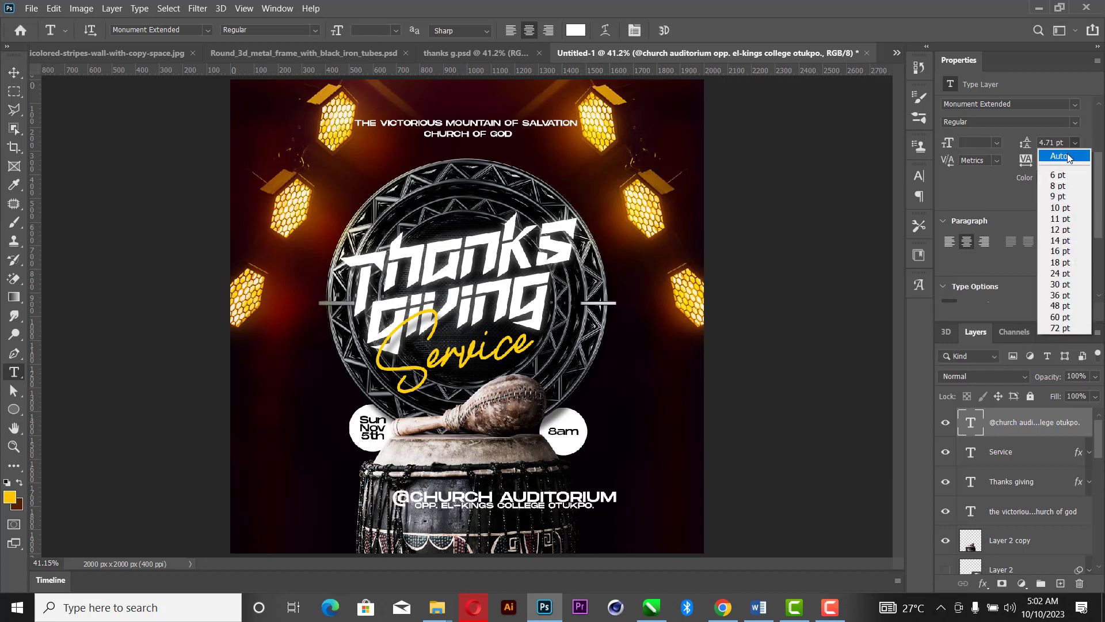
{"action": "left_click", "coordinate": [1062, 156]}
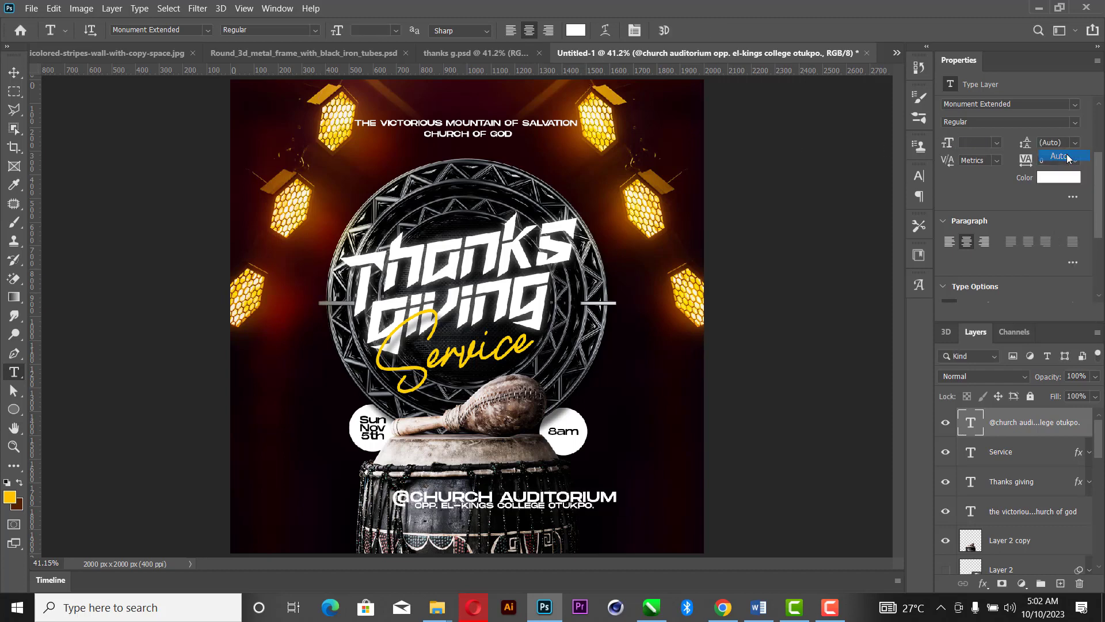
Scale the two-line venue text to about 72.35% and place it centered on the lower drum.
{"action": "left_click", "coordinate": [14, 72]}
{"action": "left_click_drag", "start_coordinate": [615, 501], "coordinate": [521, 519]}
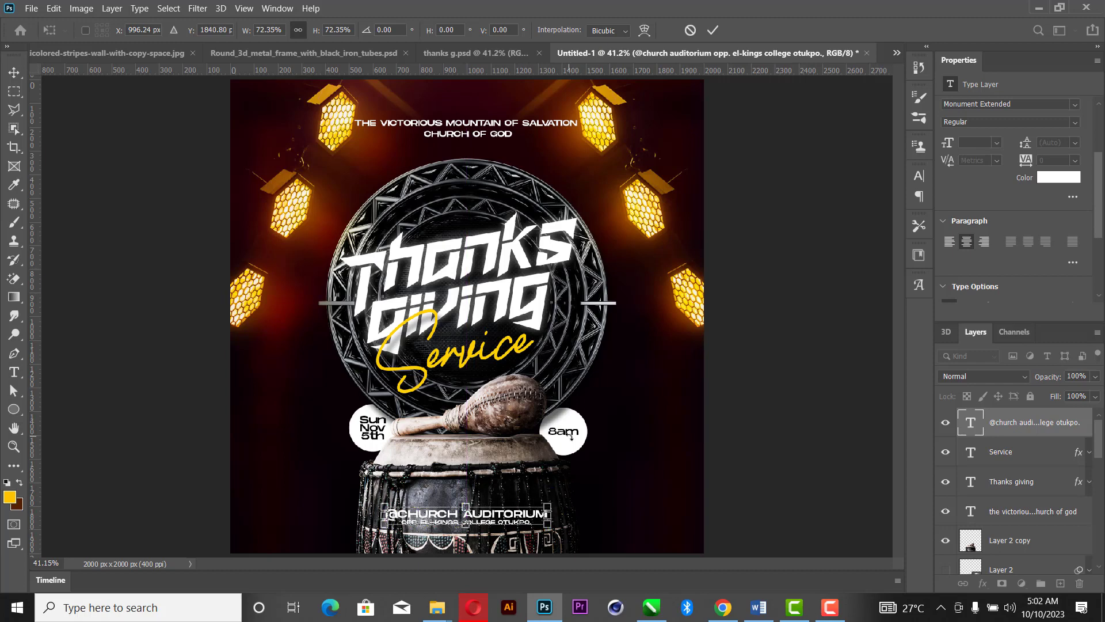
{"action": "key", "text": "Return"}
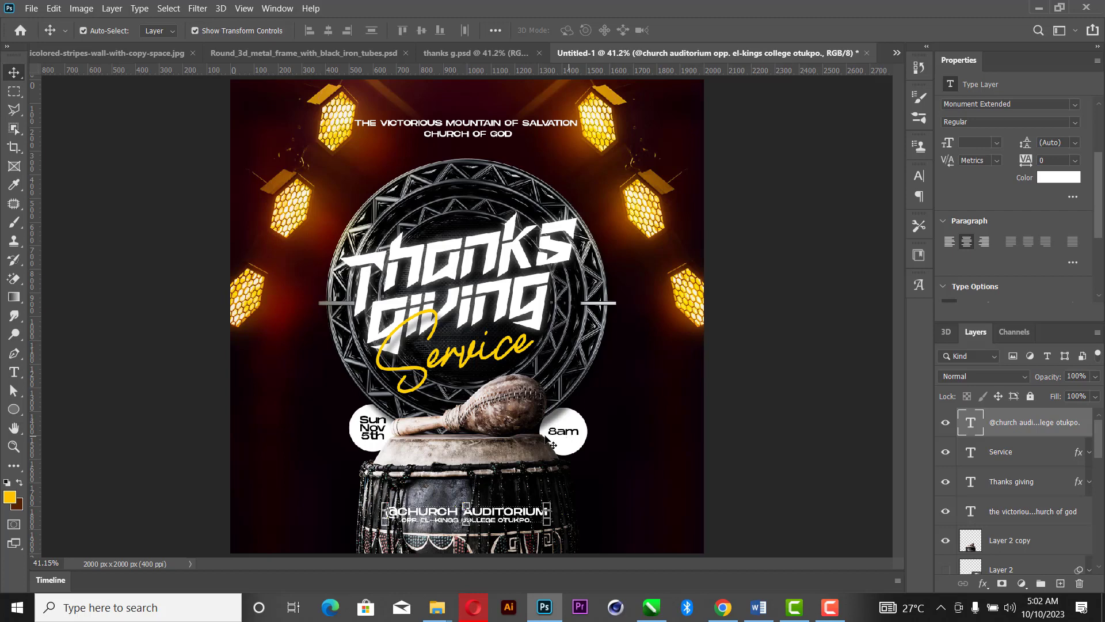
Draw a rectangle about 869 × 277 px over the lower drum and fill it with the dark grey recent color.
{"action": "left_click", "coordinate": [22, 409]}
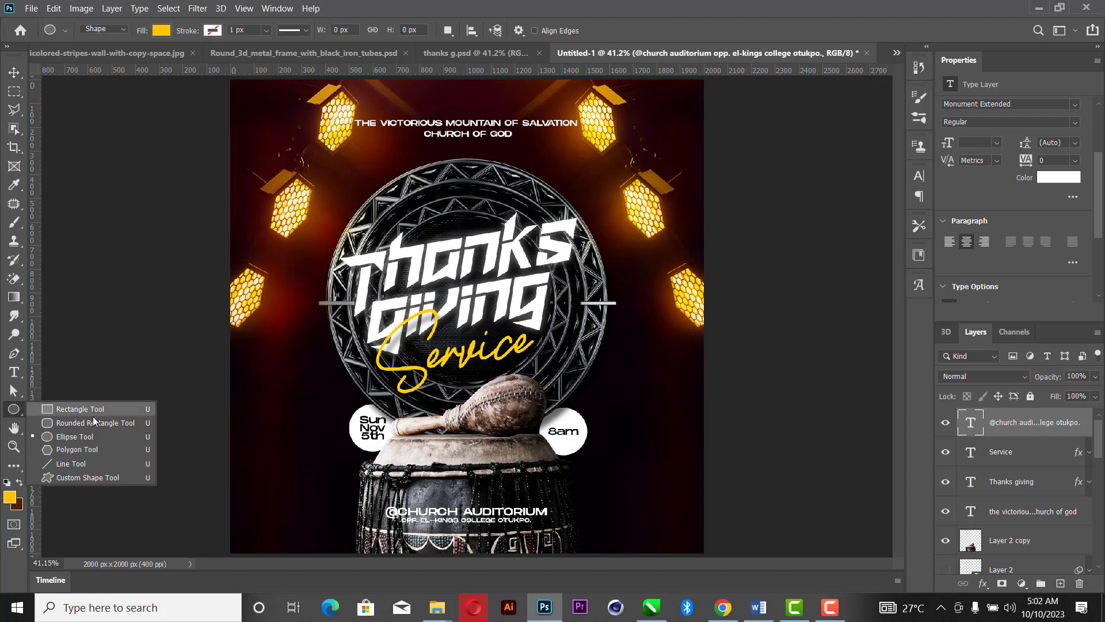
{"action": "left_click", "coordinate": [99, 409]}
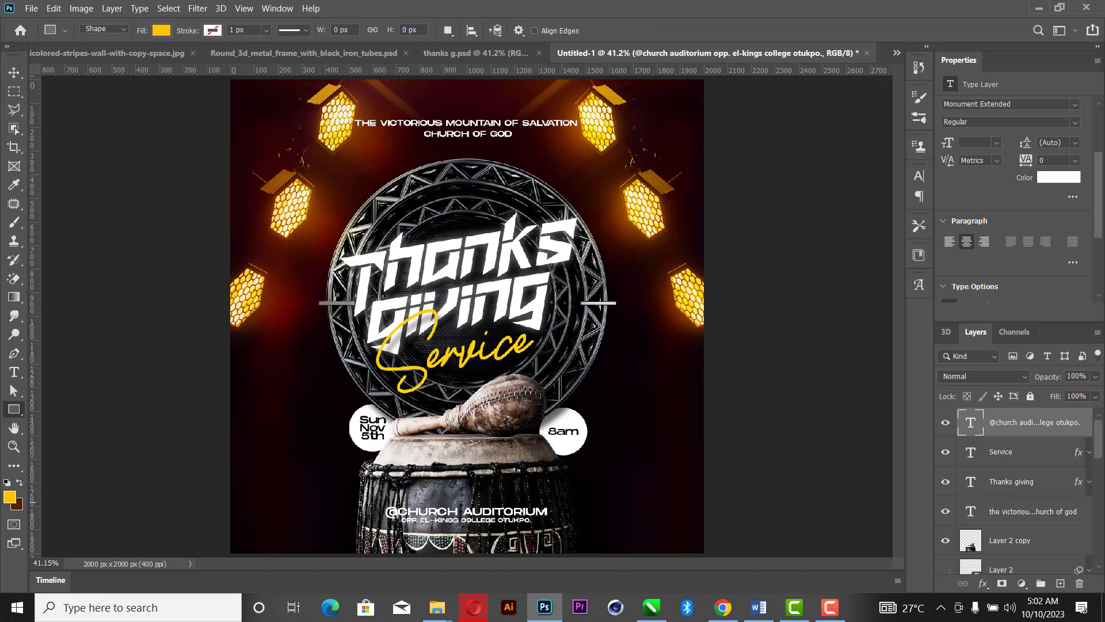
{"action": "left_click_drag", "start_coordinate": [366, 495], "coordinate": [573, 560]}
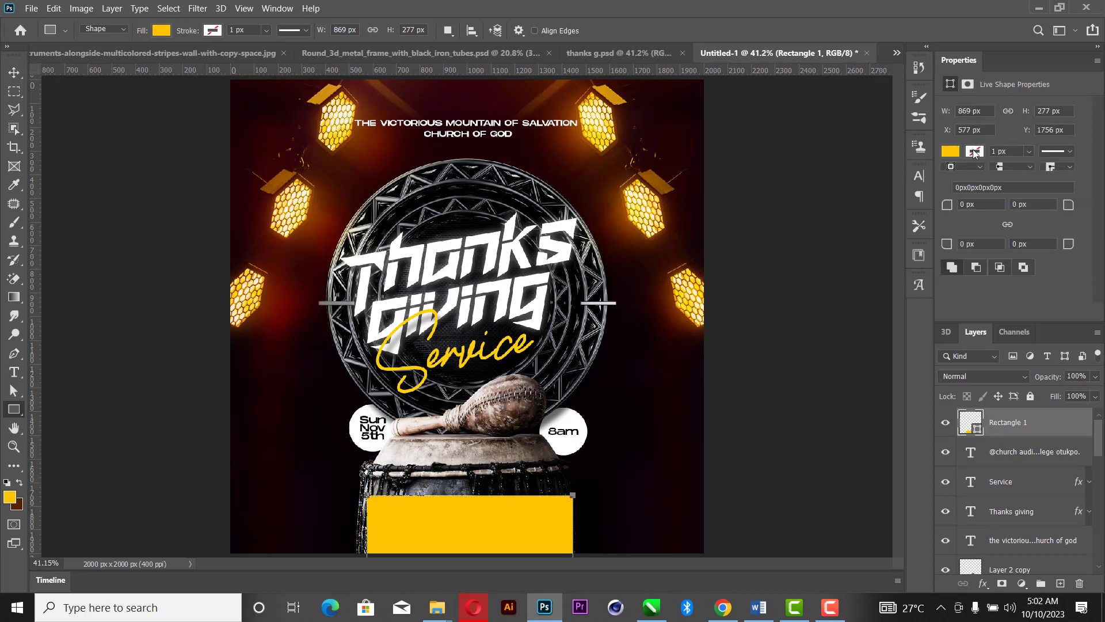
{"action": "left_click", "coordinate": [974, 152]}
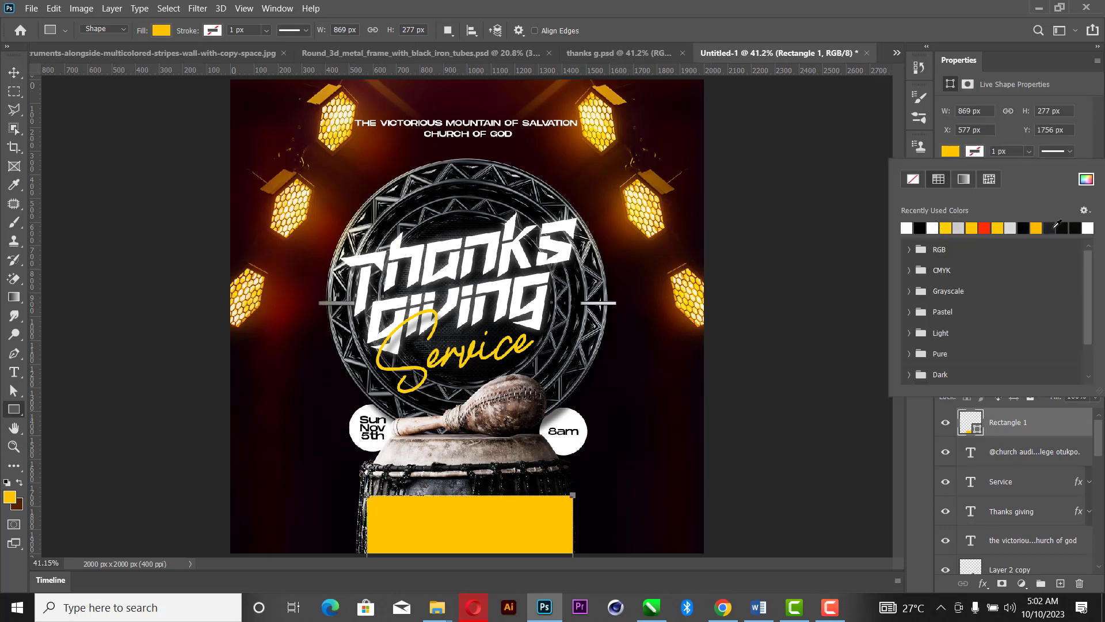
{"action": "left_click", "coordinate": [1054, 229]}
Place the rectangle layer beneath the venue text and nudge the rectangle slightly up and left, to X 566 px, Y 1748 px.
{"action": "key", "text": "v"}
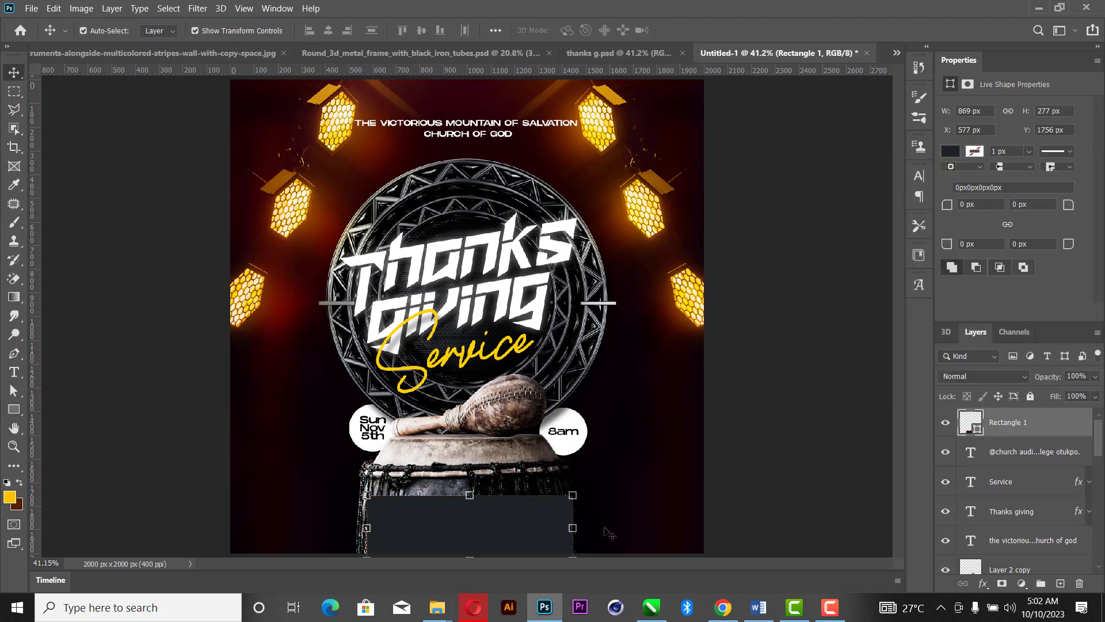
{"action": "left_click_drag", "start_coordinate": [999, 430], "coordinate": [1002, 461]}
{"action": "left_click_drag", "start_coordinate": [531, 542], "coordinate": [532, 544]}
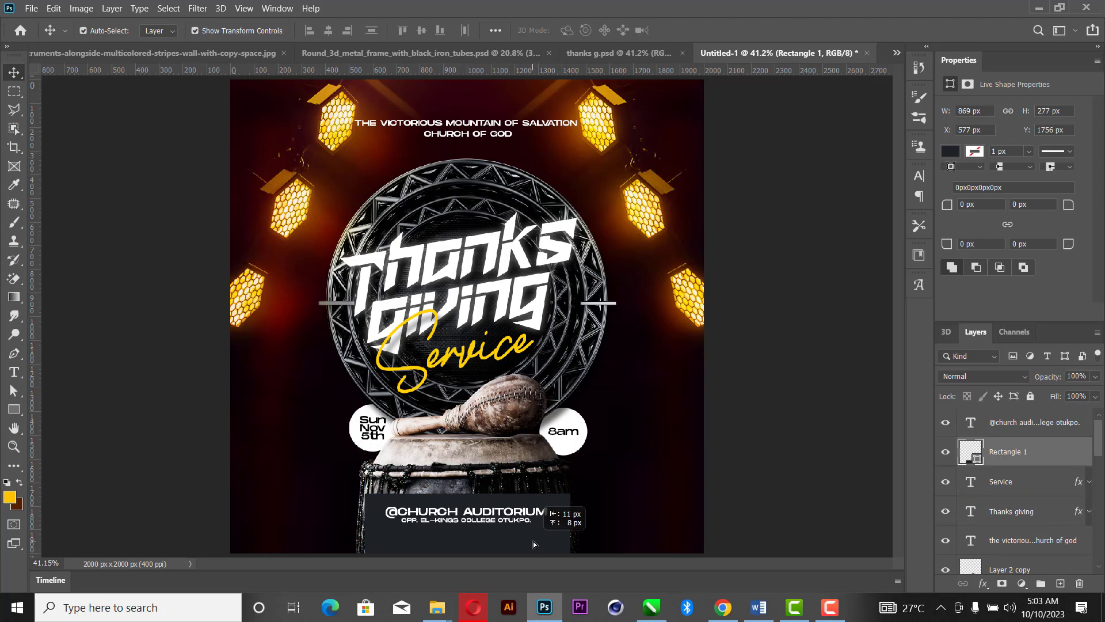
Set the rectangle layer's blend mode to Hard Light.
{"action": "left_click", "coordinate": [959, 379]}
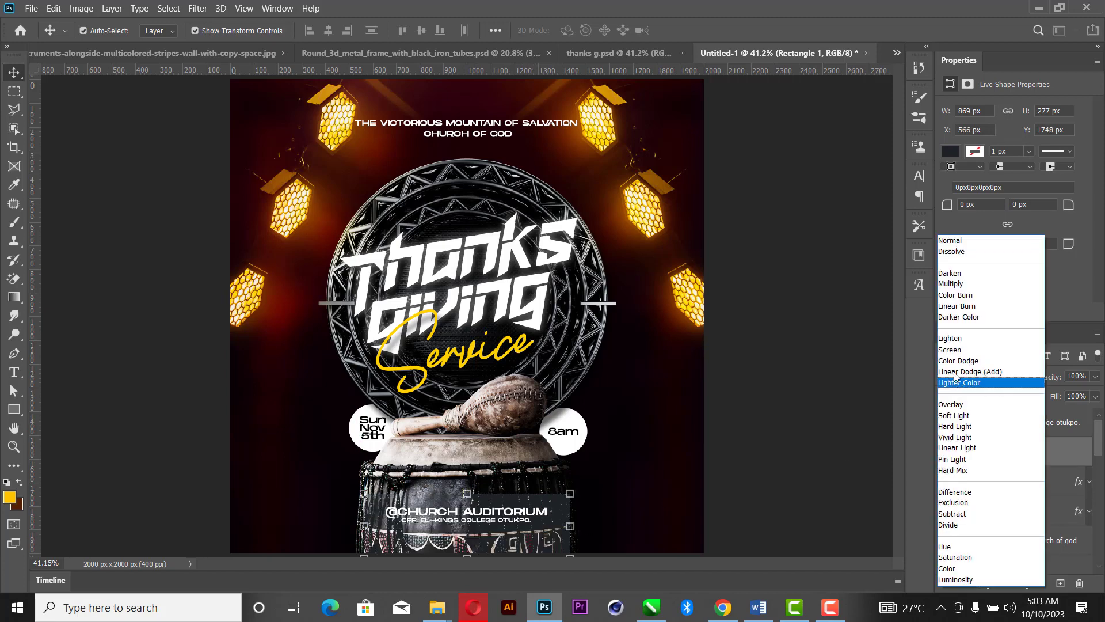
{"action": "left_click", "coordinate": [960, 427]}
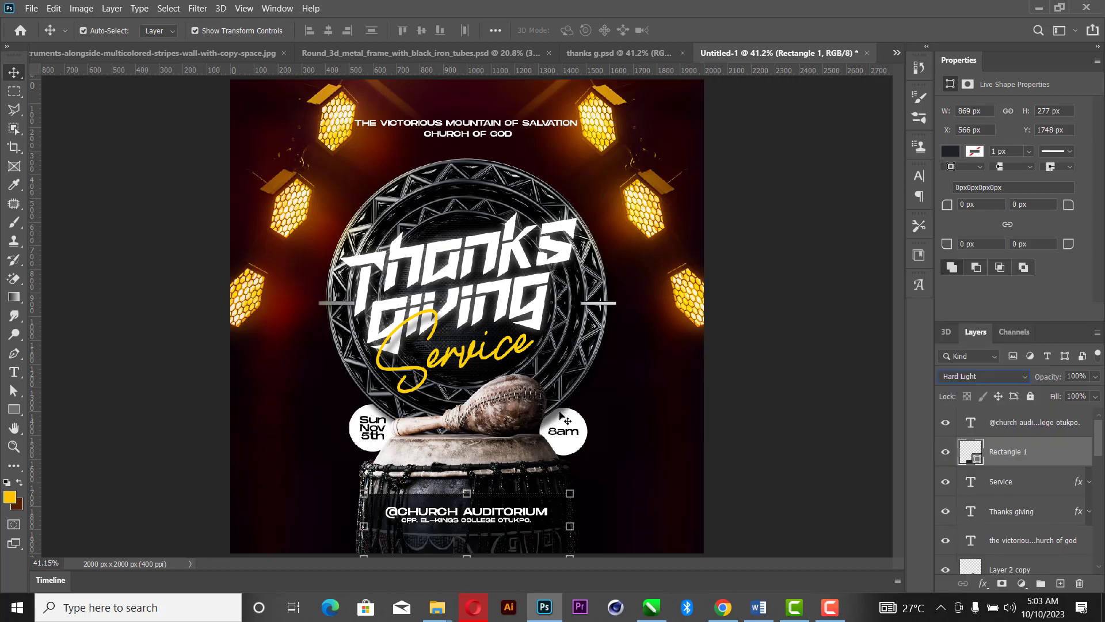
{"action": "left_click", "coordinate": [793, 421]}
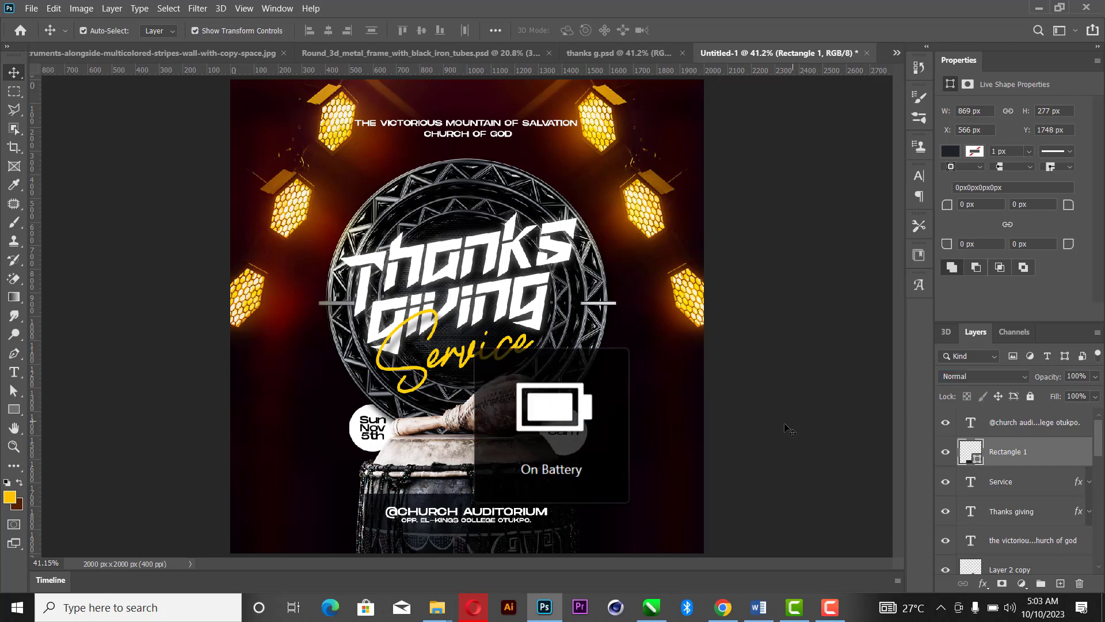
Round the top-left corner of the dark rectangle to a 113 px radius.
{"action": "left_click", "coordinate": [1061, 445]}
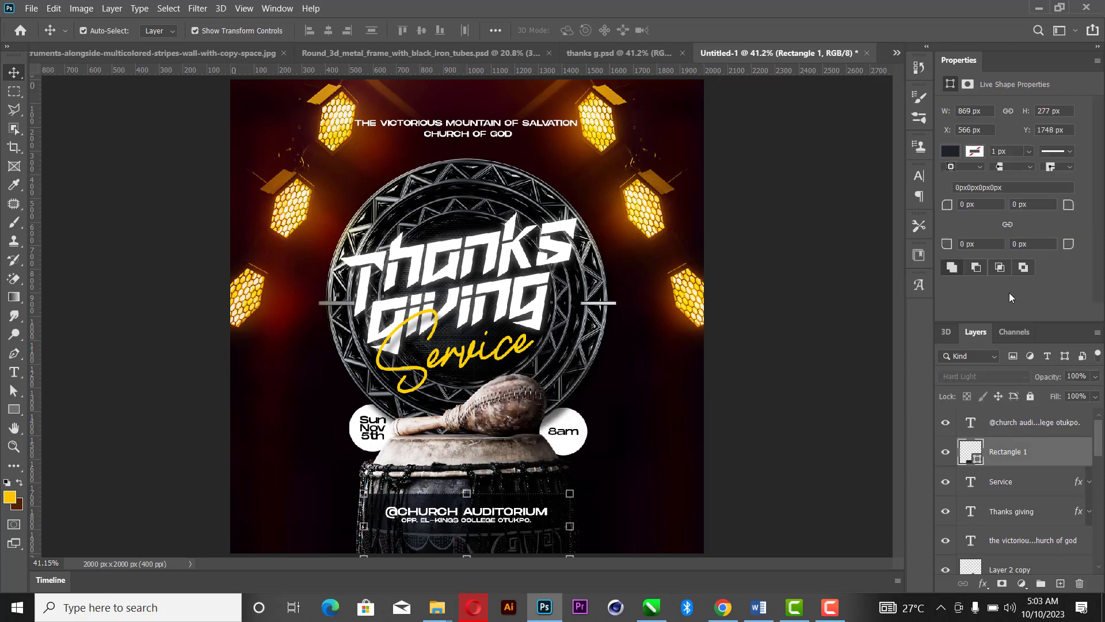
{"action": "left_click_drag", "start_coordinate": [947, 207], "coordinate": [981, 207]}
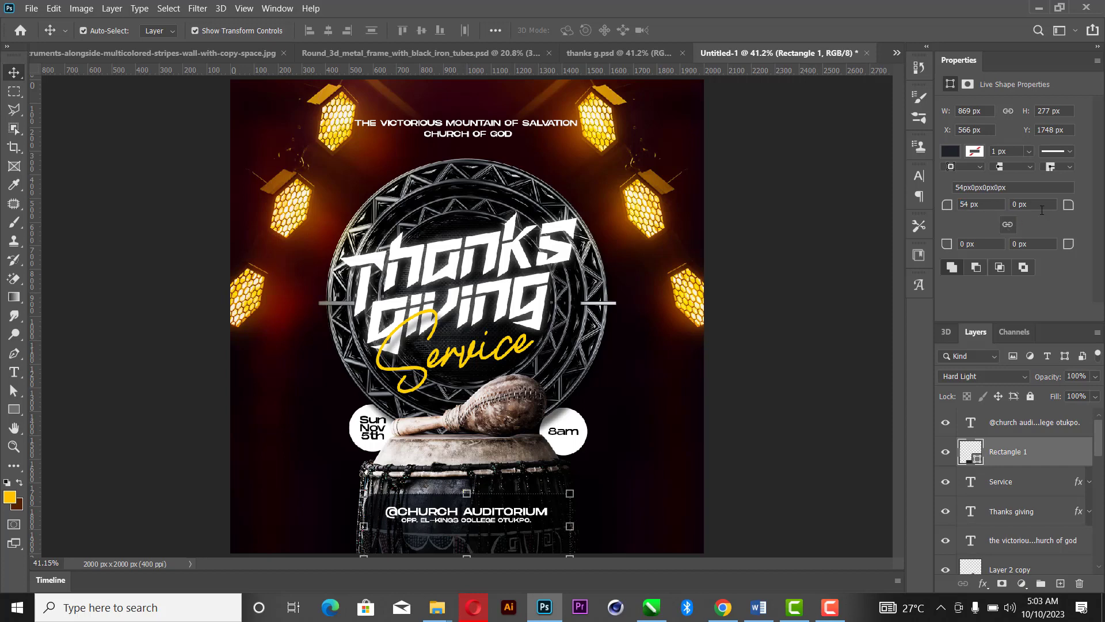
{"action": "left_click_drag", "start_coordinate": [1069, 206], "coordinate": [1049, 210]}
{"action": "left_click_drag", "start_coordinate": [947, 208], "coordinate": [981, 236]}
{"action": "left_click", "coordinate": [808, 484]}
Adjust the top-right corner radius of the dark rectangle and deselect the shape.
{"action": "left_click", "coordinate": [1058, 451]}
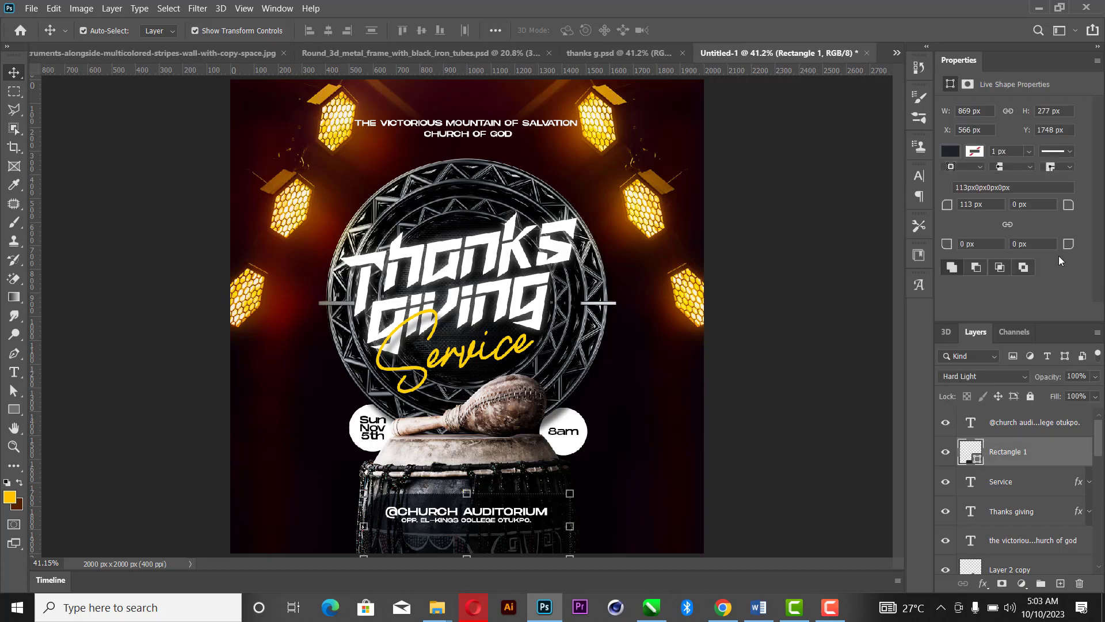
{"action": "left_click_drag", "start_coordinate": [1068, 208], "coordinate": [998, 230]}
{"action": "left_click_drag", "start_coordinate": [1072, 205], "coordinate": [1093, 209]}
{"action": "left_click", "coordinate": [747, 344]}
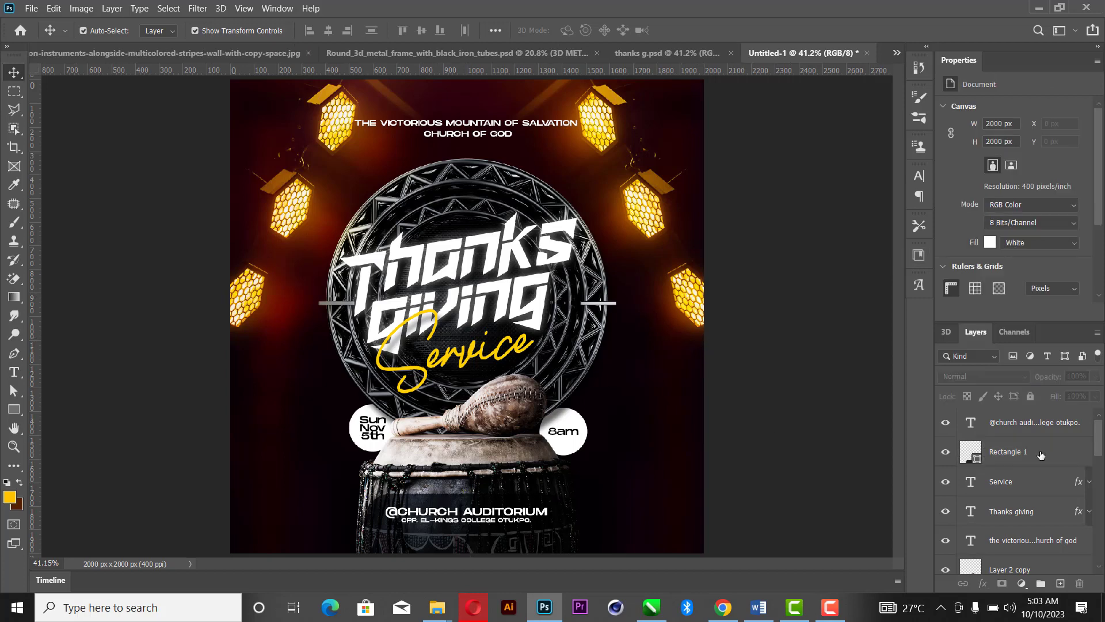
Add three empty layers above the venue text and select the lowest of them.
{"action": "left_click", "coordinate": [1046, 425]}
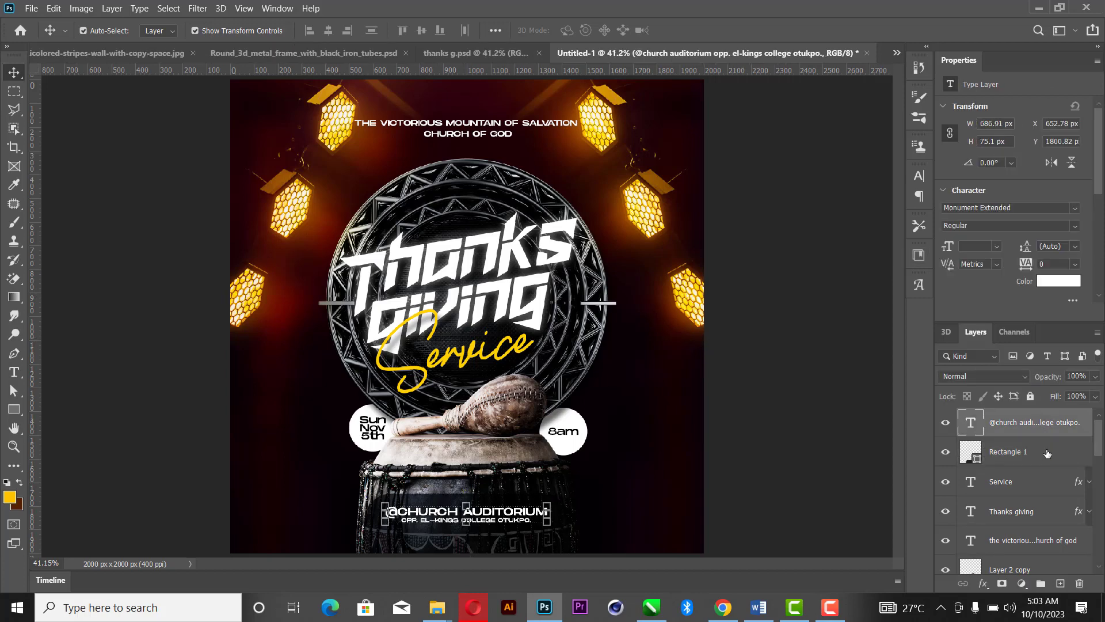
{"action": "left_click", "coordinate": [1059, 584]}
{"action": "left_click", "coordinate": [1059, 583]}
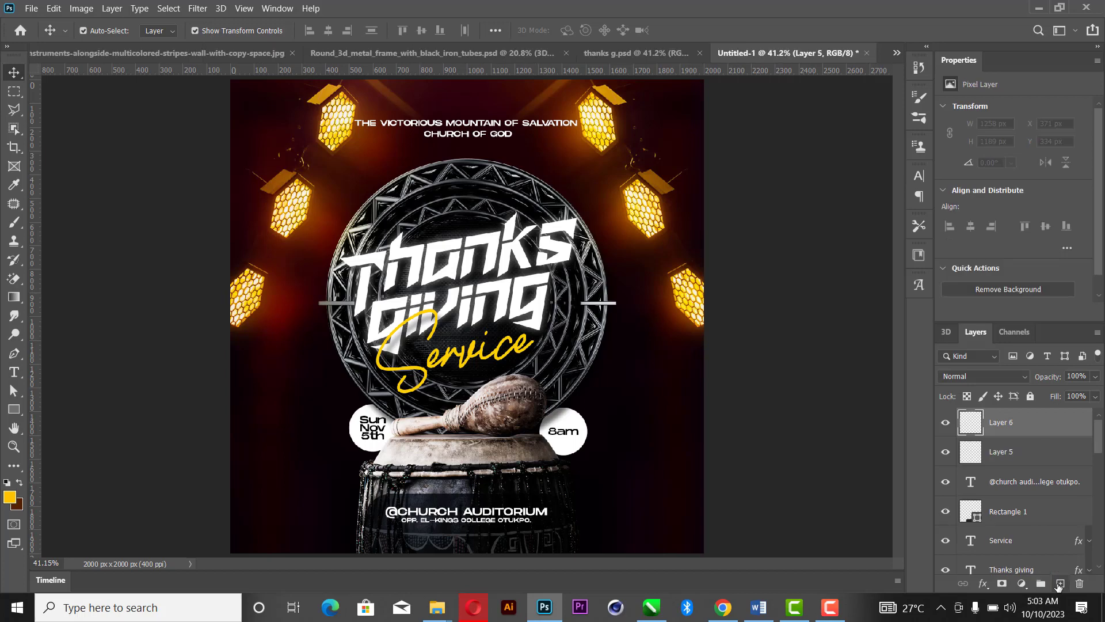
{"action": "left_click", "coordinate": [1060, 584]}
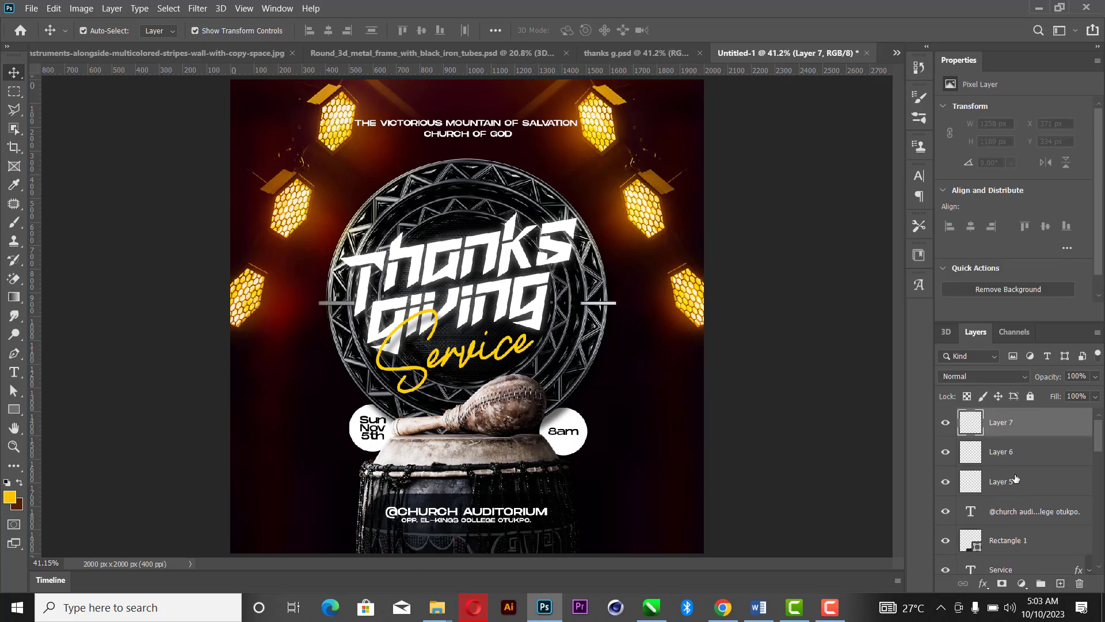
{"action": "left_click", "coordinate": [1015, 484]}
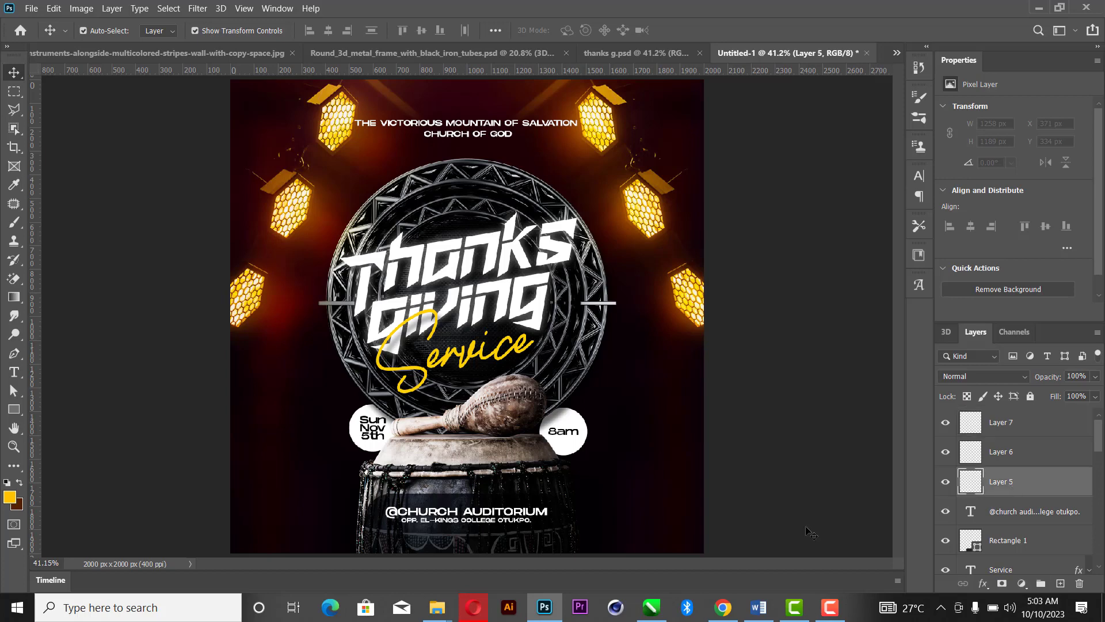
Try a soft 400 px brush stroke in dark brown over the maraca and drum top, and undo it.
{"action": "left_click", "coordinate": [18, 482]}
{"action": "left_click", "coordinate": [14, 222]}
{"action": "left_click_drag", "start_coordinate": [443, 409], "coordinate": [492, 457]}
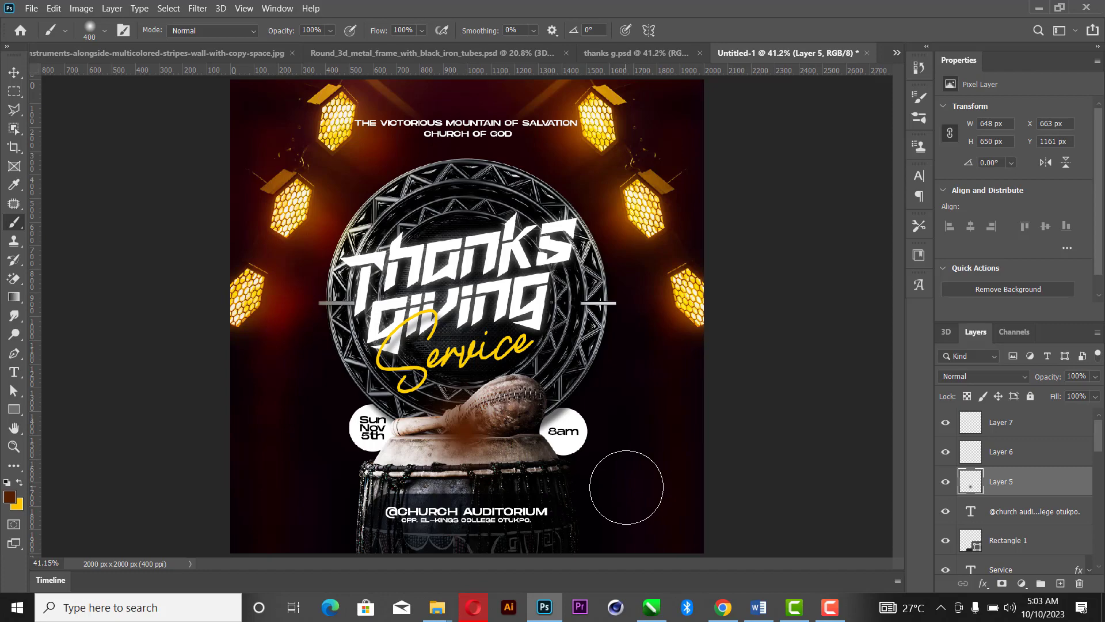
{"action": "key", "text": "ctrl+s"}
{"action": "key", "text": "Escape"}
{"action": "key", "text": "ctrl+z"}
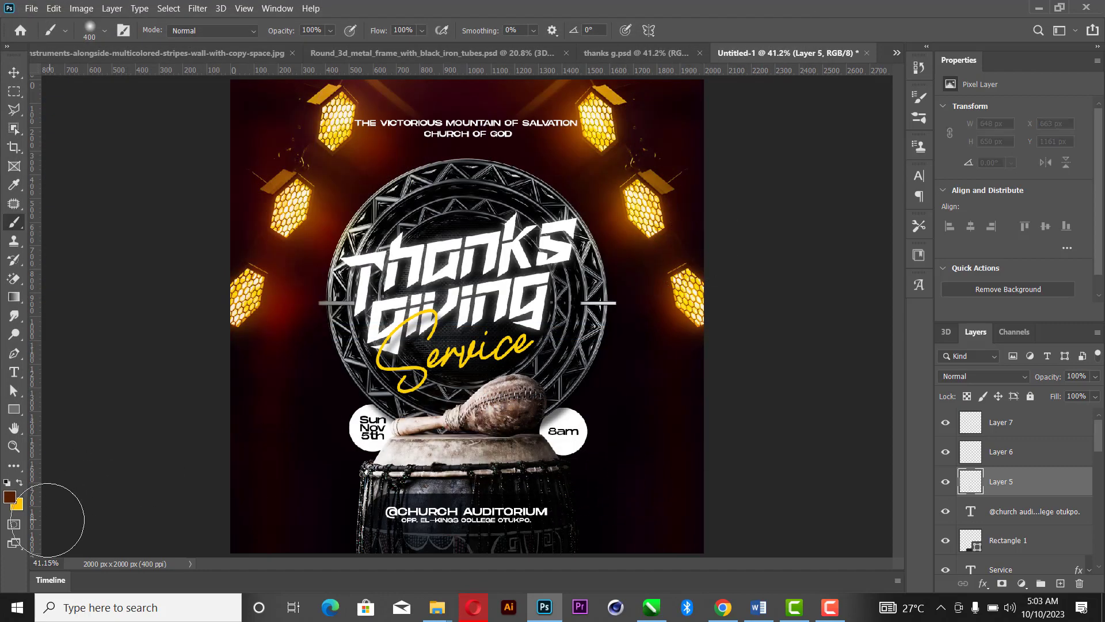
Set the foreground colour to ffb400 and try a soft 400 px brush dab over the maraca.
{"action": "left_click", "coordinate": [9, 498]}
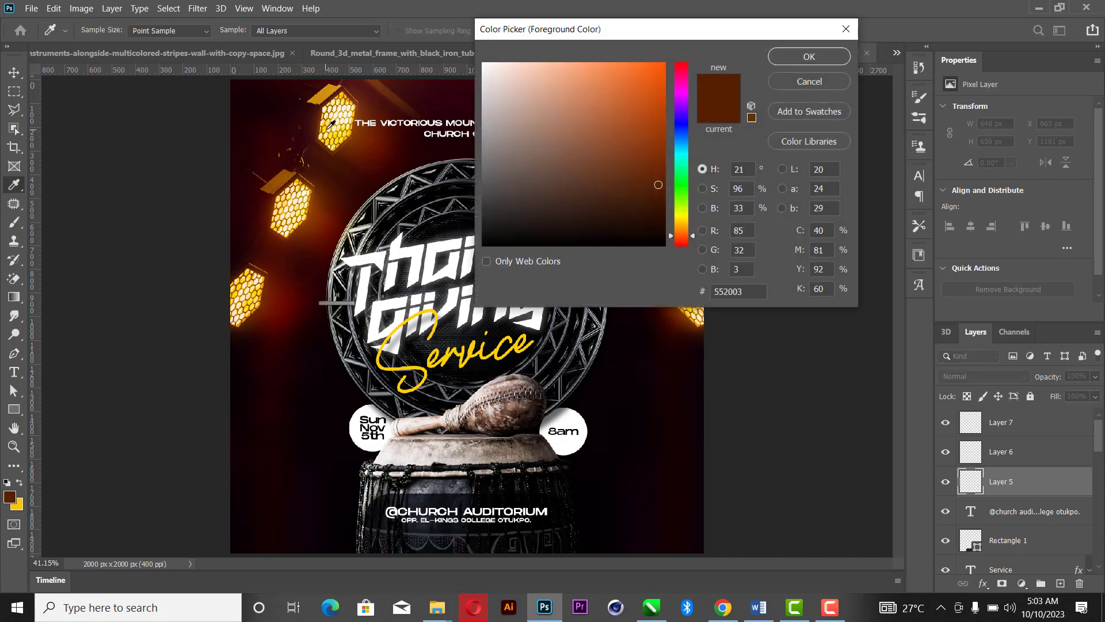
{"action": "left_click", "coordinate": [332, 119]}
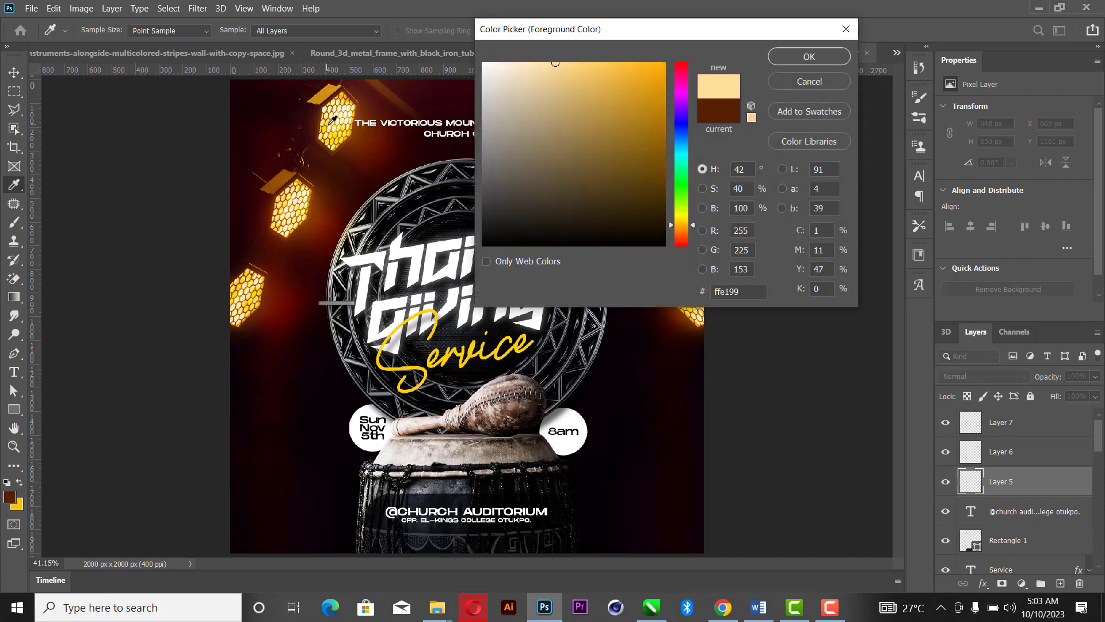
{"action": "left_click", "coordinate": [335, 118]}
{"action": "left_click", "coordinate": [428, 115]}
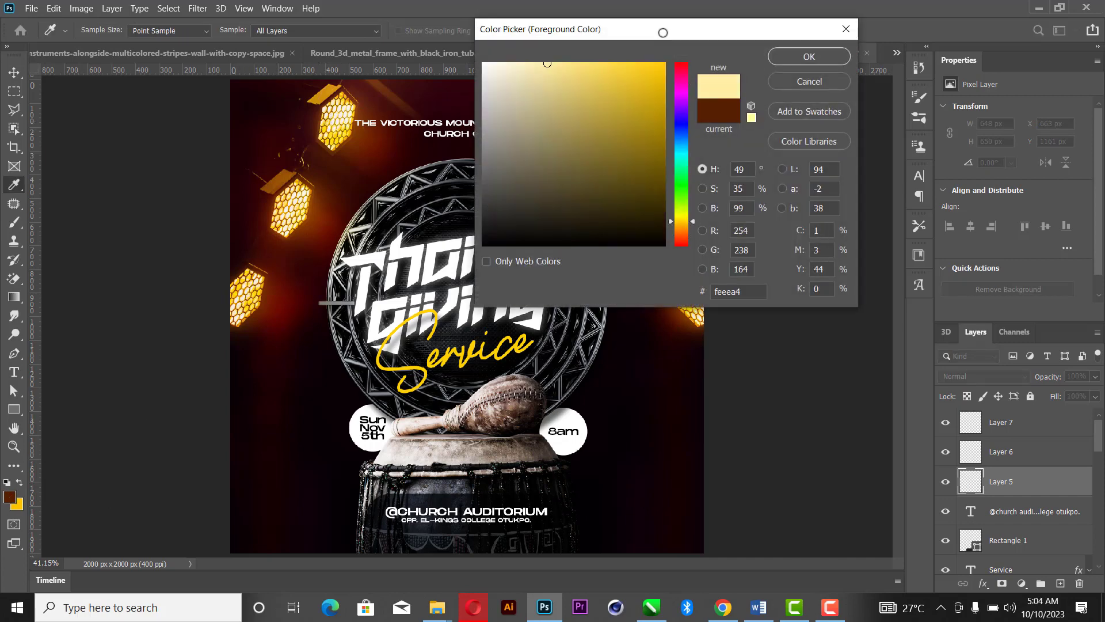
{"action": "left_click_drag", "start_coordinate": [663, 33], "coordinate": [671, 35]}
{"action": "left_click", "coordinate": [685, 224]}
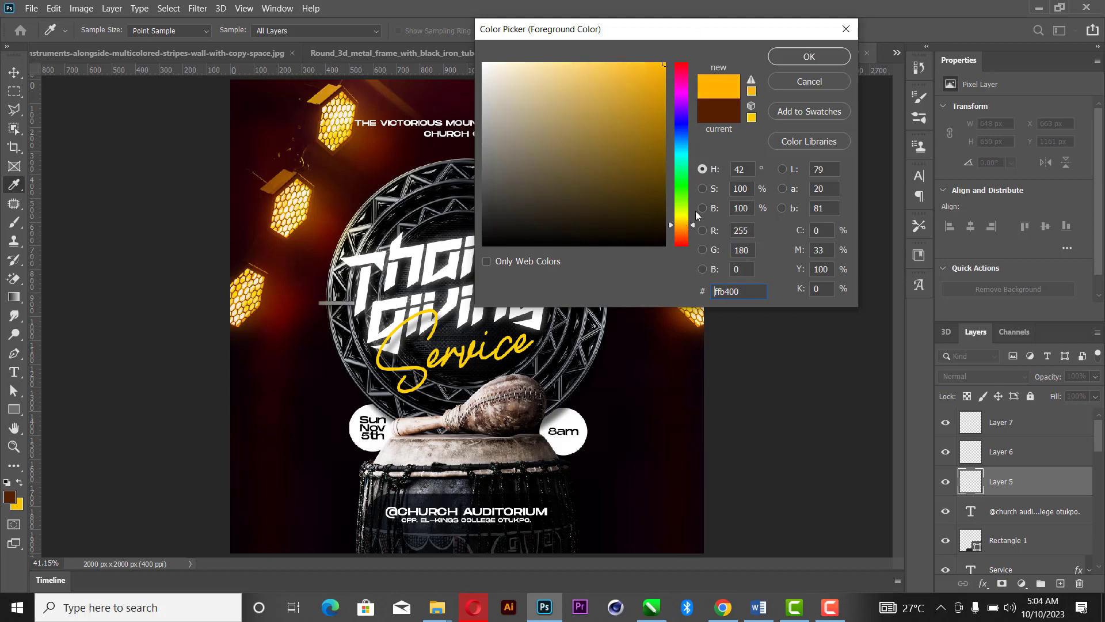
{"action": "left_click", "coordinate": [808, 57]}
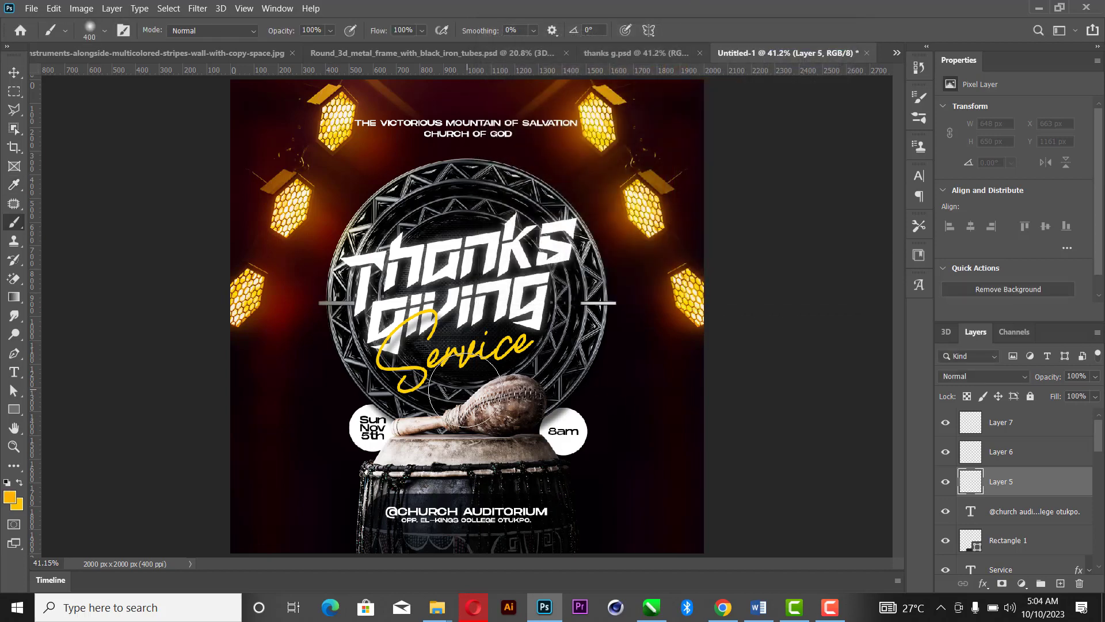
{"action": "left_click", "coordinate": [461, 385]}
Set the foreground colour to ff9000 and paint one soft 400 px brush dab on the drum above the venue text.
{"action": "left_click", "coordinate": [8, 497]}
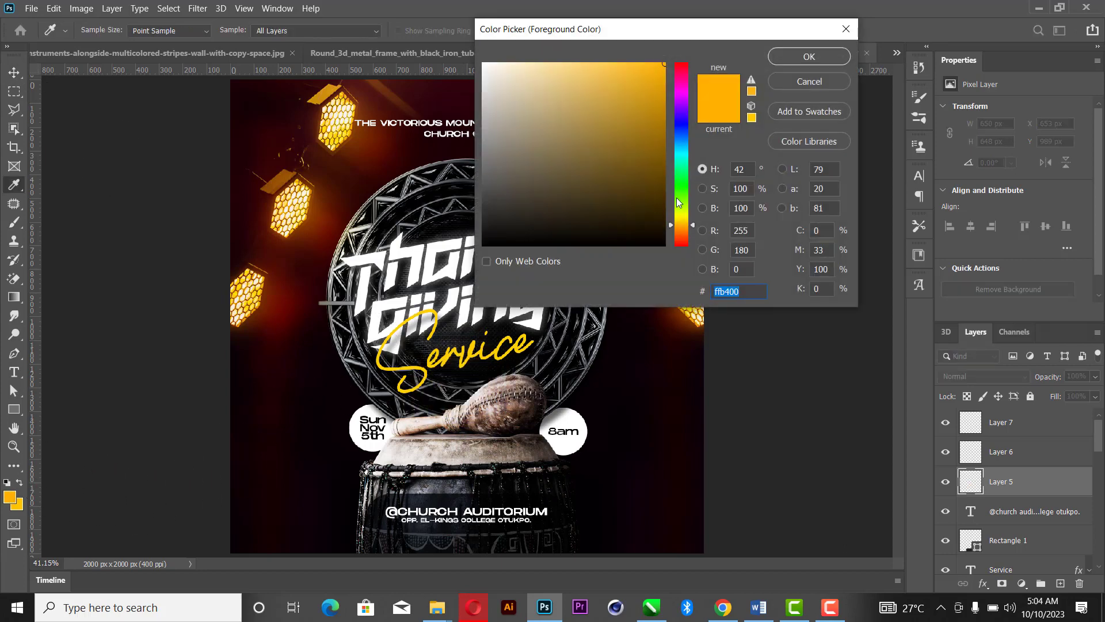
{"action": "left_click_drag", "start_coordinate": [682, 225], "coordinate": [683, 232]}
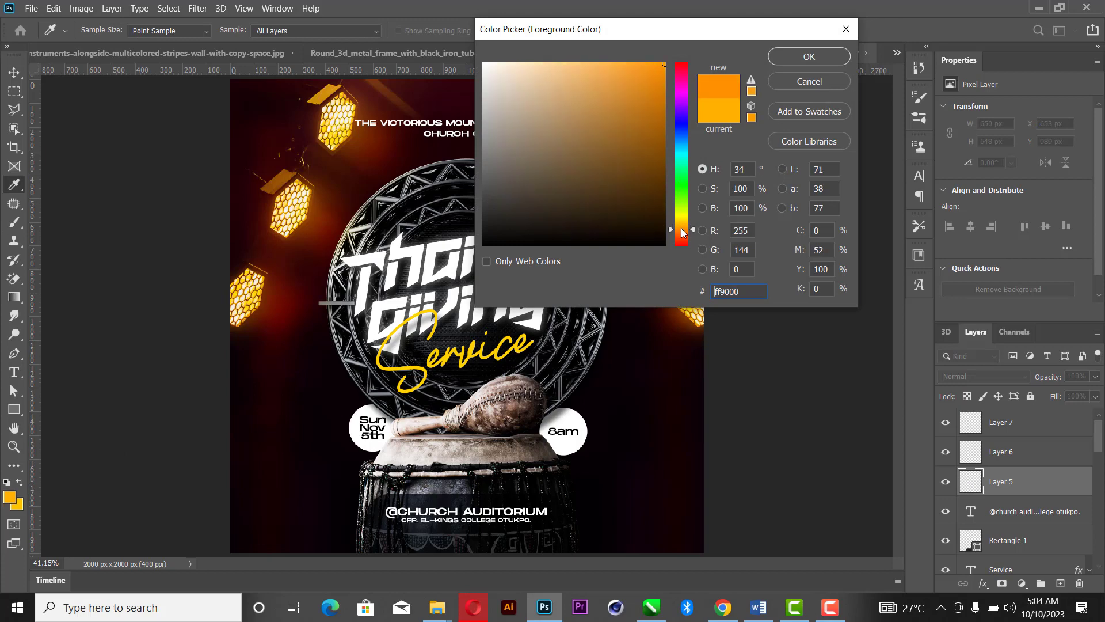
{"action": "left_click", "coordinate": [815, 63]}
{"action": "left_click", "coordinate": [455, 492]}
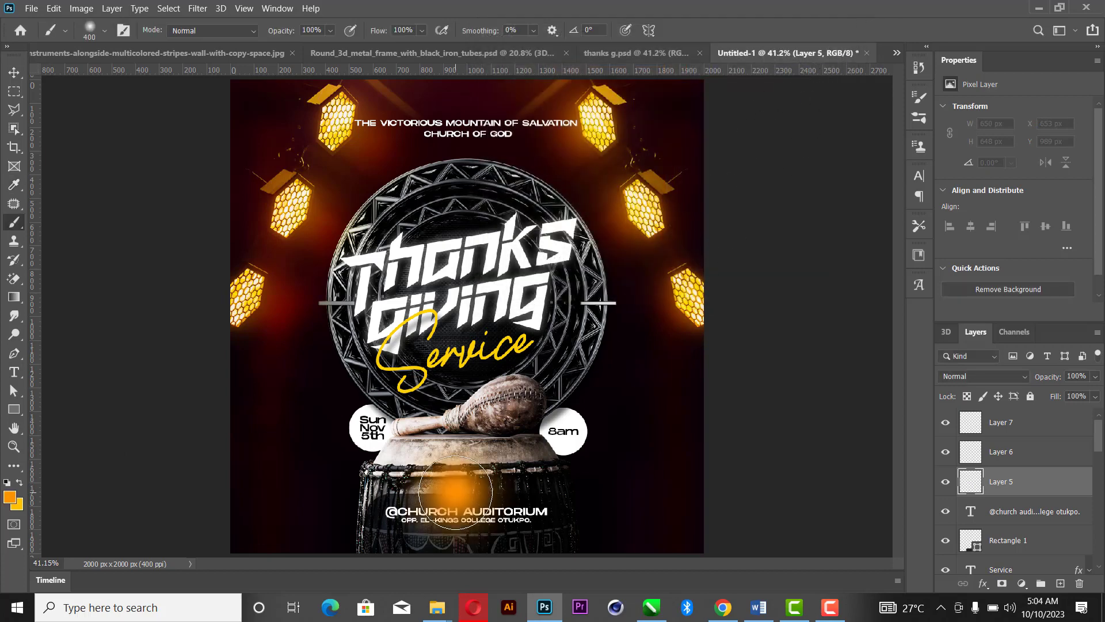
Enlarge the orange glow to about 180% at the flyer's bottom edge and set its blend mode to Screen.
{"action": "key", "text": "v"}
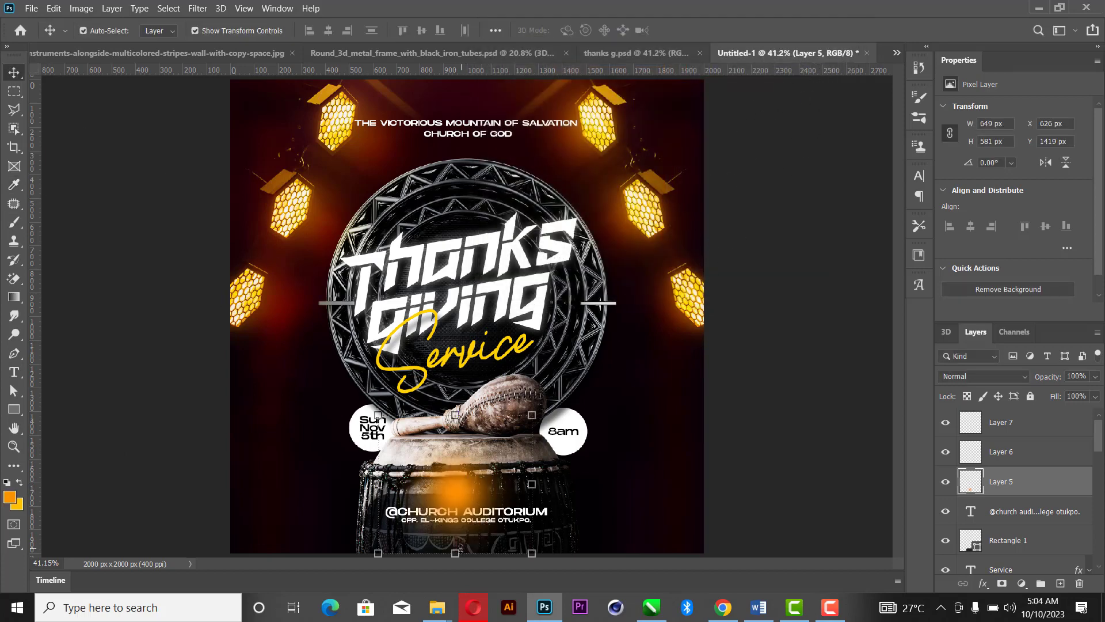
{"action": "left_click_drag", "start_coordinate": [456, 553], "coordinate": [455, 616]}
{"action": "left_click_drag", "start_coordinate": [480, 520], "coordinate": [489, 557]}
{"action": "left_click_drag", "start_coordinate": [464, 450], "coordinate": [466, 403]}
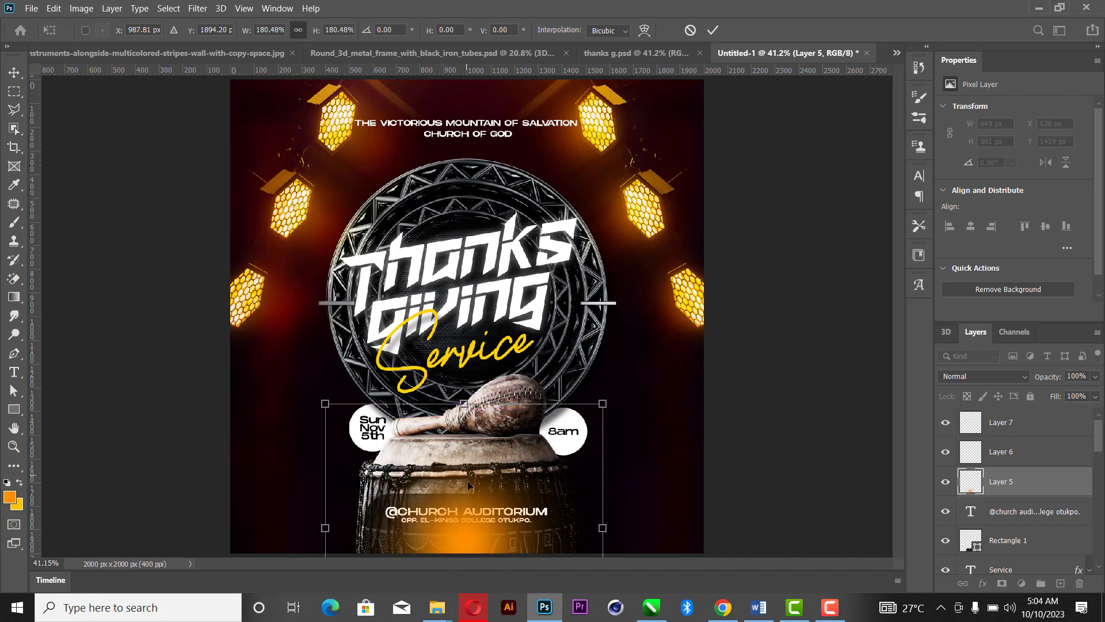
{"action": "left_click_drag", "start_coordinate": [467, 481], "coordinate": [467, 493]}
{"action": "left_click", "coordinate": [712, 31]}
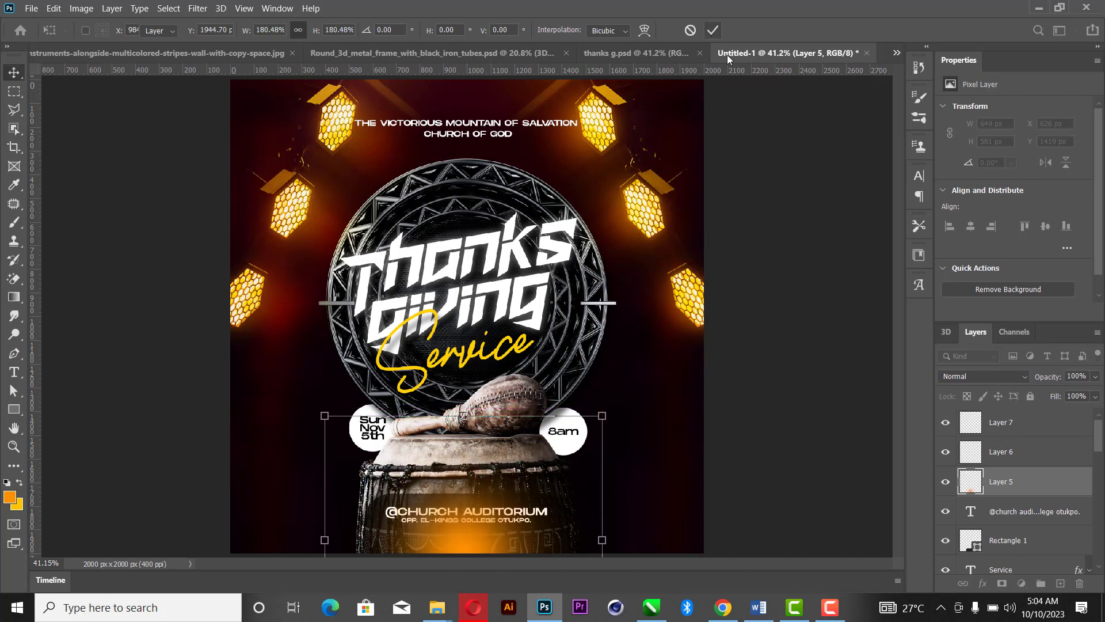
{"action": "left_click", "coordinate": [985, 375]}
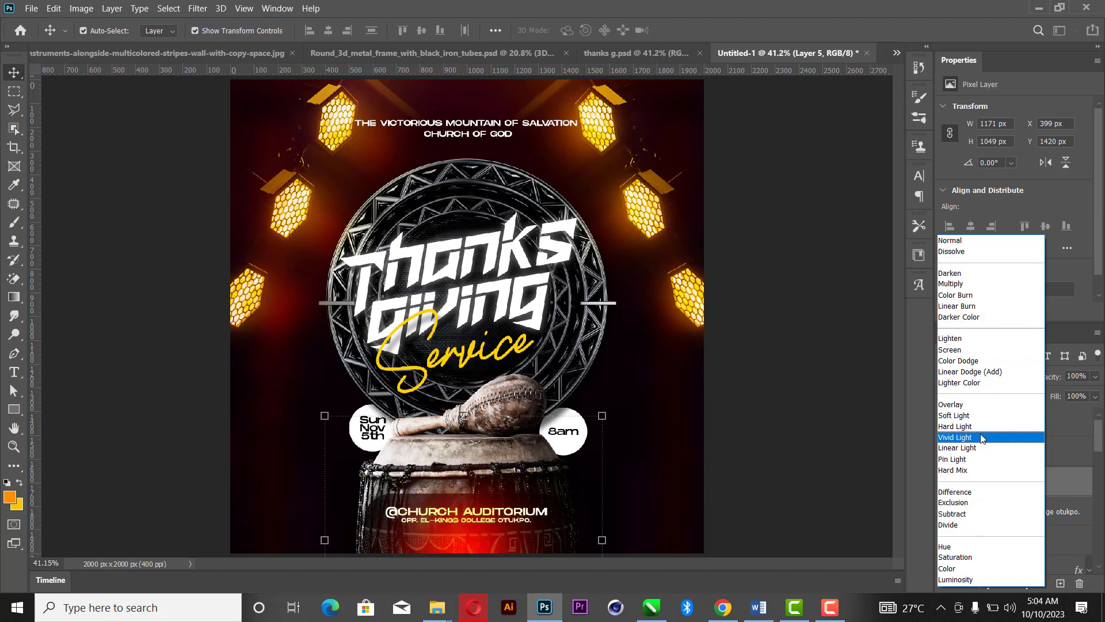
{"action": "left_click", "coordinate": [982, 355]}
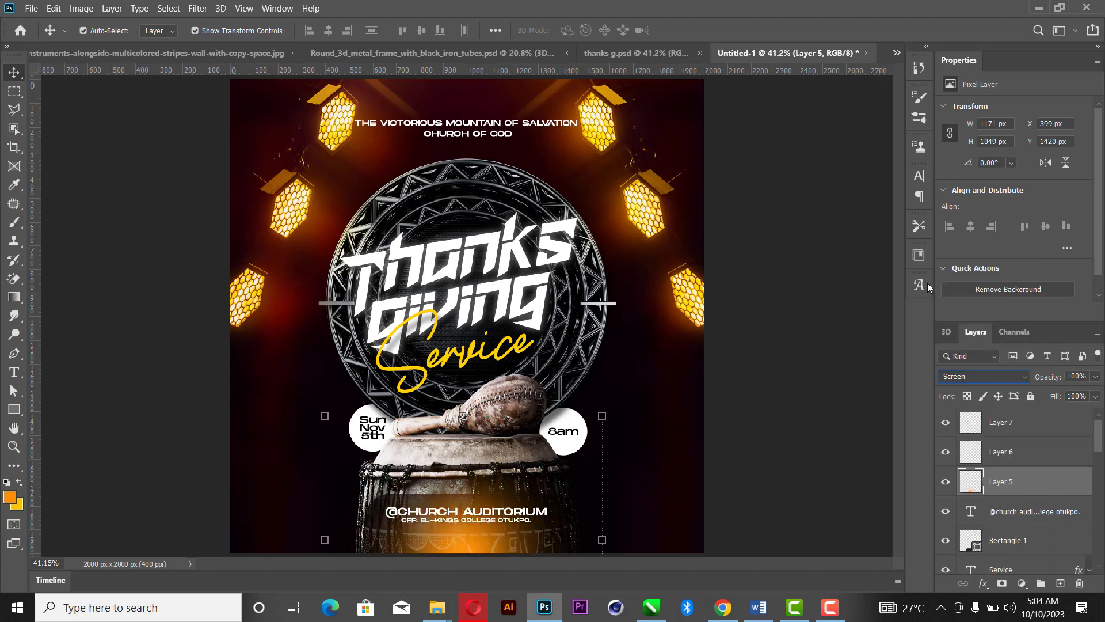
In thanks g.psd, hide Layers 9, 8 and 7 and inspect the drum glow's blend settings before returning to Untitled-1.
{"action": "left_click", "coordinate": [624, 53]}
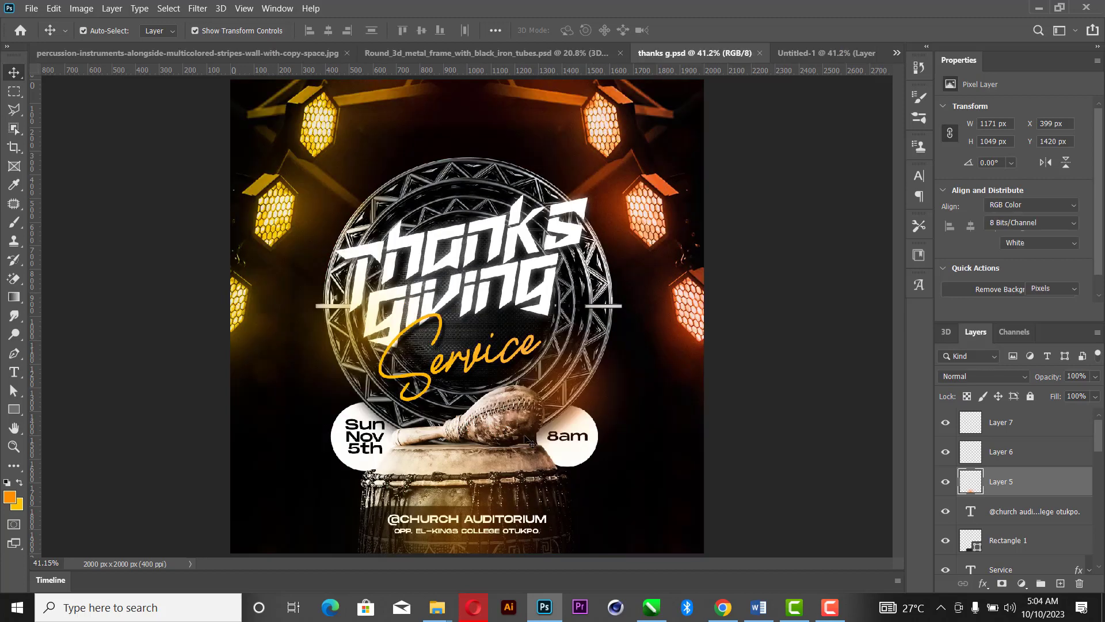
{"action": "left_click", "coordinate": [484, 502]}
{"action": "left_click_drag", "start_coordinate": [944, 423], "coordinate": [949, 490]}
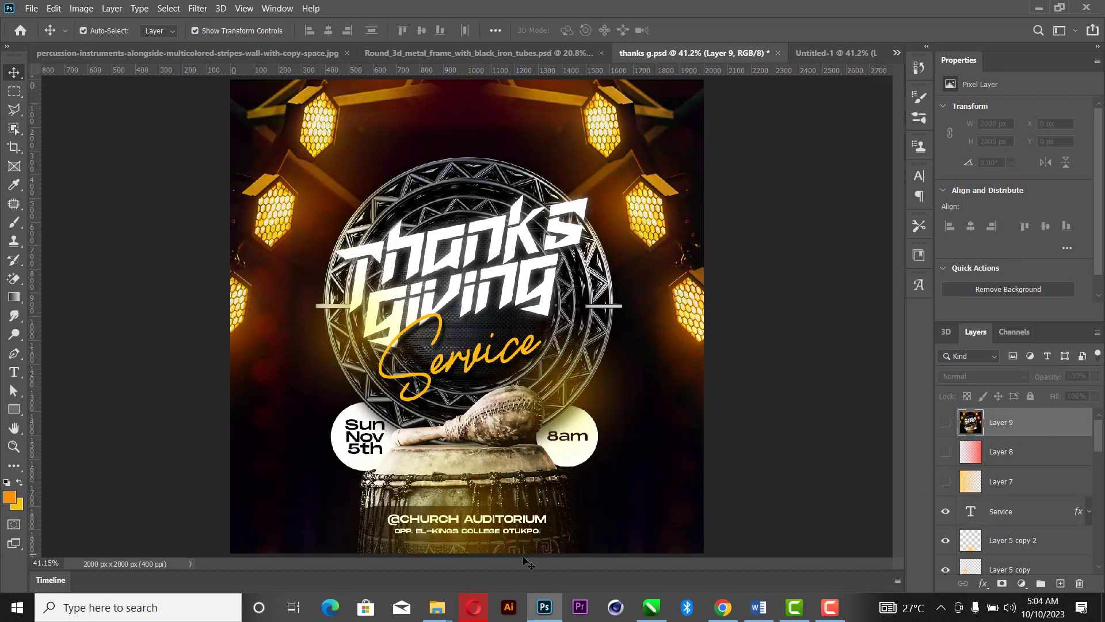
{"action": "left_click", "coordinate": [516, 504]}
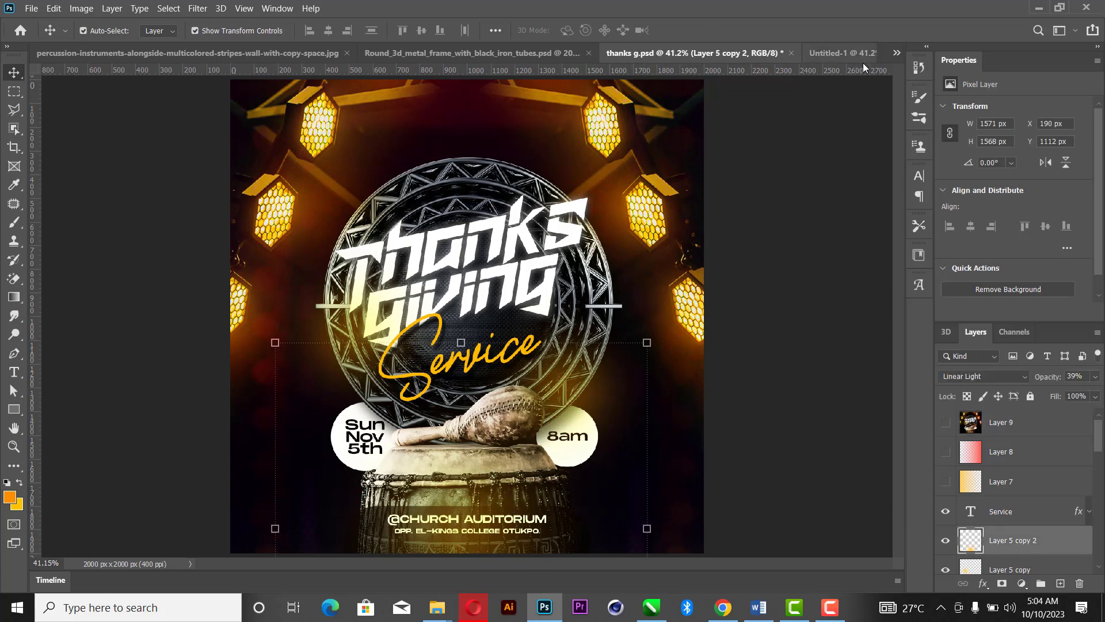
{"action": "left_click", "coordinate": [847, 54]}
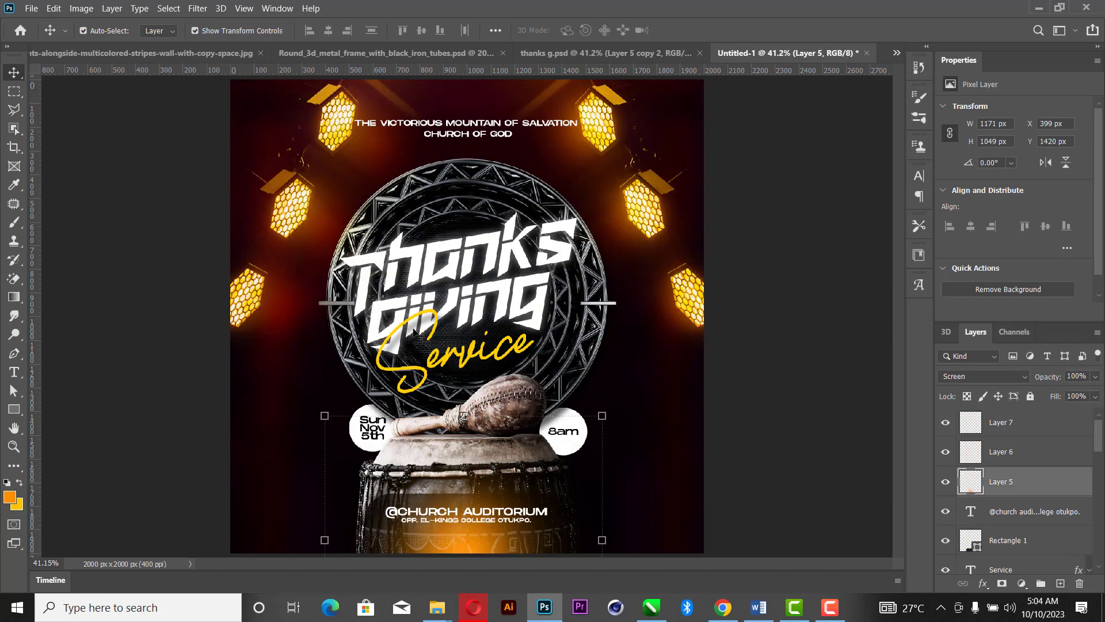
Scale the bottom Screen-mode glow to about 120% slightly lower on the flyer and set its opacity to 64%.
{"action": "left_click", "coordinate": [1005, 377]}
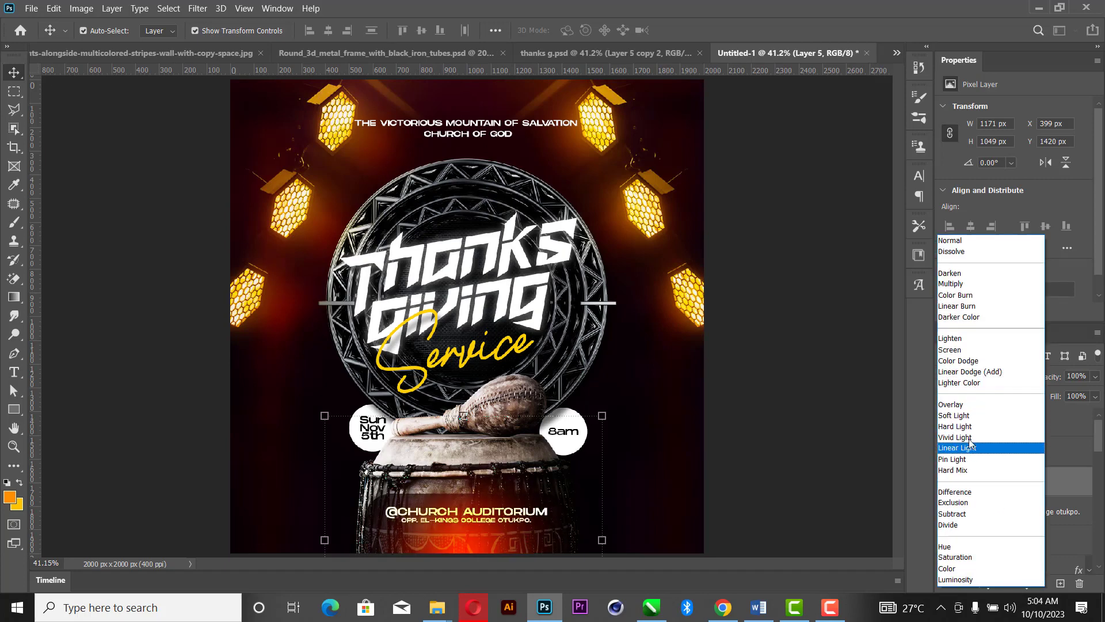
{"action": "left_click", "coordinate": [959, 351]}
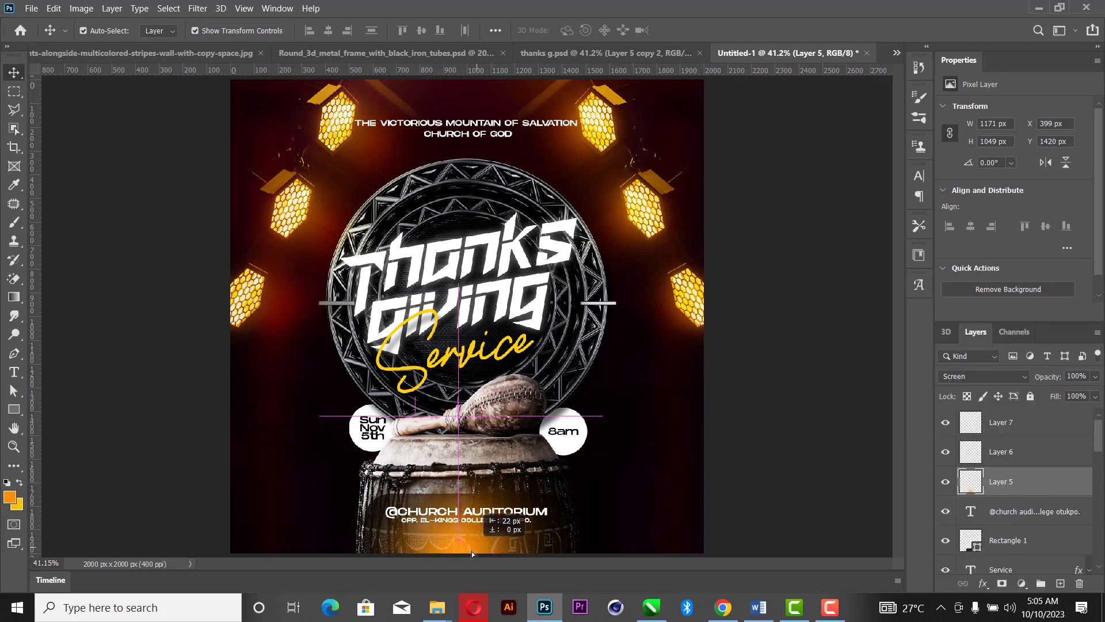
{"action": "left_click_drag", "start_coordinate": [463, 415], "coordinate": [452, 381]}
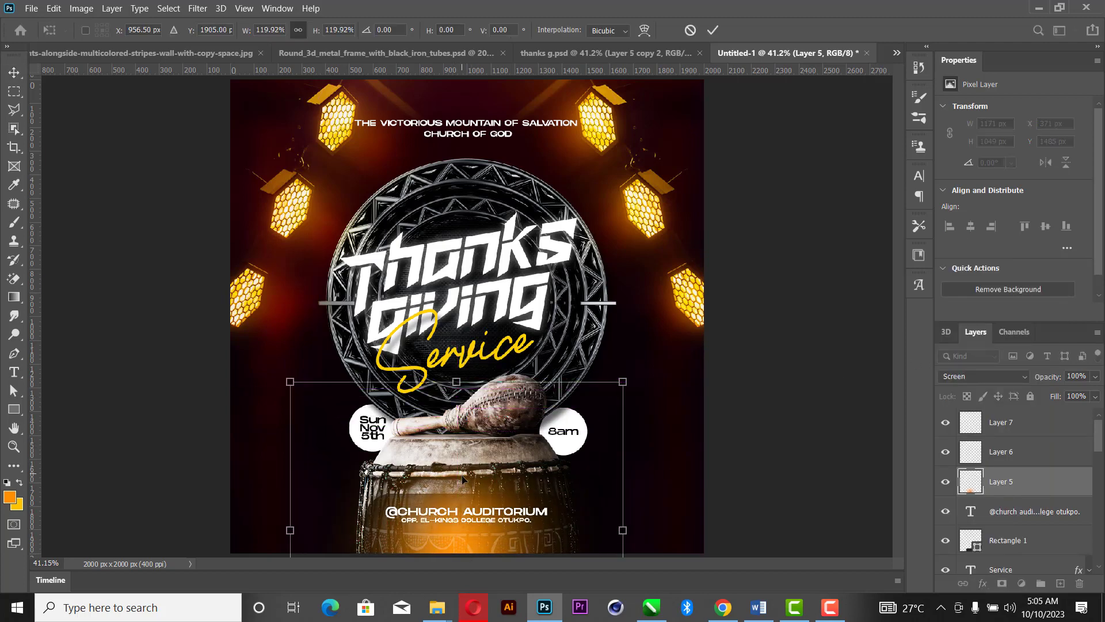
{"action": "left_click_drag", "start_coordinate": [468, 481], "coordinate": [469, 509]}
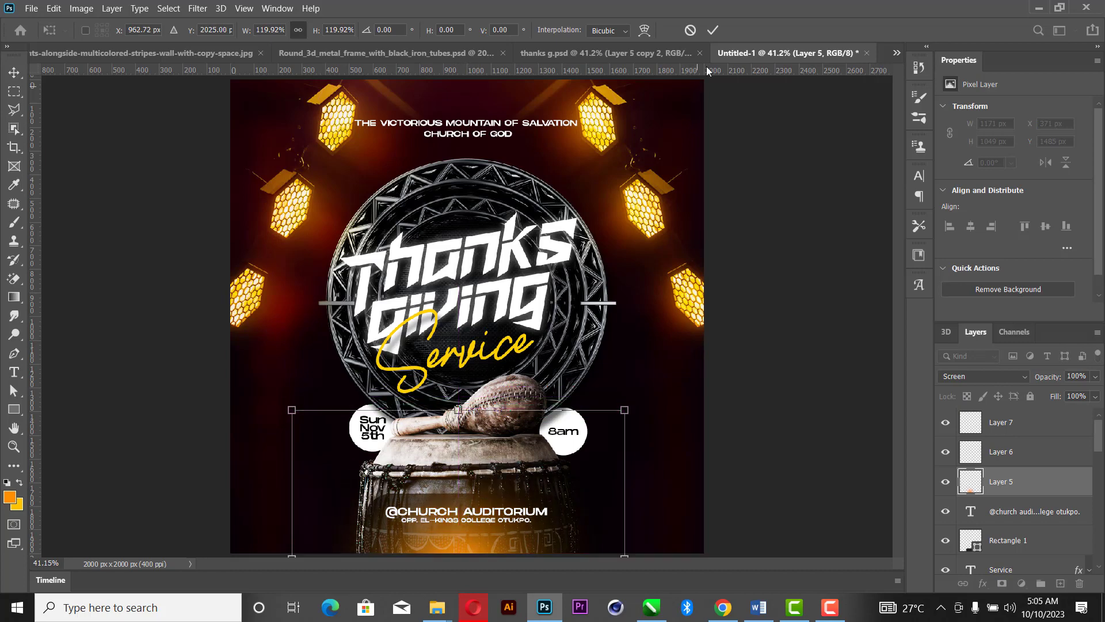
{"action": "left_click", "coordinate": [713, 30]}
{"action": "left_click", "coordinate": [1096, 376]}
{"action": "left_click_drag", "start_coordinate": [1088, 392], "coordinate": [1071, 397]}
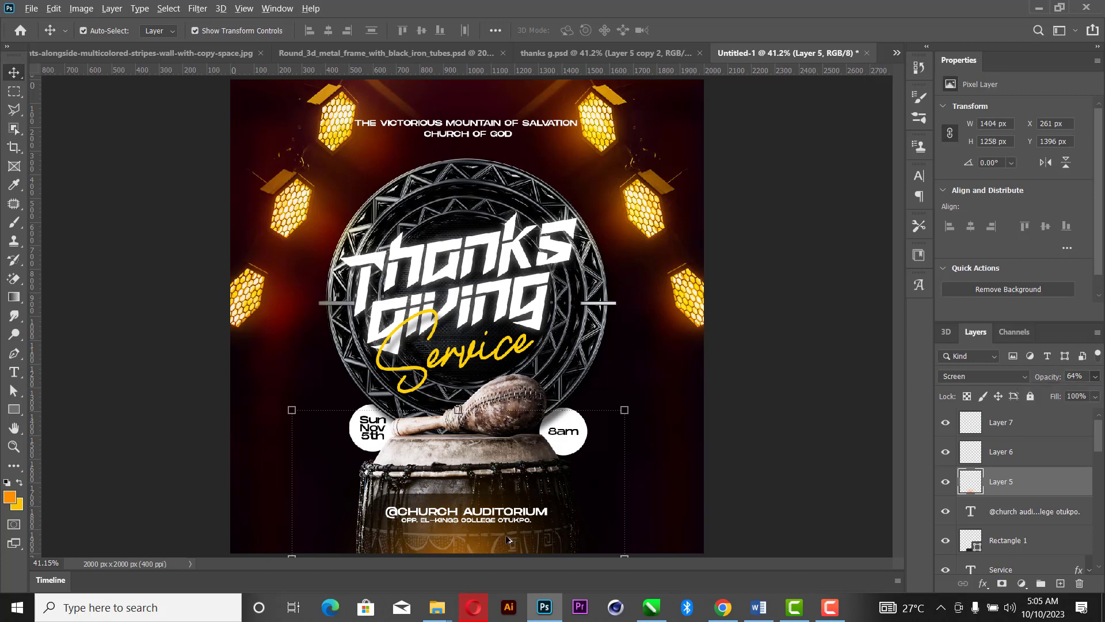
Place a duplicate of the glow, scaled to about 69%, between the maraca and the 8am badge and set its blend mode to Linear Light.
{"action": "left_click_drag", "start_coordinate": [511, 505], "coordinate": [623, 328]}
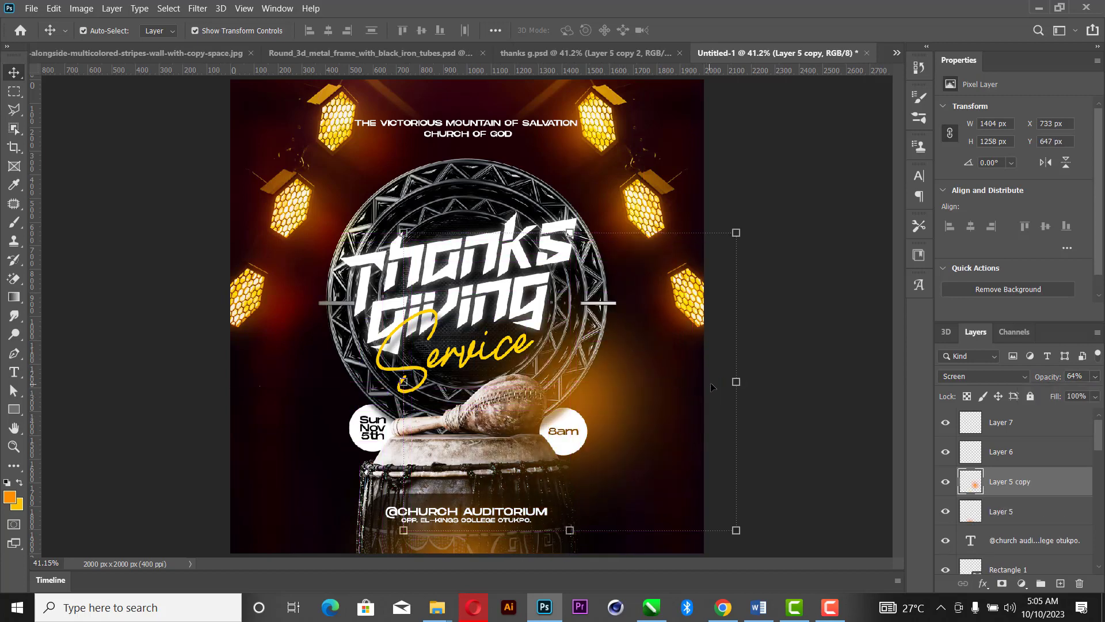
{"action": "left_click_drag", "start_coordinate": [737, 382], "coordinate": [633, 373]}
{"action": "mouse_move", "coordinate": [571, 400]}
{"action": "left_mouse_down"}
{"action": "mouse_move", "coordinate": [613, 407]}
{"action": "mouse_move", "coordinate": [591, 408]}
{"action": "left_mouse_up"}
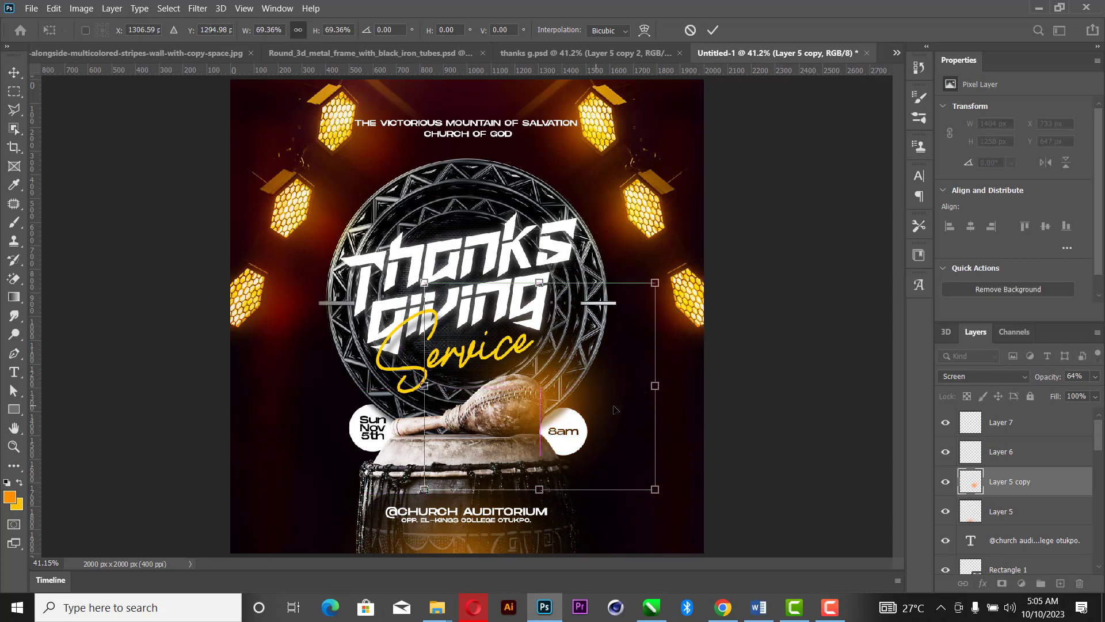
{"action": "left_click", "coordinate": [965, 375]}
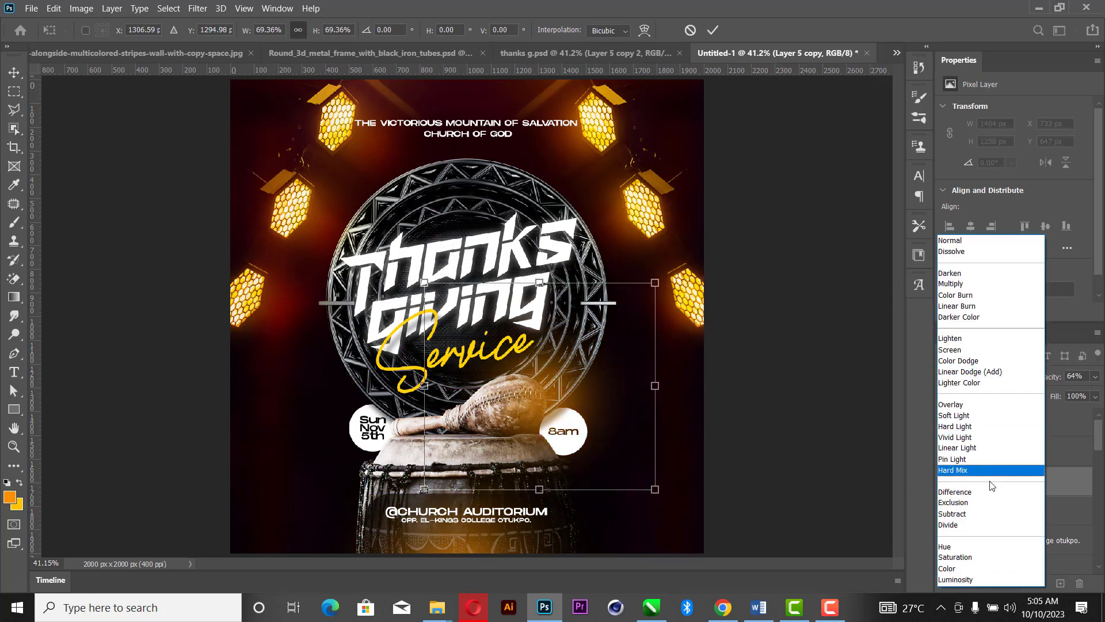
{"action": "left_click", "coordinate": [713, 30]}
{"action": "left_click", "coordinate": [713, 31]}
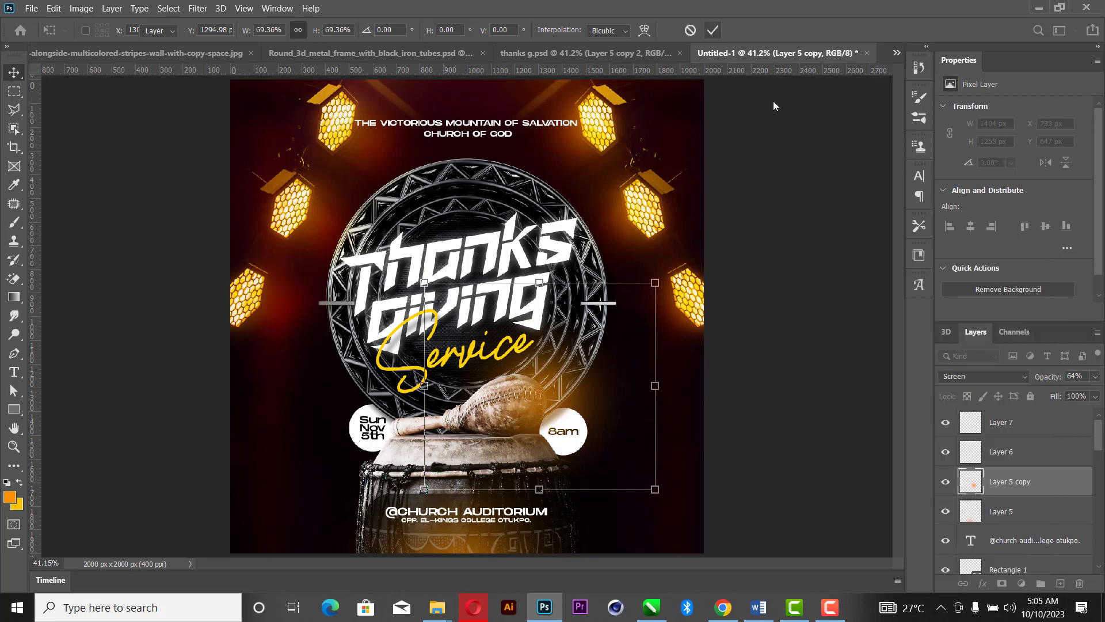
{"action": "left_click", "coordinate": [959, 376]}
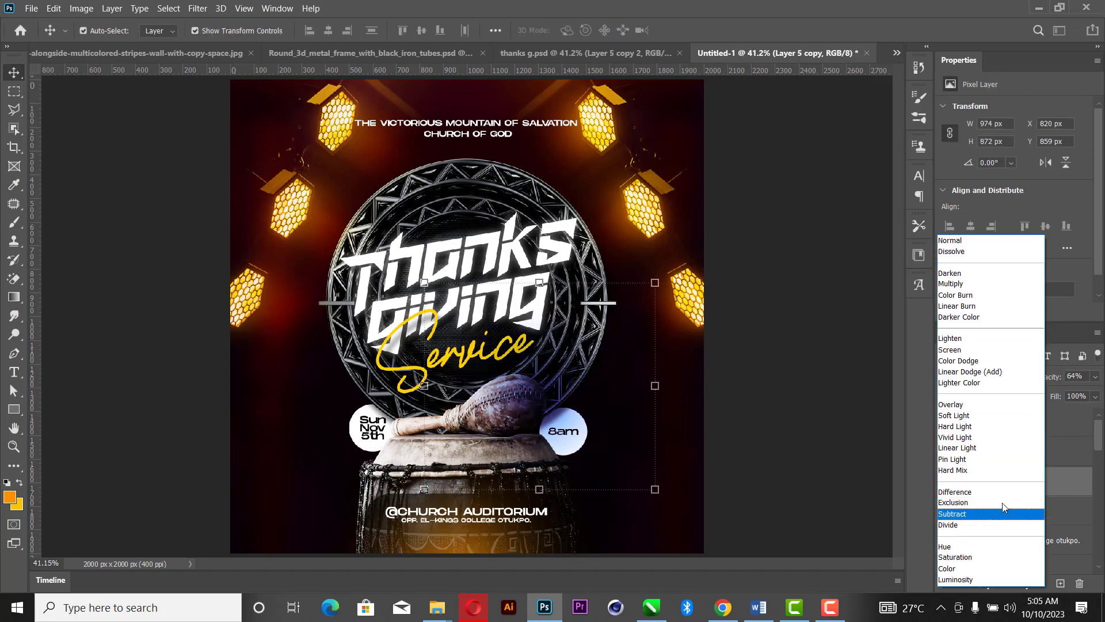
{"action": "left_click", "coordinate": [1017, 450]}
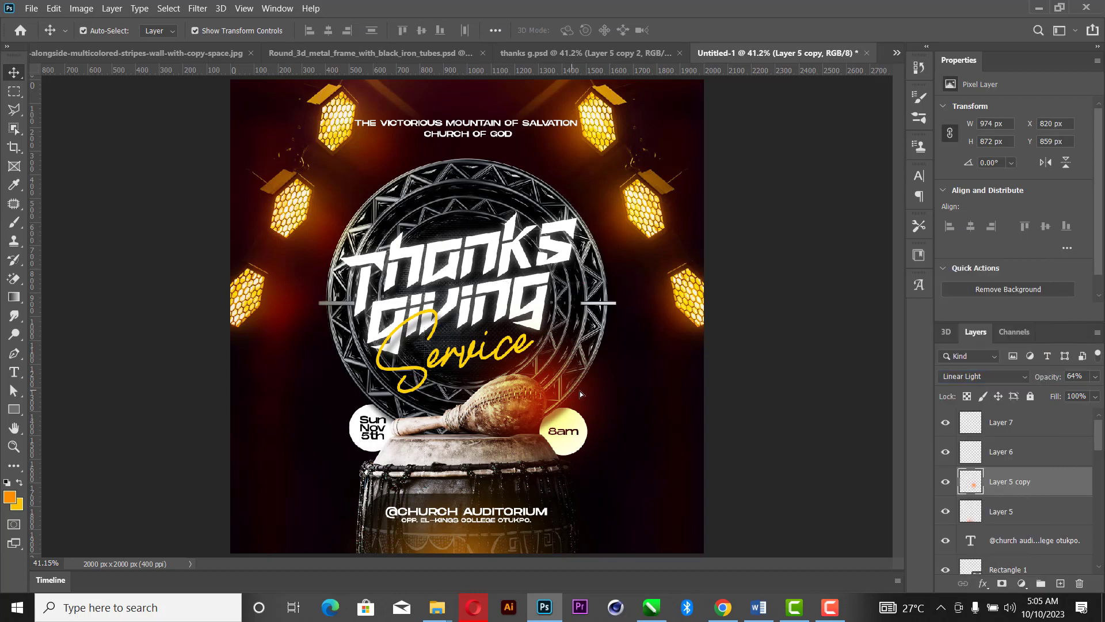
Duplicate the glow to the ring's left side in Screen mode, and duplicate that one to the ring's upper right.
{"action": "left_click_drag", "start_coordinate": [580, 391], "coordinate": [388, 341]}
{"action": "left_click", "coordinate": [976, 377]}
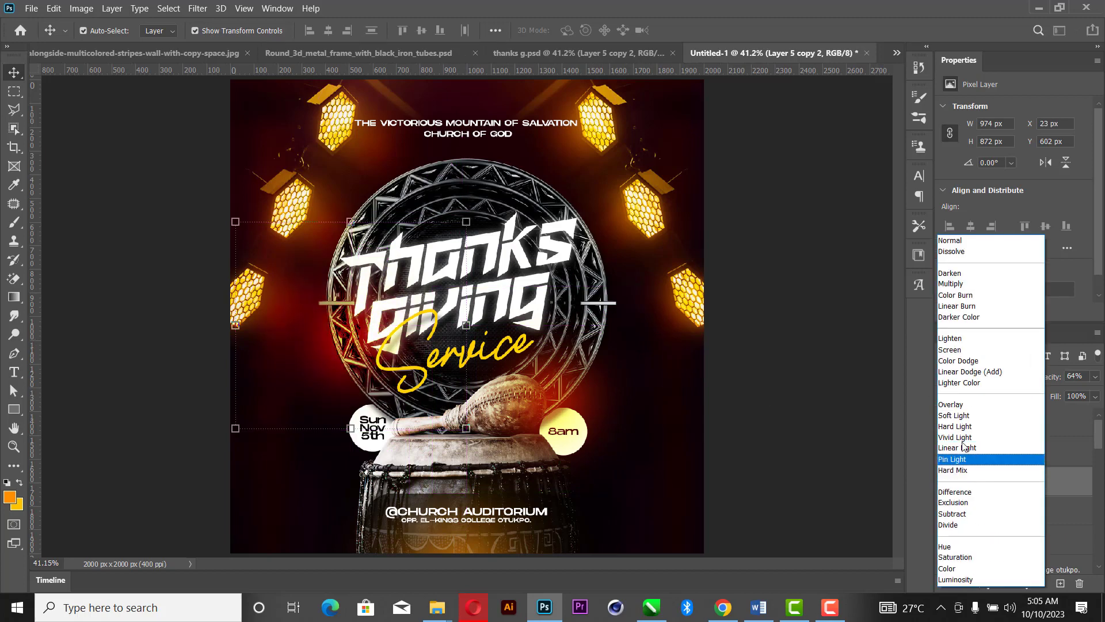
{"action": "left_click", "coordinate": [953, 351]}
{"action": "left_click_drag", "start_coordinate": [336, 368], "coordinate": [542, 197]}
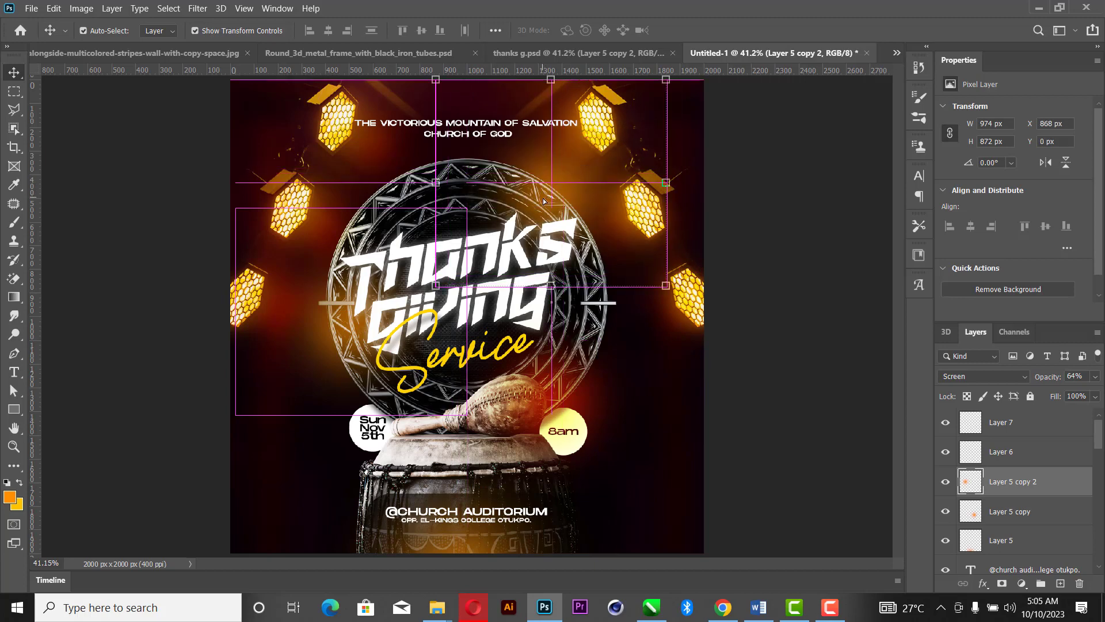
{"action": "left_click", "coordinate": [797, 245]}
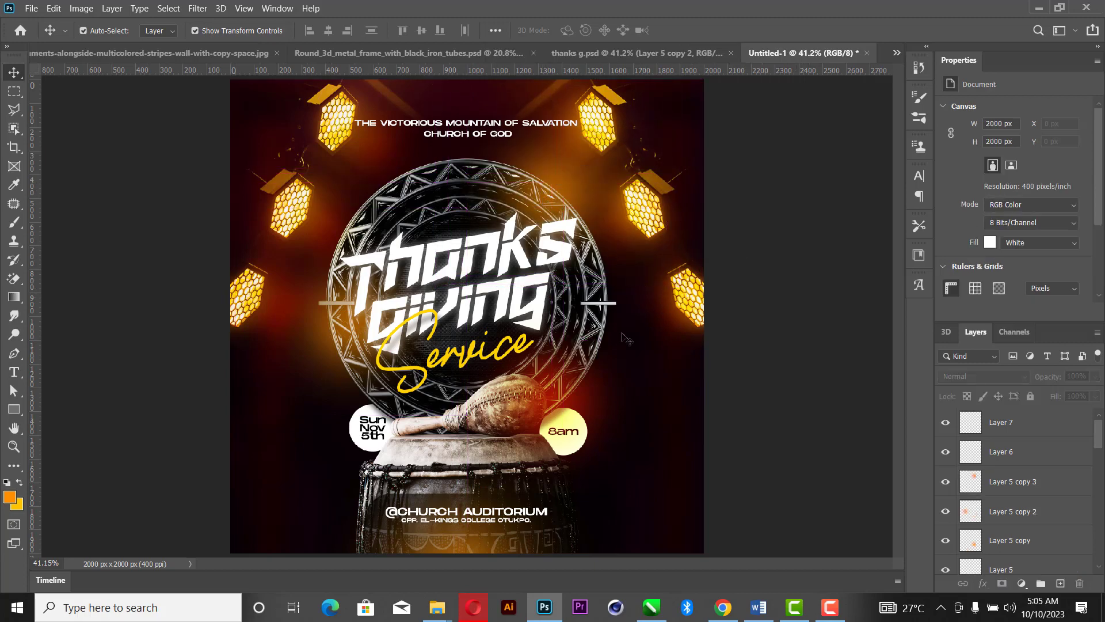
Draw an orange-to-transparent linear gradient across Layer 6 from the flyer's left edge to its right edge, and select Layer 7.
{"action": "left_click", "coordinate": [1042, 425]}
{"action": "left_click", "coordinate": [1023, 453]}
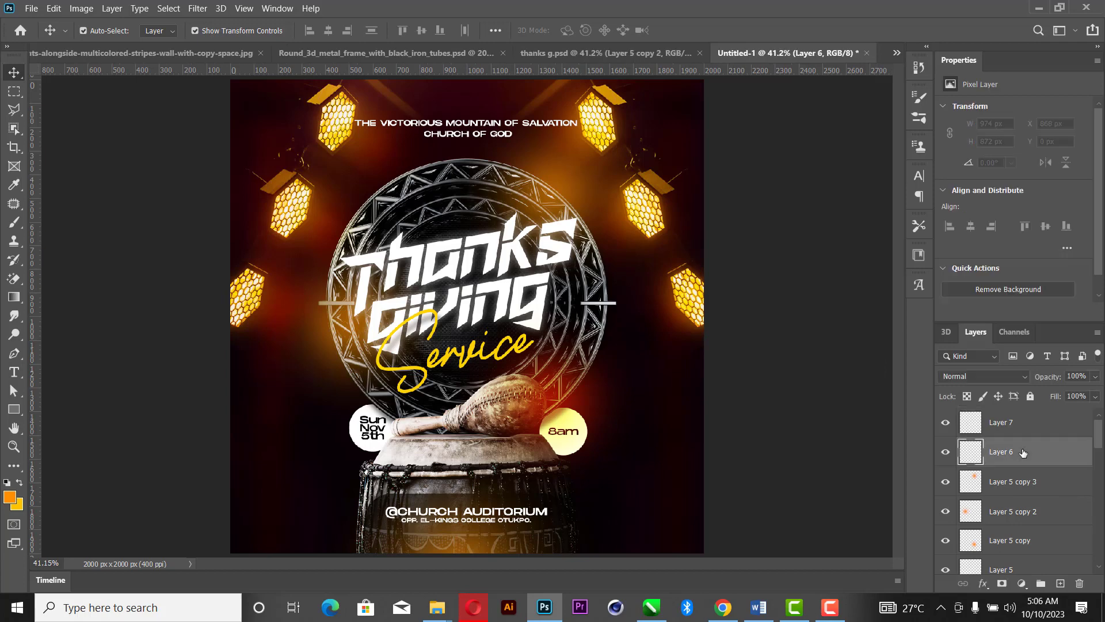
{"action": "key", "text": "g"}
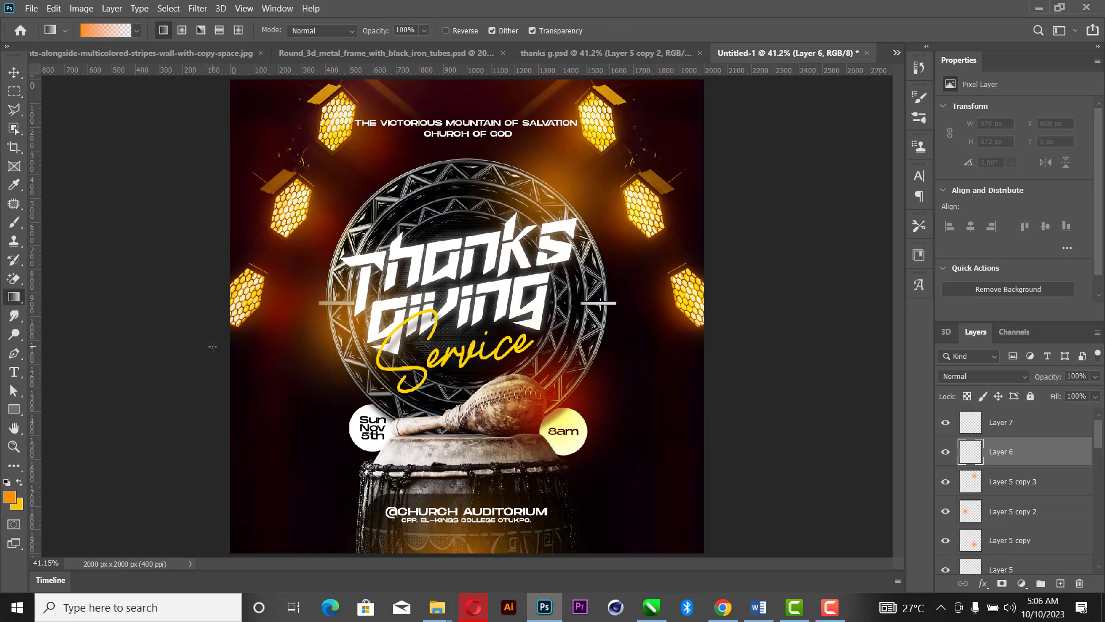
{"action": "left_click_drag", "start_coordinate": [248, 343], "coordinate": [705, 338]}
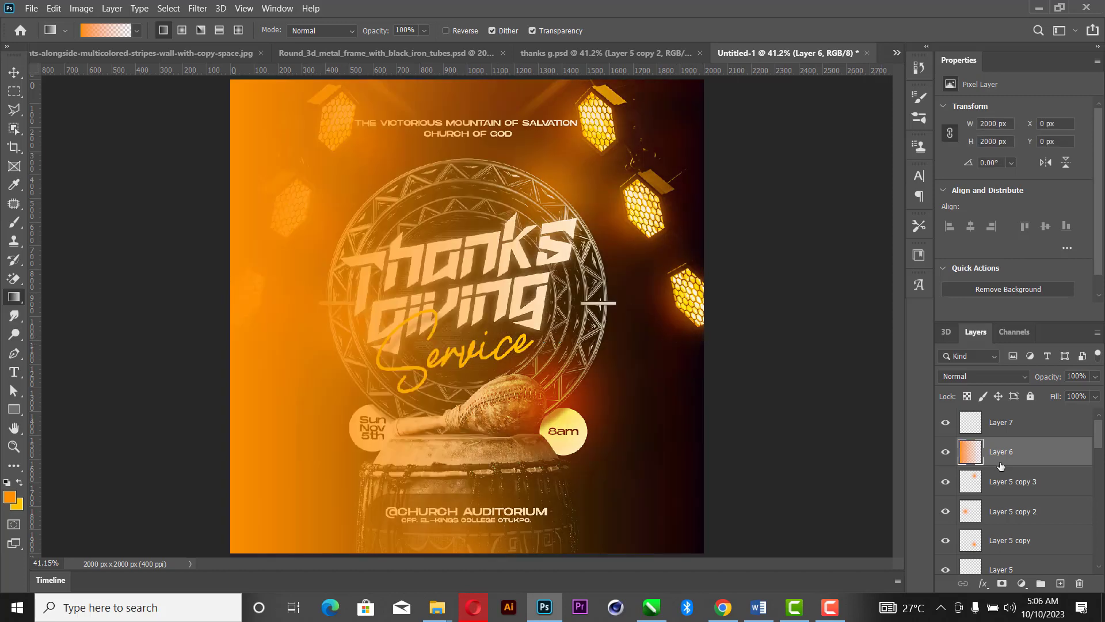
{"action": "left_click", "coordinate": [1013, 426]}
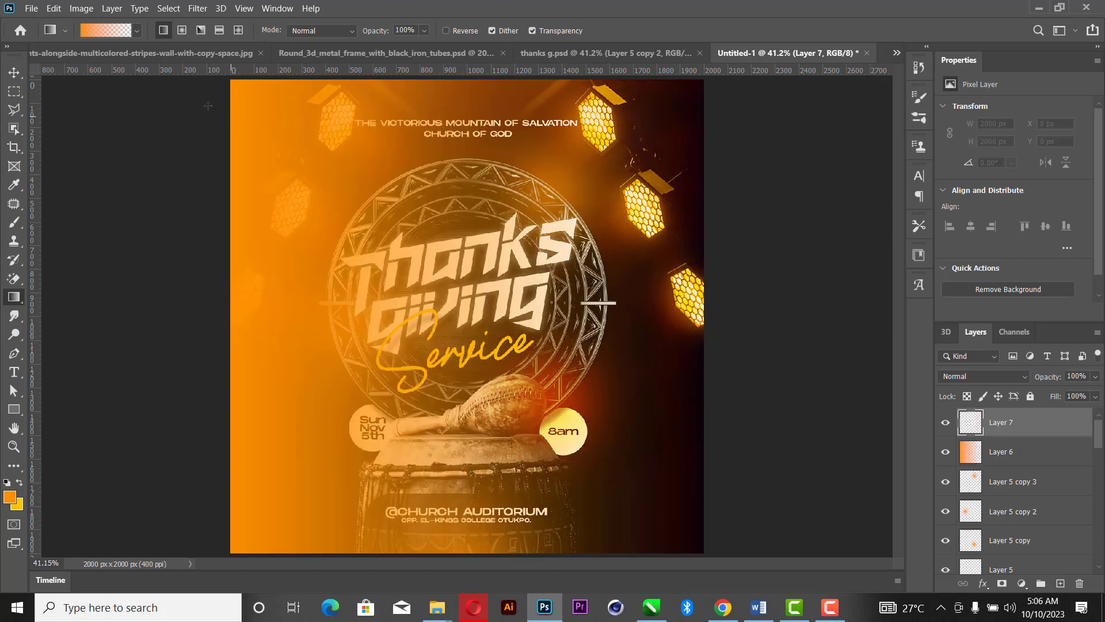
Set the foreground colour to dark red 780000 and draw a red-to-transparent linear gradient across Layer 7 from the flyer's right edge to its left edge.
{"action": "left_click", "coordinate": [10, 497]}
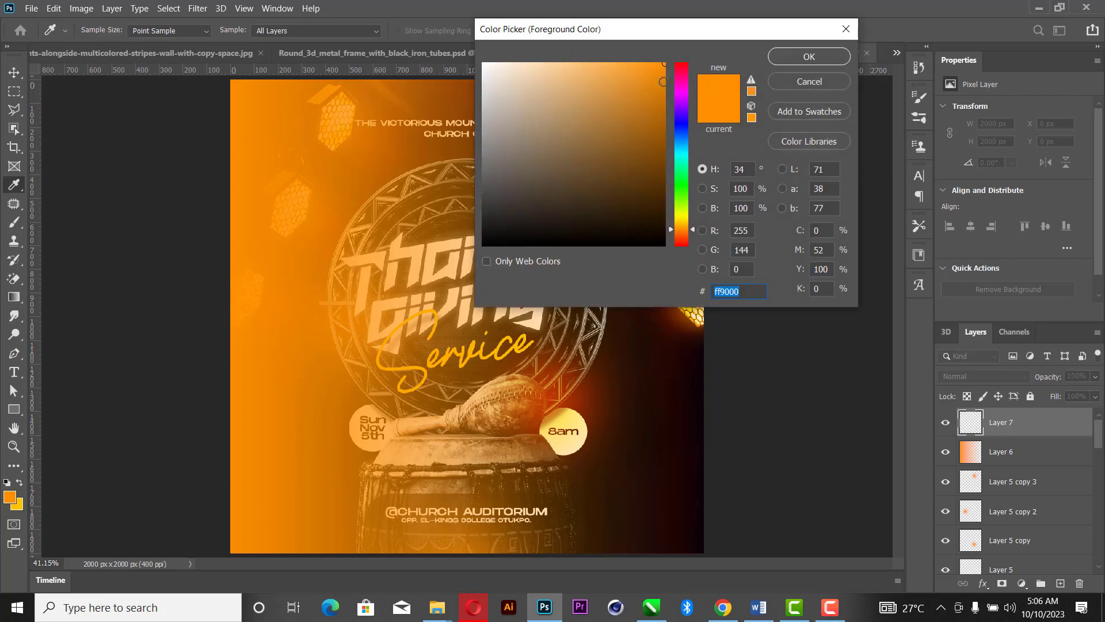
{"action": "left_click_drag", "start_coordinate": [677, 163], "coordinate": [686, 228]}
{"action": "left_click_drag", "start_coordinate": [682, 70], "coordinate": [684, 58]}
{"action": "left_click_drag", "start_coordinate": [649, 145], "coordinate": [714, 160]}
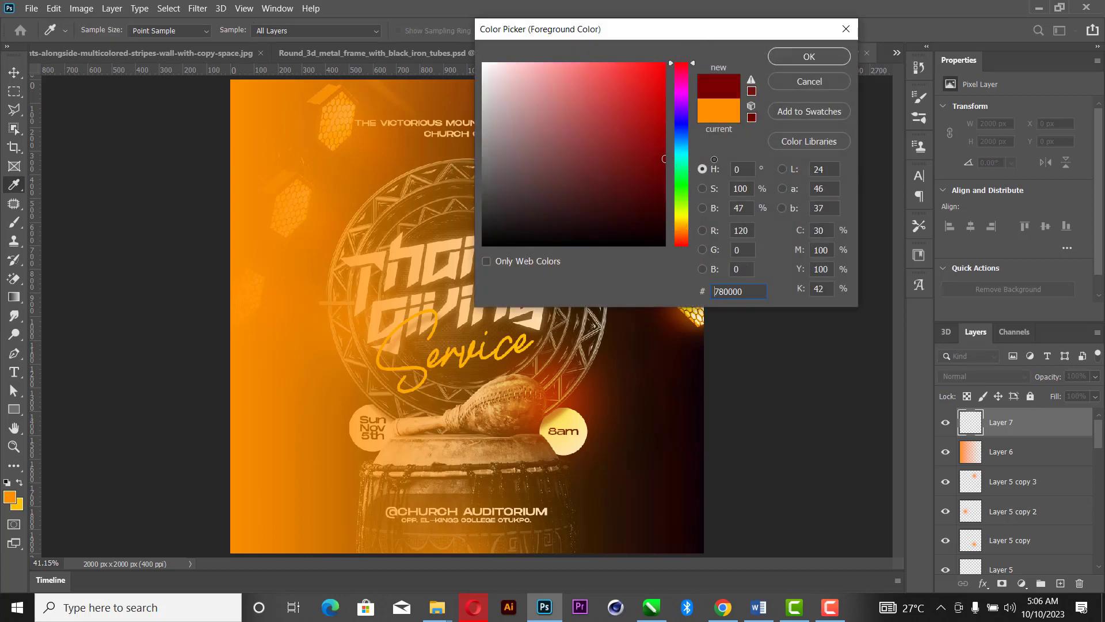
{"action": "left_click", "coordinate": [810, 57]}
{"action": "left_click_drag", "start_coordinate": [701, 296], "coordinate": [371, 316]}
{"action": "left_click_drag", "start_coordinate": [229, 332], "coordinate": [229, 332]}
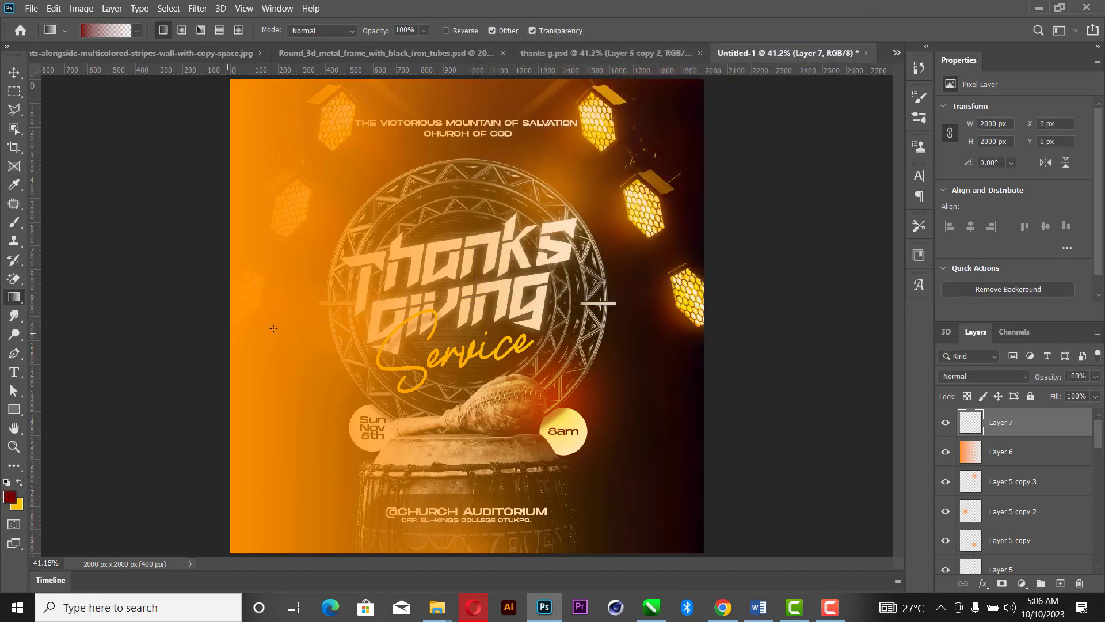
{"action": "left_click", "coordinate": [13, 73]}
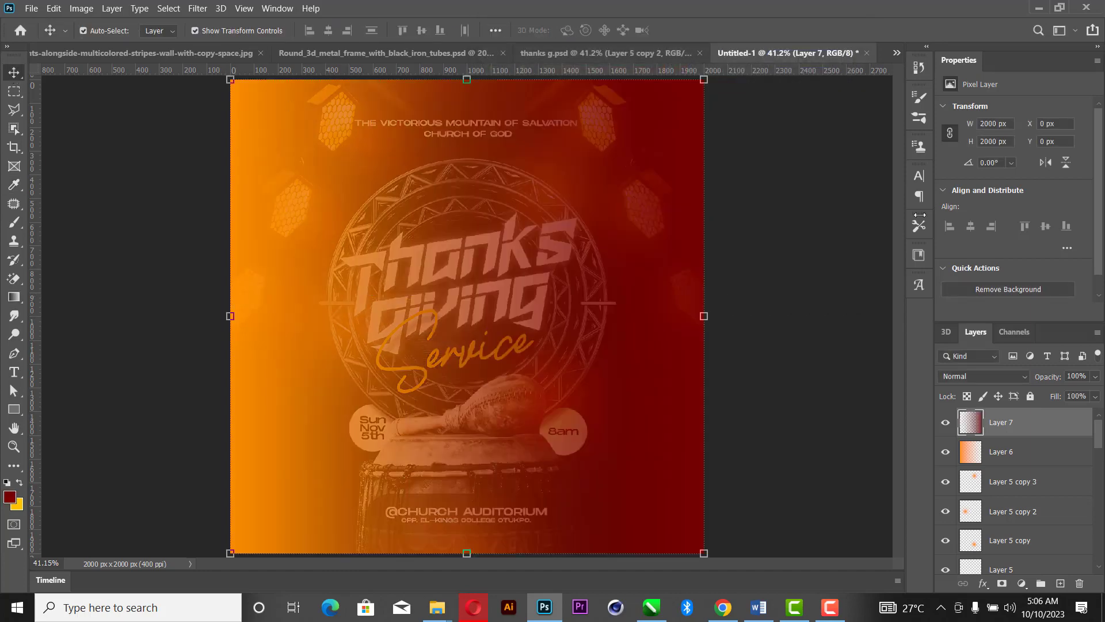
Select Layer 6 and Layer 7 together, preview the blend modes on the flyer, and set both gradients to Hue.
{"action": "left_click", "coordinate": [1006, 450], "text": "shift"}
{"action": "left_click", "coordinate": [995, 376]}
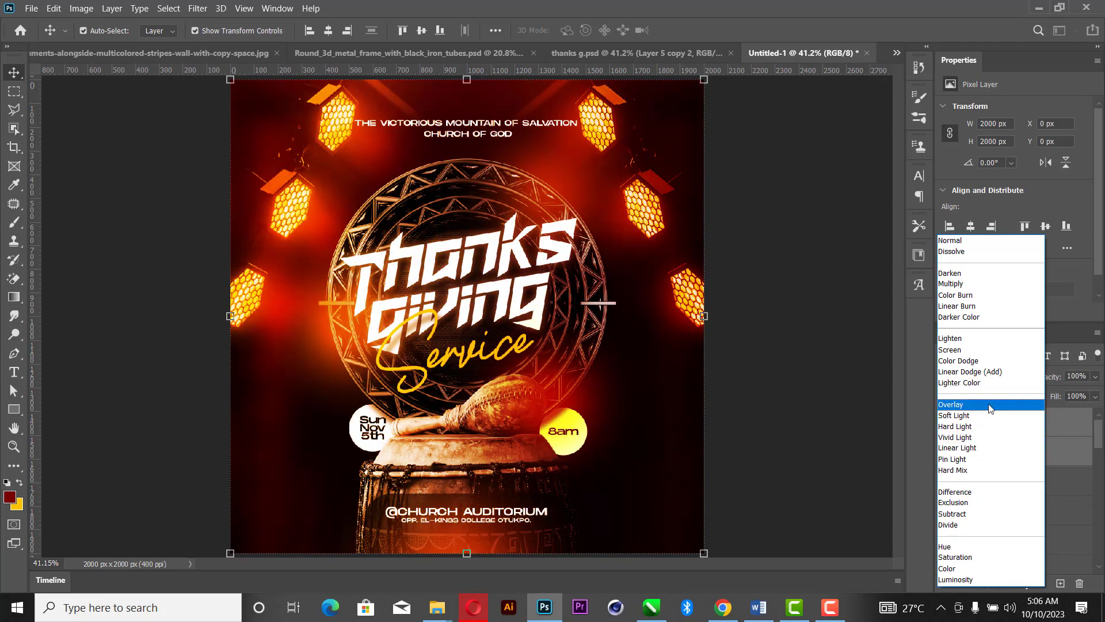
{"action": "key", "text": "Up"}
{"action": "key", "text": "Up"}
{"action": "key", "text": "Up"}
{"action": "key", "text": "Up"}
{"action": "key", "text": "Up"}
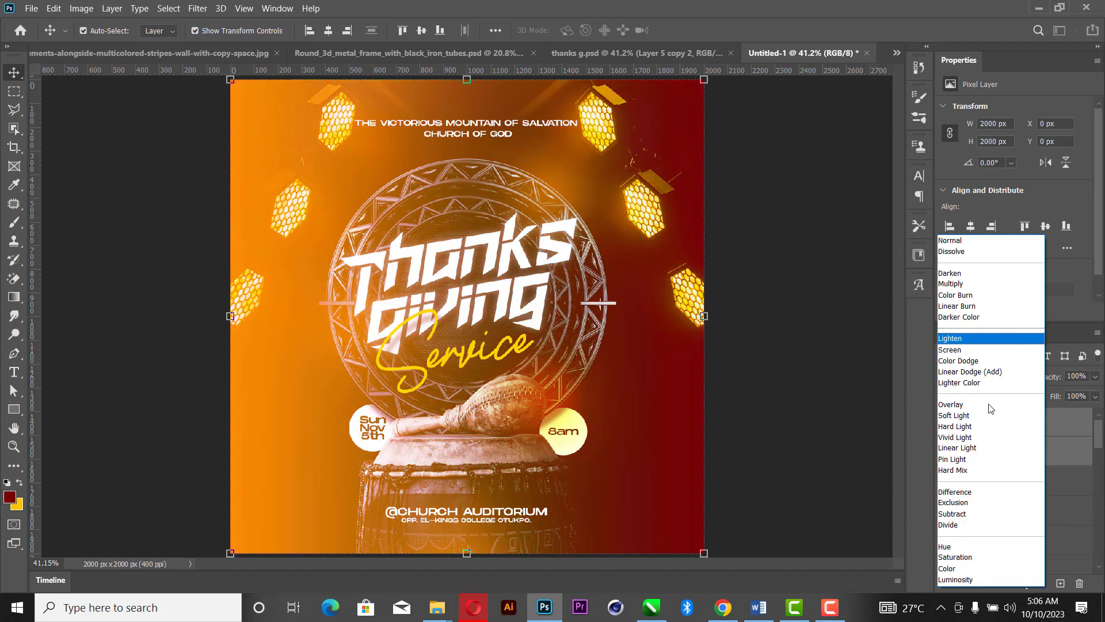
{"action": "key", "text": "Up"}
{"action": "key", "text": "Up"}
{"action": "key", "text": "Up"}
{"action": "key", "text": "Up"}
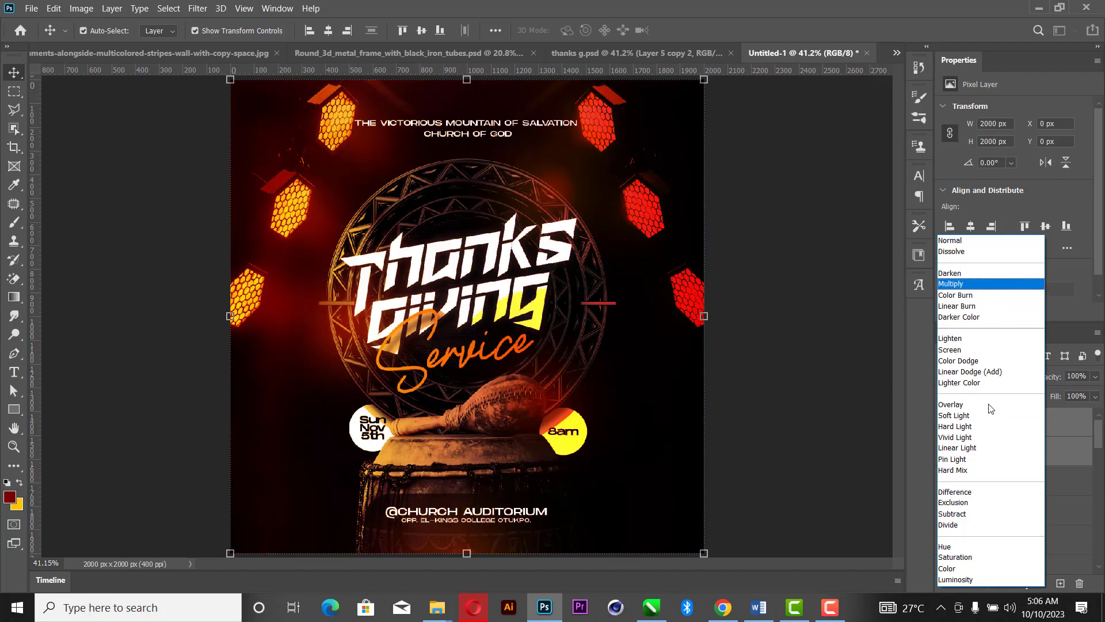
{"action": "key", "text": "Up"}
{"action": "key", "text": "Up"}
{"action": "key", "text": "Down"}
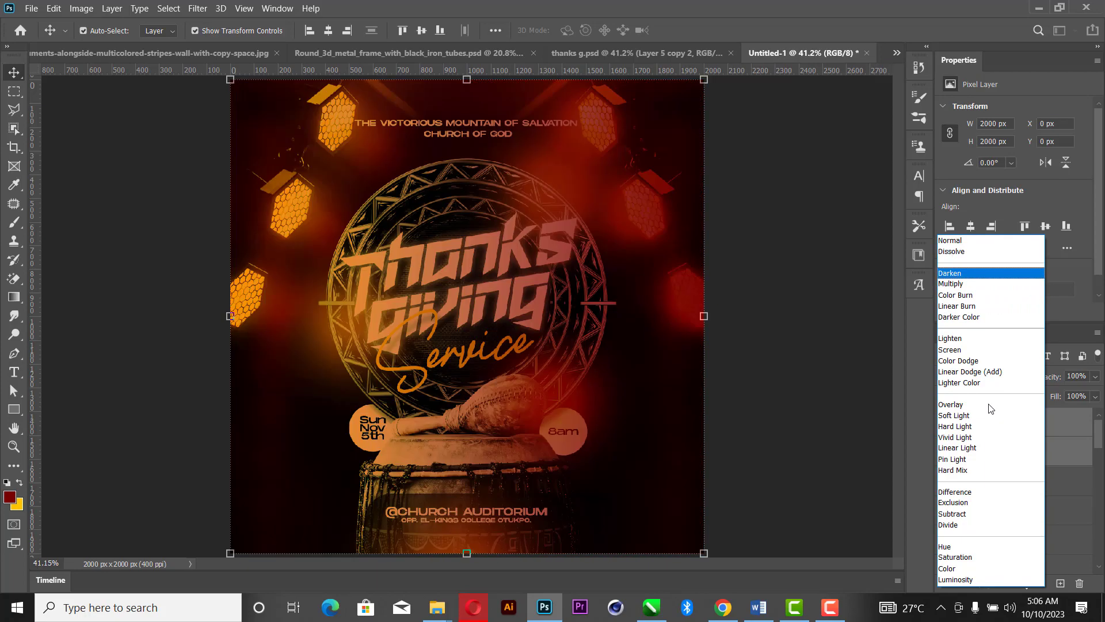
{"action": "key", "text": "Down"}
{"action": "key", "text": "Down"}
{"action": "key", "text": "Down"}
{"action": "key", "text": "Down"}
{"action": "key", "text": "Down"}
{"action": "key", "text": "Down"}
{"action": "key", "text": "Down"}
{"action": "key", "text": "Down"}
{"action": "key", "text": "Down"}
{"action": "key", "text": "Down"}
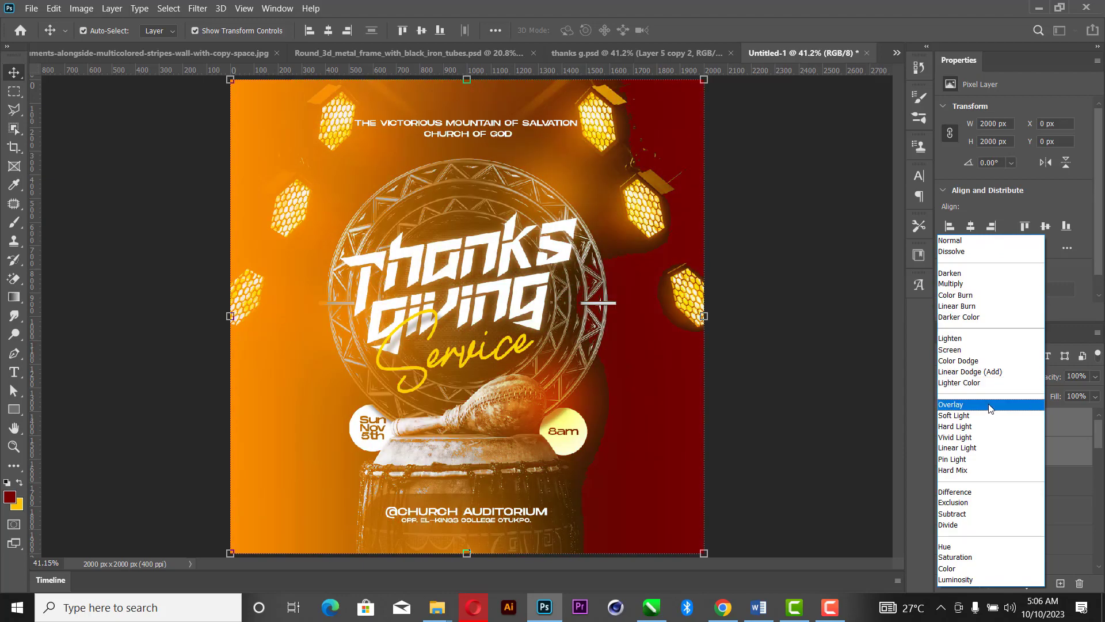
{"action": "key", "text": "Down"}
{"action": "key", "text": "Down"}
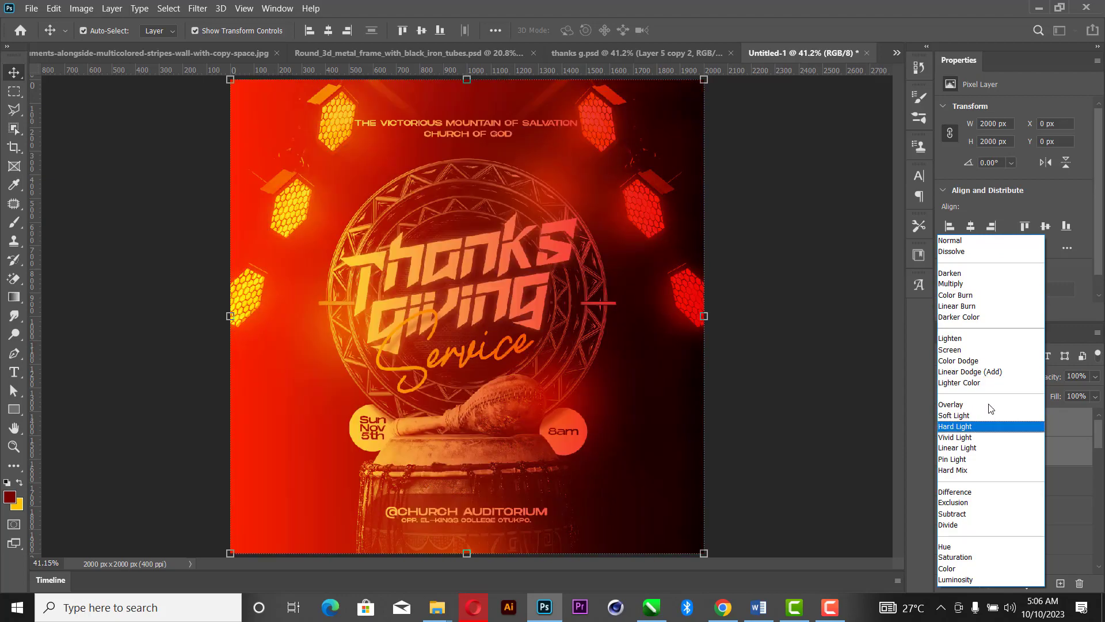
{"action": "key", "text": "Down"}
{"action": "key", "text": "Down"}
{"action": "key", "text": "Down"}
{"action": "key", "text": "Down"}
{"action": "key", "text": "Down"}
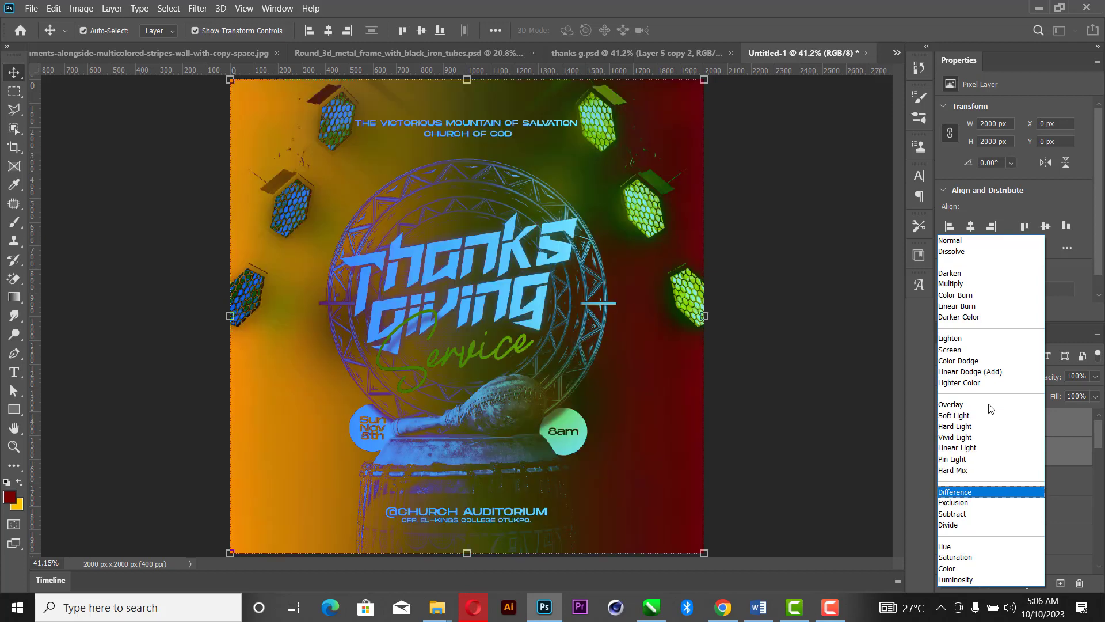
{"action": "key", "text": "Down"}
{"action": "key", "text": "Down"}
{"action": "key", "text": "Down"}
{"action": "key", "text": "Down"}
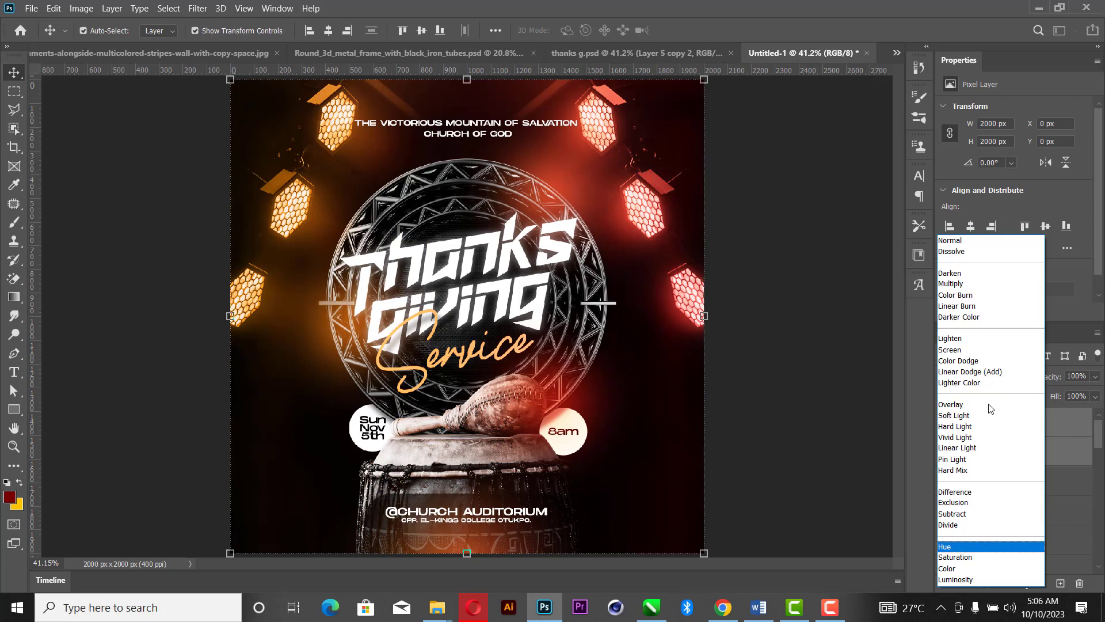
{"action": "key", "text": "Down"}
{"action": "key", "text": "Up"}
{"action": "key", "text": "Return"}
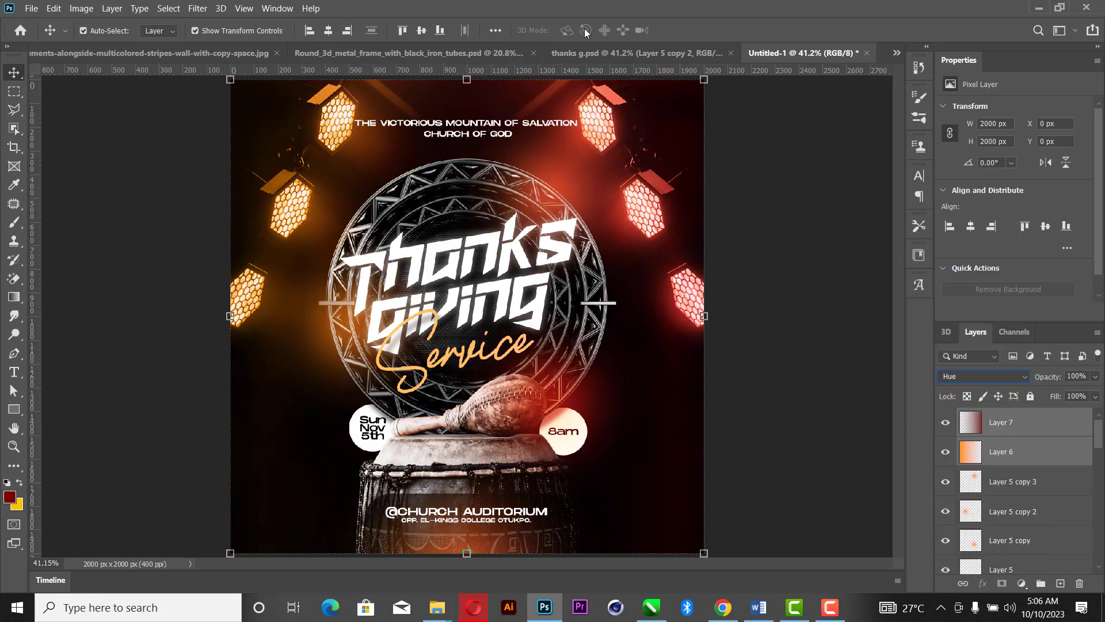
Show Layer 8 and Layer 7 in the reference file thanks g.psd to compare its gradients, and return to the Untitled-1 flyer.
{"action": "left_click", "coordinate": [594, 52]}
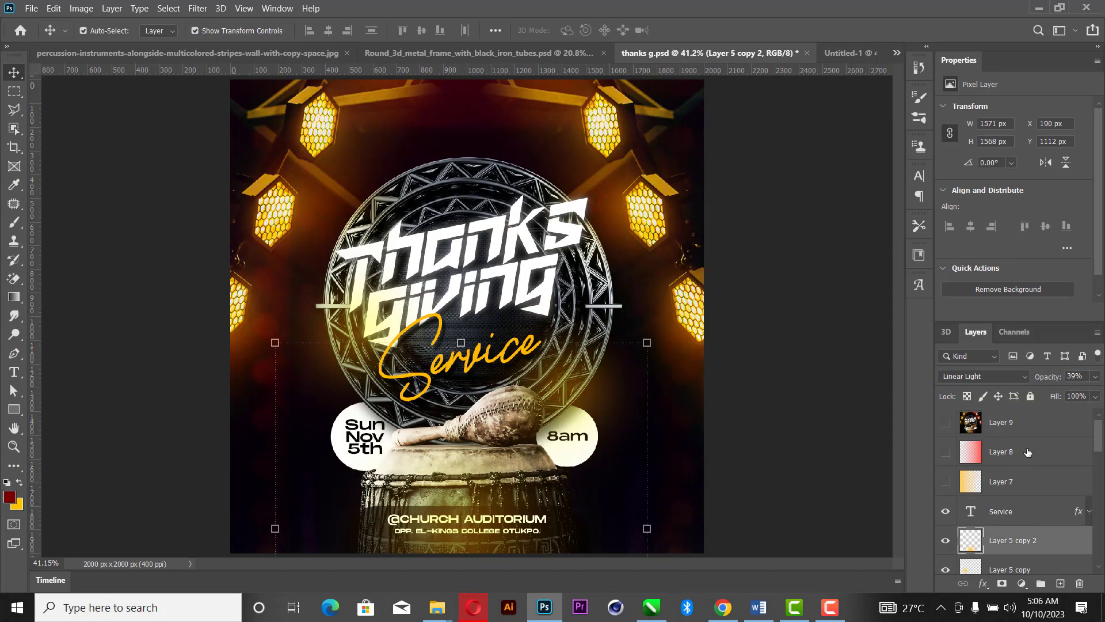
{"action": "left_click", "coordinate": [945, 452]}
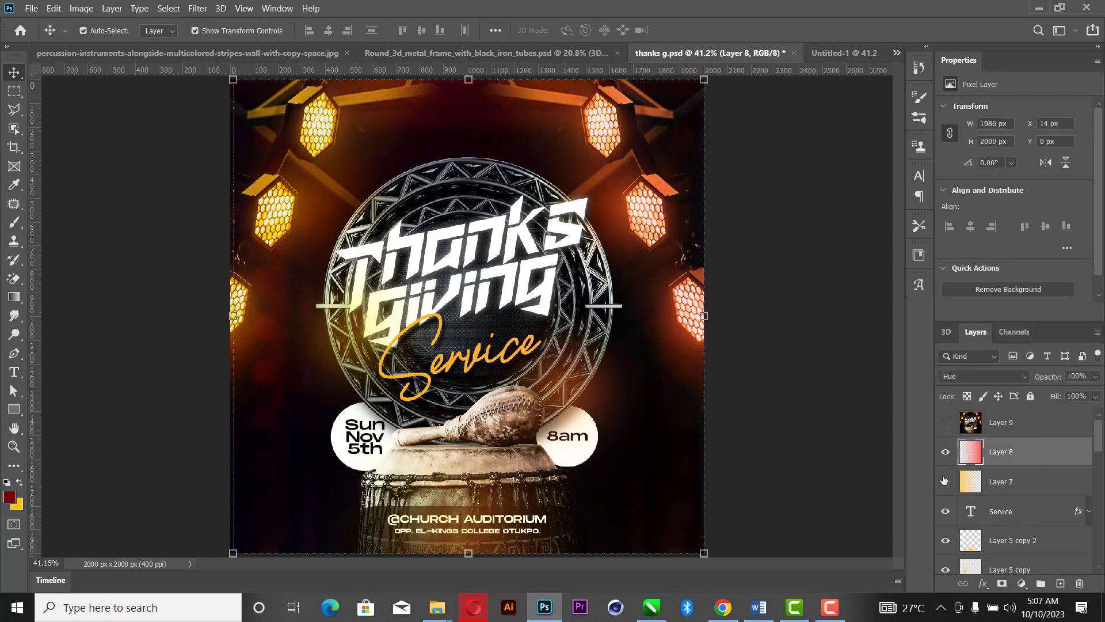
{"action": "left_click", "coordinate": [945, 481]}
{"action": "left_click", "coordinate": [843, 54]}
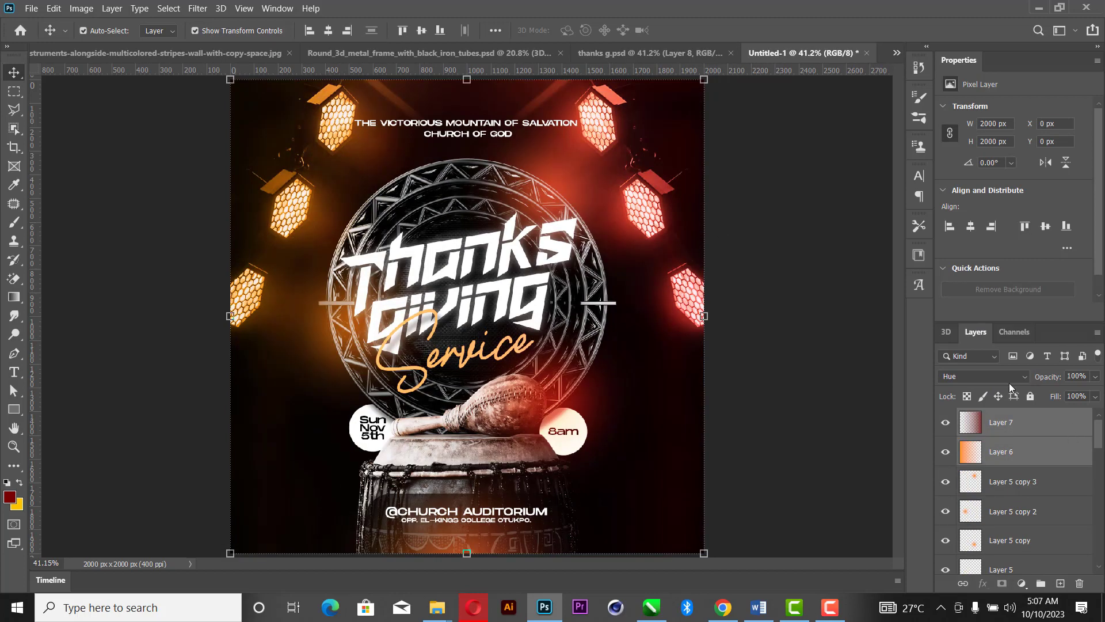
Set the opacity of both Hue gradient layers, Layer 6 and Layer 7, to 76%.
{"action": "left_click", "coordinate": [1096, 377]}
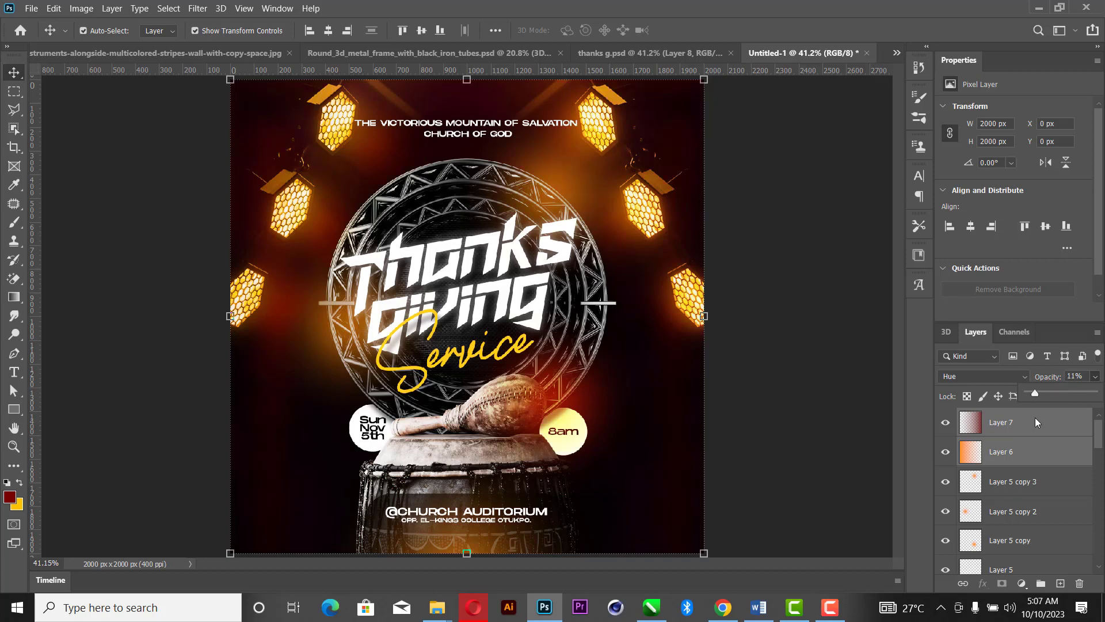
{"action": "left_click_drag", "start_coordinate": [1073, 417], "coordinate": [1079, 417]}
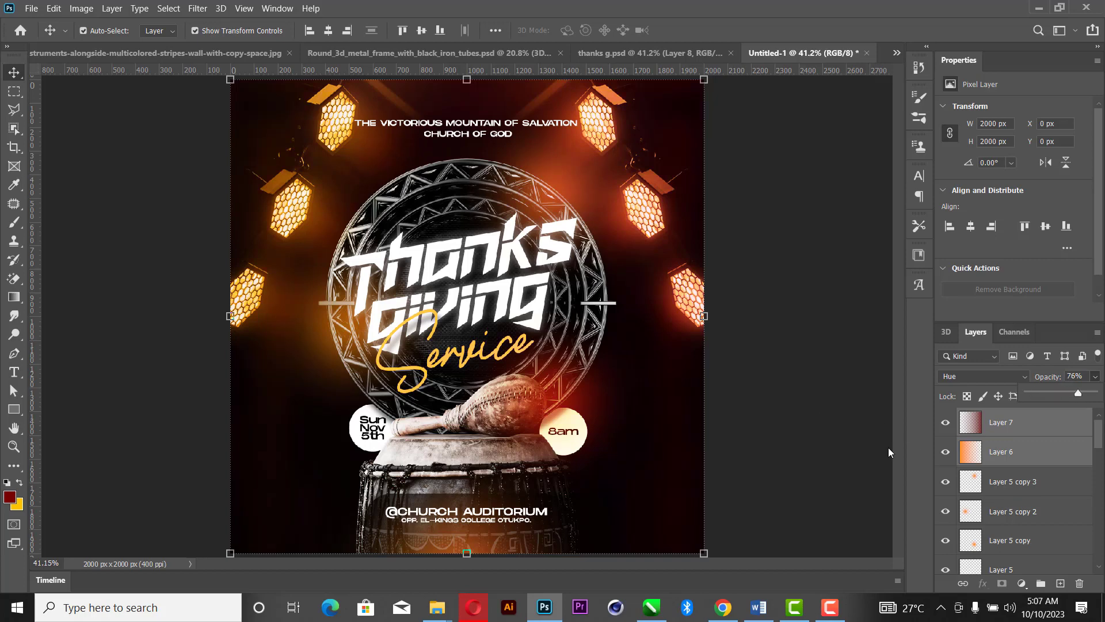
{"action": "left_click", "coordinate": [845, 447]}
Stamp all visible layers into a new merged layer above Layer 7 and open it in the Camera Raw Filter.
{"action": "left_click", "coordinate": [1024, 425]}
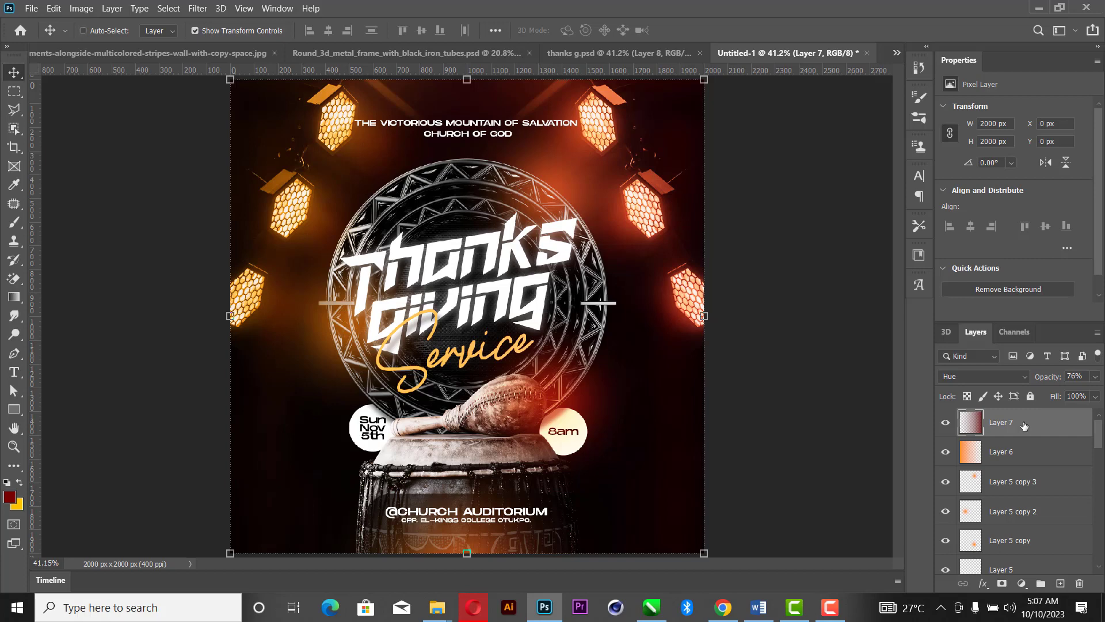
{"action": "key", "text": "ctrl+shift+alt+e"}
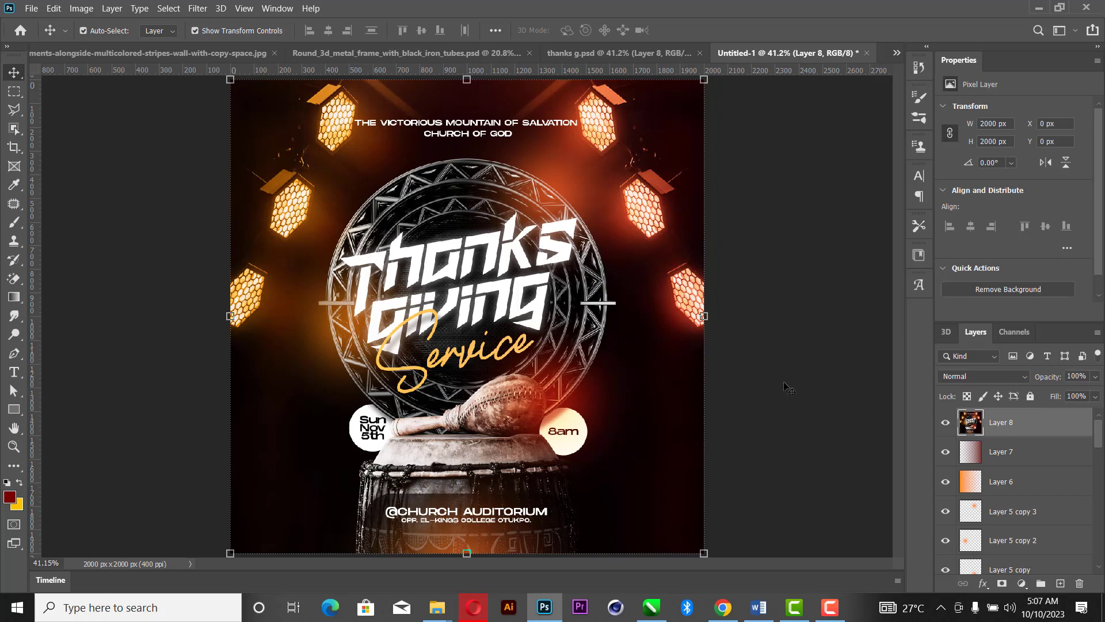
{"action": "left_click", "coordinate": [196, 8]}
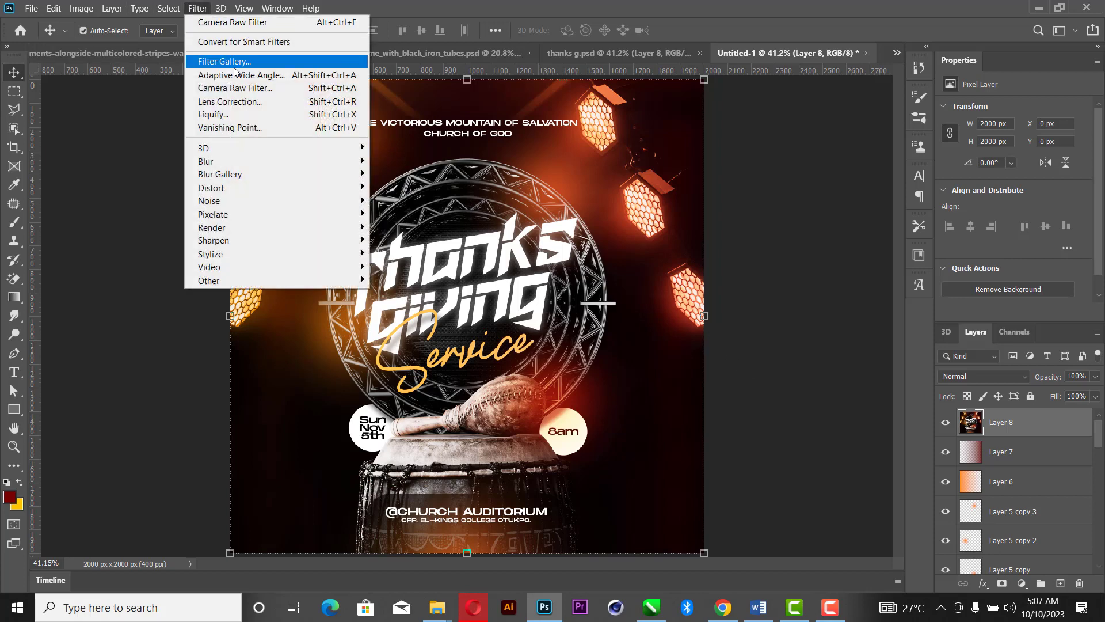
{"action": "left_click", "coordinate": [235, 87]}
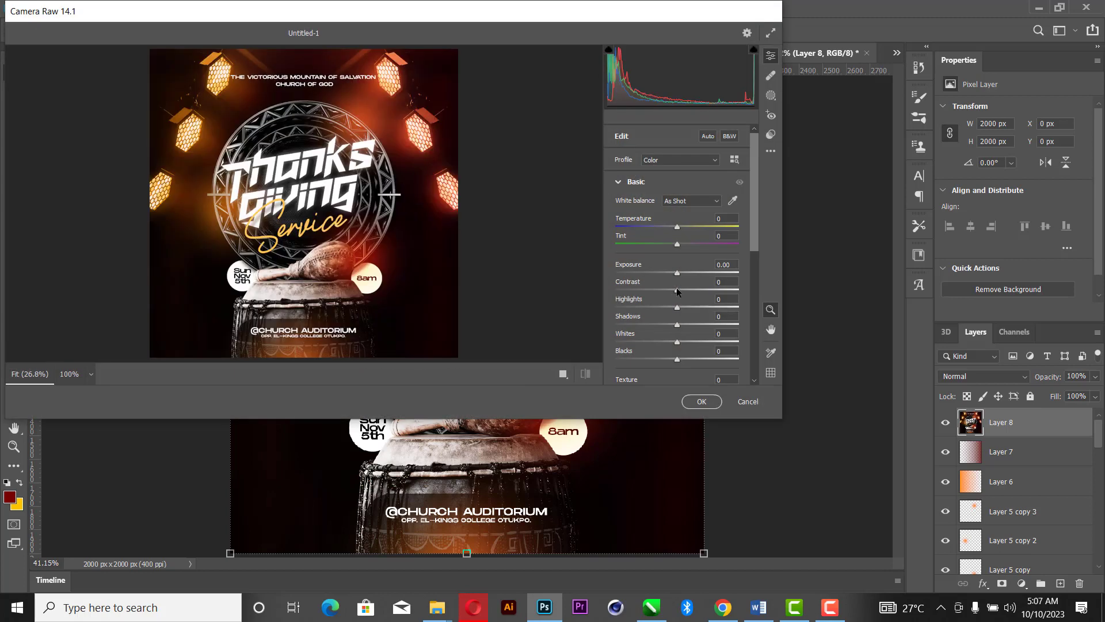
Set the merged layer's Contrast to +19, Vibrance to +14 and Saturation to -1 in Camera Raw.
{"action": "mouse_move", "coordinate": [677, 291]}
{"action": "left_mouse_down"}
{"action": "mouse_move", "coordinate": [707, 291]}
{"action": "mouse_move", "coordinate": [692, 307]}
{"action": "mouse_move", "coordinate": [688, 293]}
{"action": "left_mouse_up"}
{"action": "scroll", "coordinate": [681, 323], "scroll_direction": "down", "scroll_amount": 2}
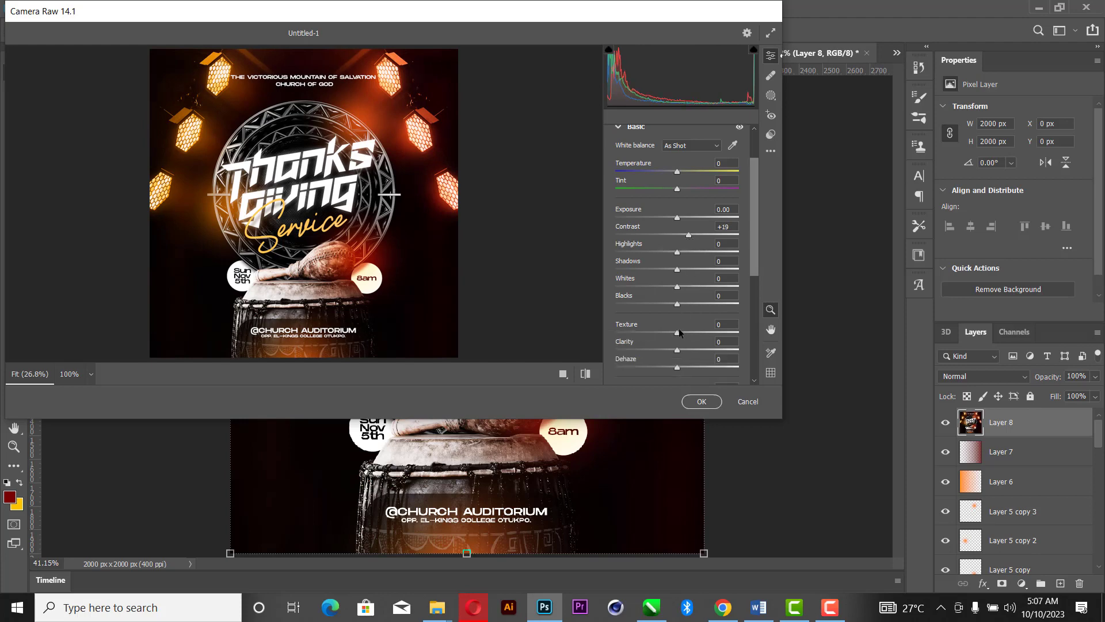
{"action": "scroll", "coordinate": [685, 338], "scroll_direction": "down", "scroll_amount": 1}
{"action": "mouse_move", "coordinate": [677, 341]}
{"action": "left_mouse_down"}
{"action": "mouse_move", "coordinate": [735, 342]}
{"action": "mouse_move", "coordinate": [686, 342]}
{"action": "mouse_move", "coordinate": [675, 361]}
{"action": "left_mouse_up"}
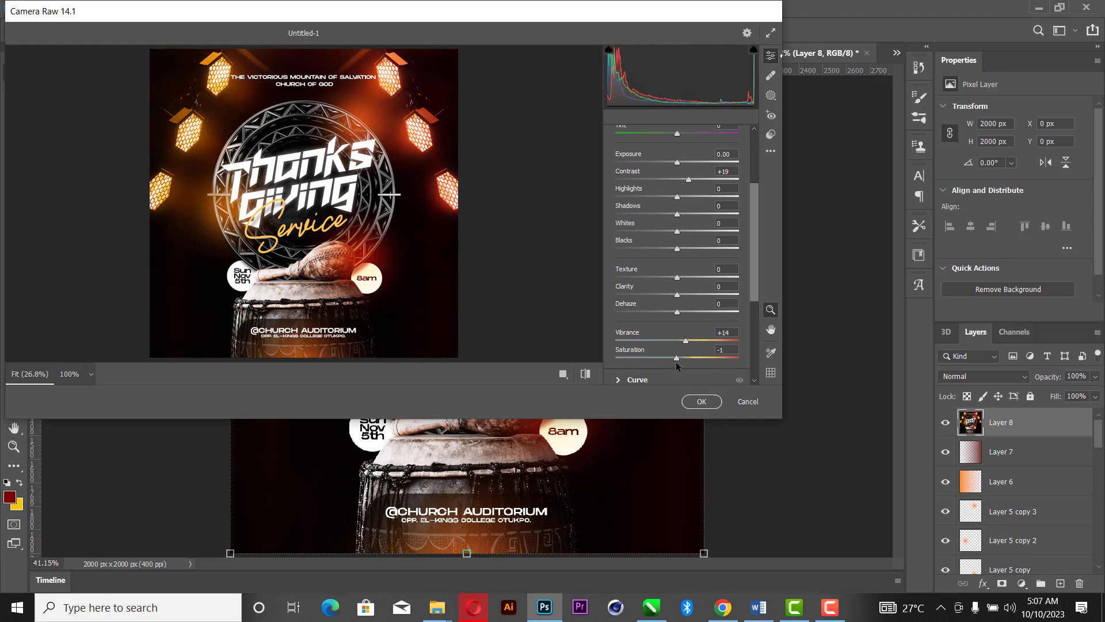
Set the merged layer's Texture to -57, Clarity to -5 and Dehaze to +34.
{"action": "left_click_drag", "start_coordinate": [678, 280], "coordinate": [489, 301]}
{"action": "left_click_drag", "start_coordinate": [615, 277], "coordinate": [651, 317]}
{"action": "left_click_drag", "start_coordinate": [686, 313], "coordinate": [723, 319]}
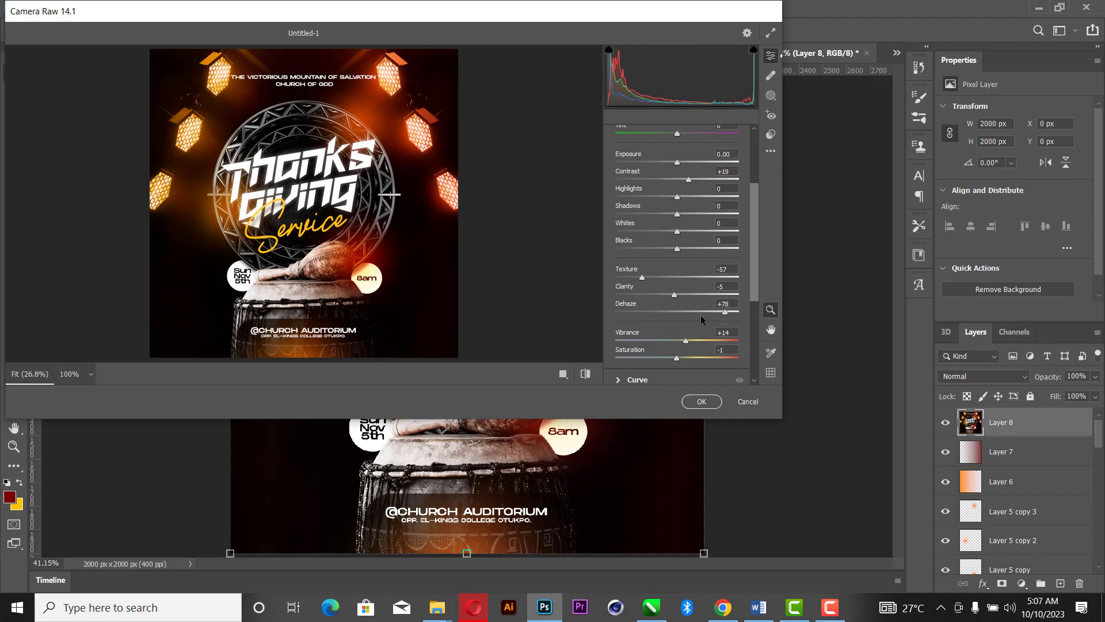
Add Vignetting of -35 and Grain of 23 in the Camera Raw effects, and apply the filter to the merged layer.
{"action": "scroll", "coordinate": [705, 293], "scroll_direction": "down", "scroll_amount": 3}
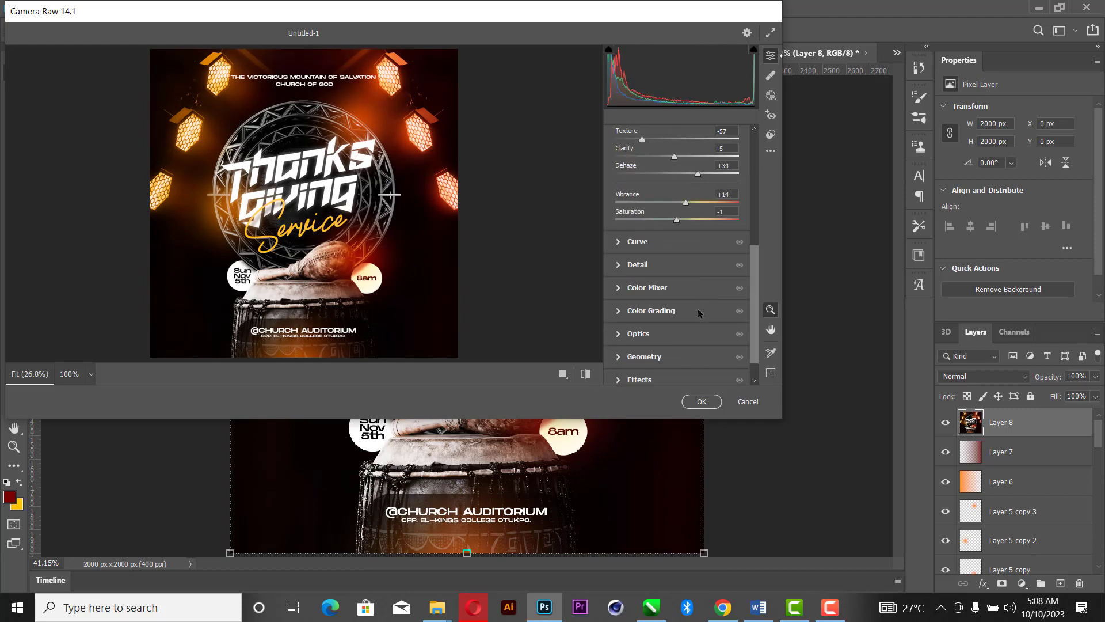
{"action": "left_click", "coordinate": [616, 350]}
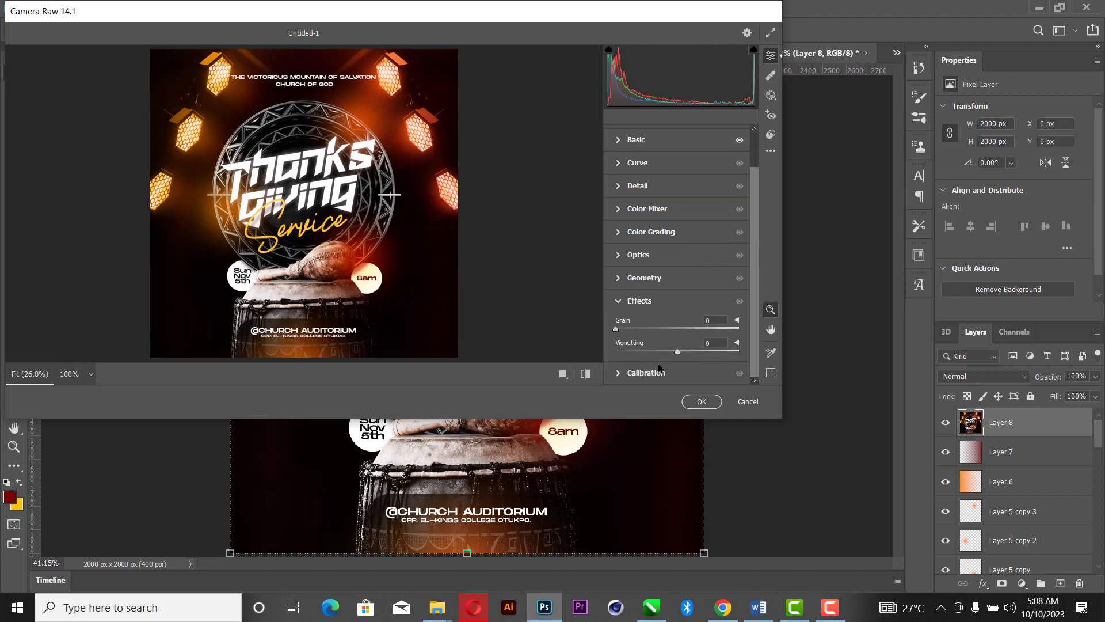
{"action": "left_click_drag", "start_coordinate": [678, 352], "coordinate": [656, 352]}
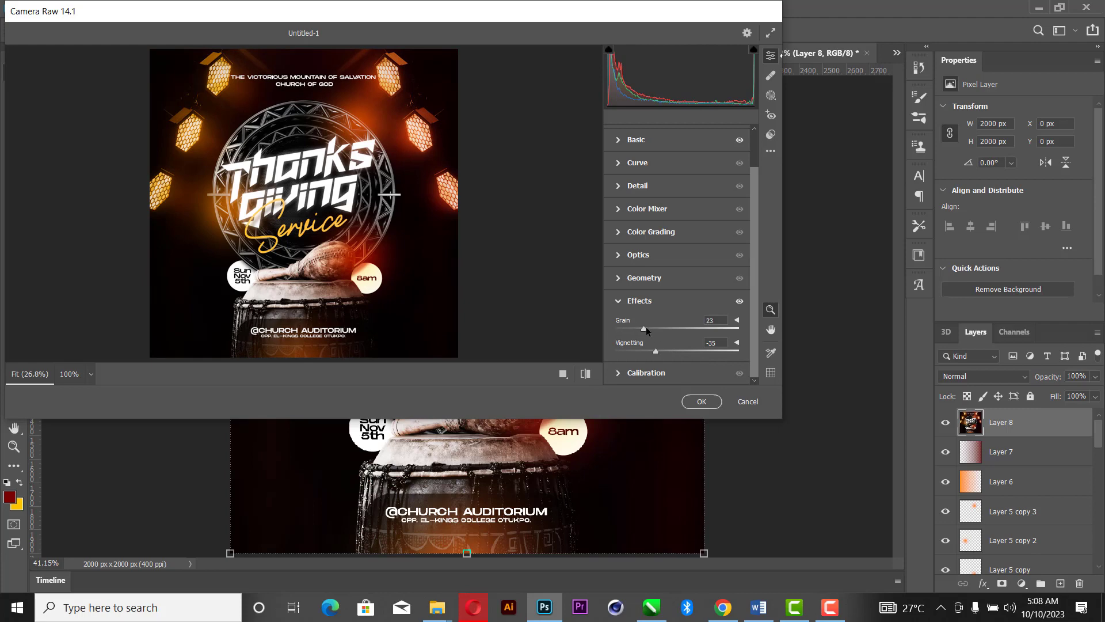
{"action": "left_click", "coordinate": [692, 400]}
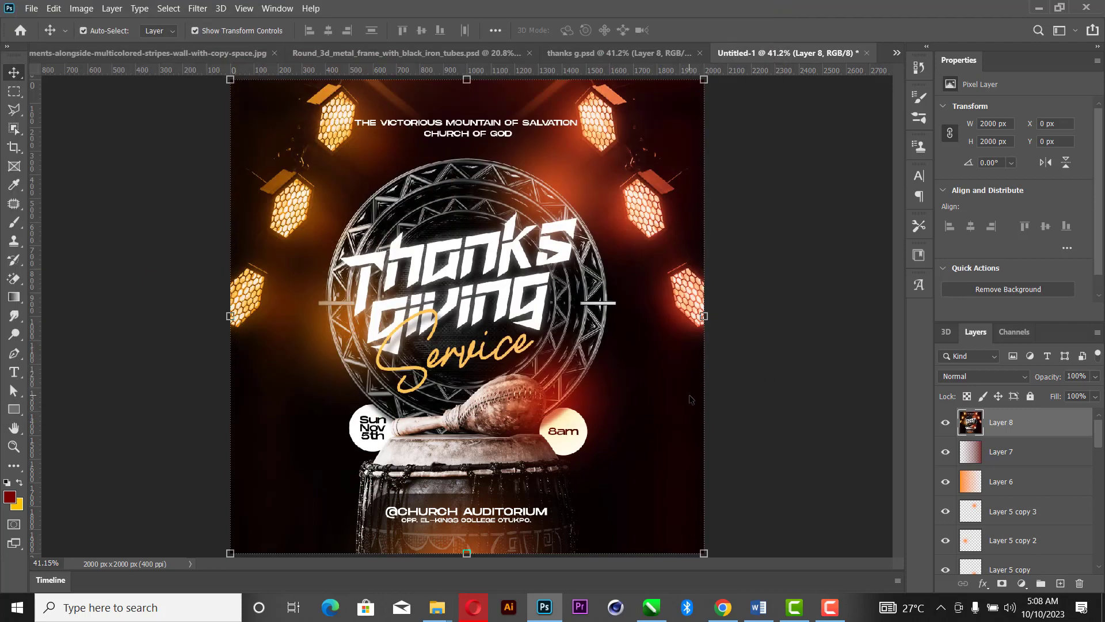